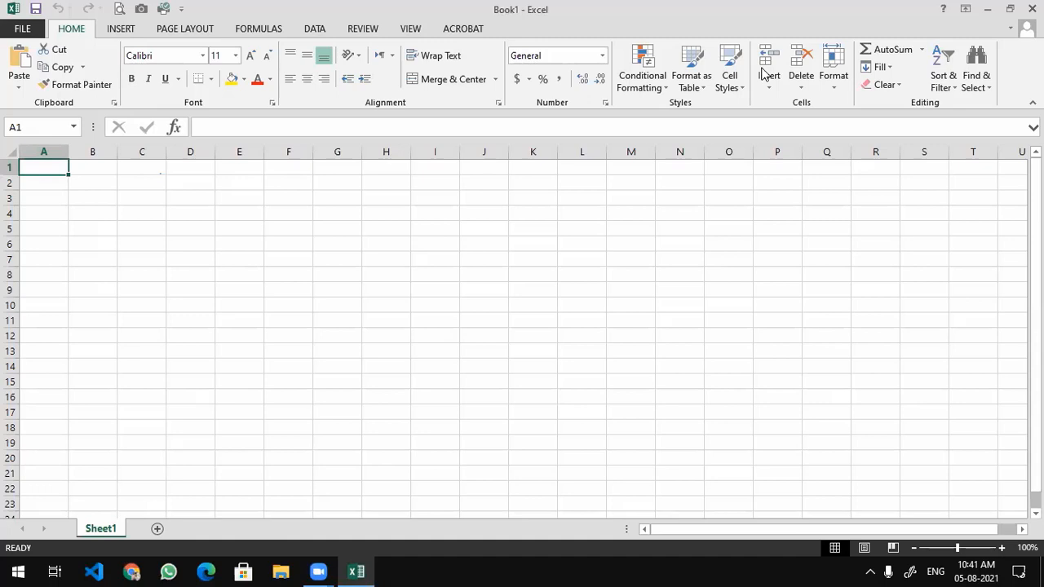
{"action": "left_click", "coordinate": [761, 74]}
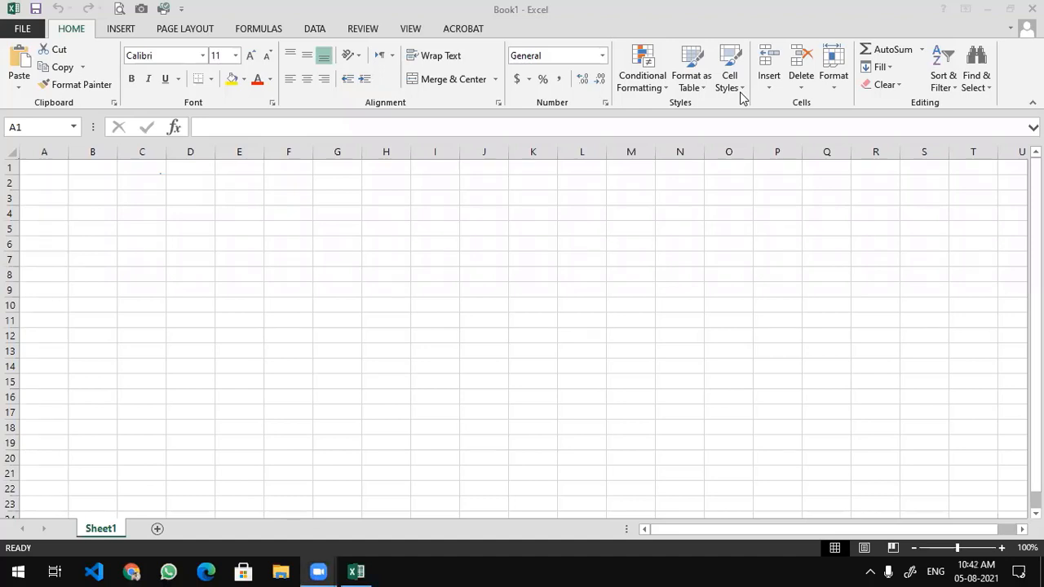
{"action": "left_click", "coordinate": [555, 186]}
{"action": "left_click", "coordinate": [65, 170]}
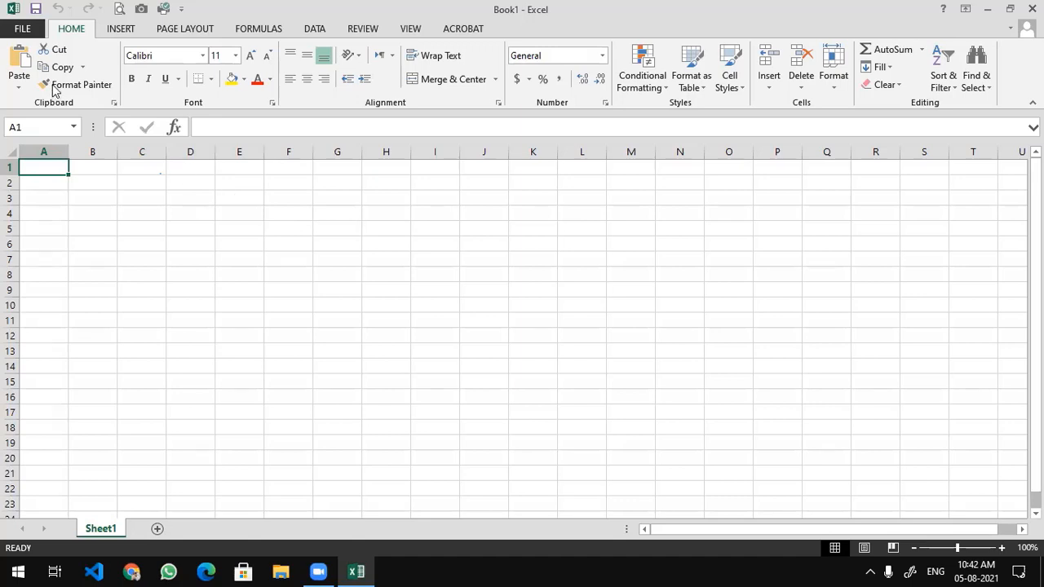
- Open the recent workbook Data Types Formats.xlsx and view the top of its sheet
{"action": "left_click", "coordinate": [23, 29]}
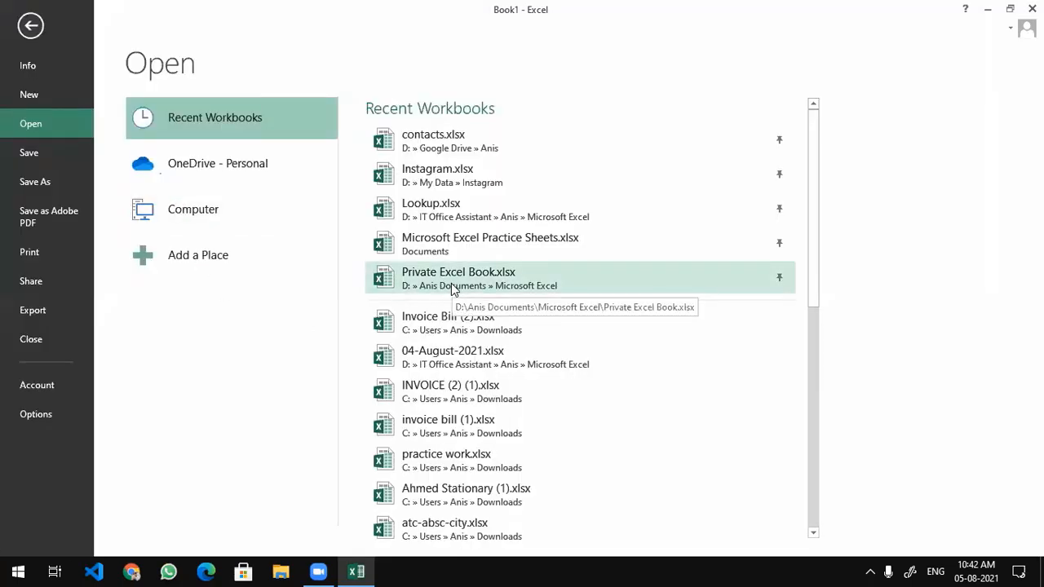
{"action": "scroll", "coordinate": [447, 383], "scroll_direction": "down", "scroll_amount": 3}
{"action": "scroll", "coordinate": [457, 400], "scroll_direction": "down", "scroll_amount": 5}
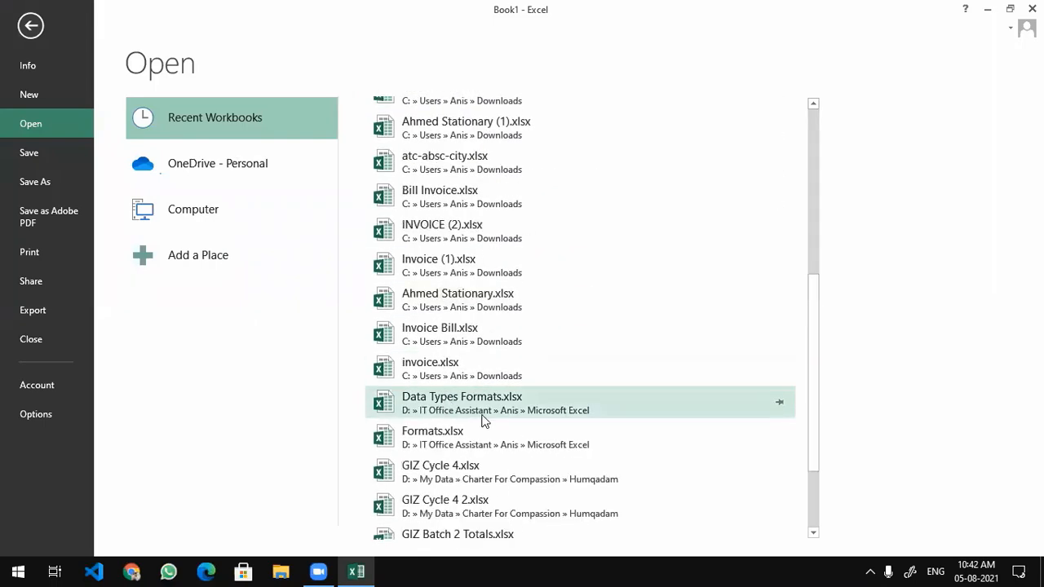
{"action": "scroll", "coordinate": [477, 421], "scroll_direction": "down", "scroll_amount": 3}
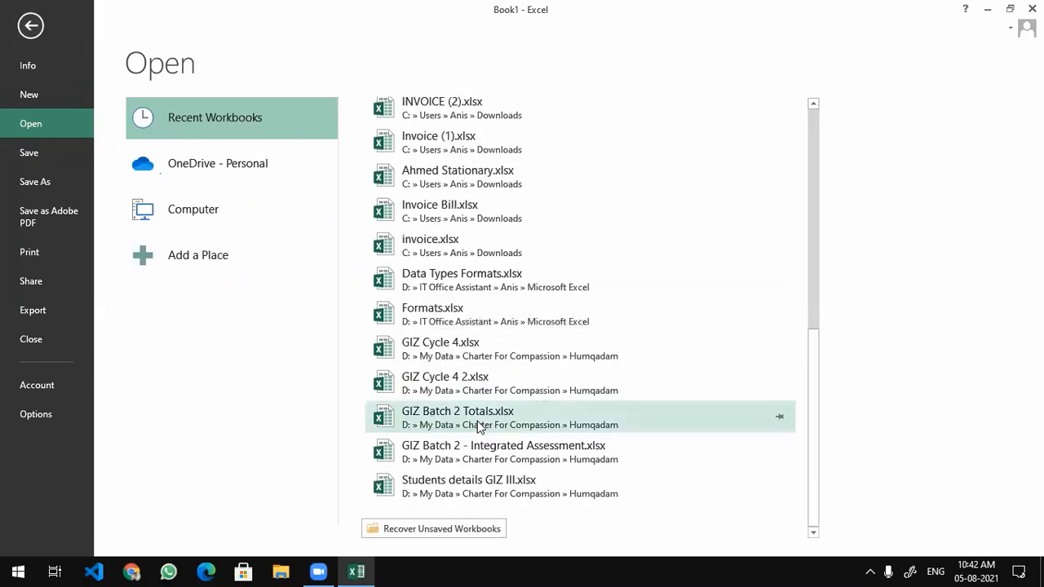
{"action": "left_click", "coordinate": [454, 277]}
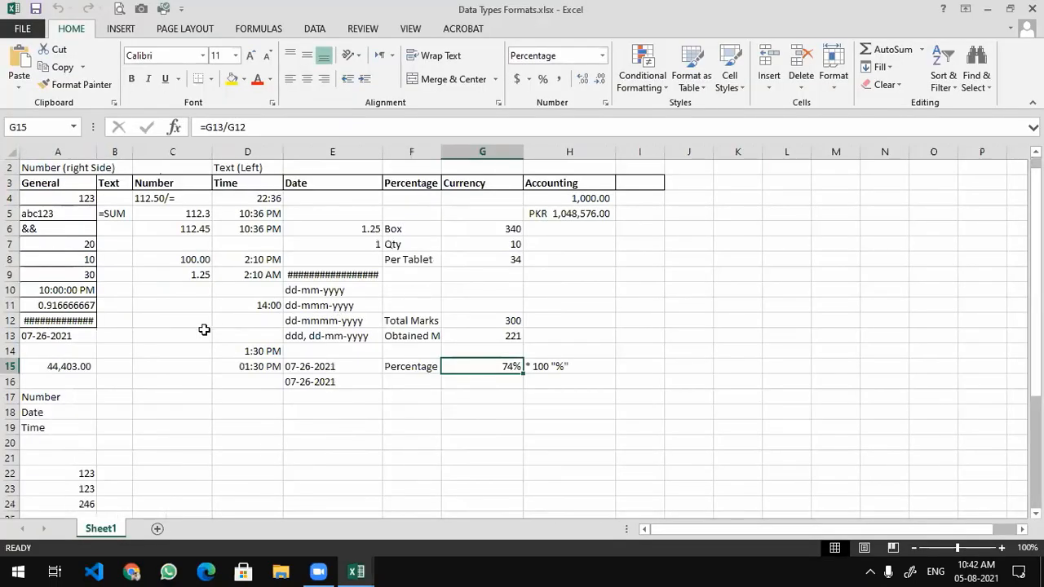
{"action": "scroll", "coordinate": [204, 329], "scroll_direction": "up", "scroll_amount": 1}
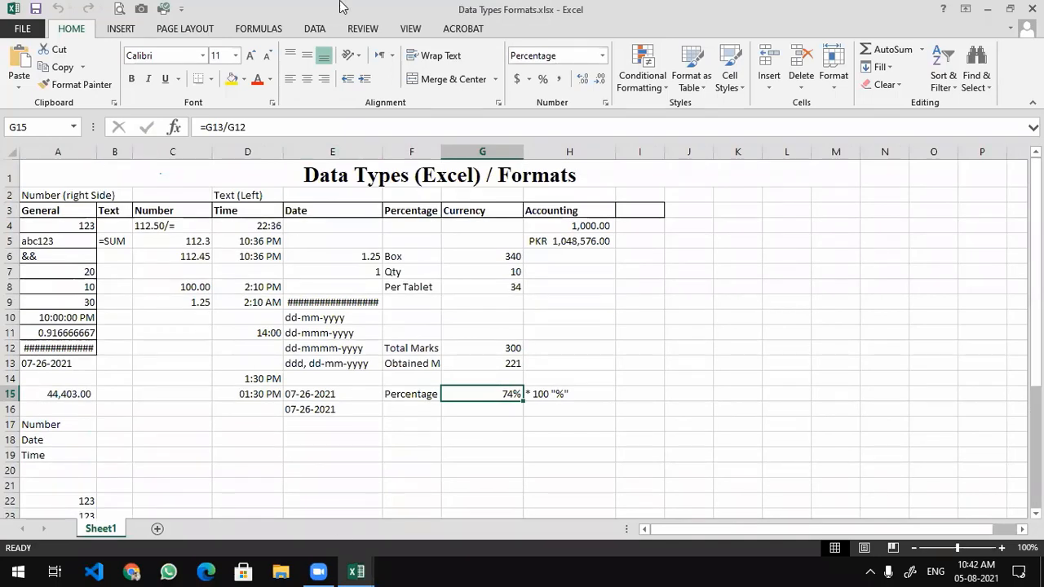
{"action": "left_click", "coordinate": [340, 2]}
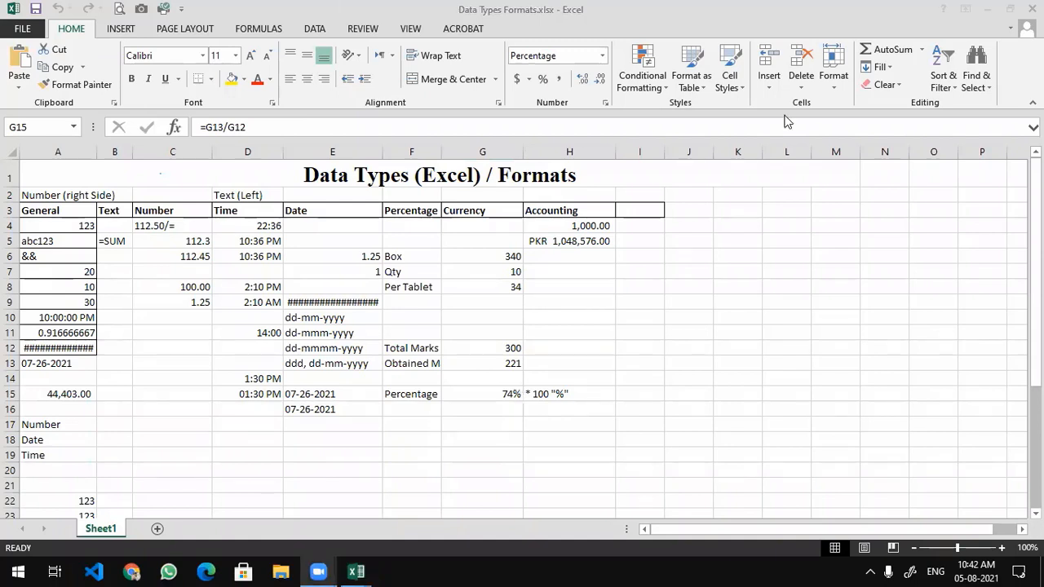
{"action": "left_click", "coordinate": [175, 296]}
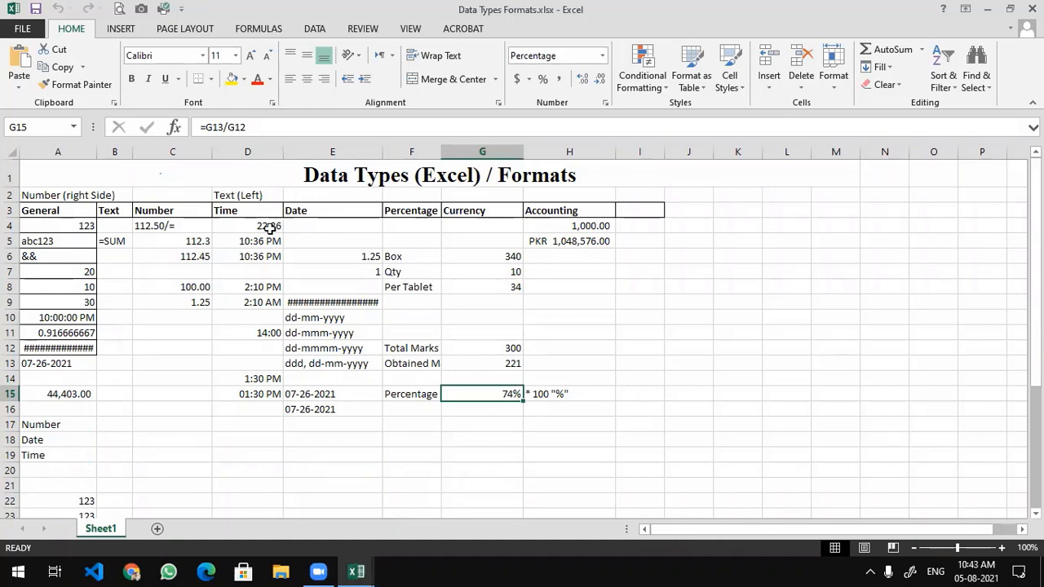
- AutoFit the width of all columns in the sheet
{"action": "left_click", "coordinate": [9, 152]}
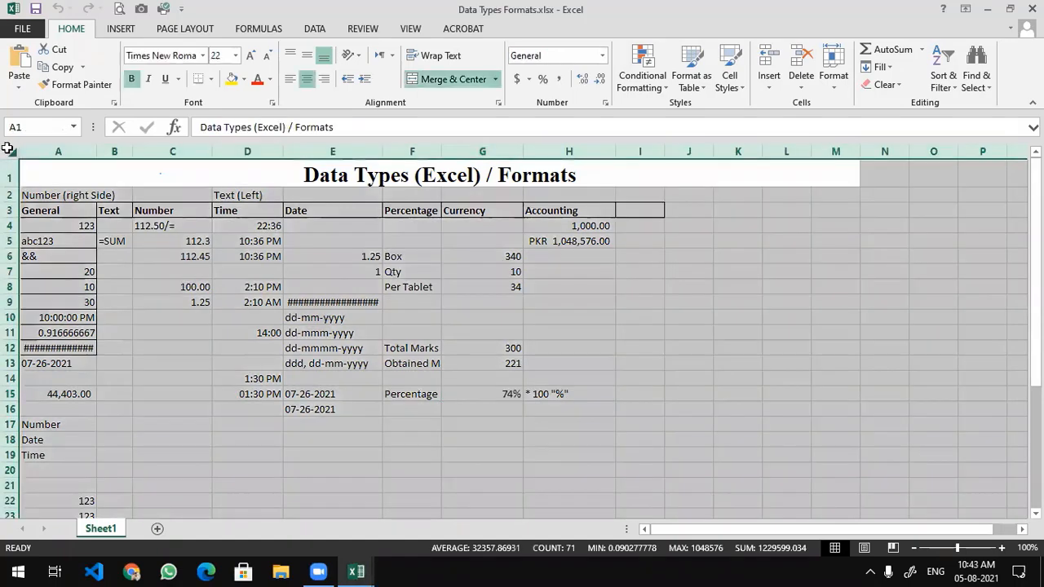
{"action": "left_click", "coordinate": [837, 88]}
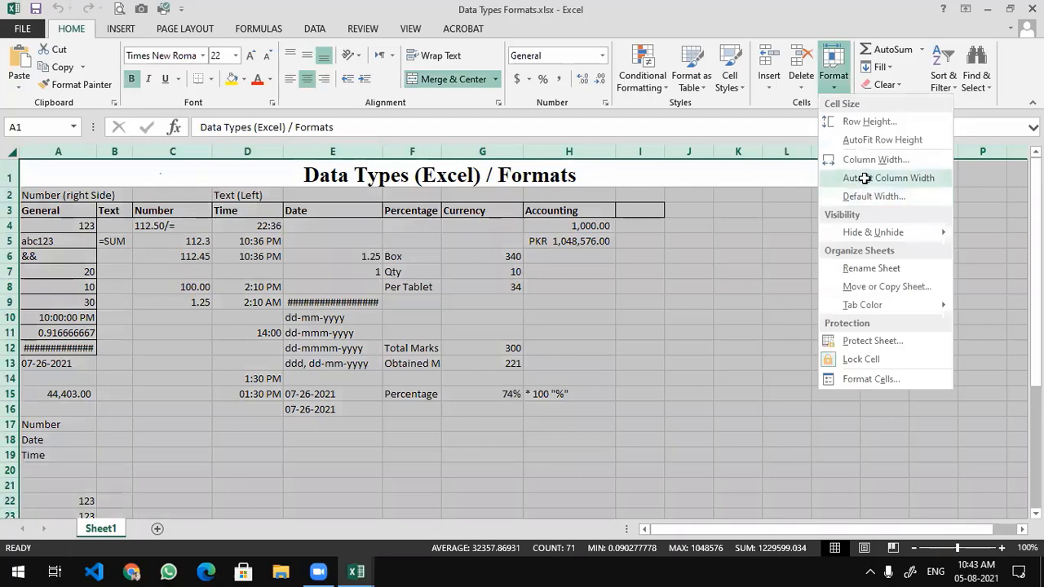
{"action": "left_click", "coordinate": [854, 174]}
{"action": "left_click", "coordinate": [605, 344]}
- Close Data Types Formats.xlsx without saving the changes, and close the empty Book1 workbook as well
{"action": "left_click", "coordinate": [1032, 8]}
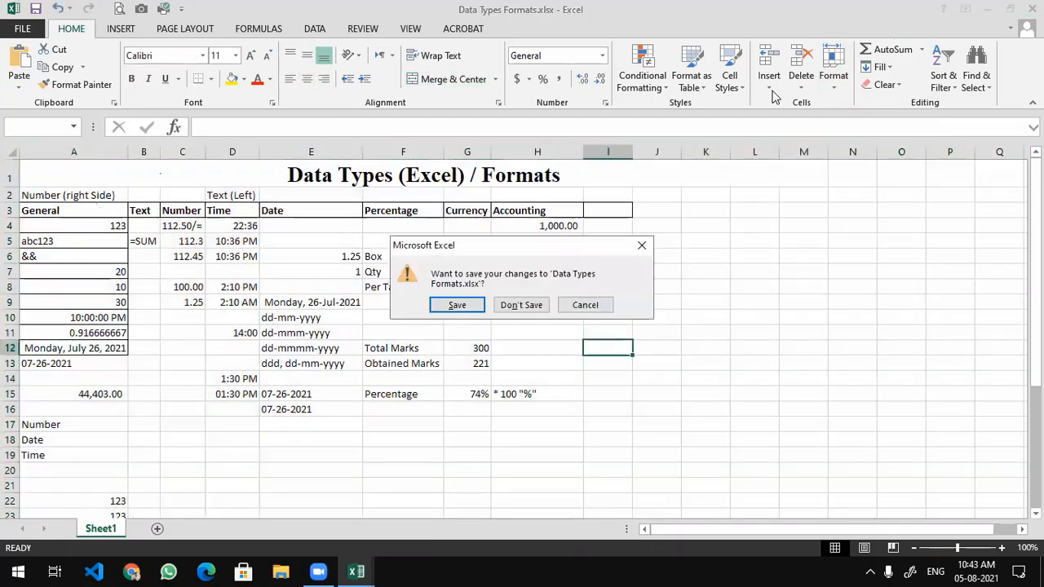
{"action": "left_click", "coordinate": [508, 307]}
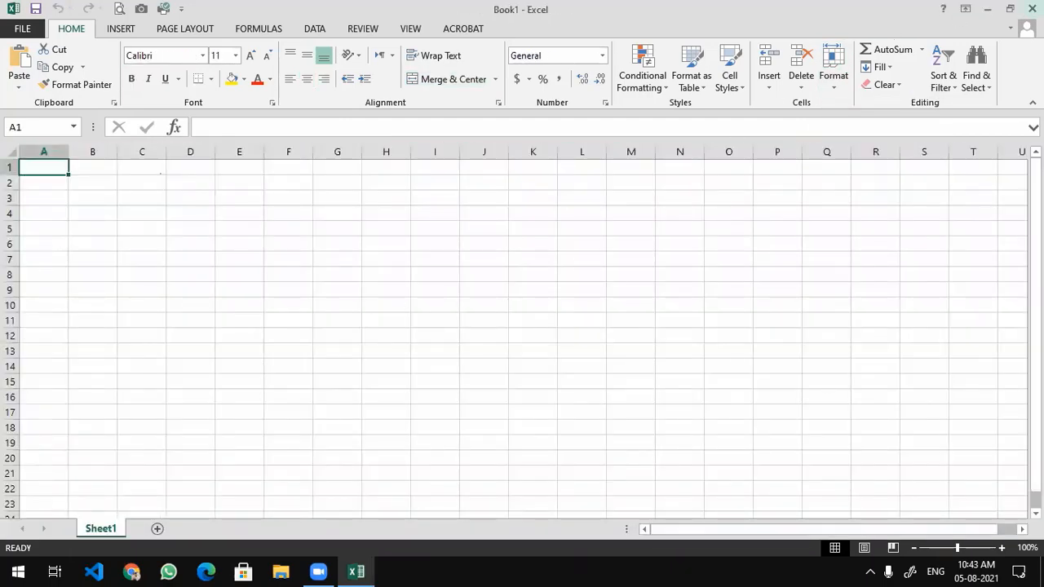
{"action": "key", "text": "alt+F4"}
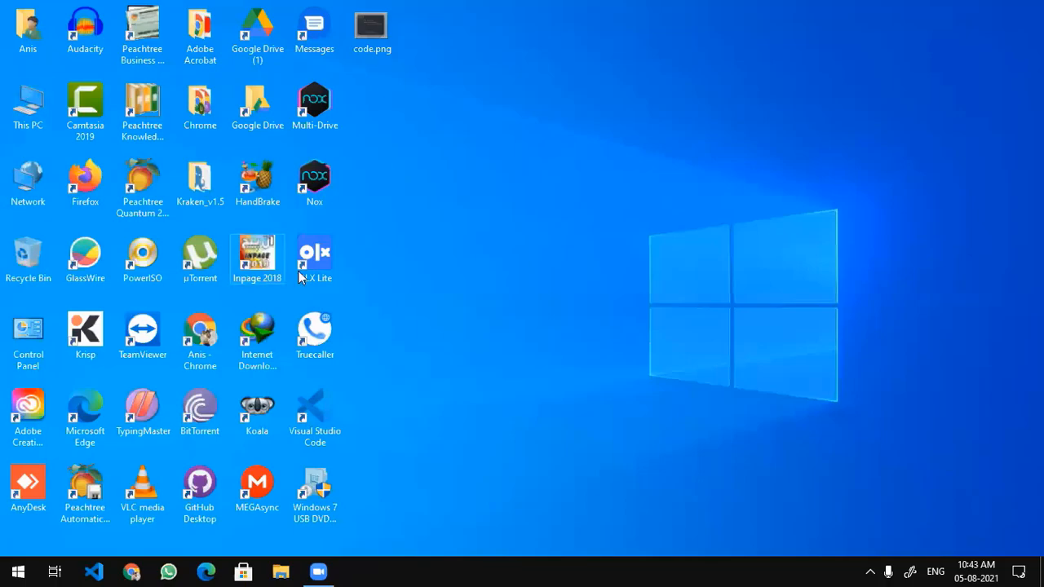
- In File Explorer, go to the folder D:\Mega\Sharing Mania\Student Package\Exercises\Microsoft Excel
{"action": "key", "text": "super+e"}
{"action": "double_click", "coordinate": [461, 299]}
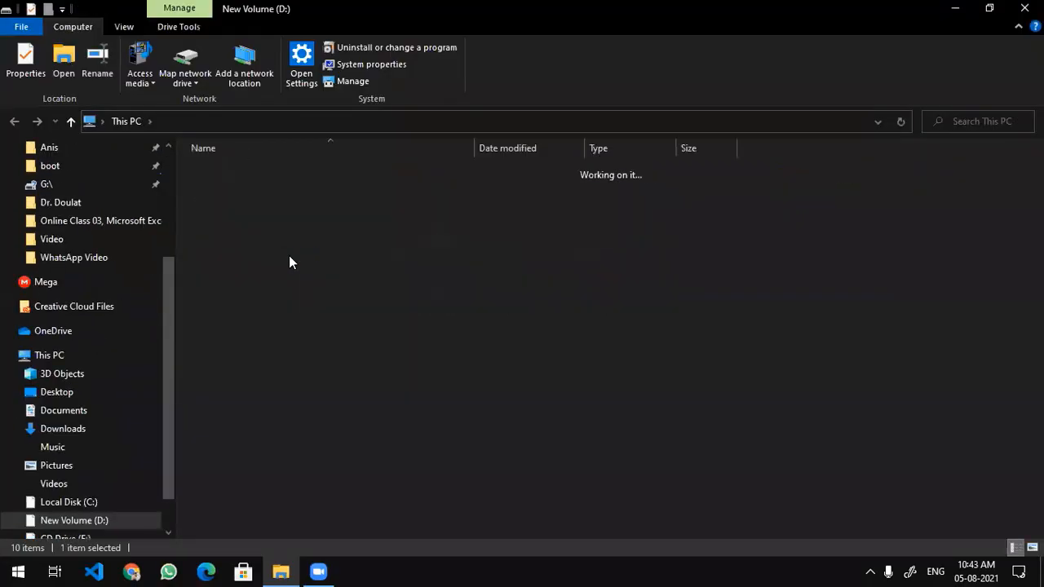
{"action": "double_click", "coordinate": [223, 211]}
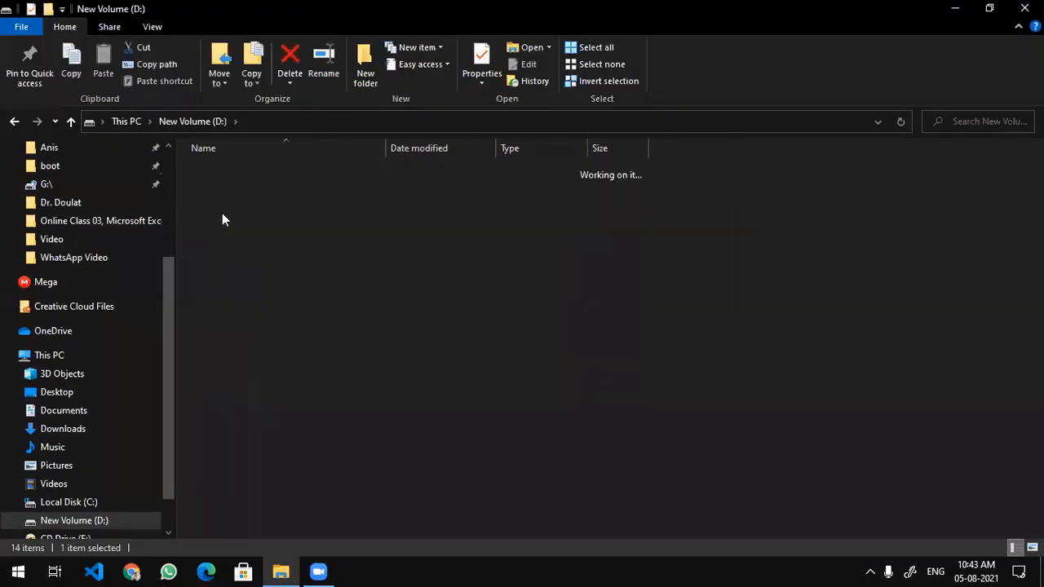
{"action": "double_click", "coordinate": [222, 174]}
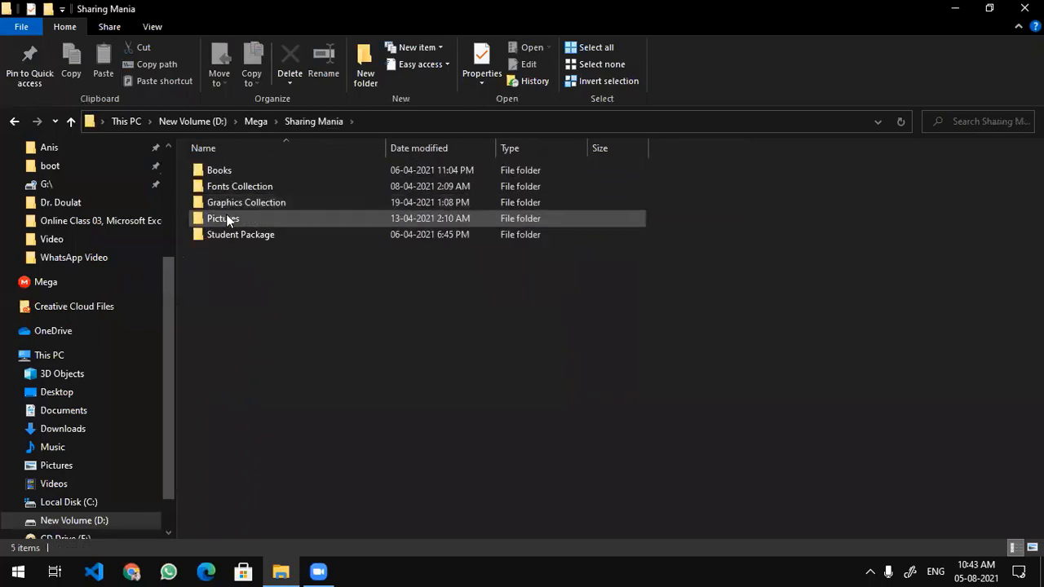
{"action": "double_click", "coordinate": [231, 233]}
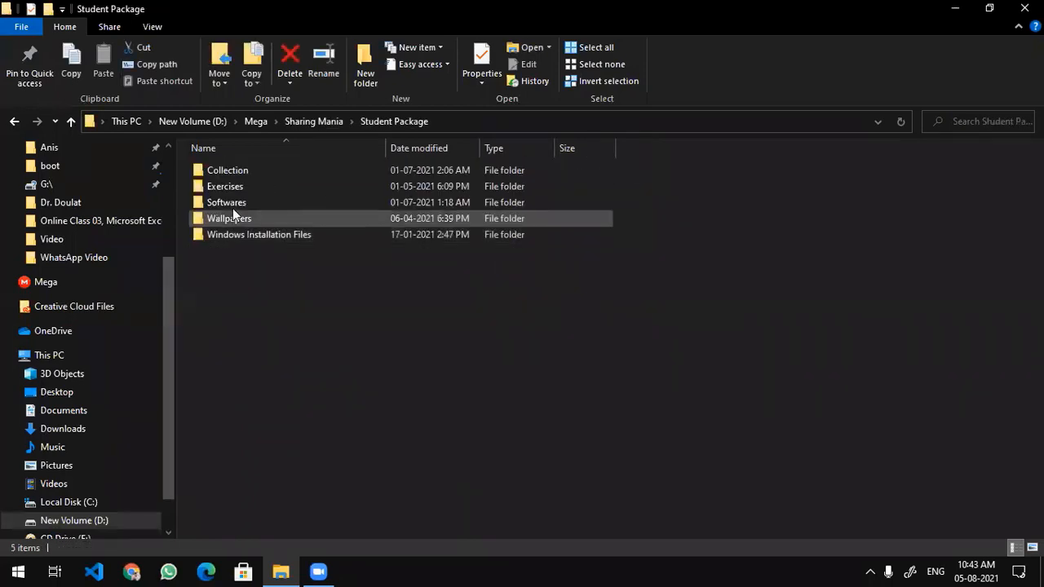
{"action": "double_click", "coordinate": [231, 190]}
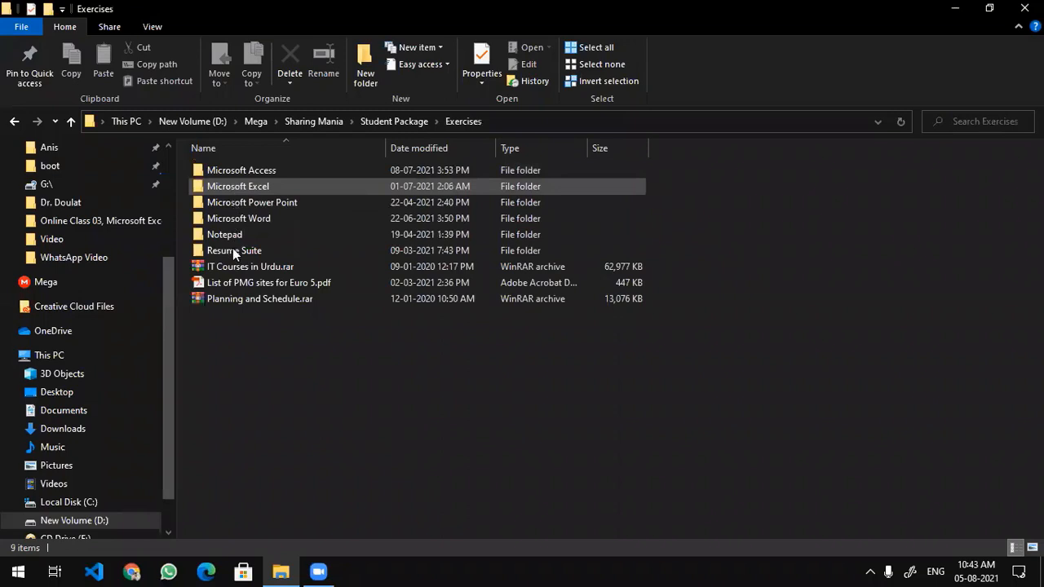
{"action": "double_click", "coordinate": [234, 185]}
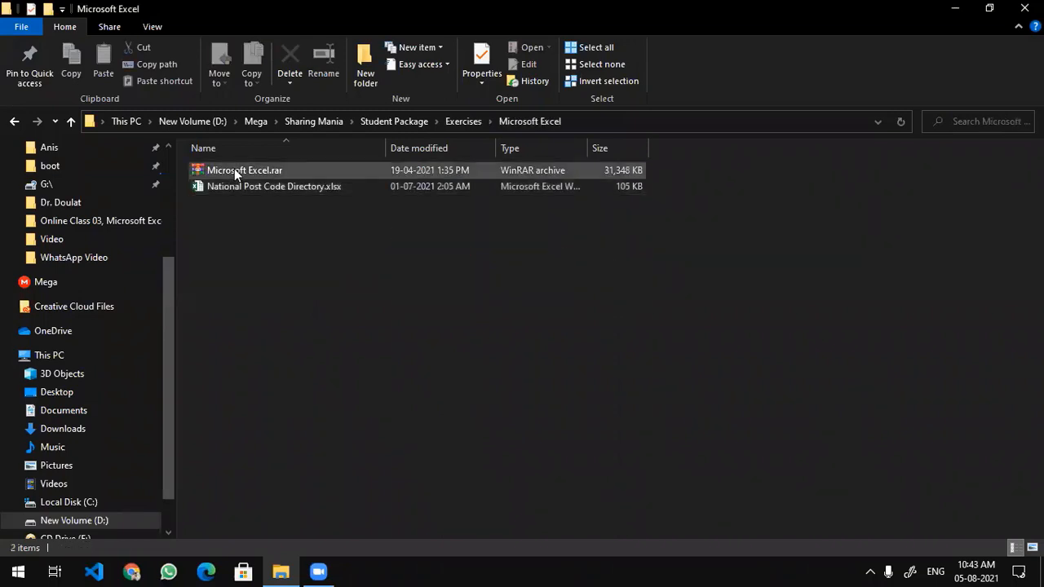
- View the contents of the Microsoft Excel.rar archive and close it again
{"action": "double_click", "coordinate": [235, 171]}
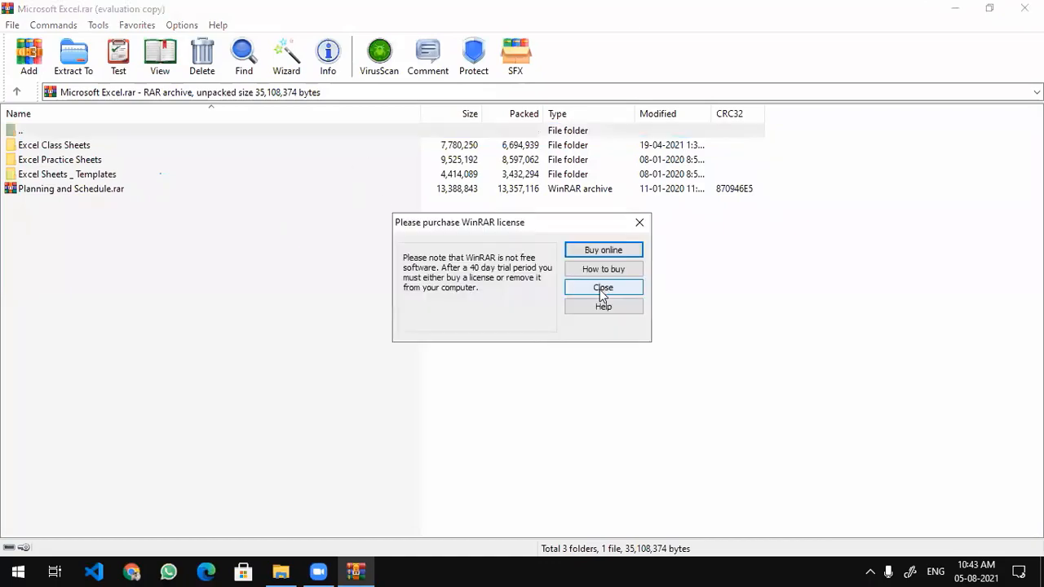
{"action": "left_click", "coordinate": [603, 288]}
{"action": "left_click", "coordinate": [1024, 8]}
- Open National Post Code Directory.xlsx in Excel and select the header cells A1:E1
{"action": "left_click", "coordinate": [250, 184]}
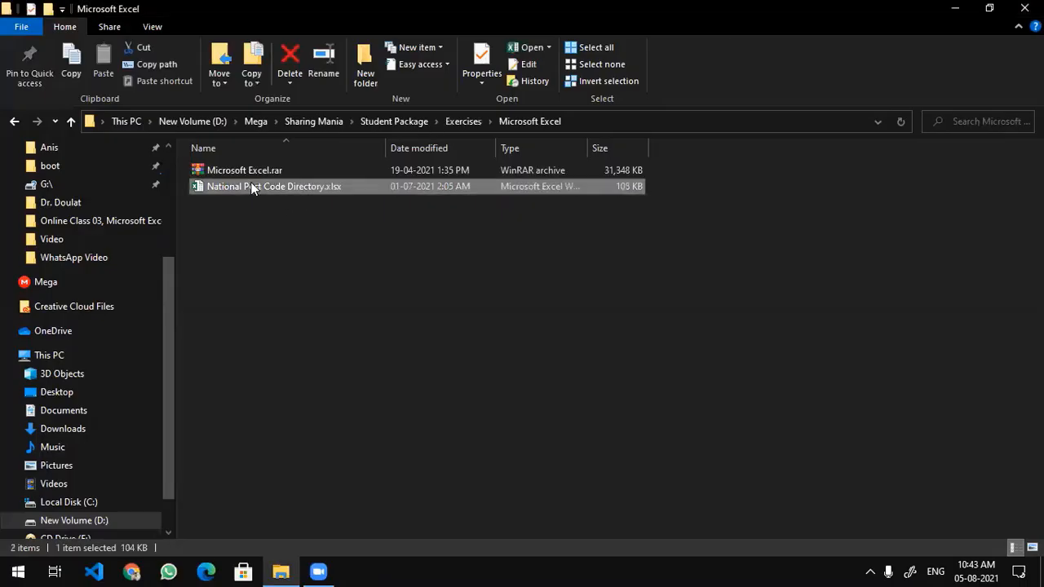
{"action": "double_click", "coordinate": [250, 184]}
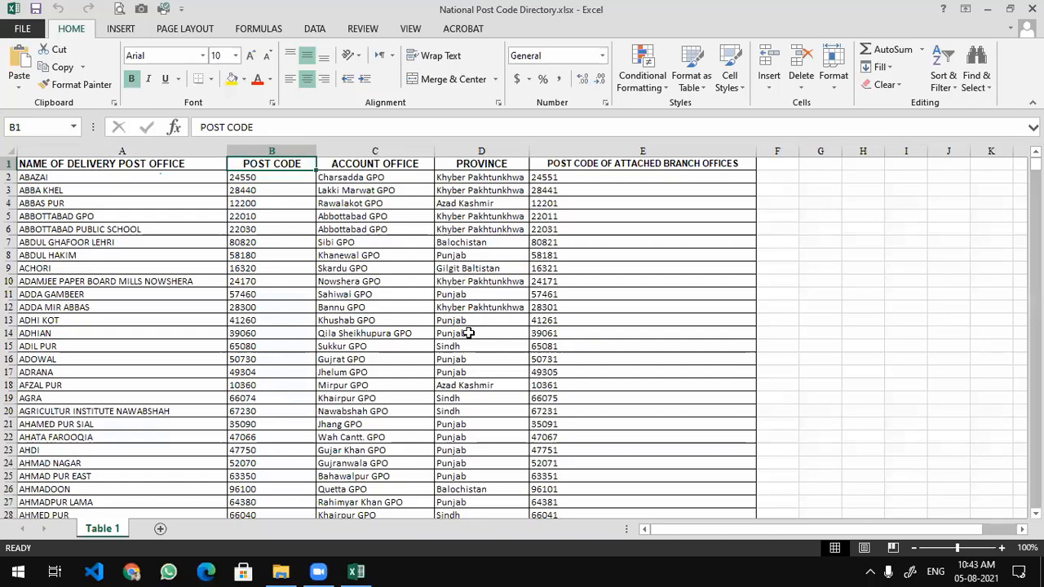
{"action": "key", "text": "ctrl+Left"}
{"action": "key", "text": "ctrl+shift+Right"}
- Look through the post code directory's rows and examine the first record's entry under each column heading
{"action": "scroll", "coordinate": [470, 333], "scroll_direction": "down", "scroll_amount": 18}
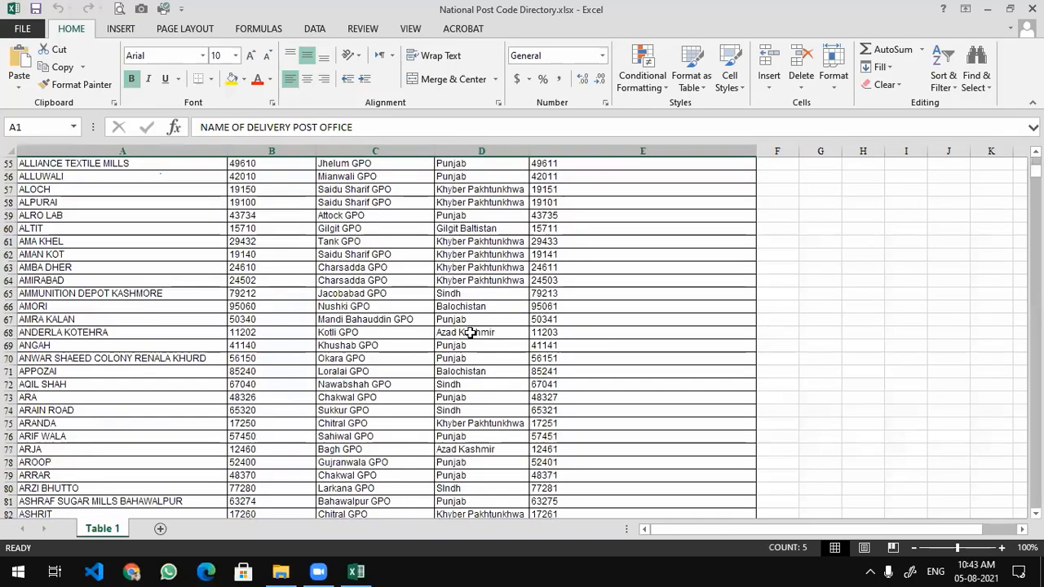
{"action": "scroll", "coordinate": [471, 333], "scroll_direction": "down", "scroll_amount": 20}
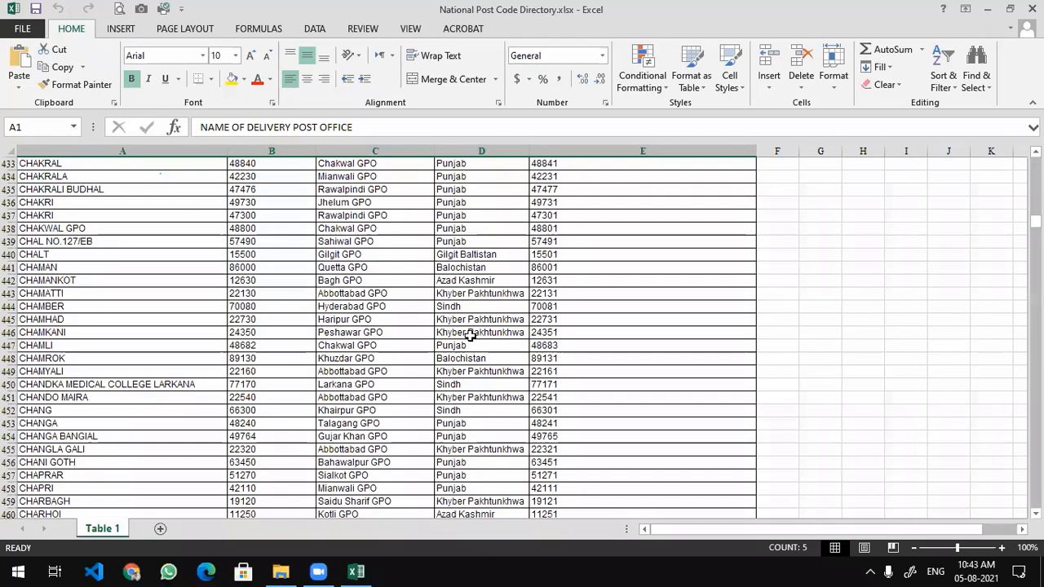
{"action": "scroll", "coordinate": [470, 333], "scroll_direction": "down", "scroll_amount": 20}
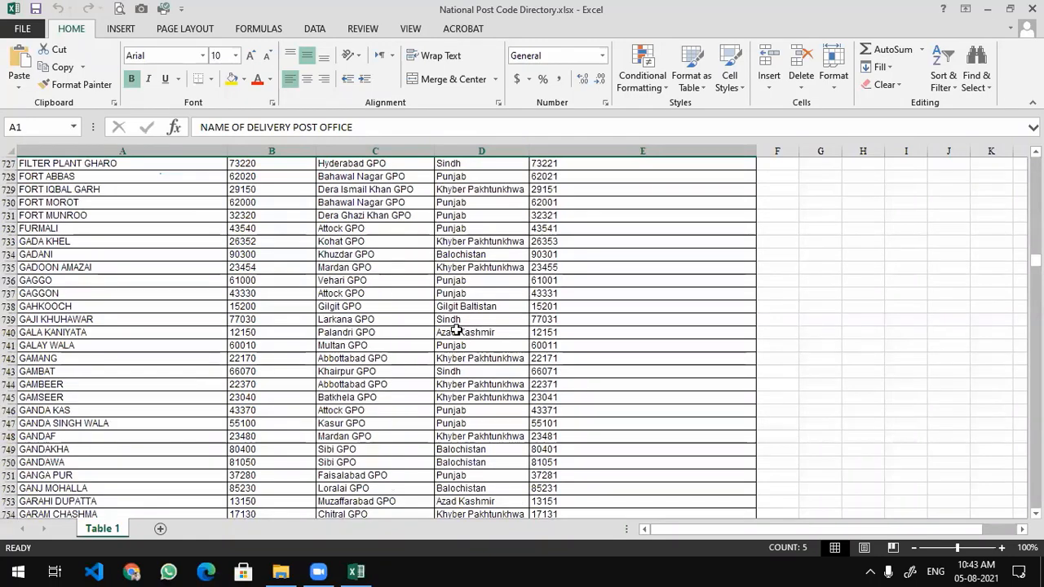
{"action": "scroll", "coordinate": [456, 329], "scroll_direction": "up", "scroll_amount": 20}
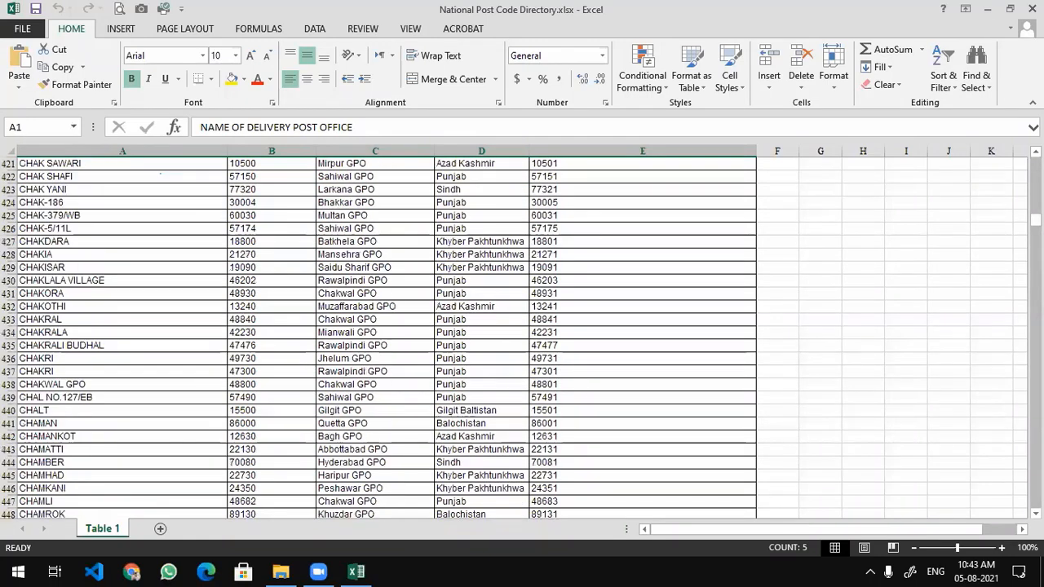
{"action": "left_click_drag", "start_coordinate": [1036, 219], "coordinate": [1035, 163]}
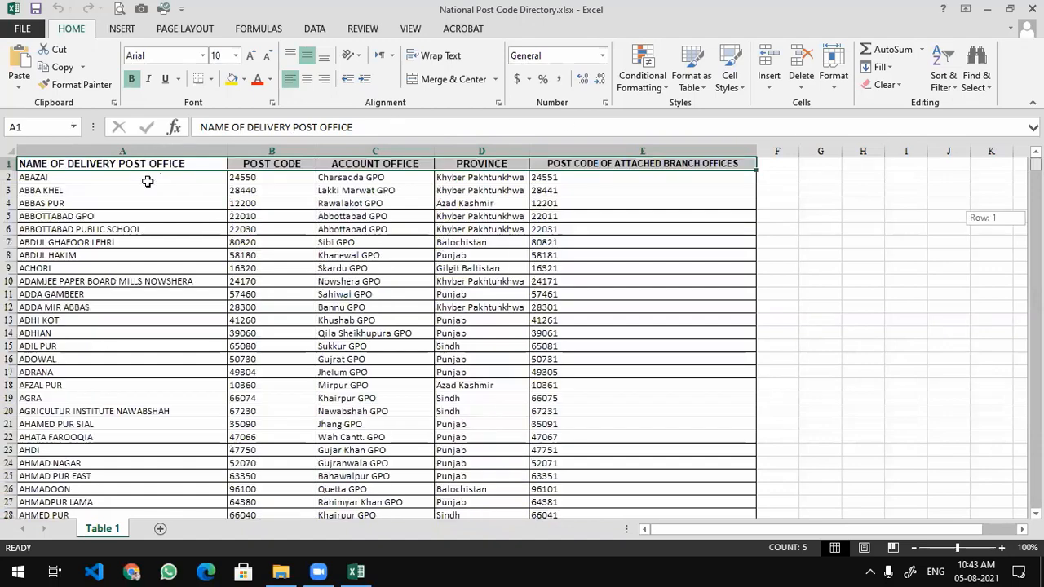
{"action": "left_click", "coordinate": [473, 179]}
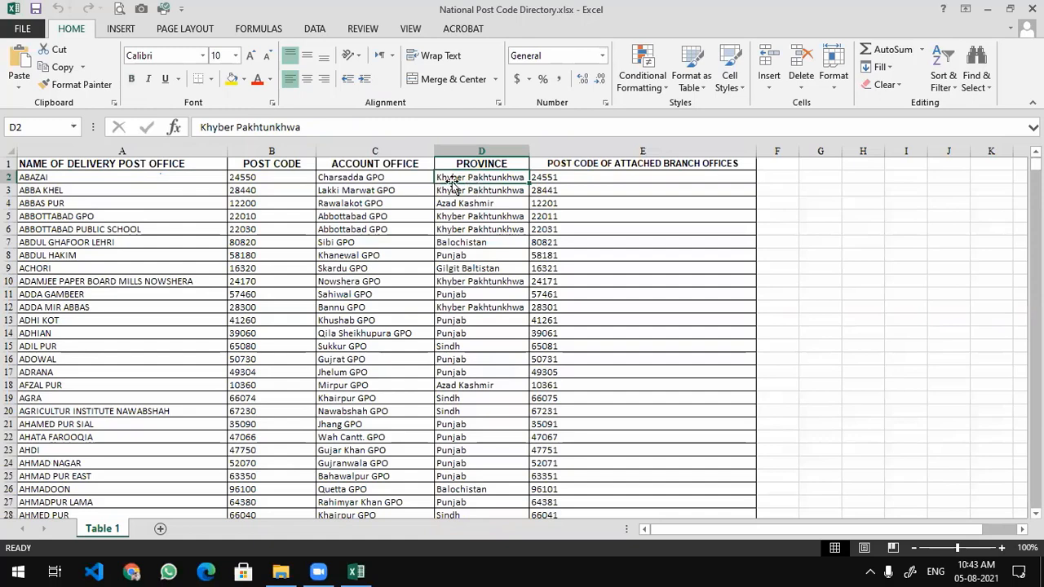
{"action": "left_click", "coordinate": [145, 175]}
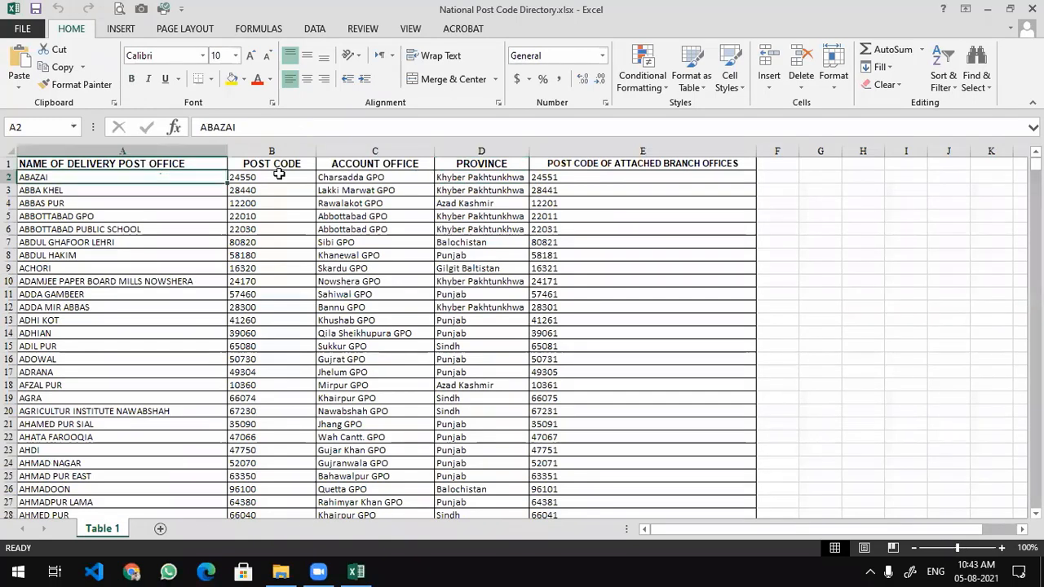
{"action": "left_click", "coordinate": [279, 175]}
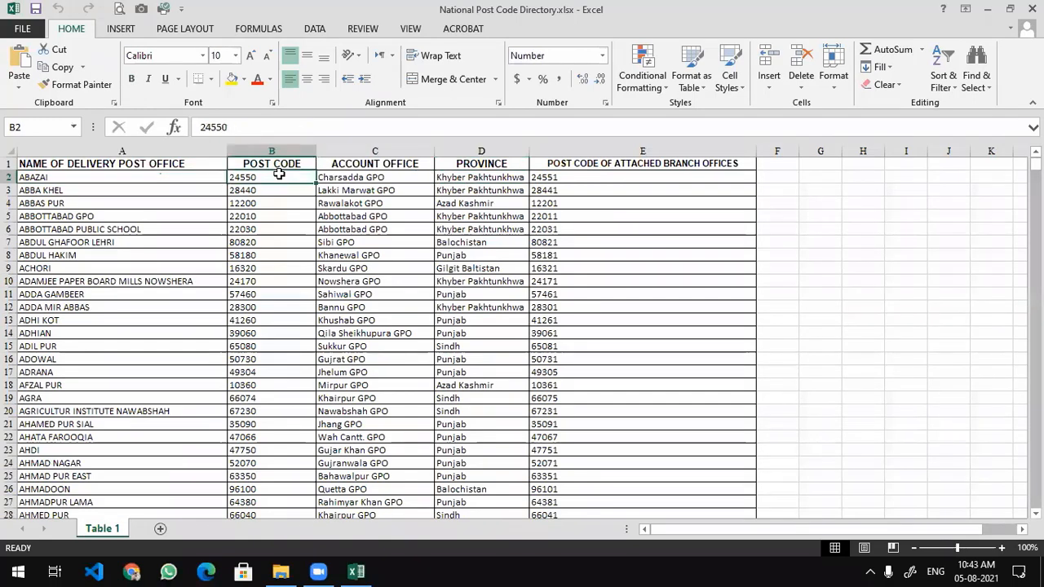
{"action": "left_click", "coordinate": [387, 178]}
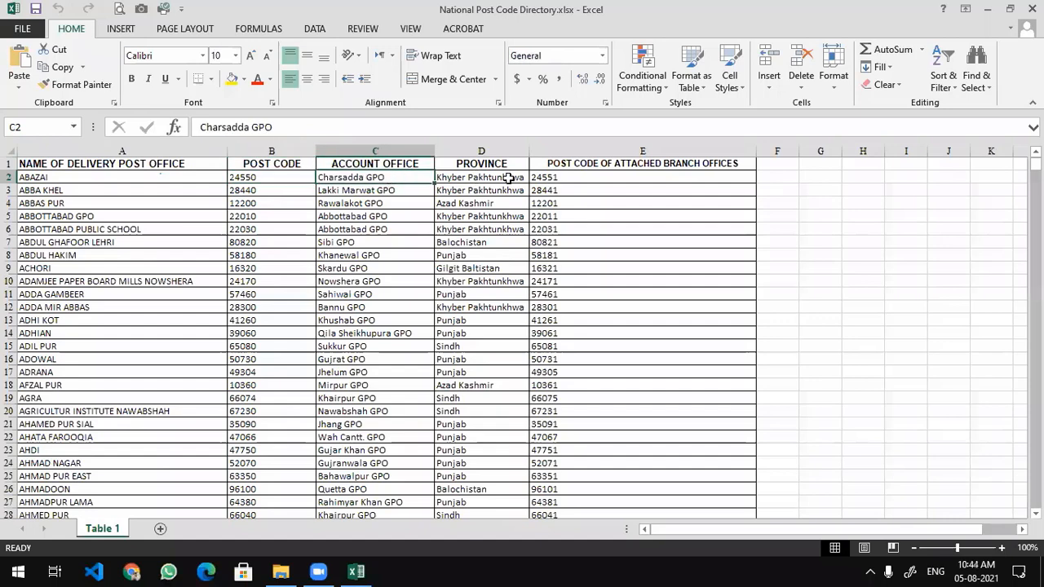
{"action": "left_click", "coordinate": [600, 176]}
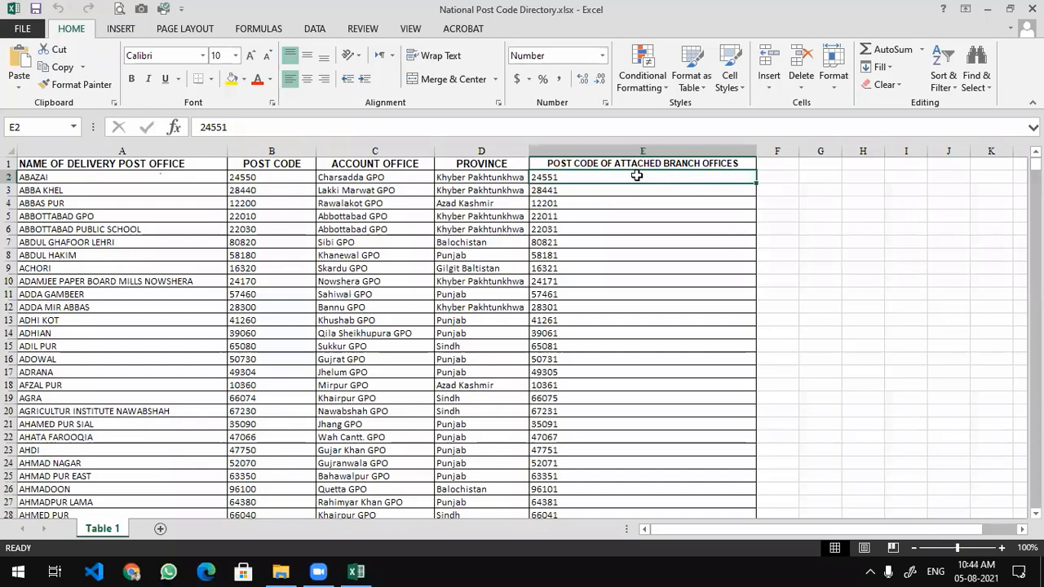
{"action": "scroll", "coordinate": [179, 255], "scroll_direction": "down", "scroll_amount": 6}
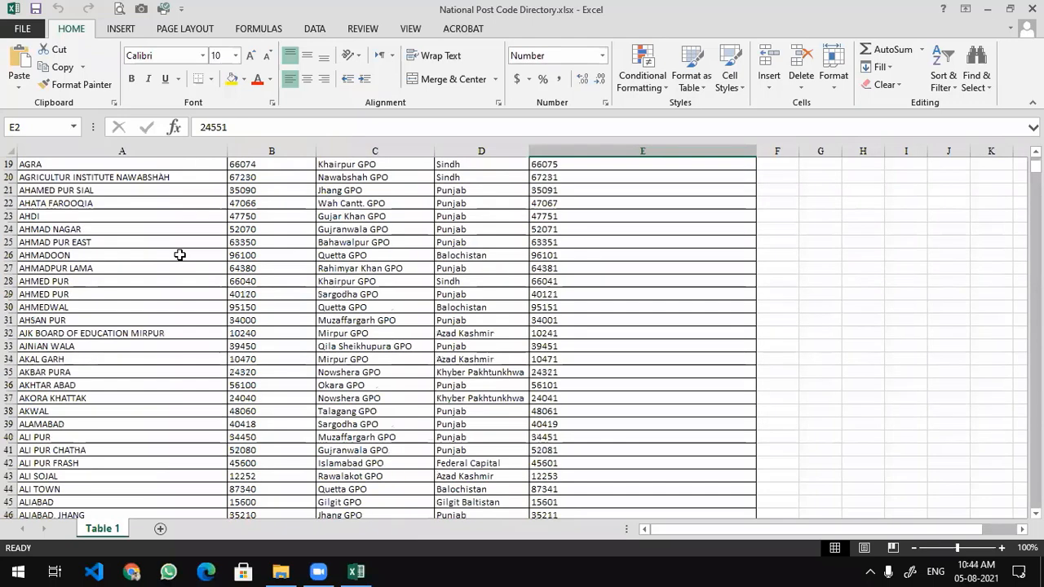
{"action": "scroll", "coordinate": [179, 255], "scroll_direction": "down", "scroll_amount": 16}
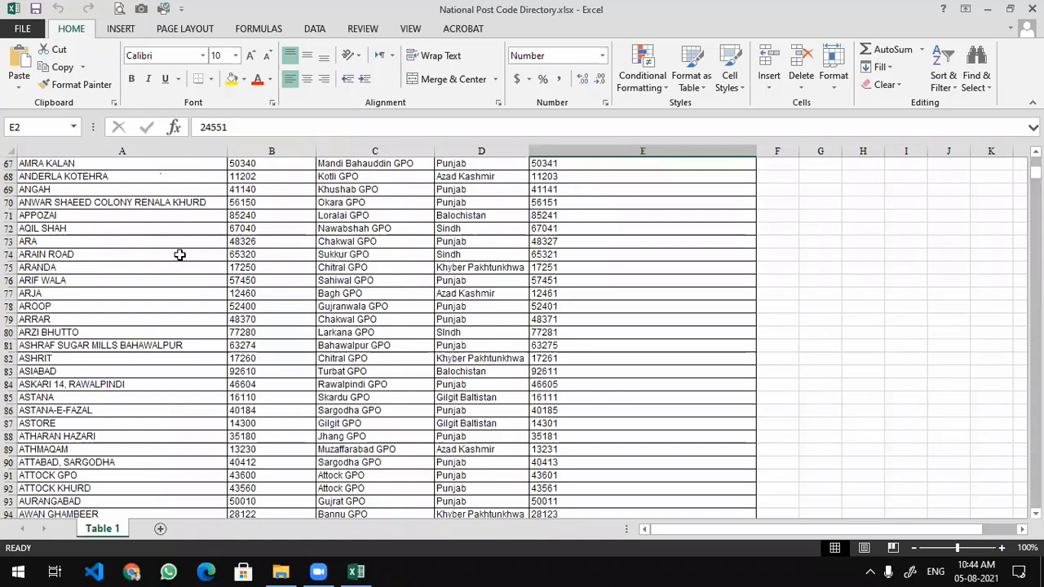
- Look through the directory's delivery post office records from the top and select the column of post office names
{"action": "scroll", "coordinate": [179, 255], "scroll_direction": "up", "scroll_amount": 20}
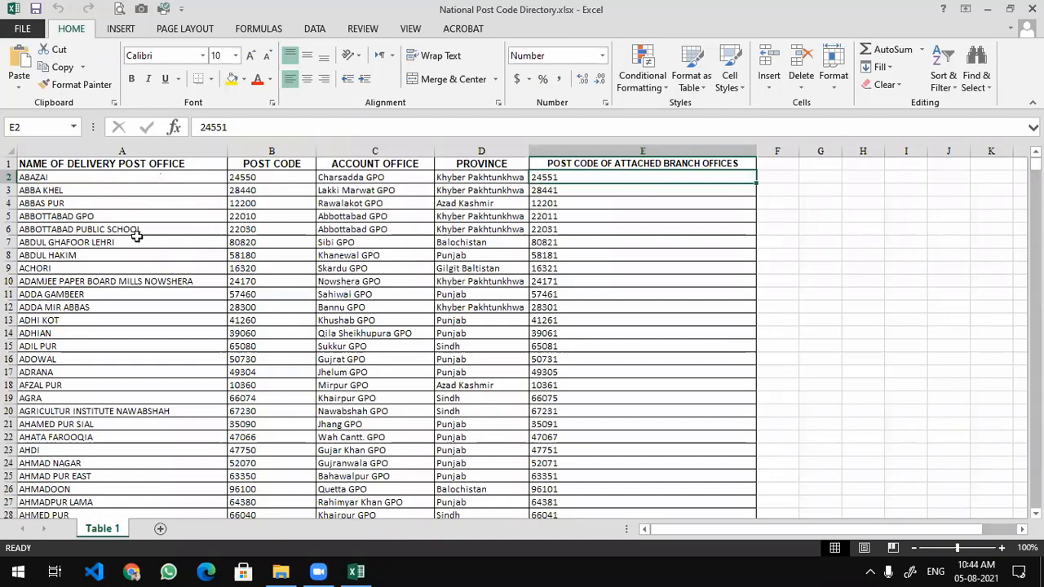
{"action": "scroll", "coordinate": [172, 283], "scroll_direction": "down", "scroll_amount": 10}
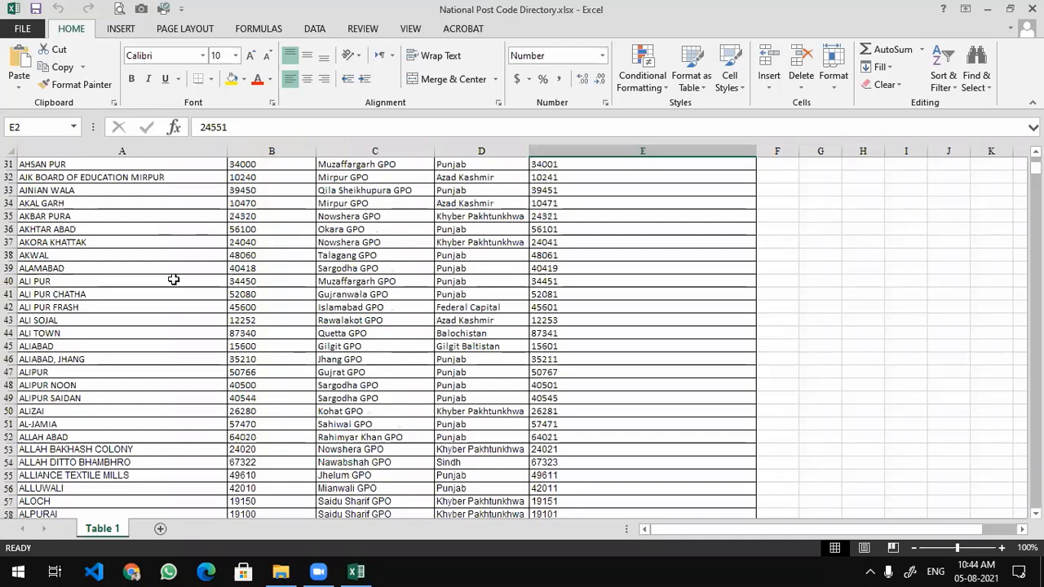
{"action": "scroll", "coordinate": [174, 284], "scroll_direction": "up", "scroll_amount": 10}
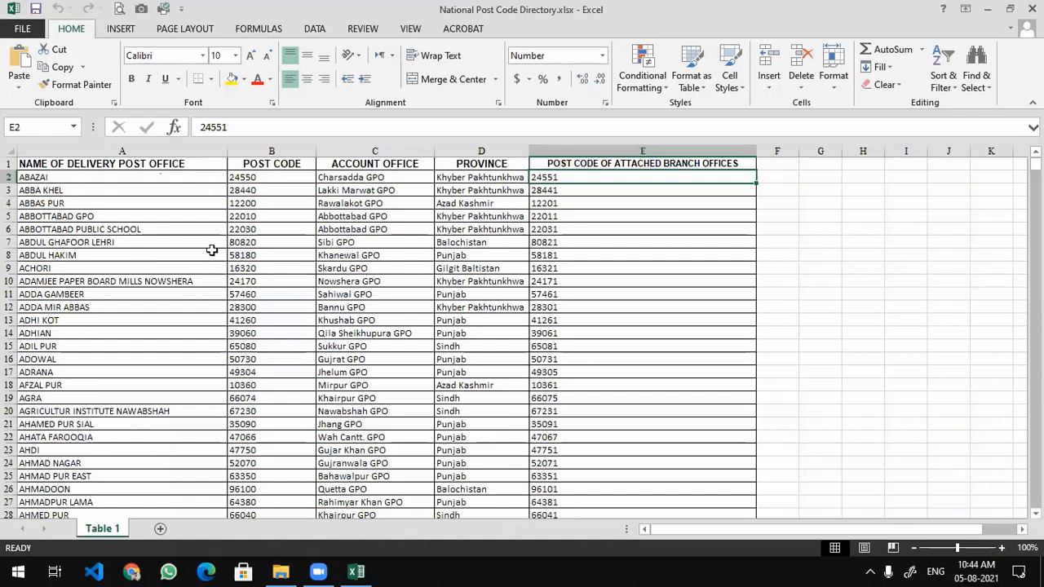
{"action": "scroll", "coordinate": [211, 250], "scroll_direction": "down", "scroll_amount": 8}
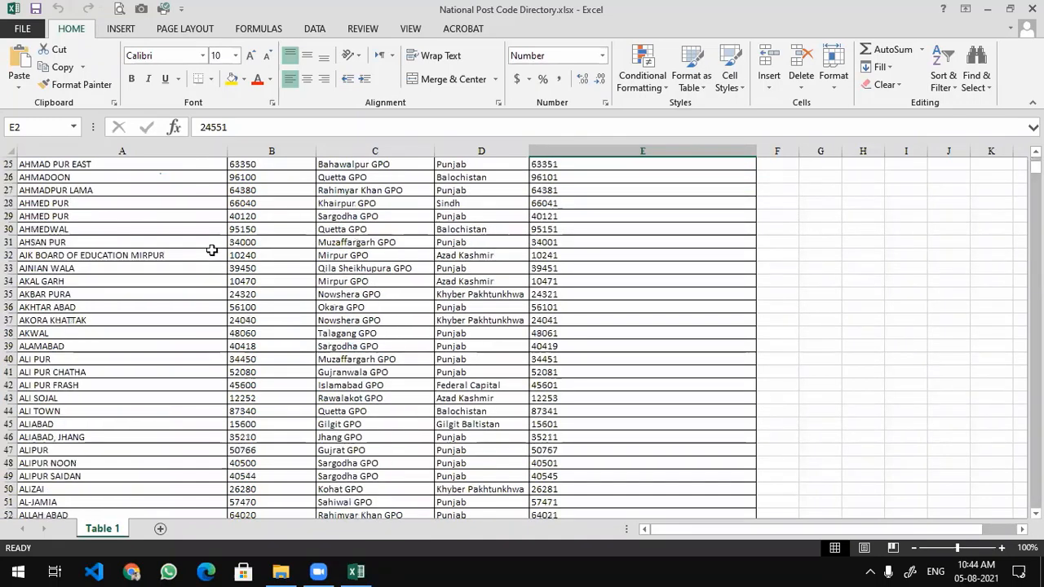
{"action": "scroll", "coordinate": [211, 249], "scroll_direction": "up", "scroll_amount": 8}
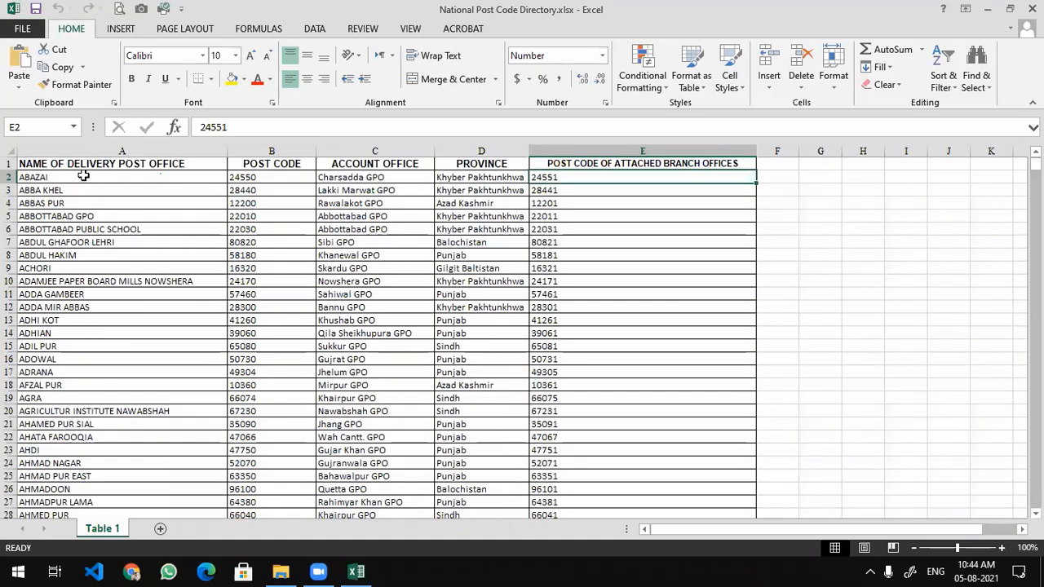
{"action": "scroll", "coordinate": [98, 248], "scroll_direction": "down", "scroll_amount": 4}
{"action": "scroll", "coordinate": [98, 248], "scroll_direction": "up", "scroll_amount": 4}
{"action": "scroll", "coordinate": [98, 248], "scroll_direction": "down", "scroll_amount": 14}
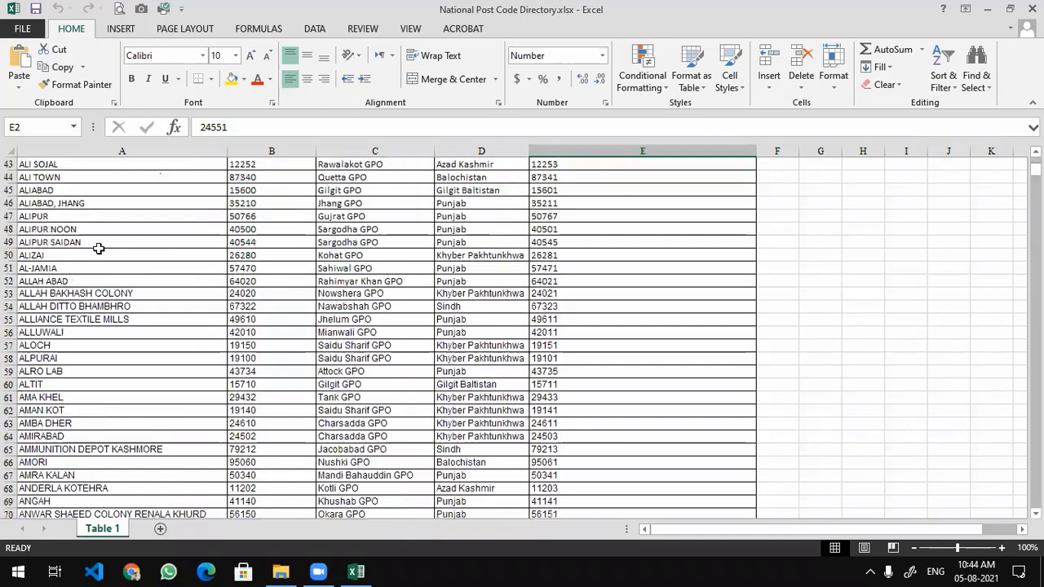
{"action": "scroll", "coordinate": [106, 324], "scroll_direction": "up", "scroll_amount": 14}
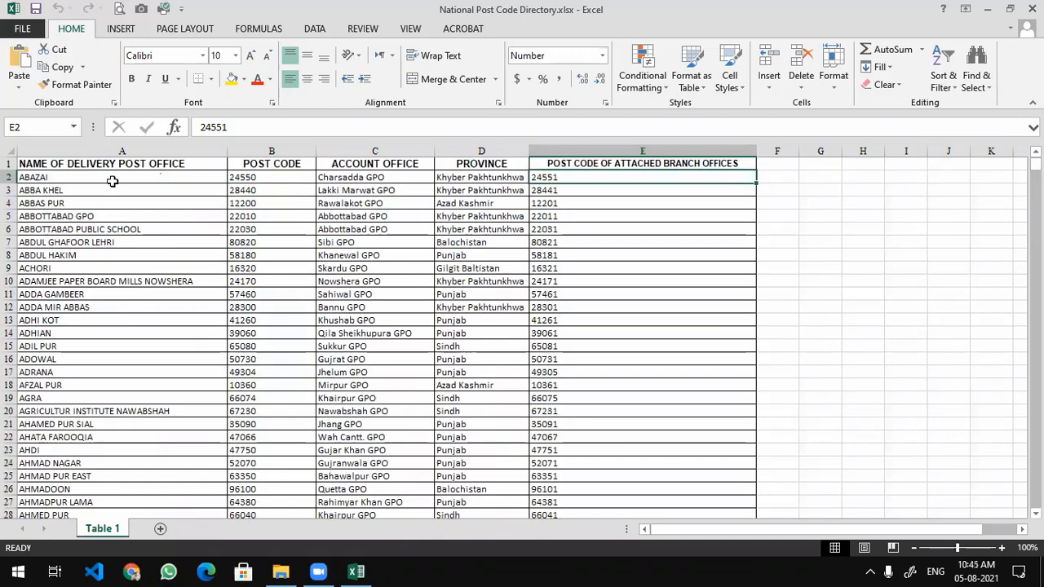
{"action": "left_click", "coordinate": [117, 141]}
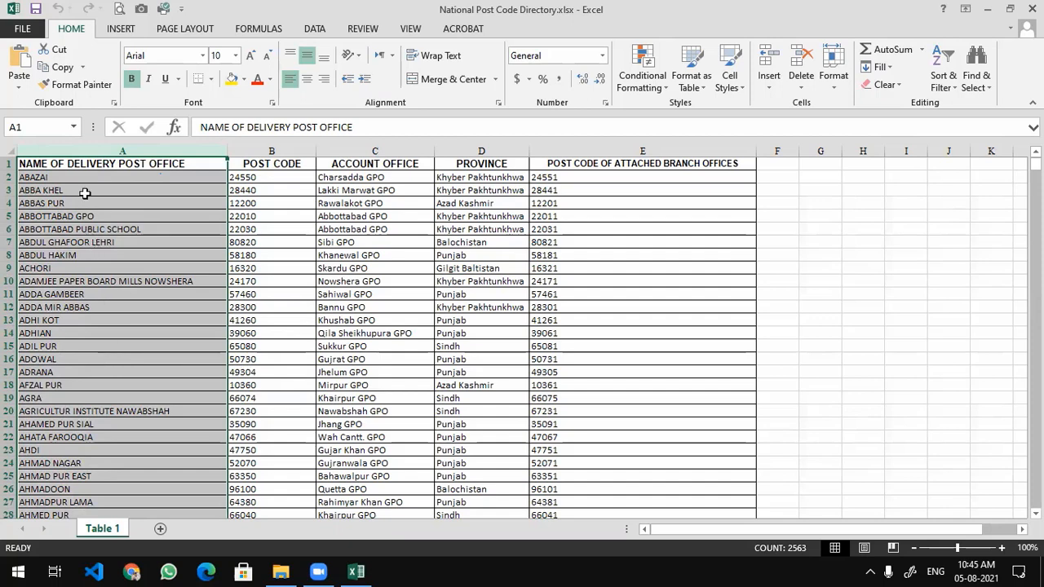
- Format the range A1:E2563 as a table with headers, using the light black-and-grey banded style, and look over its rows
{"action": "left_click", "coordinate": [27, 163]}
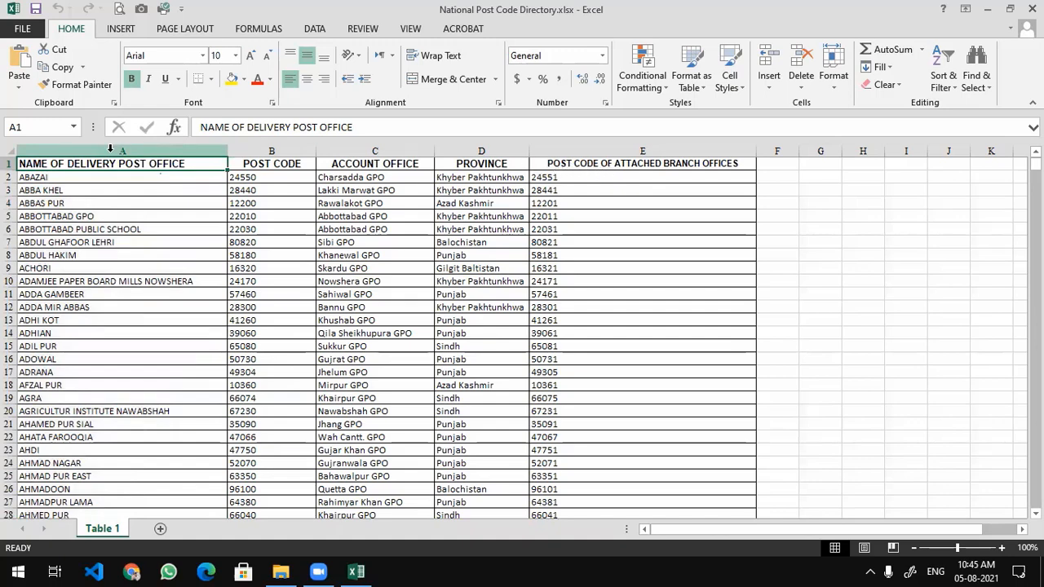
{"action": "key", "text": "ctrl+shift+Right"}
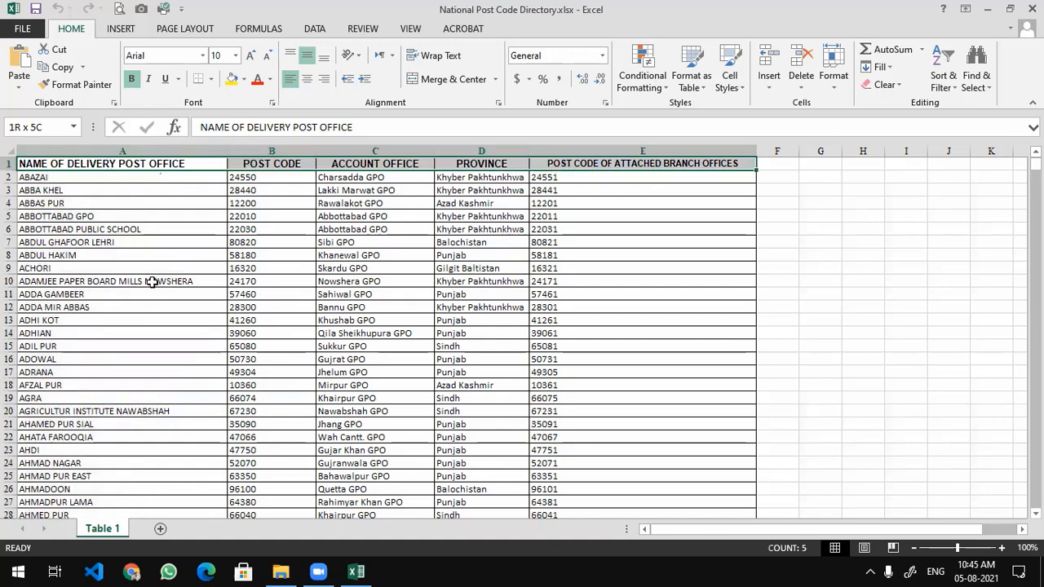
{"action": "key", "text": "ctrl+shift+Down"}
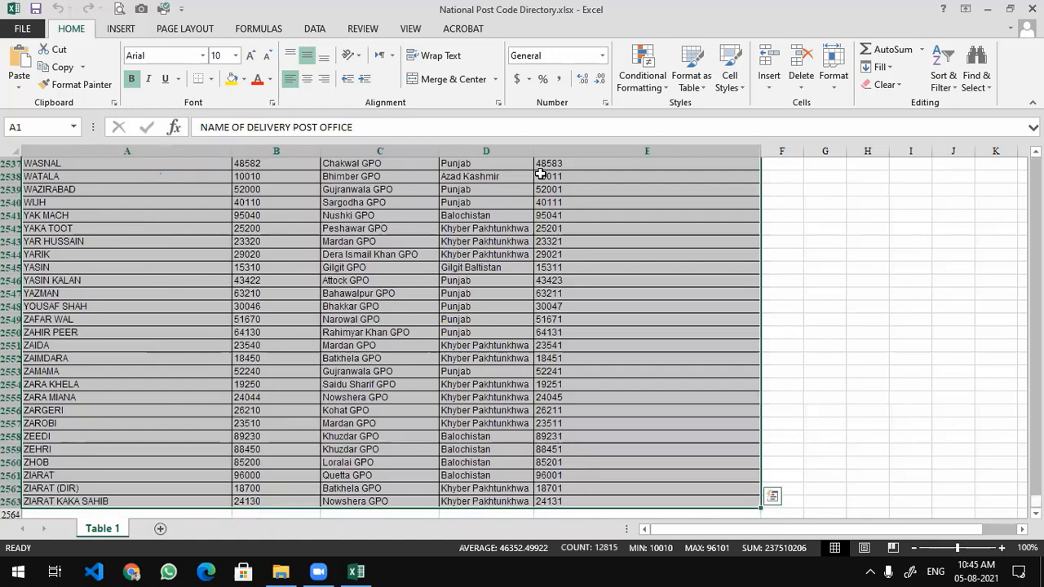
{"action": "left_click", "coordinate": [701, 87]}
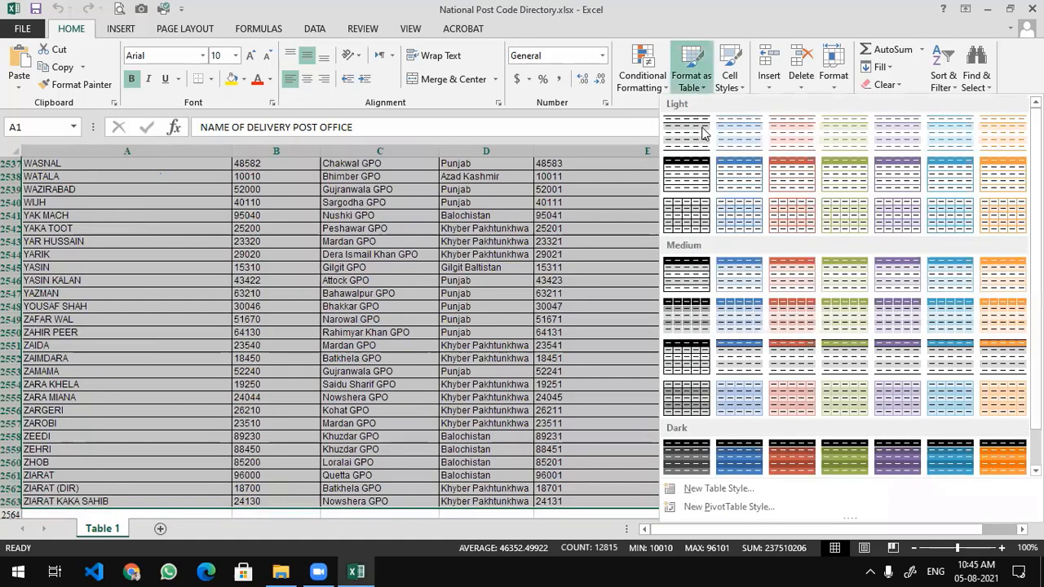
{"action": "left_click", "coordinate": [703, 133]}
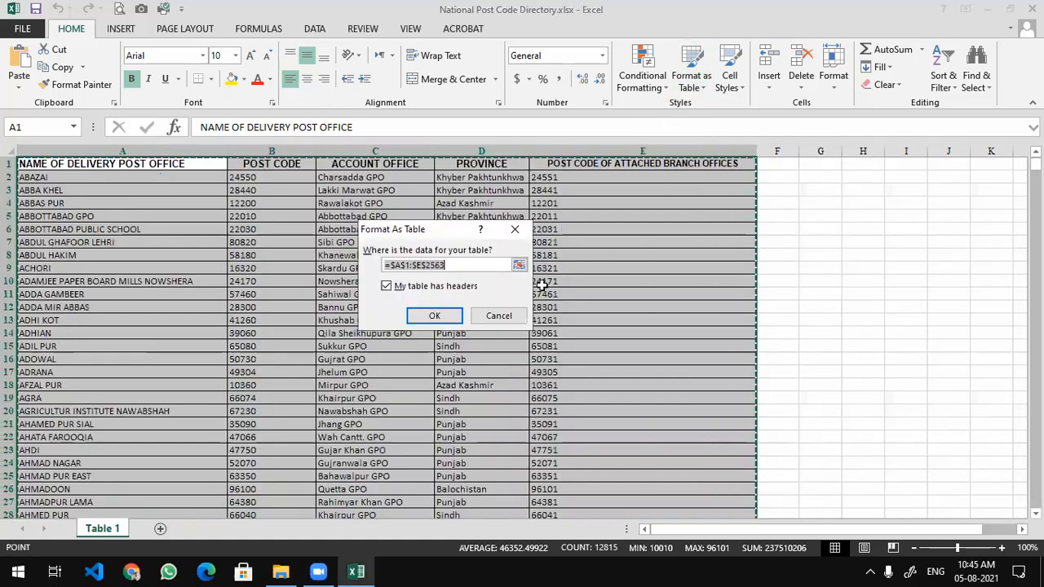
{"action": "left_click", "coordinate": [433, 318]}
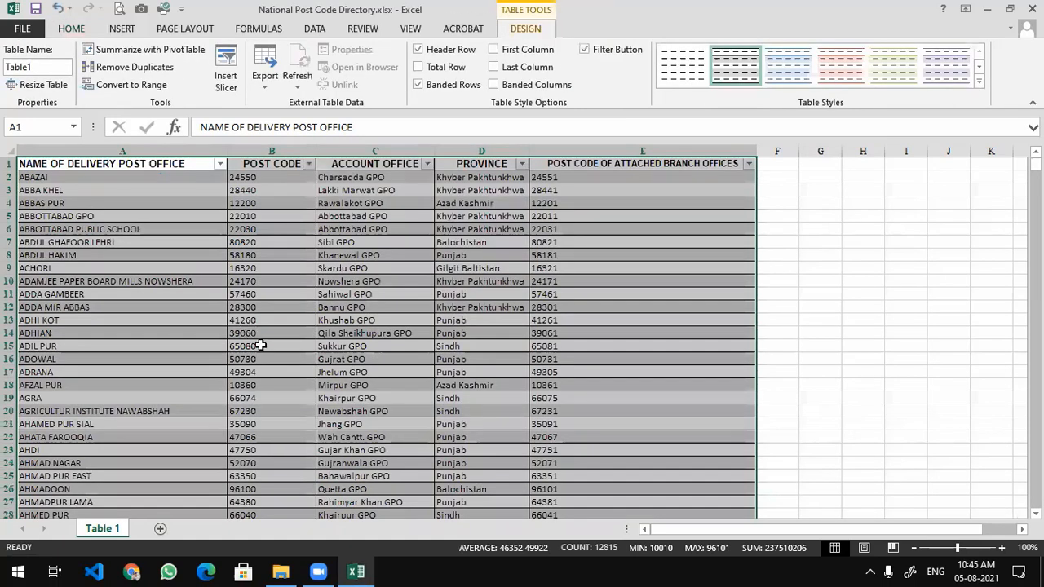
{"action": "left_click", "coordinate": [260, 345]}
{"action": "scroll", "coordinate": [260, 345], "scroll_direction": "down", "scroll_amount": 20}
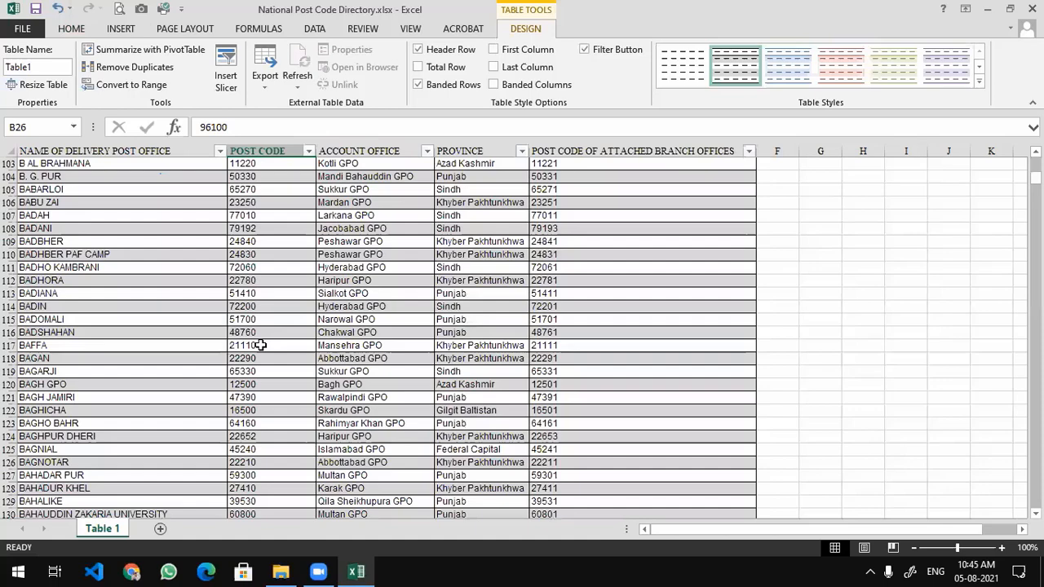
{"action": "scroll", "coordinate": [29, 192], "scroll_direction": "up", "scroll_amount": 20}
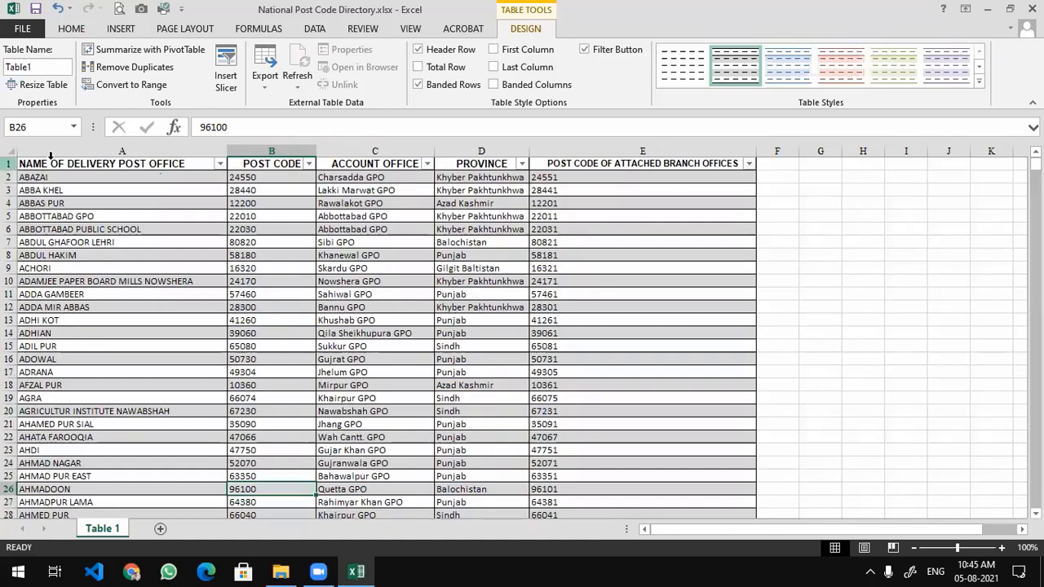
- Apply the light table style with a solid blue header row to the post code table and look over its rows
{"action": "left_click", "coordinate": [58, 168]}
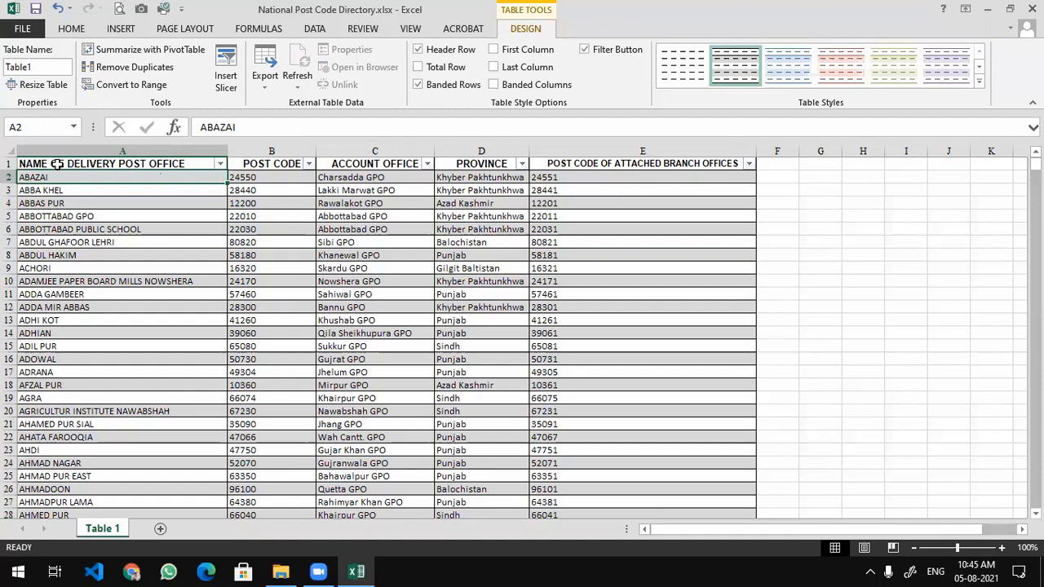
{"action": "left_click", "coordinate": [58, 164]}
{"action": "key", "text": "ctrl+shift+End"}
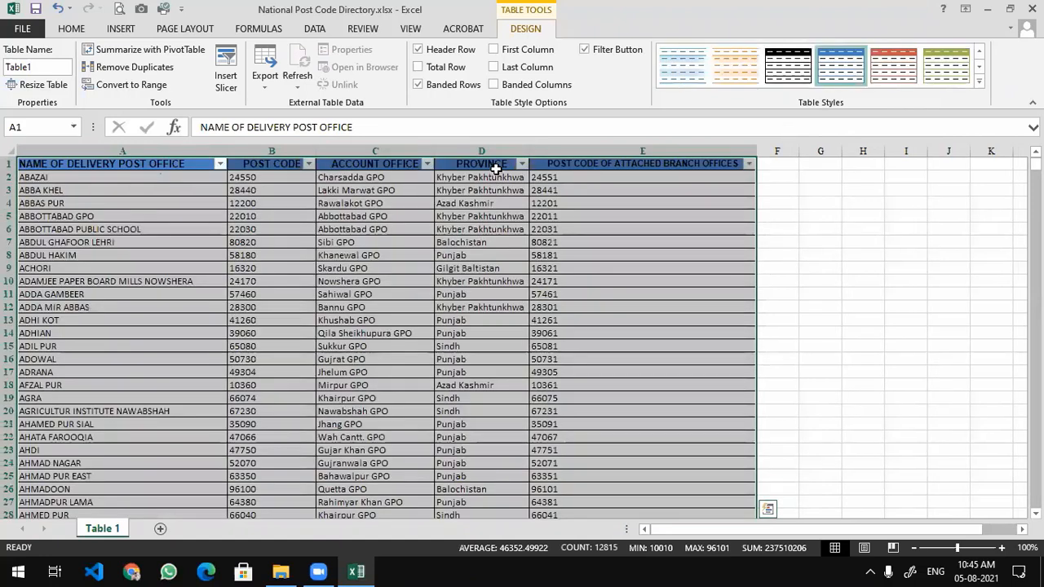
{"action": "left_click", "coordinate": [487, 229]}
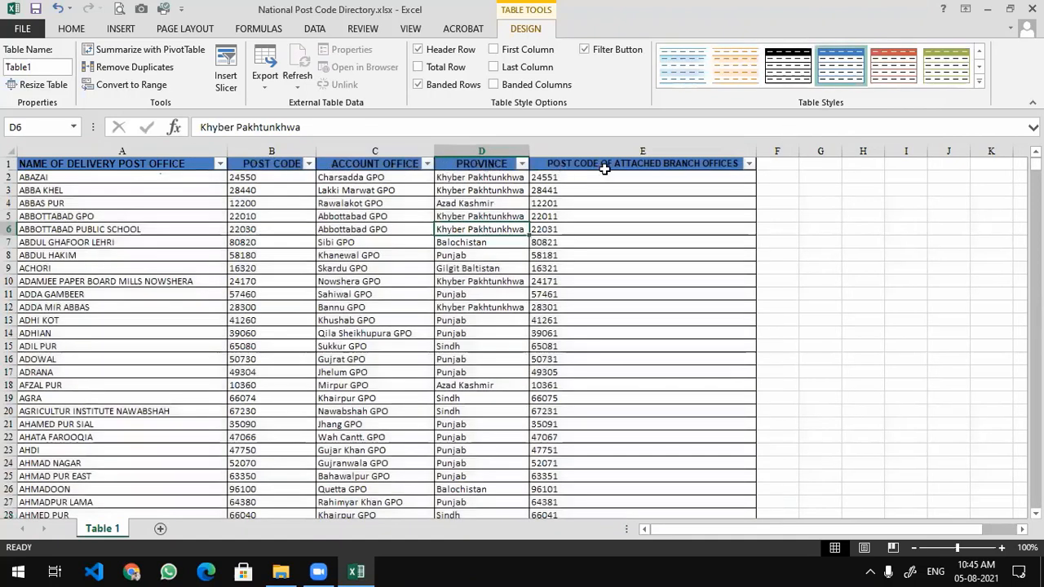
{"action": "scroll", "coordinate": [120, 355], "scroll_direction": "down", "scroll_amount": 20}
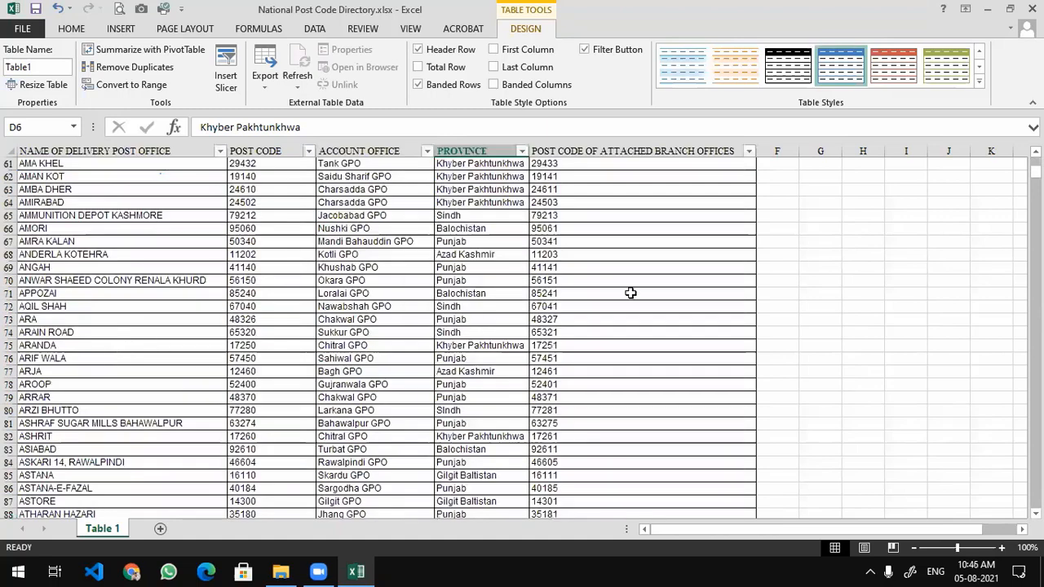
- Try the light red banded style and the light aqua banded style on the whole table
{"action": "key", "text": "ctrl+a"}
{"action": "left_click", "coordinate": [979, 84]}
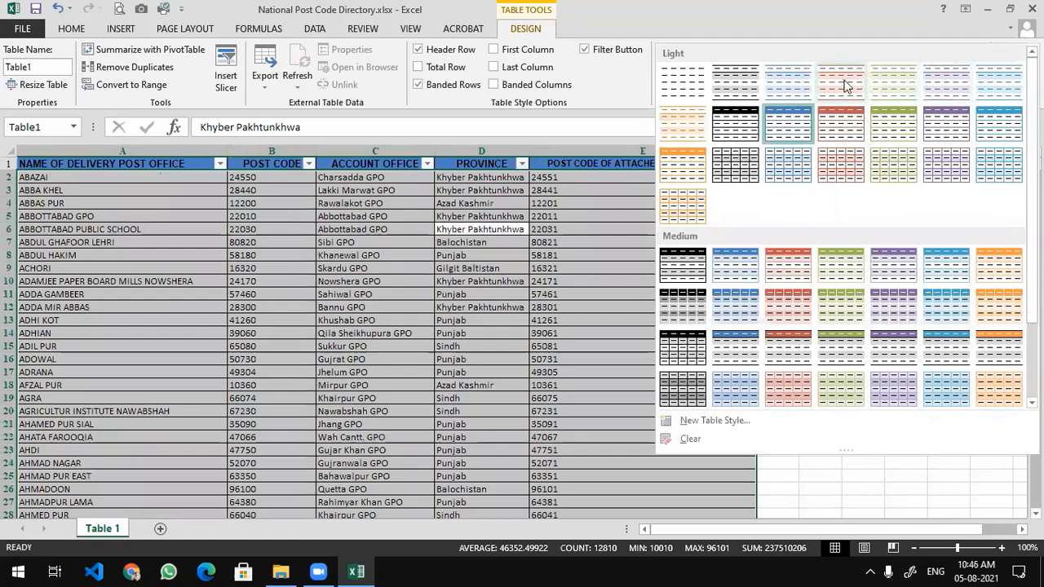
{"action": "left_click", "coordinate": [846, 87]}
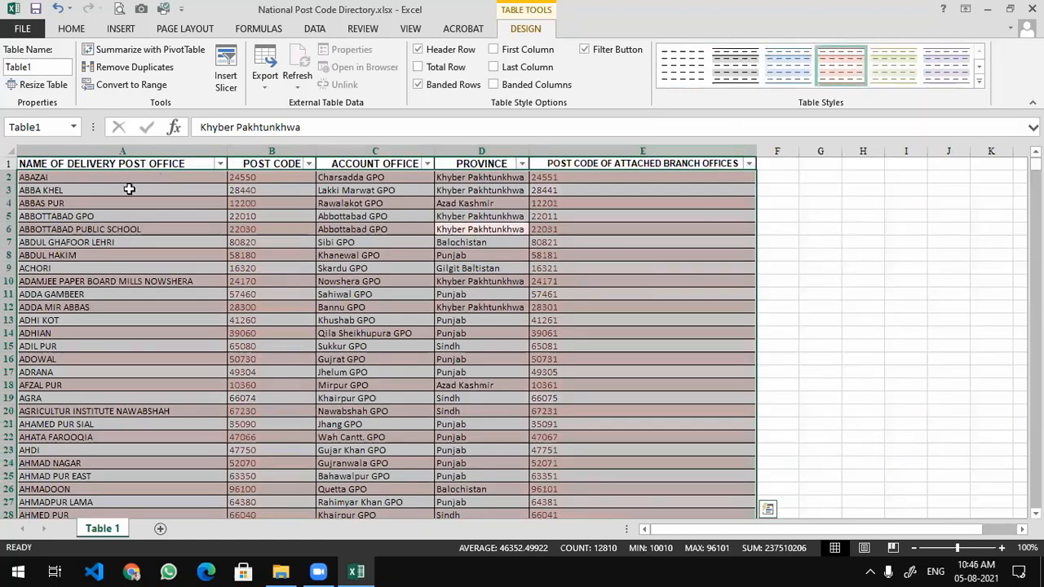
{"action": "key", "text": "shift+BackSpace"}
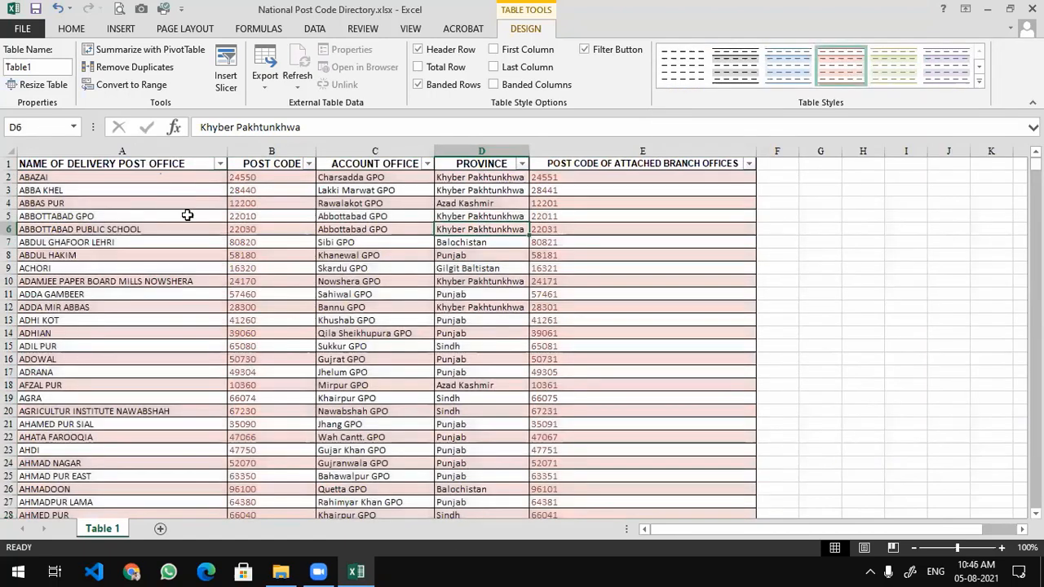
{"action": "left_click", "coordinate": [979, 84]}
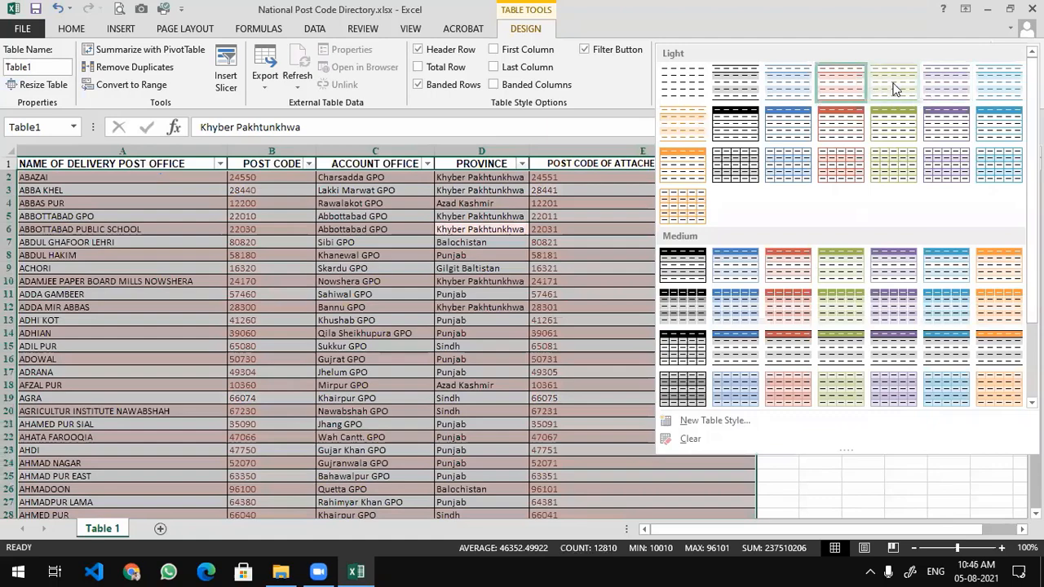
{"action": "left_click", "coordinate": [977, 81]}
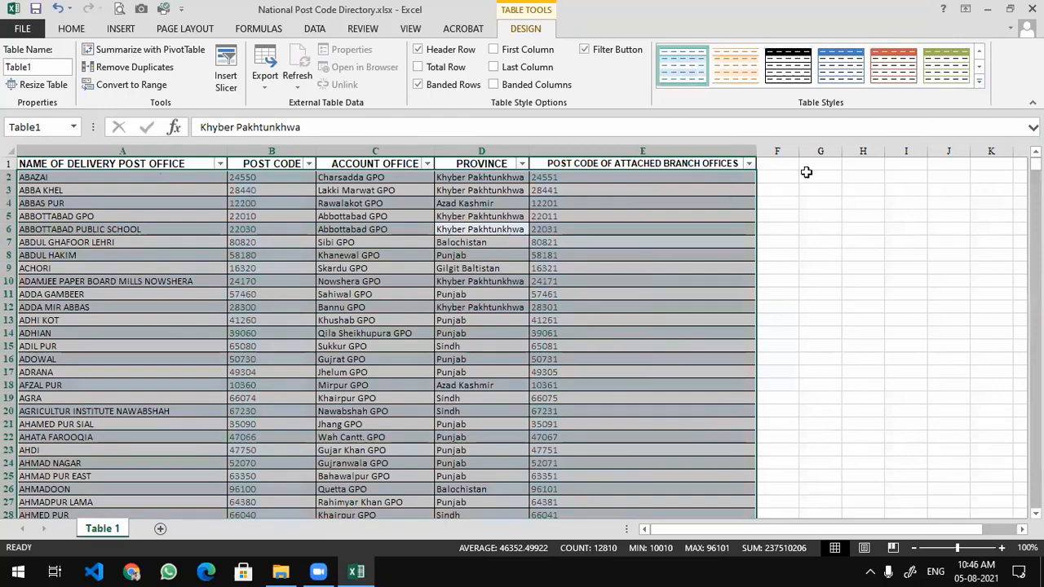
- Apply the medium table style with a purple header and light purple banded rows to the table, and look over its rows
{"action": "left_click", "coordinate": [980, 80]}
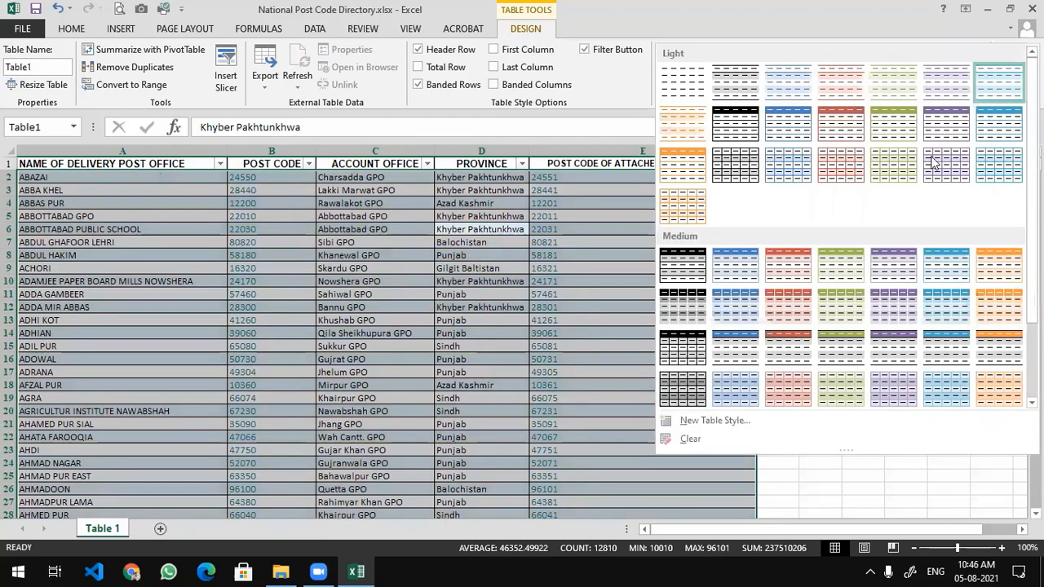
{"action": "left_click", "coordinate": [887, 262]}
{"action": "left_click", "coordinate": [615, 265]}
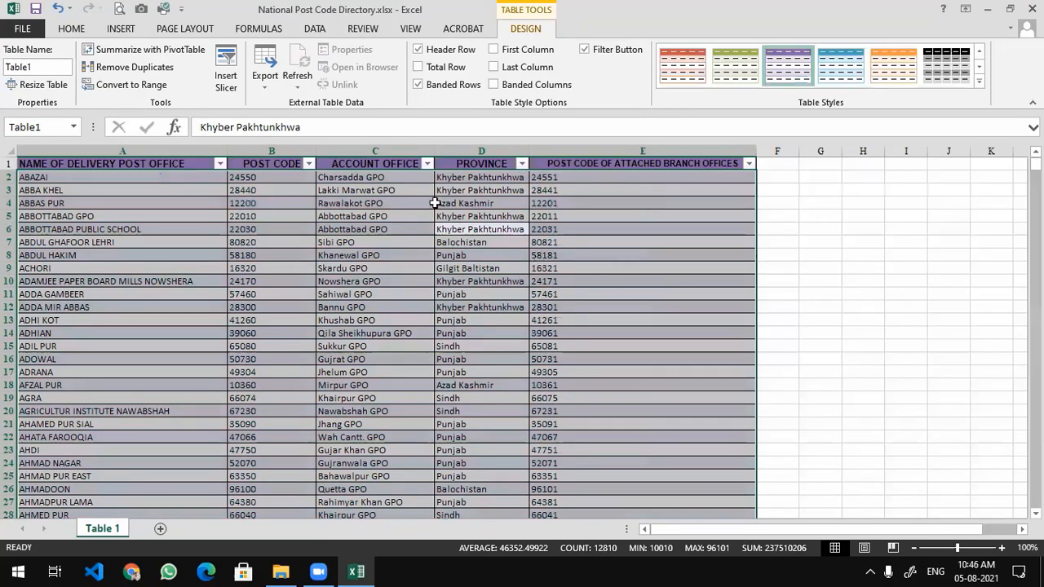
{"action": "scroll", "coordinate": [367, 316], "scroll_direction": "down", "scroll_amount": 20}
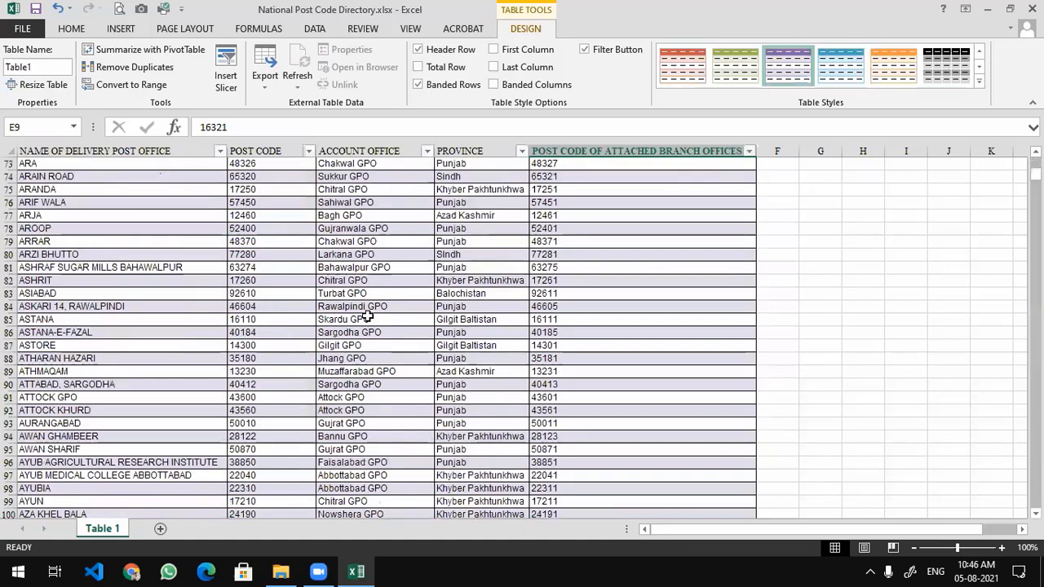
{"action": "scroll", "coordinate": [155, 193], "scroll_direction": "up", "scroll_amount": 20}
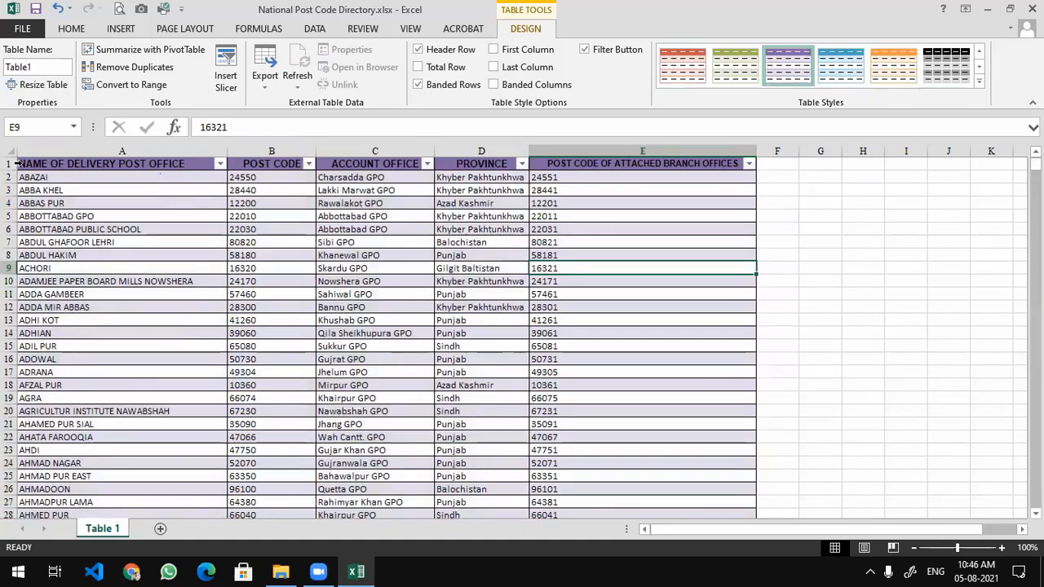
- Make the text of header row 1 white and increase its font size to 11
{"action": "left_click", "coordinate": [10, 163]}
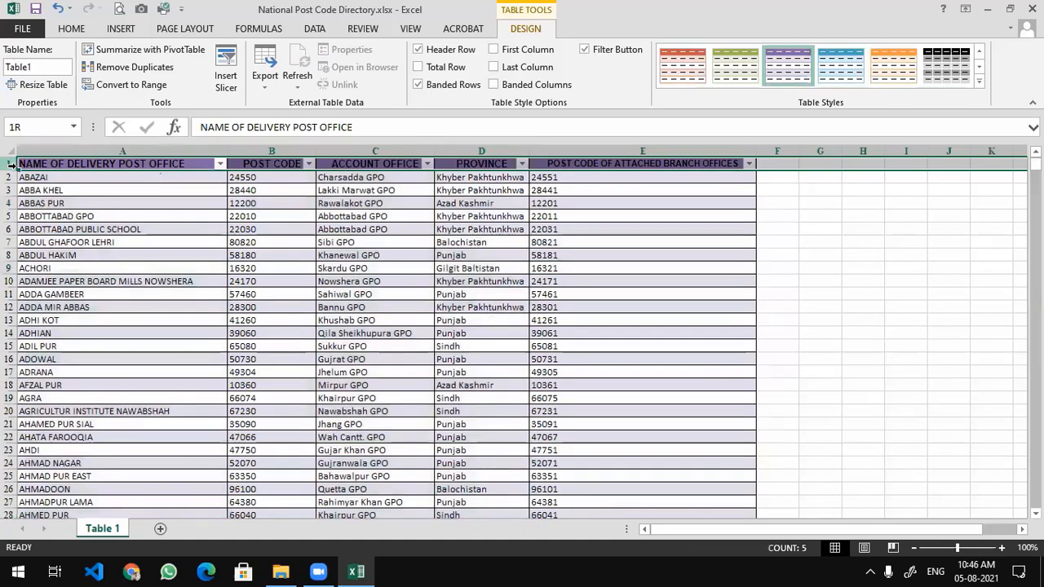
{"action": "left_click", "coordinate": [71, 28]}
{"action": "left_click", "coordinate": [270, 79]}
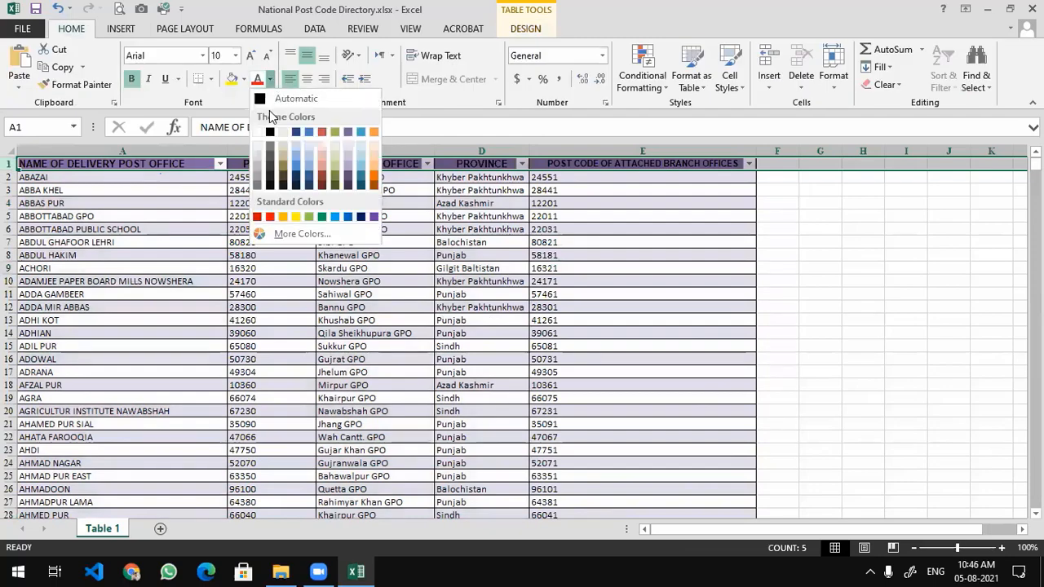
{"action": "left_click", "coordinate": [263, 129]}
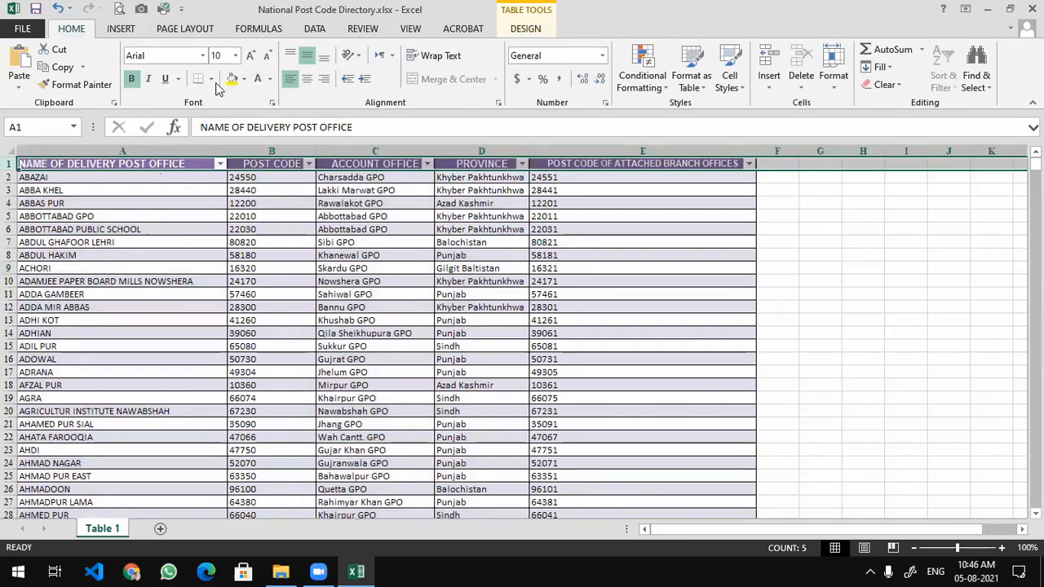
{"action": "left_click", "coordinate": [250, 57]}
{"action": "left_click", "coordinate": [274, 221]}
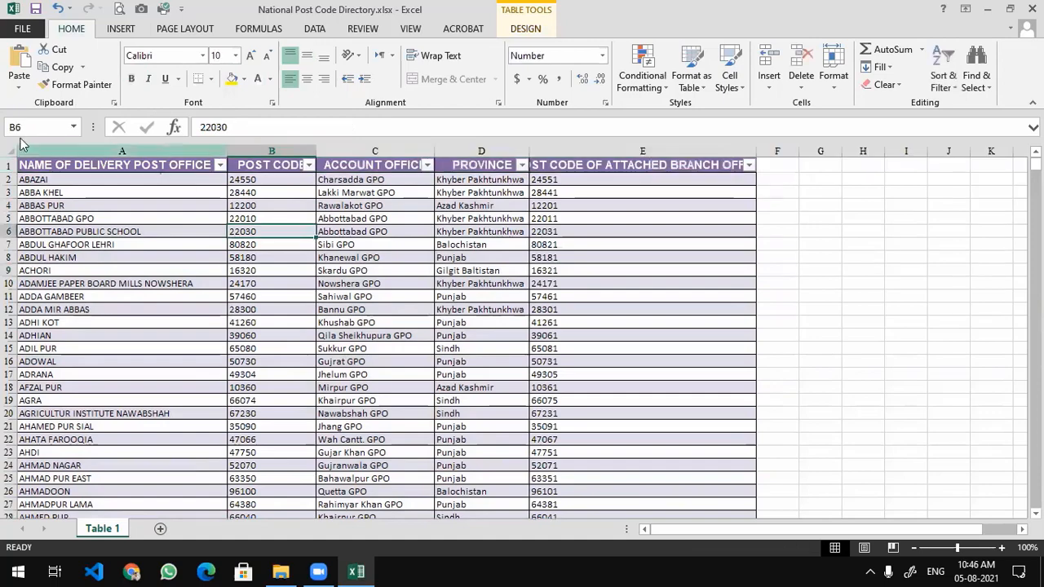
- Select the entire sheet and autofit its row heights
{"action": "left_click", "coordinate": [10, 150]}
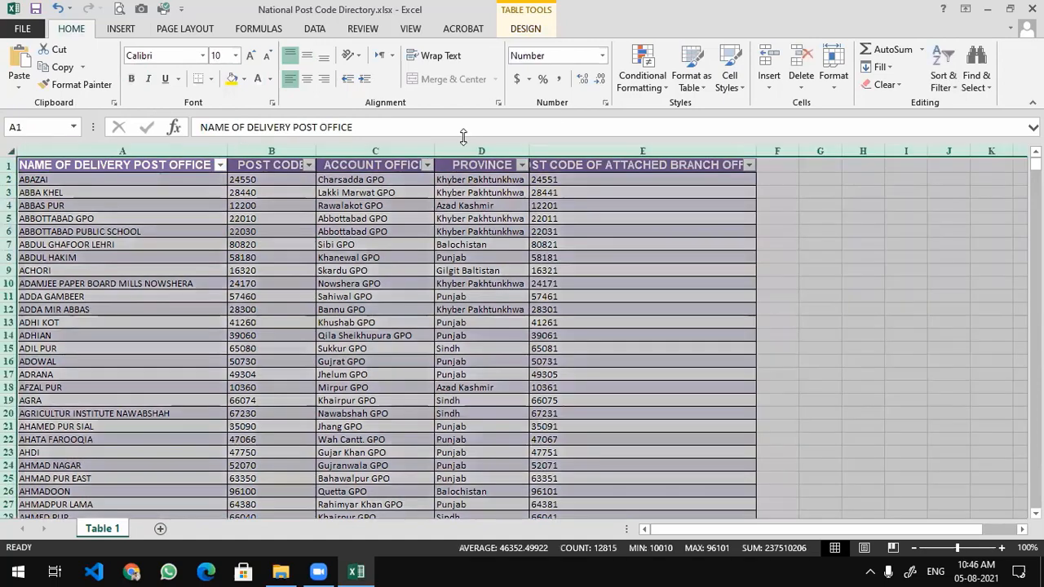
{"action": "left_click", "coordinate": [847, 86]}
{"action": "left_click", "coordinate": [852, 144]}
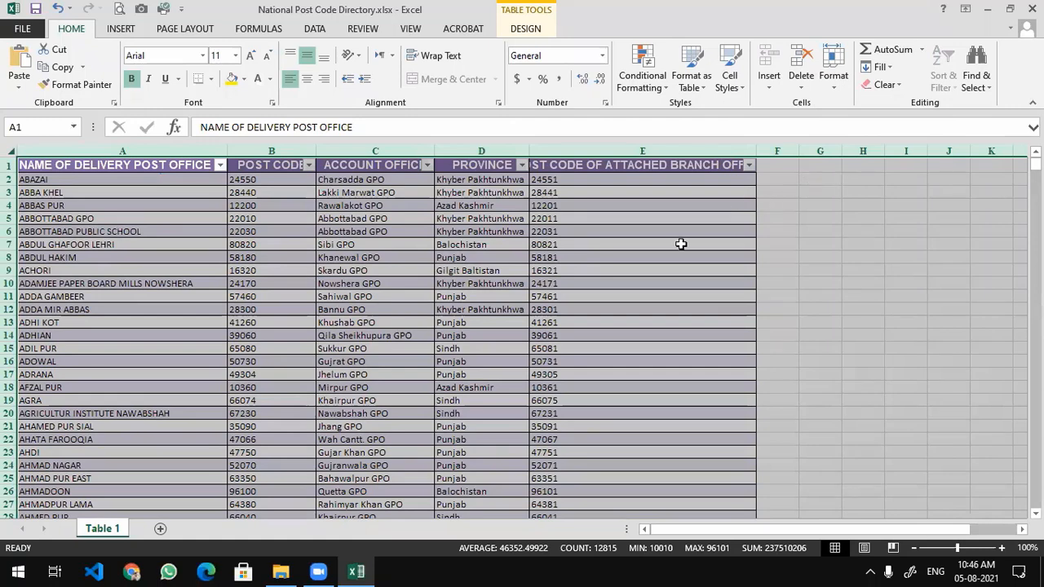
- Autofit the column widths of the whole sheet so every header fits, and clear the selection
{"action": "left_click", "coordinate": [679, 207]}
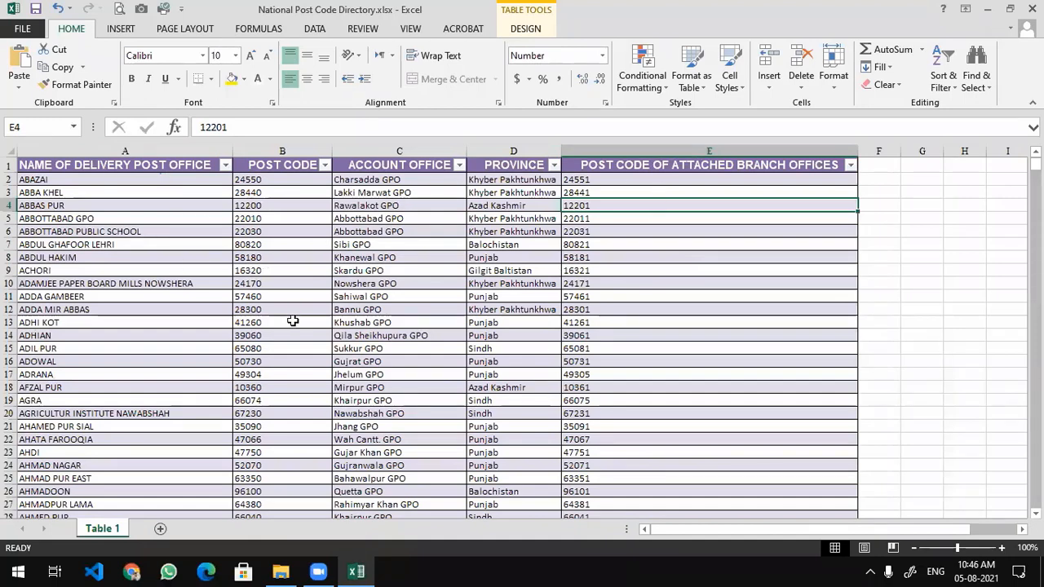
{"action": "left_click", "coordinate": [133, 194]}
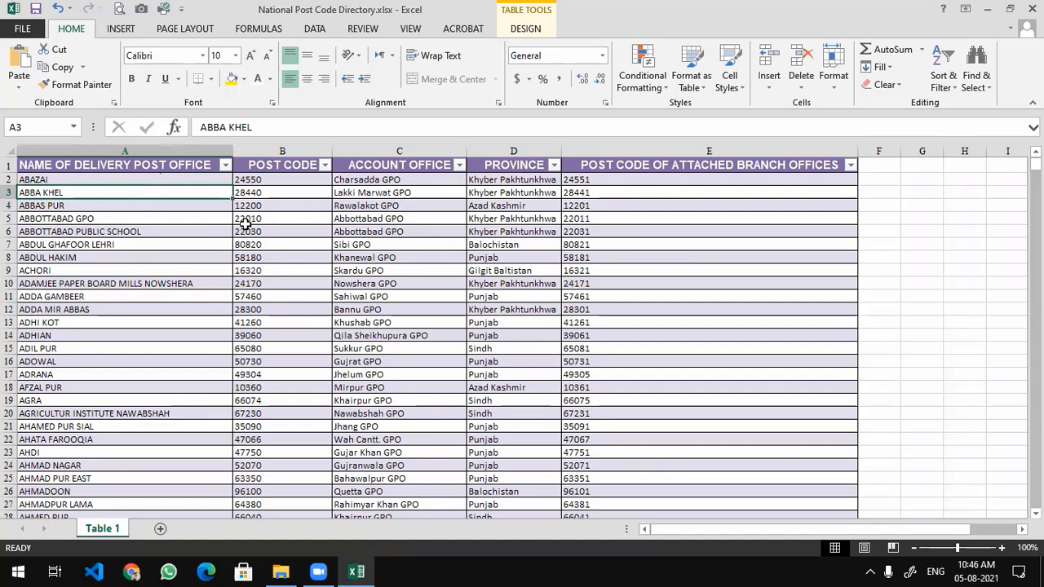
- Convert the styled post code table to a normal range and look over its rows
{"action": "left_click", "coordinate": [522, 31]}
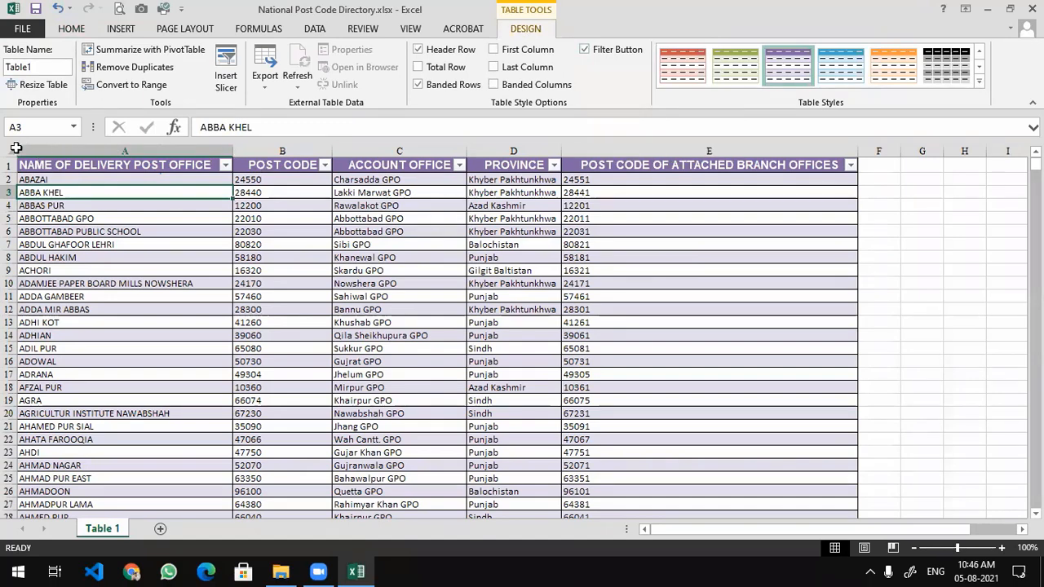
{"action": "left_click", "coordinate": [148, 207]}
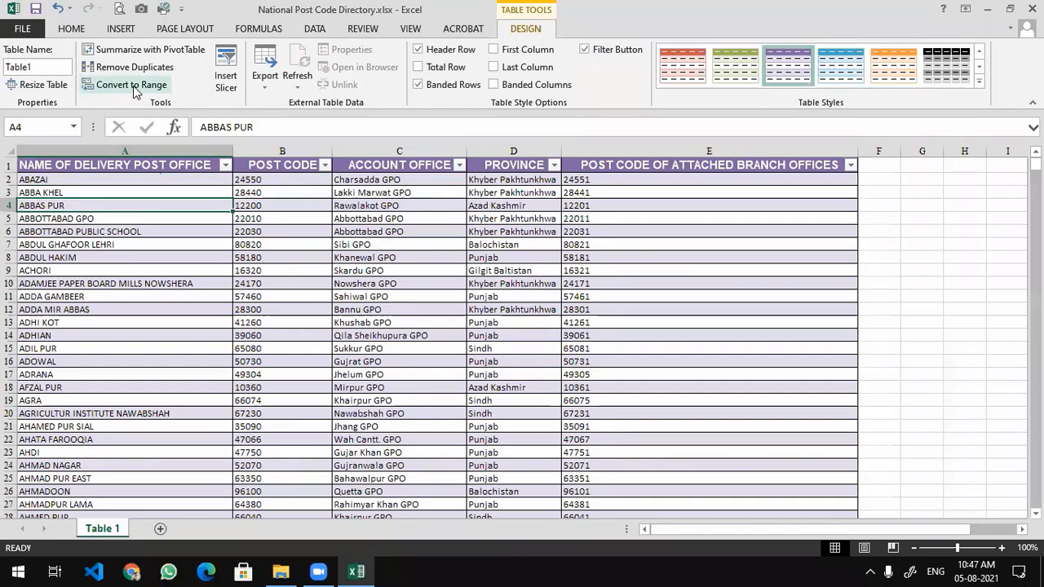
{"action": "left_click", "coordinate": [54, 160]}
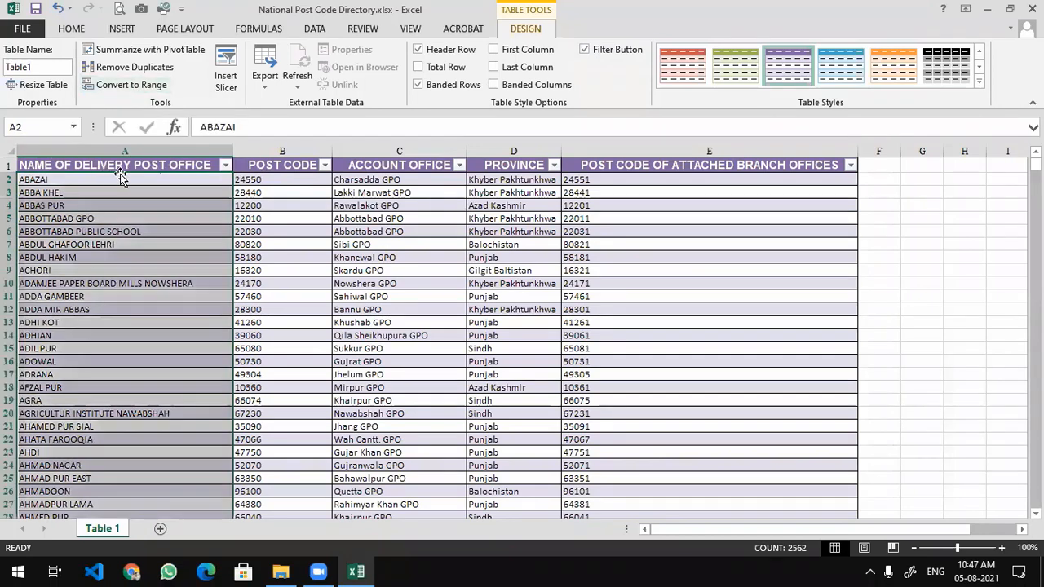
{"action": "left_click", "coordinate": [148, 85]}
{"action": "left_click", "coordinate": [509, 324]}
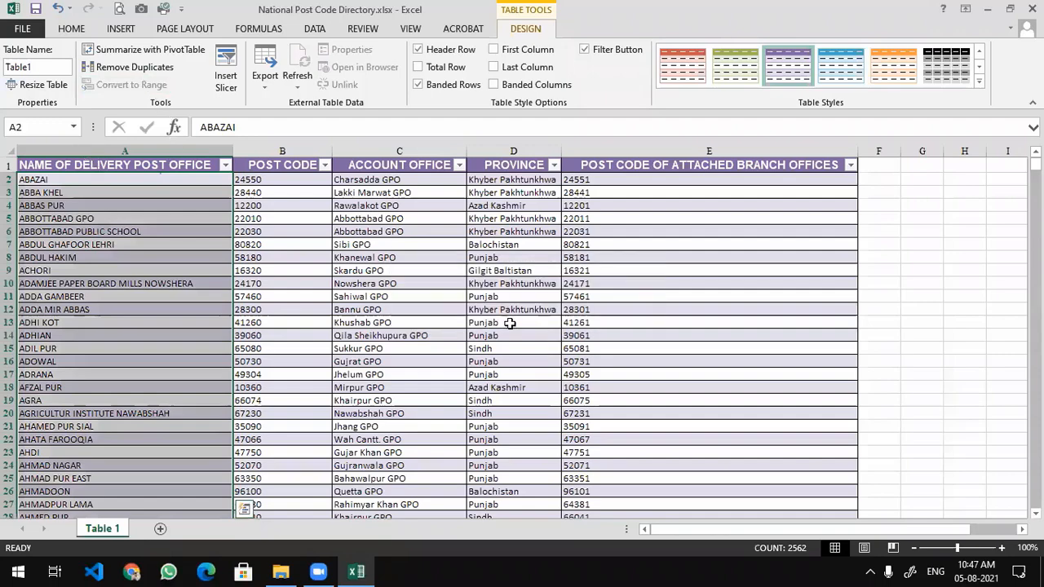
{"action": "left_click", "coordinate": [530, 300]}
{"action": "scroll", "coordinate": [480, 364], "scroll_direction": "down", "scroll_amount": 8}
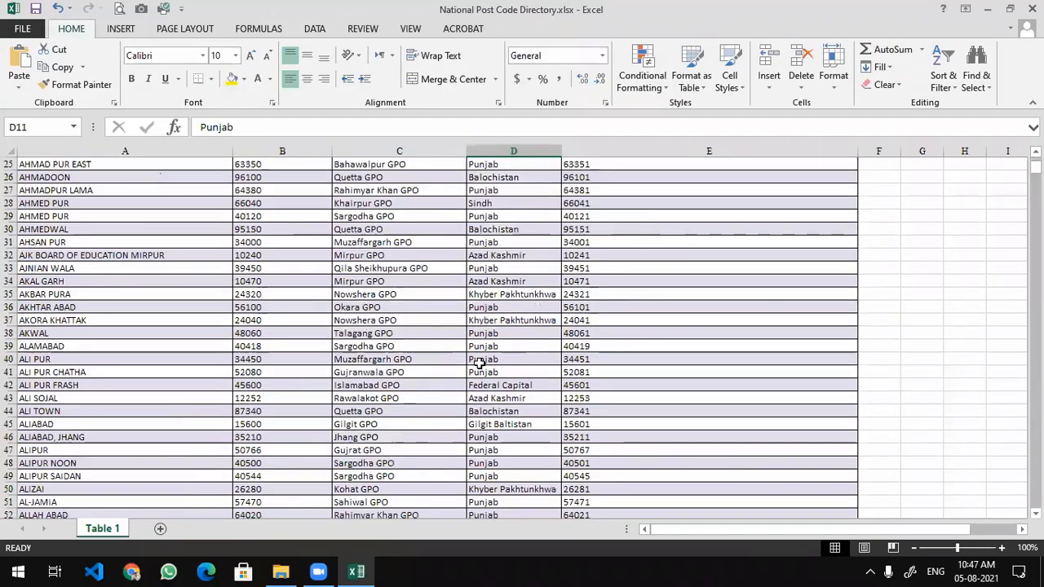
- Remove the fill color from the entire sheet by setting it to No Fill
{"action": "left_click", "coordinate": [10, 151]}
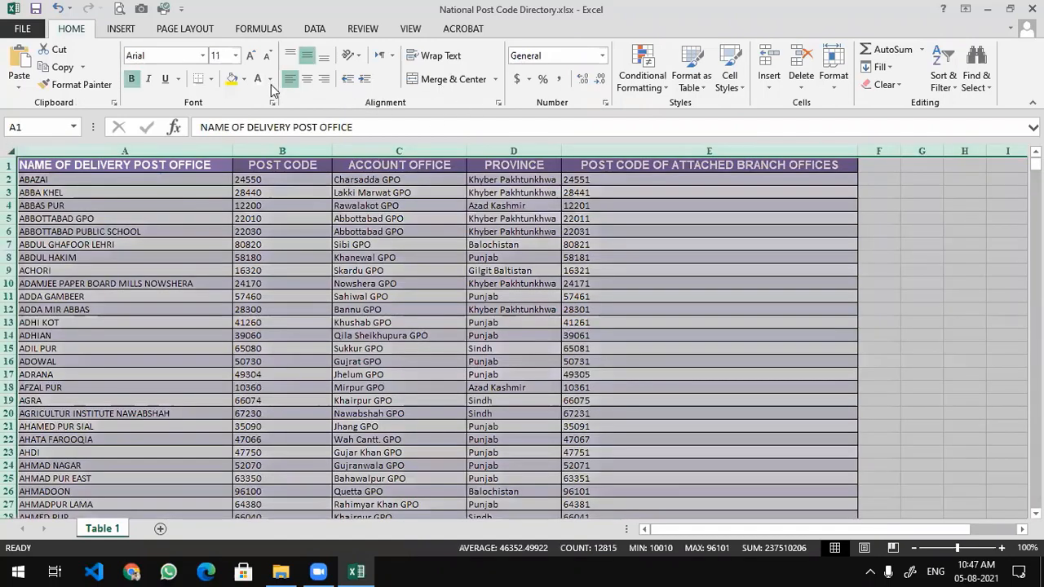
{"action": "left_click", "coordinate": [244, 79]}
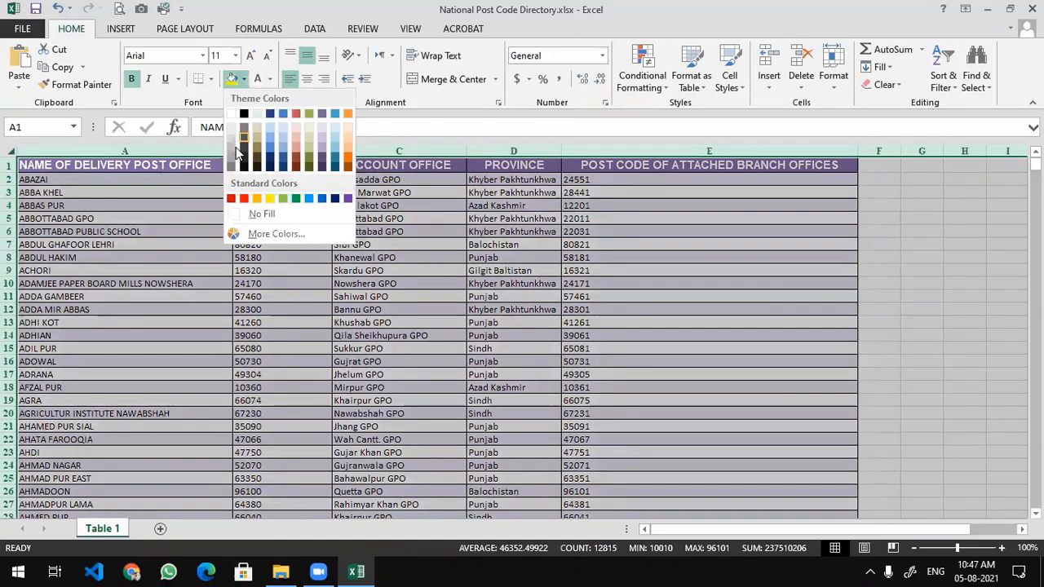
{"action": "left_click", "coordinate": [247, 215]}
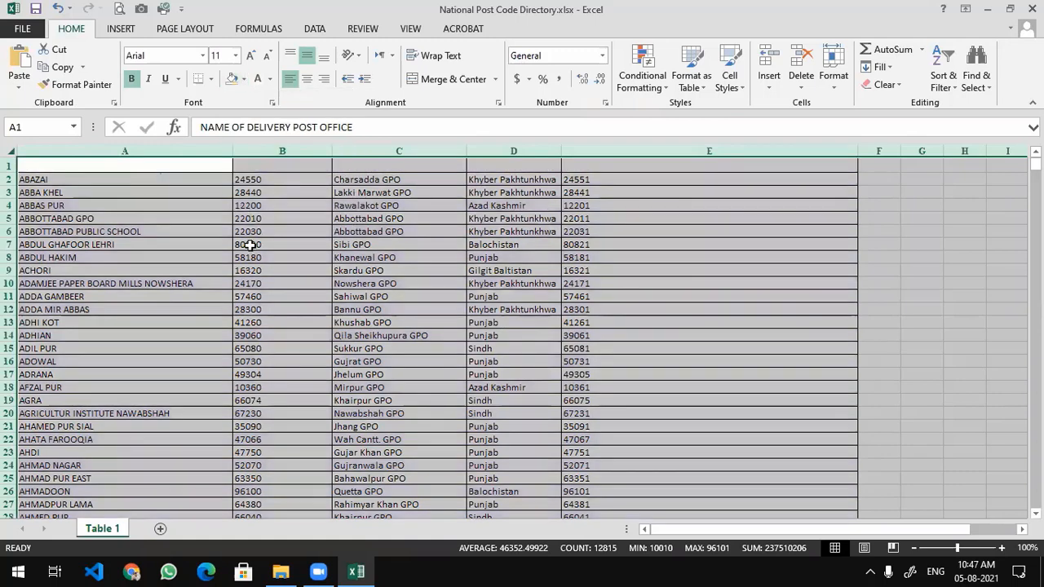
{"action": "left_click", "coordinate": [249, 245]}
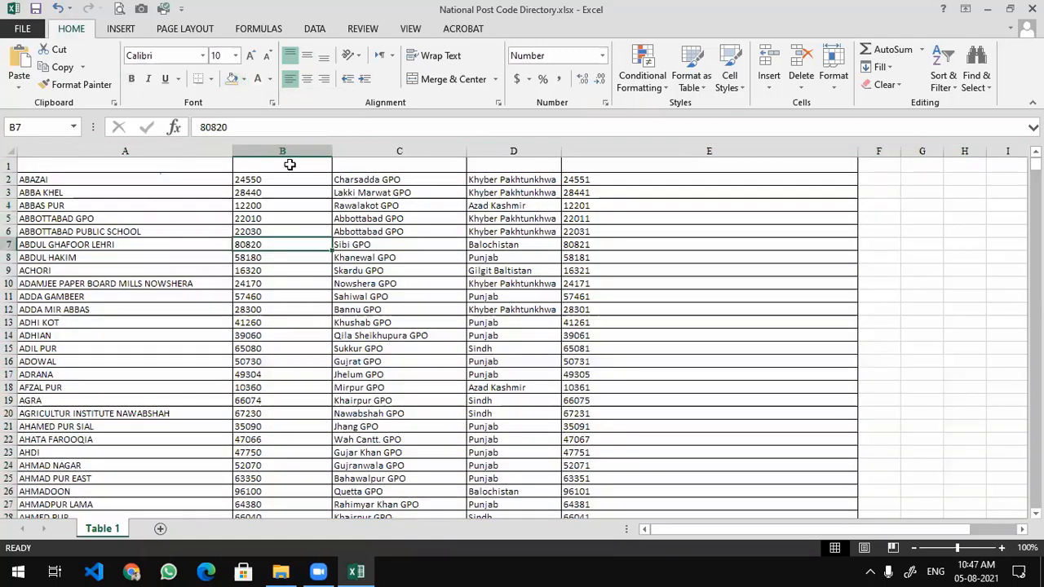
- Set the font color of the header cells in row 1, columns A to E, to Automatic
{"action": "left_click_drag", "start_coordinate": [289, 165], "coordinate": [757, 170]}
{"action": "left_click", "coordinate": [270, 79]}
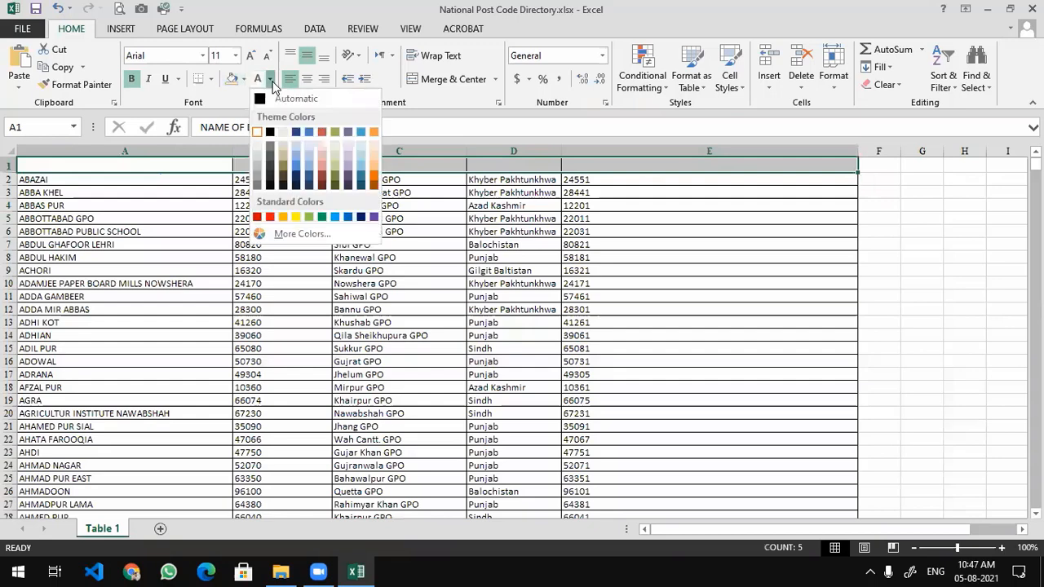
{"action": "left_click", "coordinate": [268, 100]}
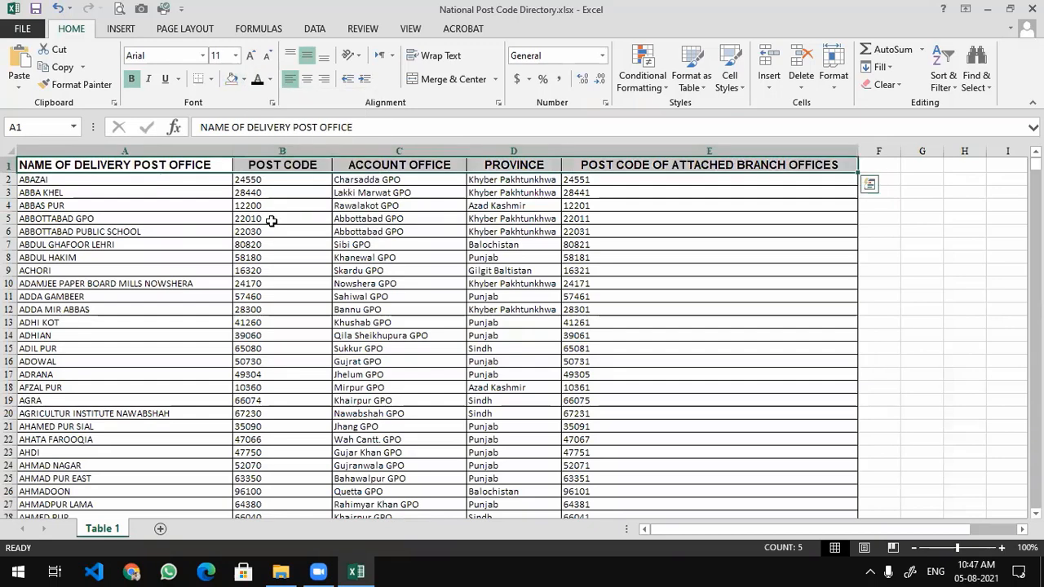
{"action": "left_click", "coordinate": [271, 221]}
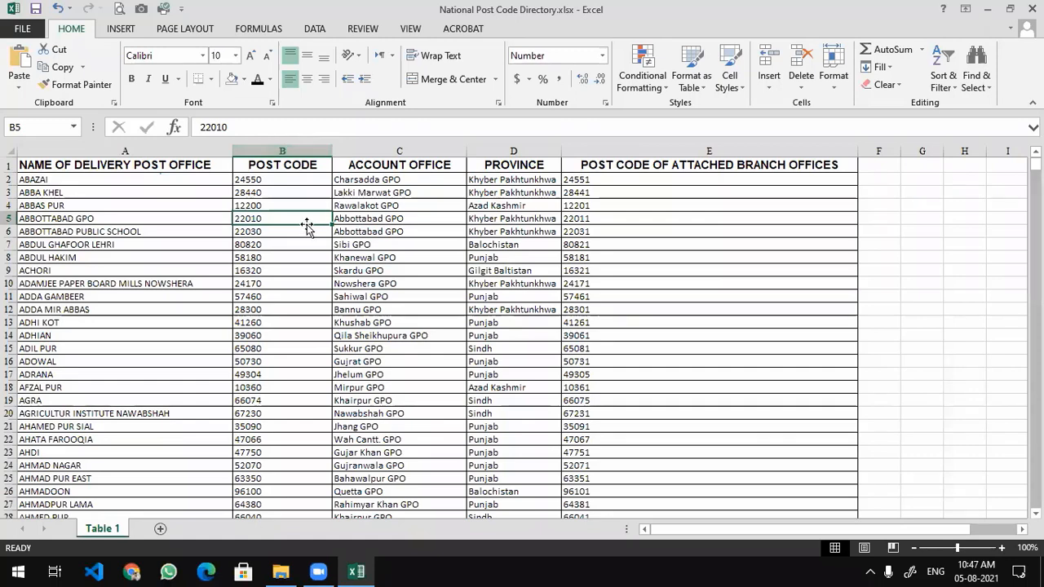
- Select the whole POST CODE column, look over its entries, and hide the column
{"action": "left_click", "coordinate": [283, 150]}
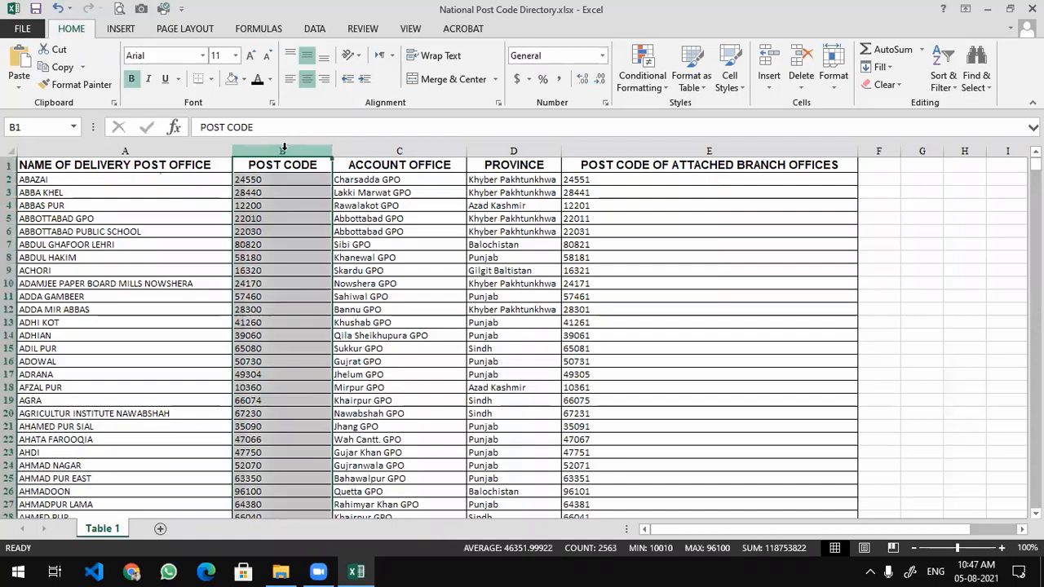
{"action": "scroll", "coordinate": [280, 393], "scroll_direction": "down", "scroll_amount": 6}
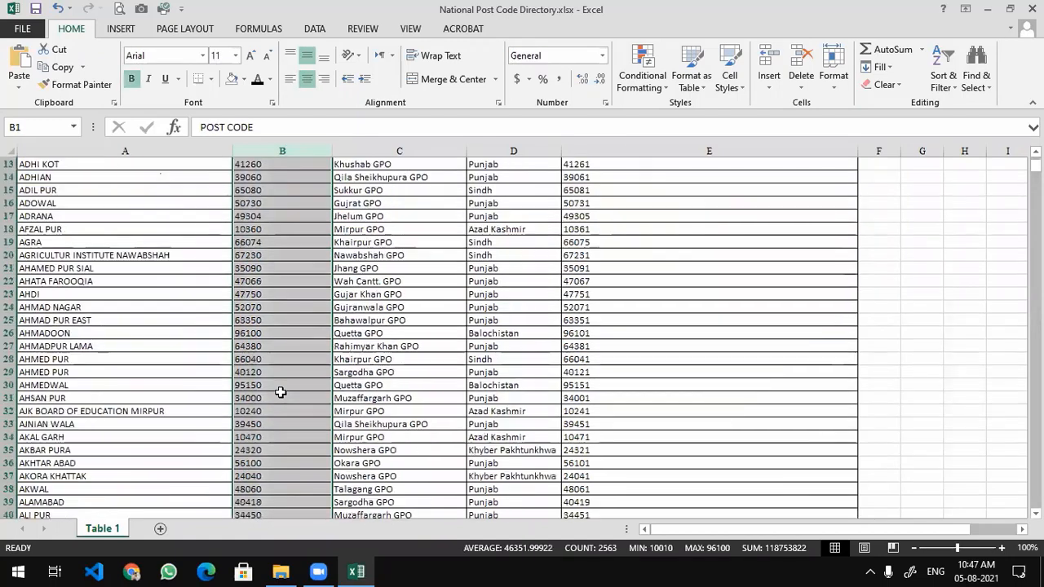
{"action": "scroll", "coordinate": [279, 392], "scroll_direction": "up", "scroll_amount": 6}
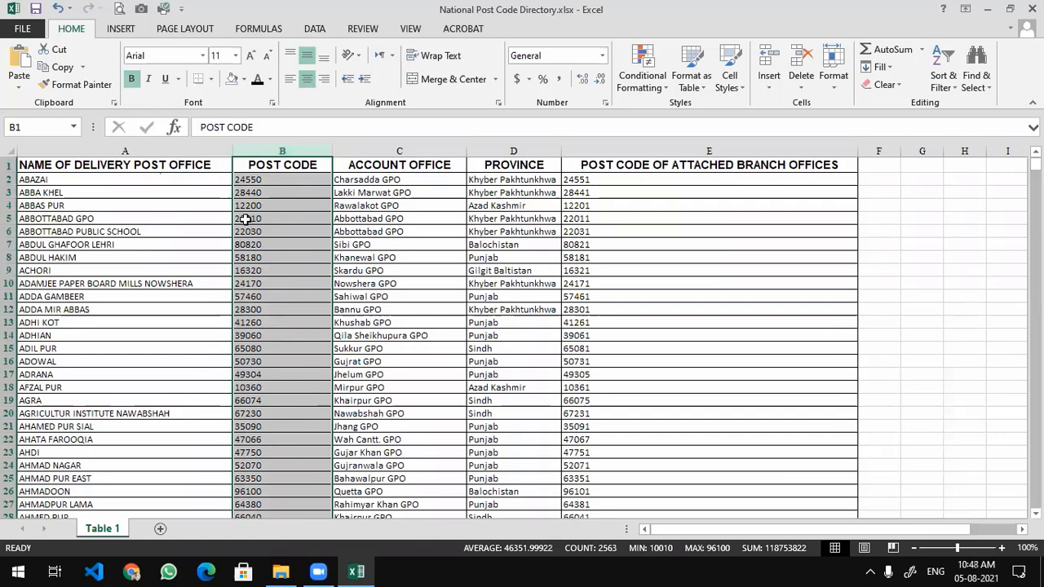
{"action": "right_click", "coordinate": [291, 149]}
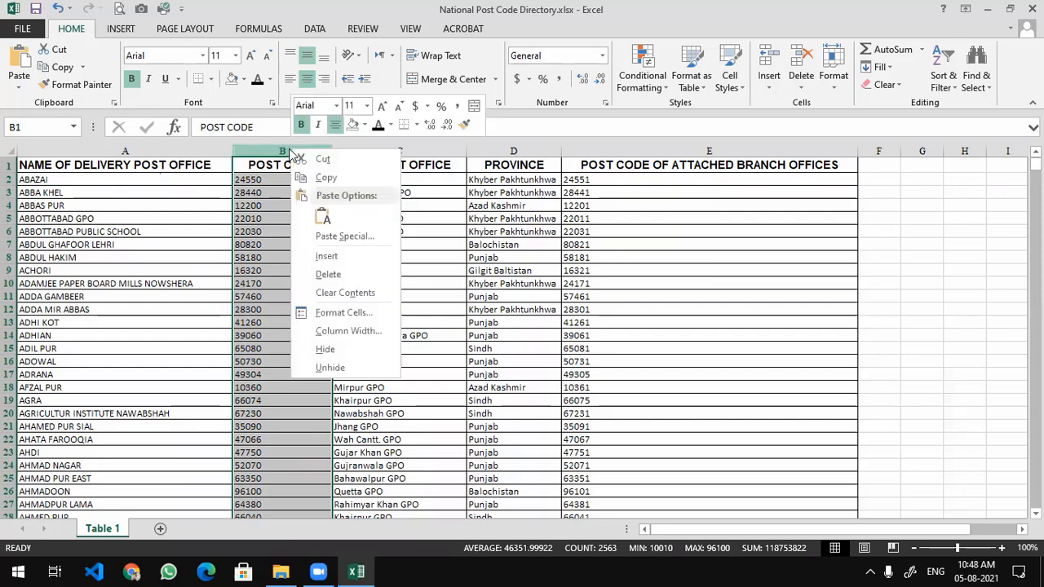
{"action": "left_click", "coordinate": [326, 350]}
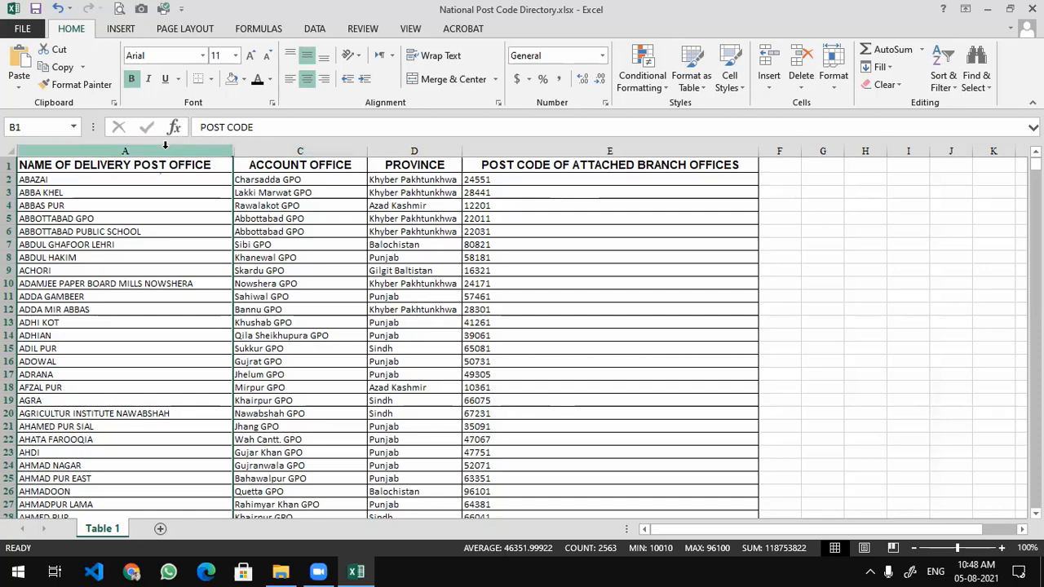
- Unhide the POST CODE column between columns A and C
{"action": "left_click_drag", "start_coordinate": [165, 145], "coordinate": [263, 145]}
{"action": "right_click", "coordinate": [262, 145]}
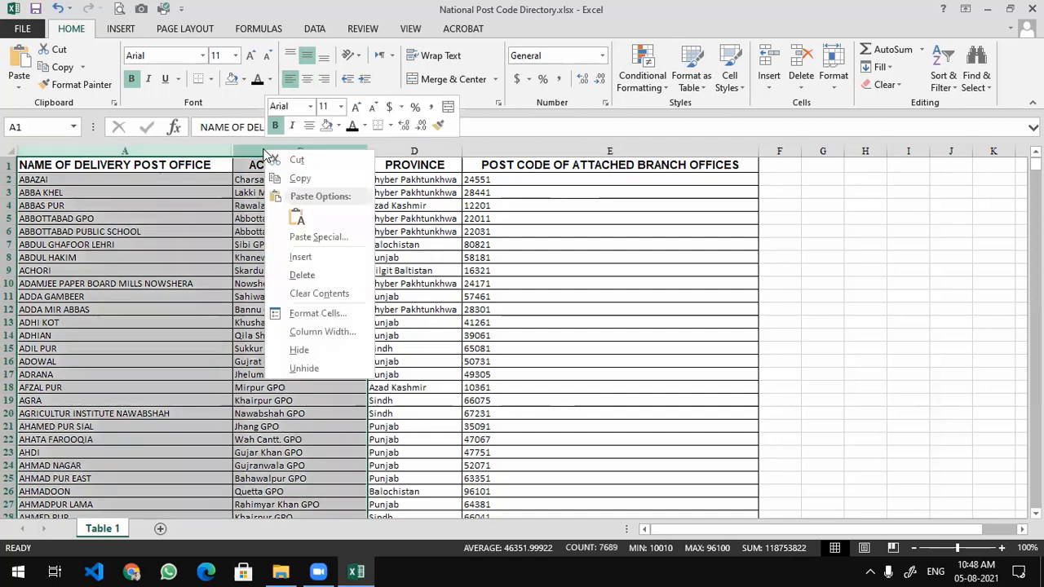
{"action": "left_click", "coordinate": [303, 369]}
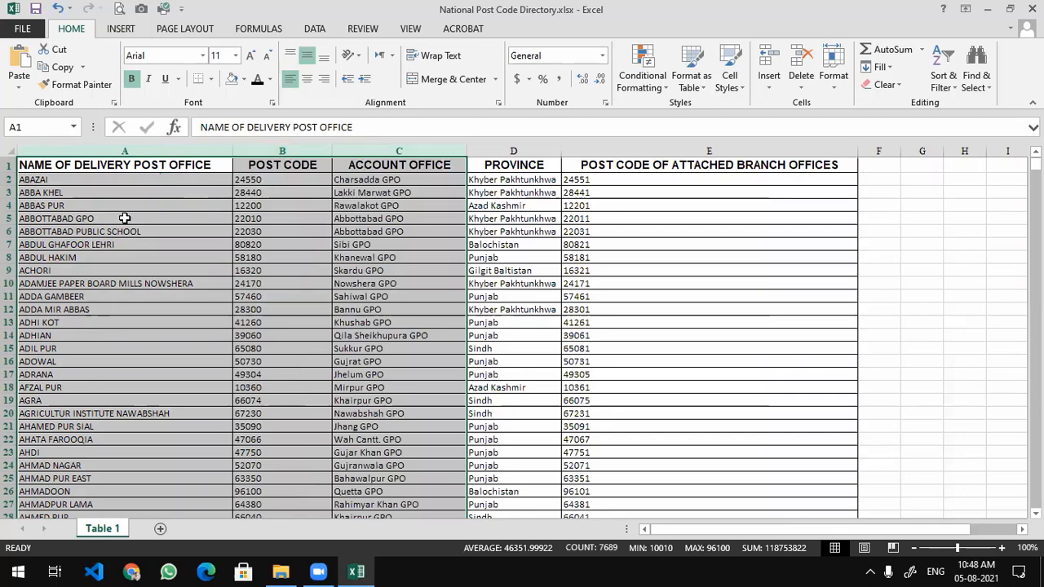
{"action": "left_click", "coordinate": [59, 216]}
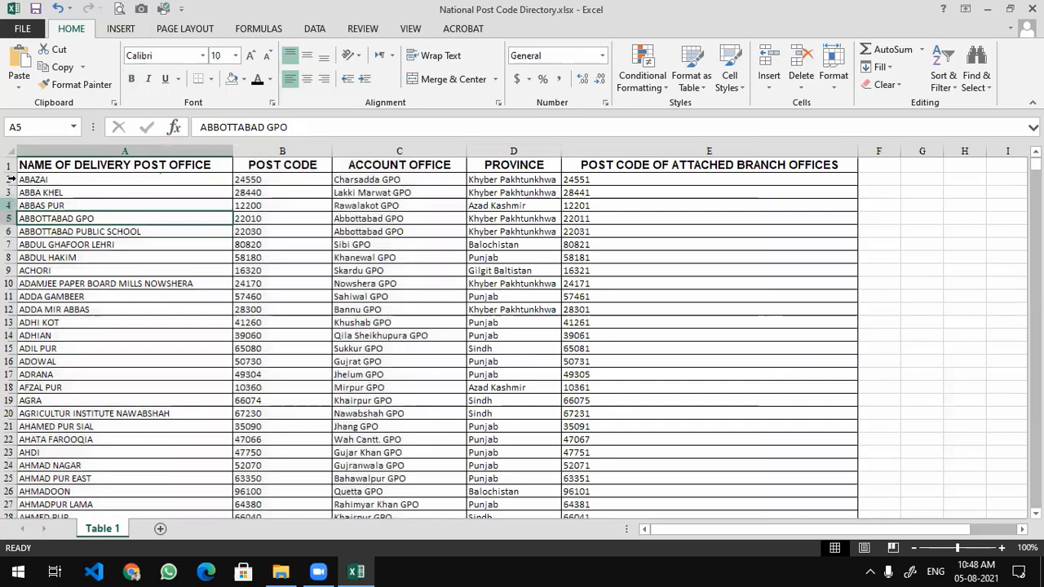
- Hide rows 2 to 4 below the header row
{"action": "left_click_drag", "start_coordinate": [11, 178], "coordinate": [8, 204]}
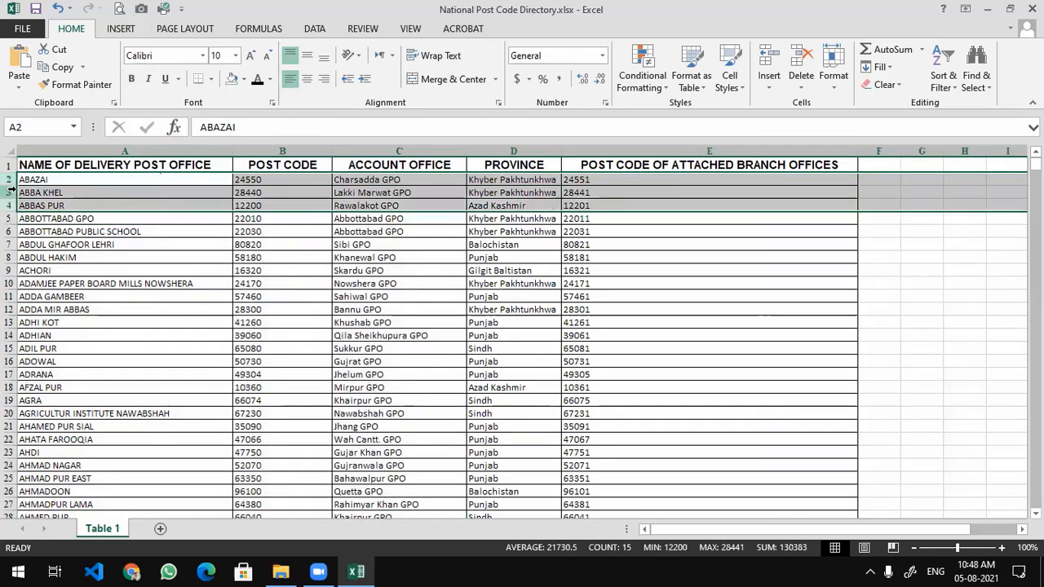
{"action": "right_click", "coordinate": [11, 189]}
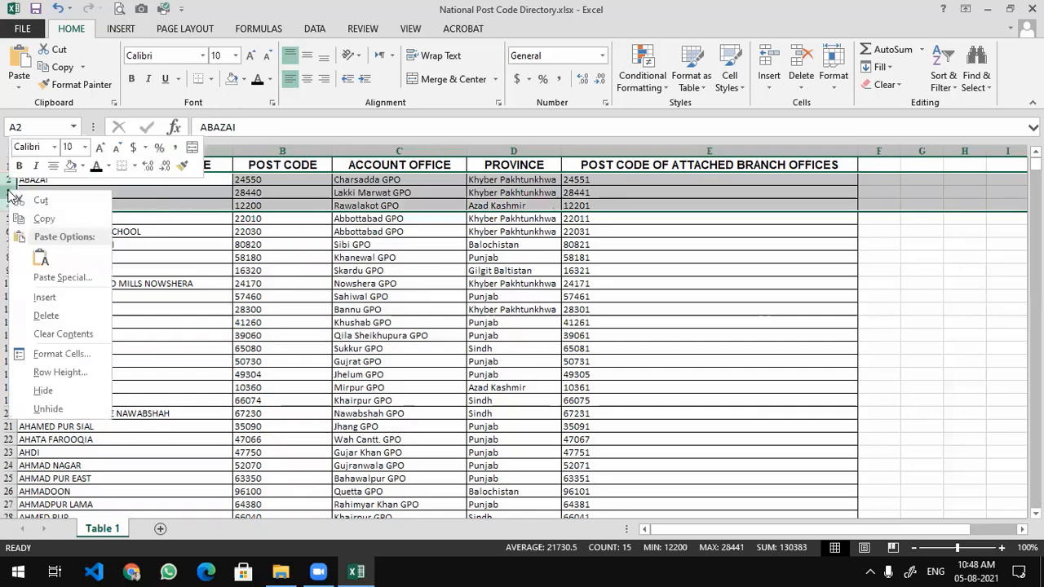
{"action": "left_click", "coordinate": [45, 392]}
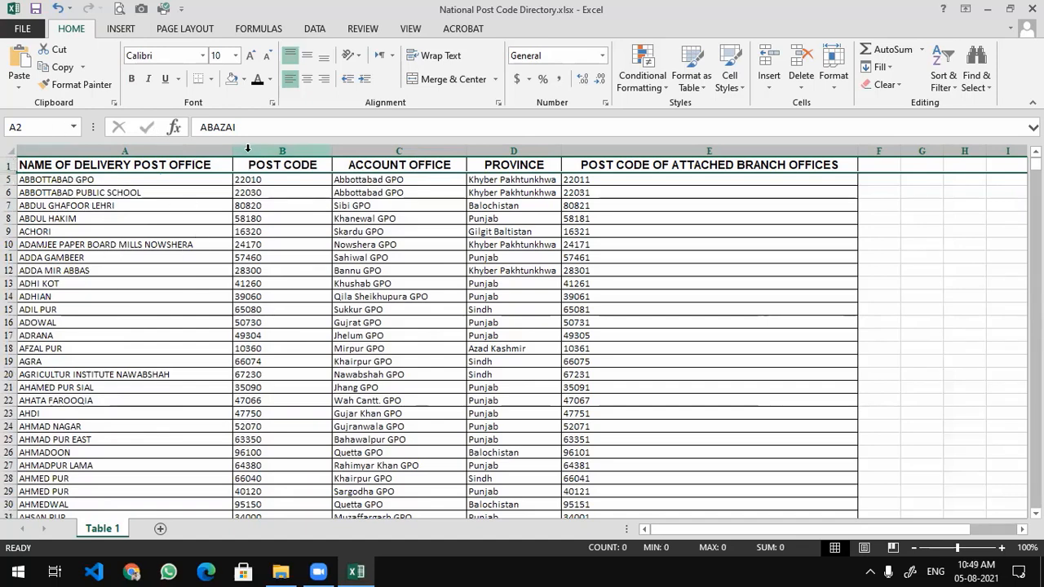
- Hide columns B and C, POST CODE and ACCOUNT OFFICE, together
{"action": "left_click_drag", "start_coordinate": [249, 150], "coordinate": [360, 150]}
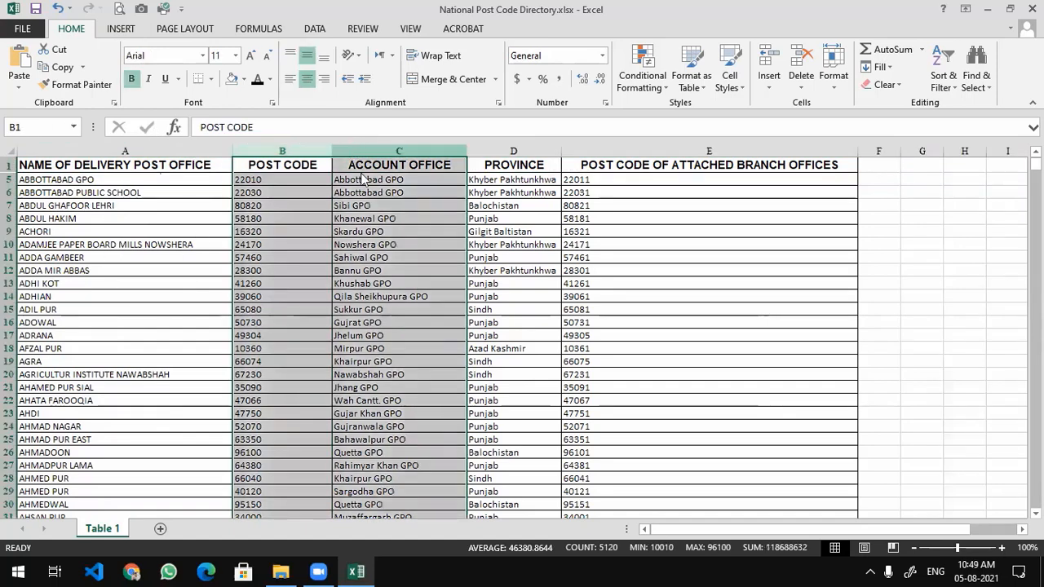
{"action": "right_click", "coordinate": [359, 150]}
{"action": "left_click", "coordinate": [400, 350]}
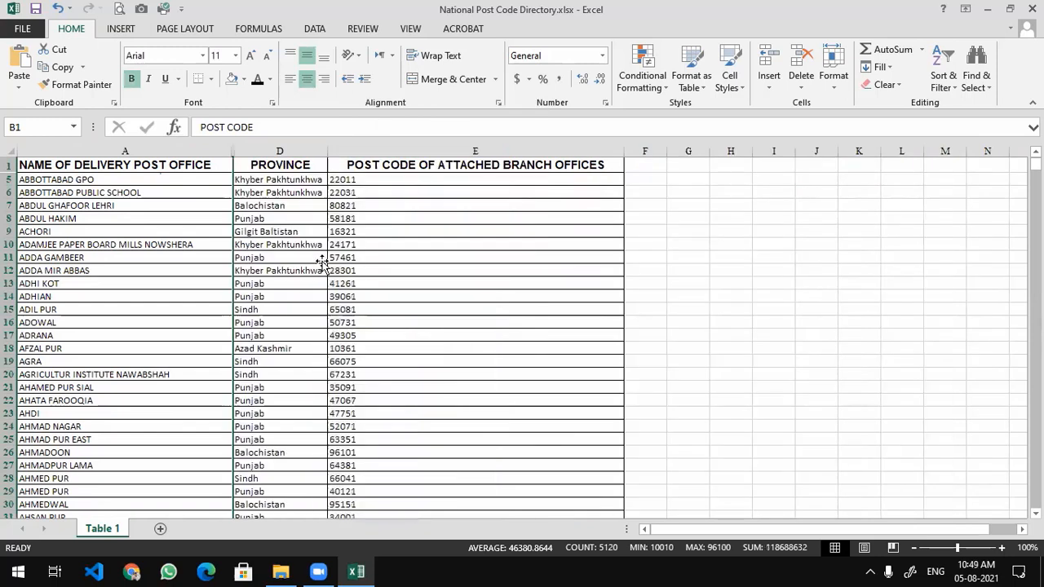
{"action": "left_click", "coordinate": [322, 258]}
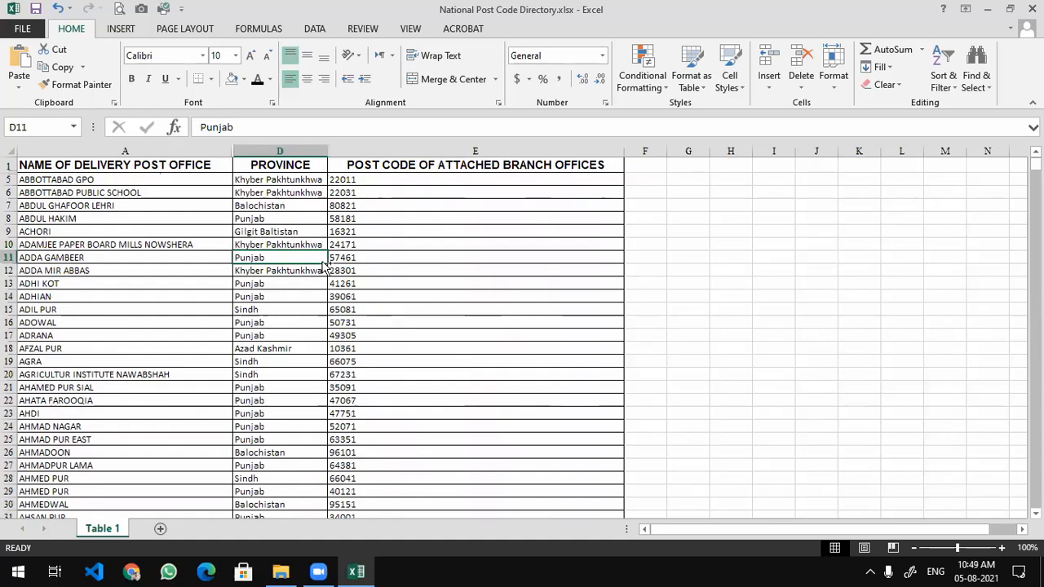
- Select the entire sheet and unhide all of its hidden rows
{"action": "key", "text": "ctrl+a"}
{"action": "key", "text": "ctrl+a"}
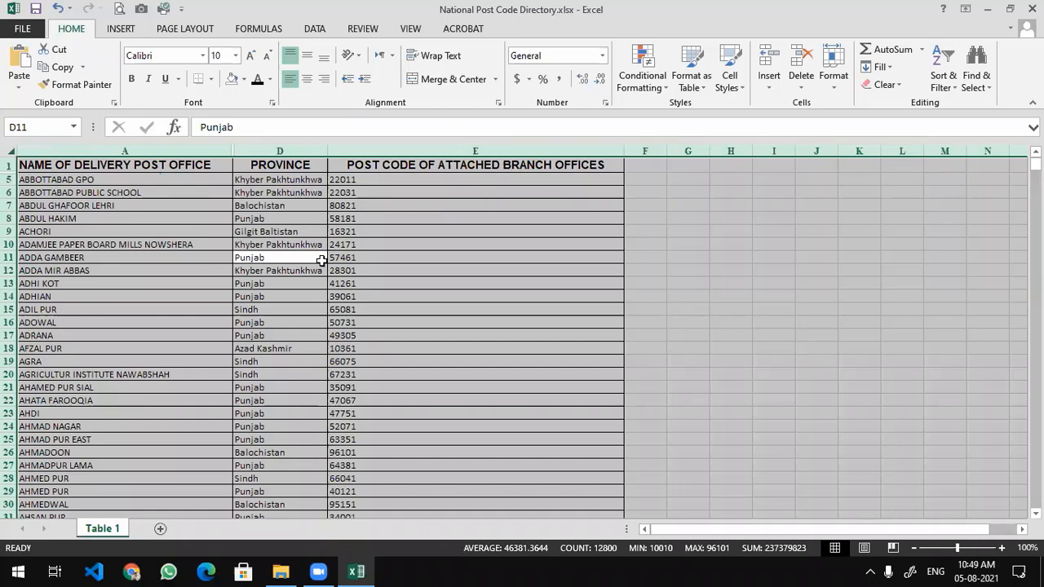
{"action": "left_click", "coordinate": [832, 76]}
{"action": "mouse_move", "coordinate": [857, 239]}
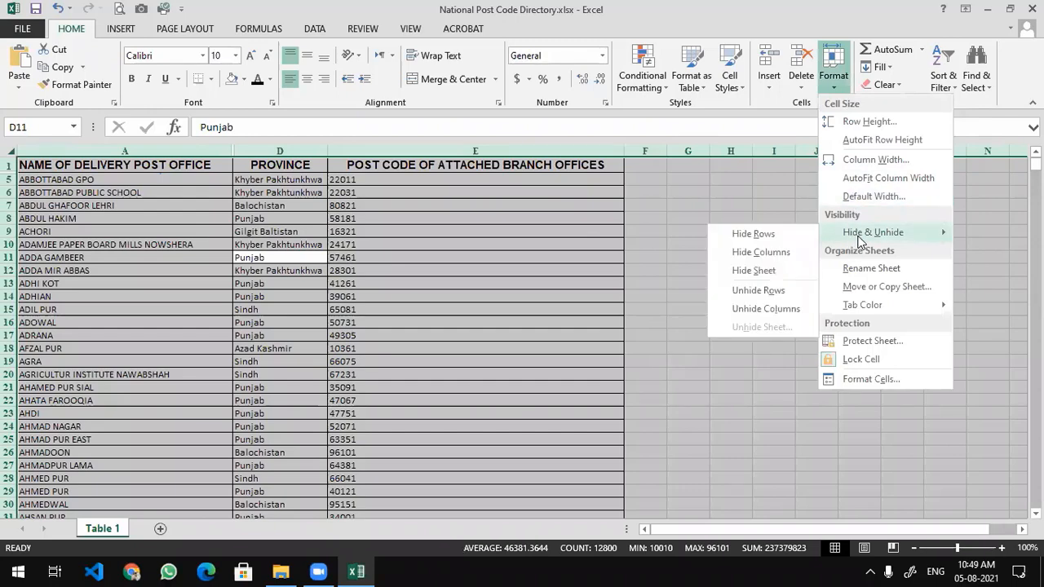
{"action": "left_click", "coordinate": [758, 290]}
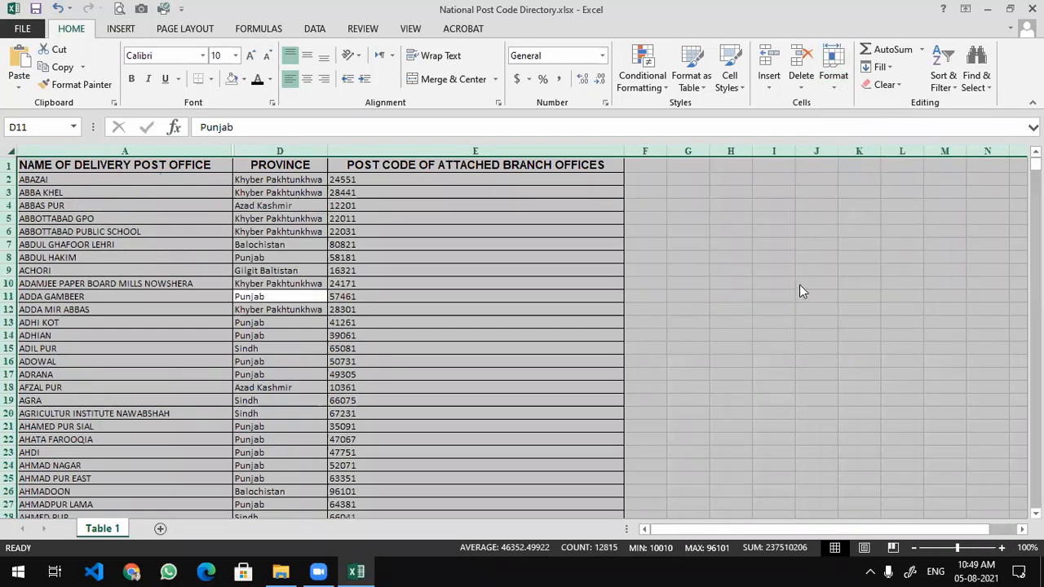
- Unhide all hidden columns across the selected sheet
{"action": "key", "text": "alt+h"}
{"action": "key", "text": "o"}
{"action": "key", "text": "u"}
{"action": "left_click", "coordinate": [776, 312]}
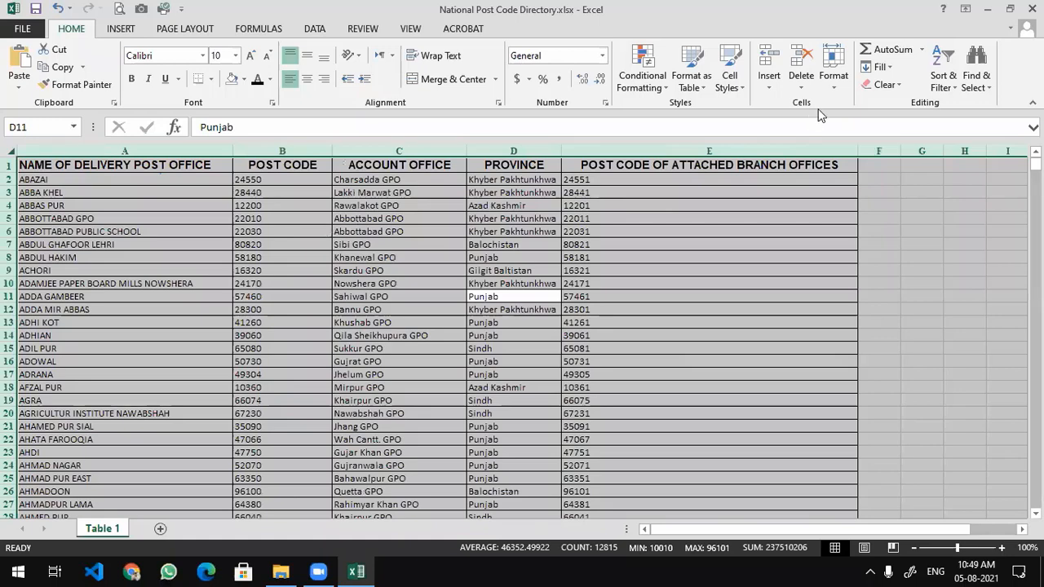
{"action": "left_click", "coordinate": [832, 86]}
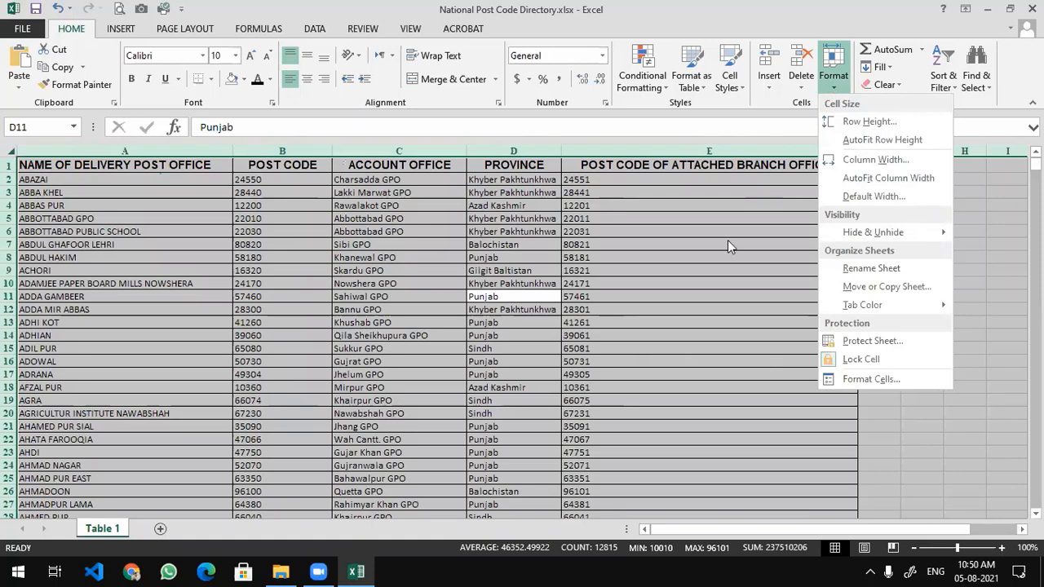
{"action": "left_click", "coordinate": [703, 269]}
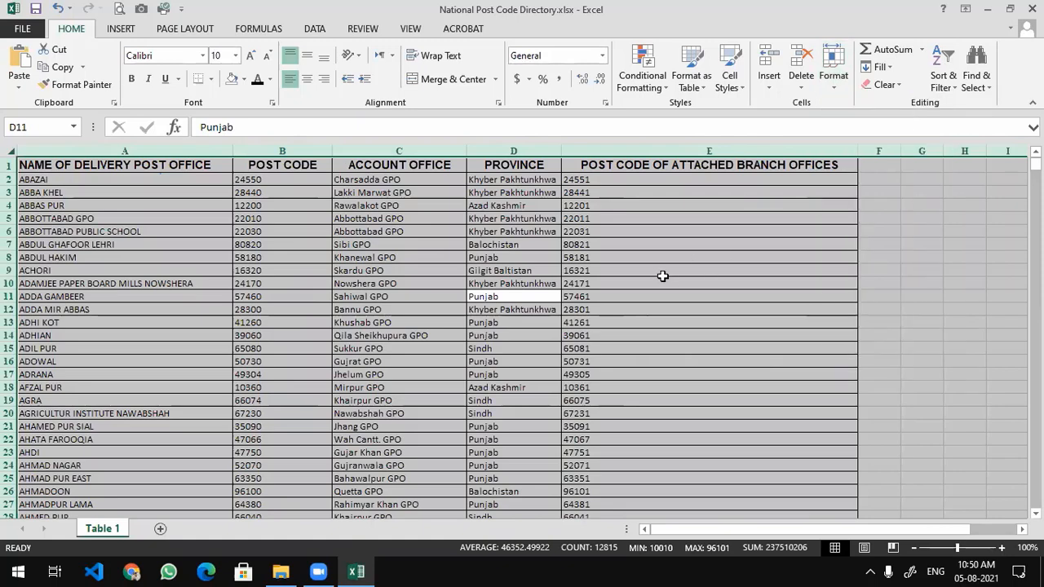
{"action": "left_click", "coordinate": [834, 144]}
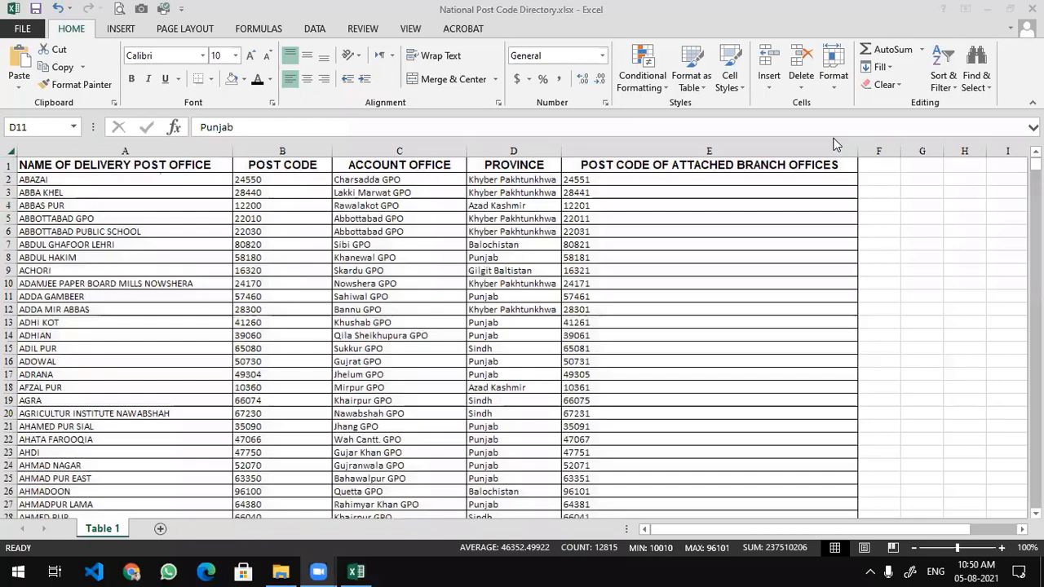
- Look through the directory's records, examining the delivery post office names and the PROVINCE column
{"action": "left_click", "coordinate": [120, 31]}
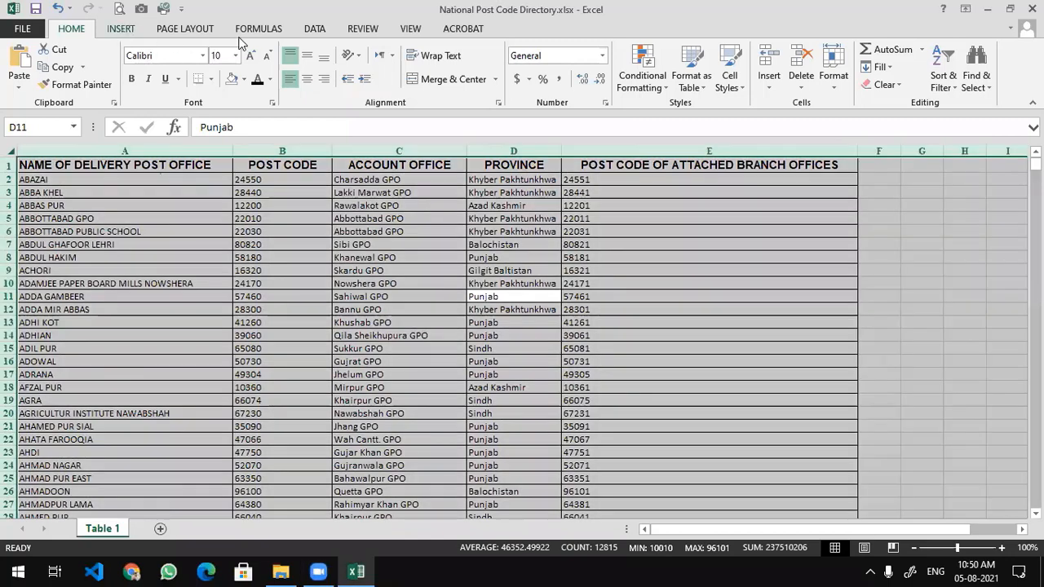
{"action": "left_click", "coordinate": [307, 29]}
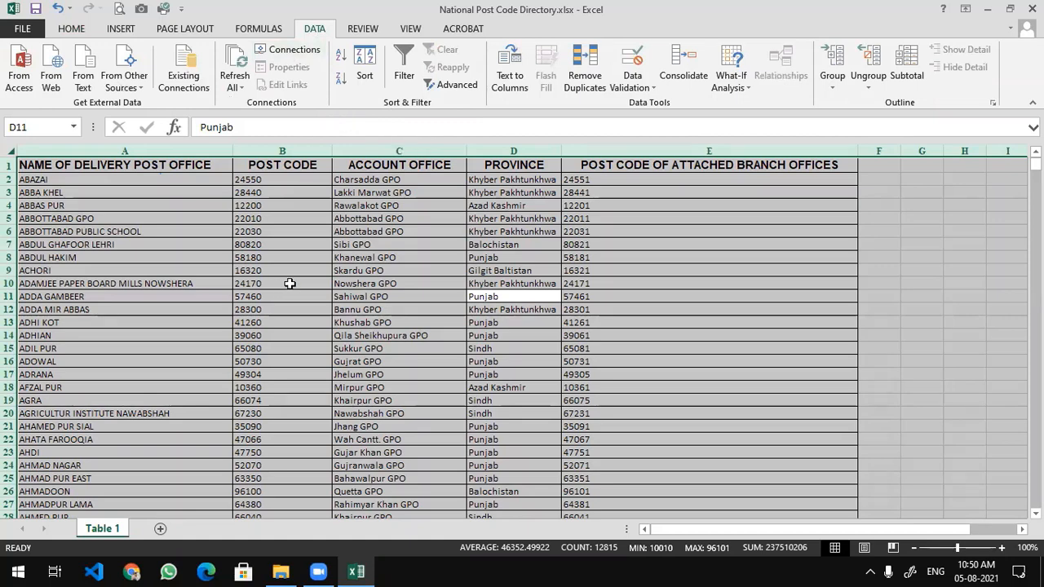
{"action": "scroll", "coordinate": [286, 285], "scroll_direction": "down", "scroll_amount": 2}
{"action": "left_click", "coordinate": [260, 243]}
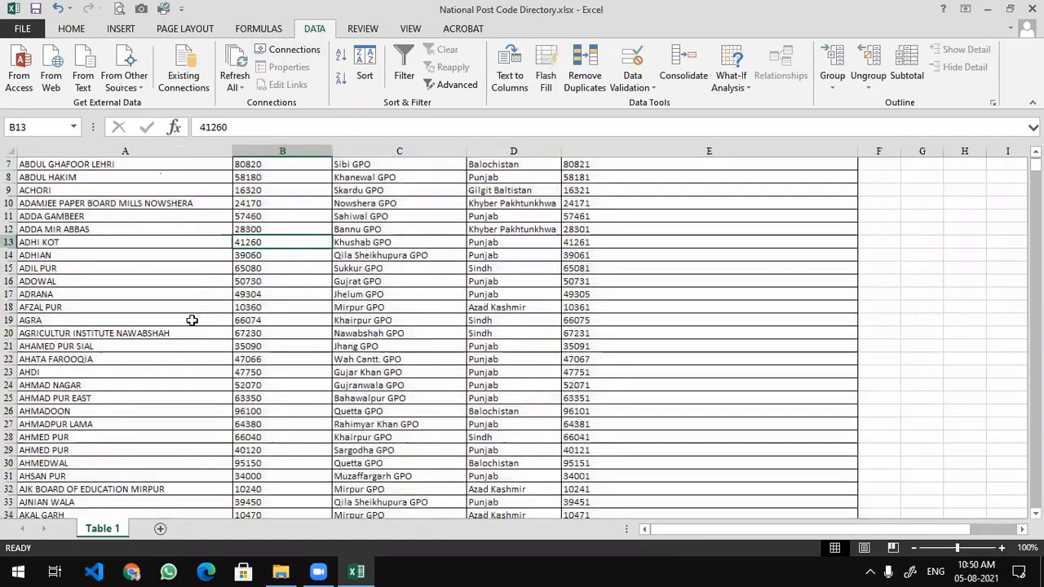
{"action": "scroll", "coordinate": [191, 319], "scroll_direction": "down", "scroll_amount": 10}
{"action": "scroll", "coordinate": [192, 320], "scroll_direction": "down", "scroll_amount": 18}
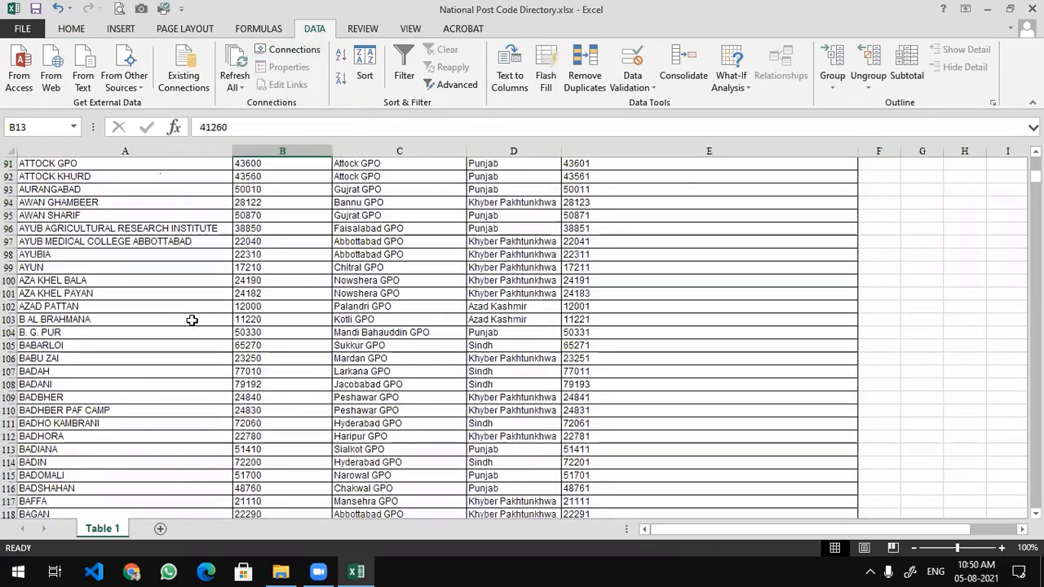
{"action": "scroll", "coordinate": [191, 319], "scroll_direction": "up", "scroll_amount": 12}
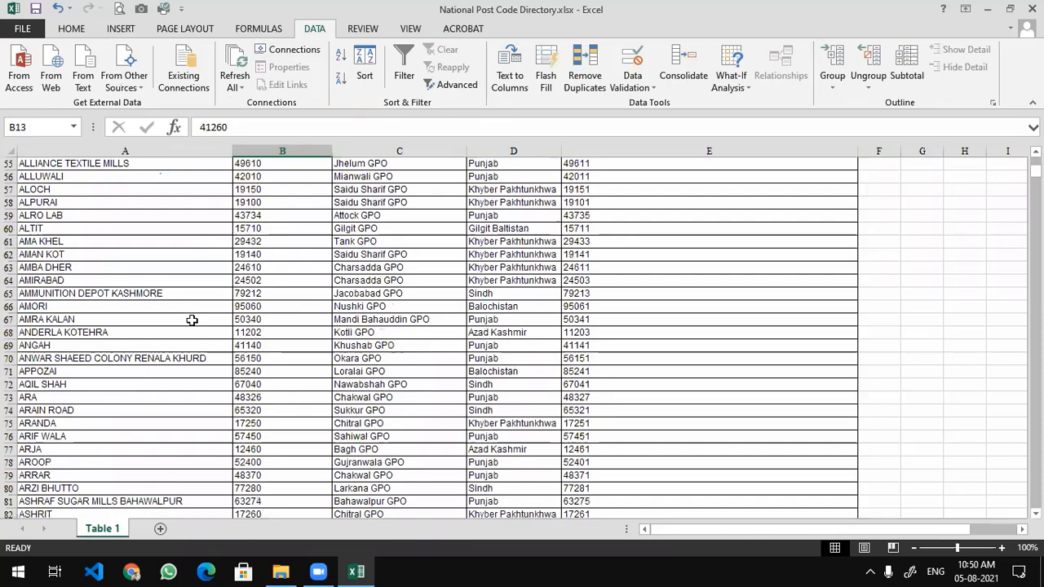
{"action": "scroll", "coordinate": [192, 320], "scroll_direction": "up", "scroll_amount": 18}
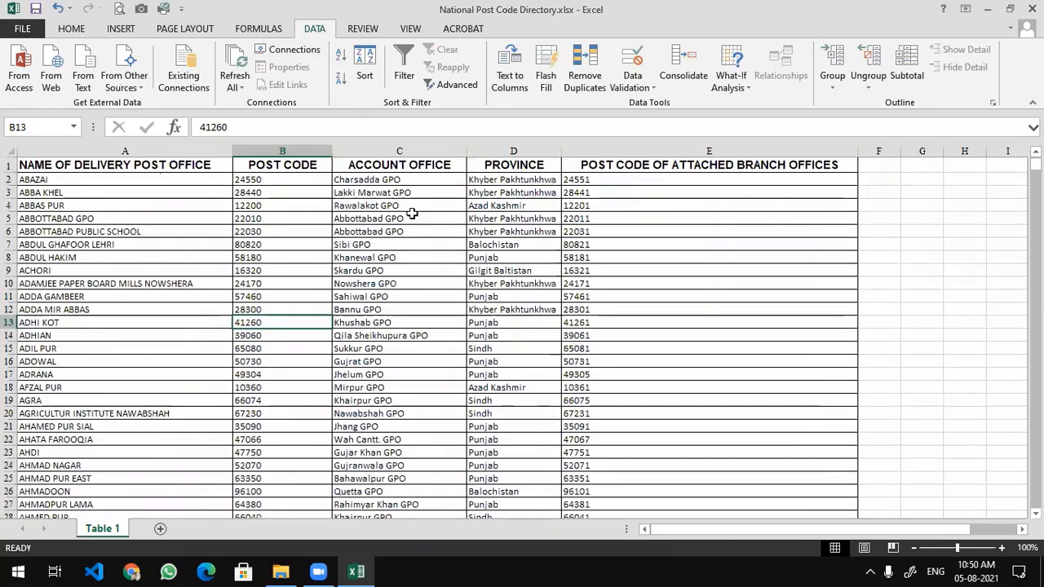
{"action": "left_click", "coordinate": [492, 167]}
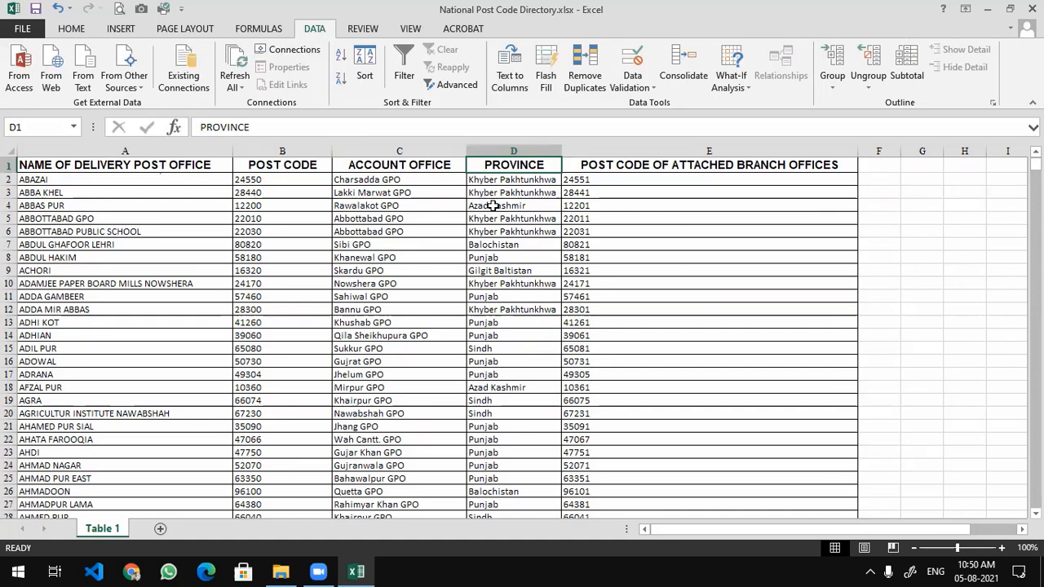
{"action": "left_click", "coordinate": [49, 179]}
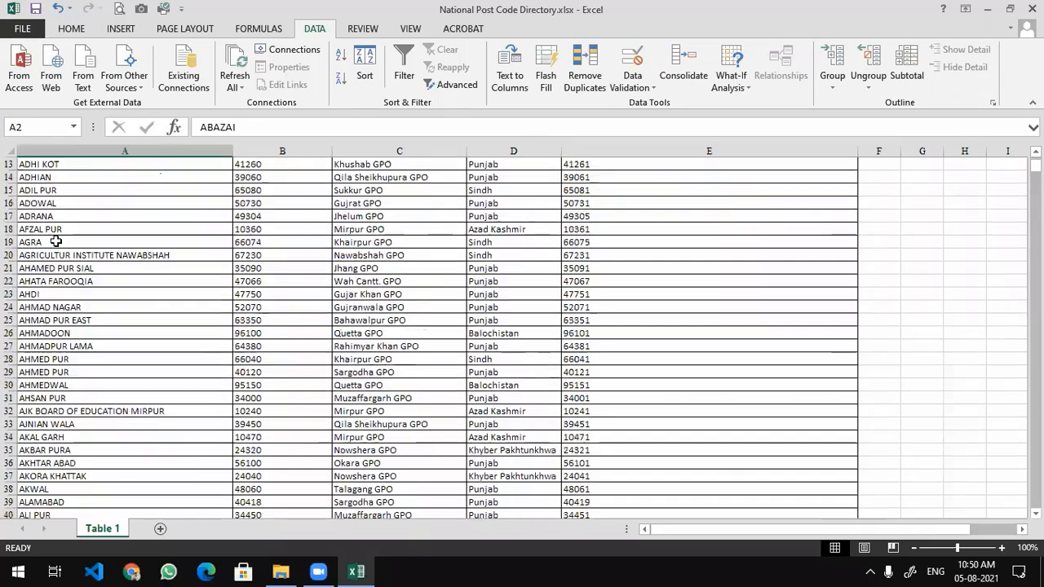
{"action": "scroll", "coordinate": [55, 237], "scroll_direction": "down", "scroll_amount": 4}
{"action": "scroll", "coordinate": [55, 242], "scroll_direction": "down", "scroll_amount": 16}
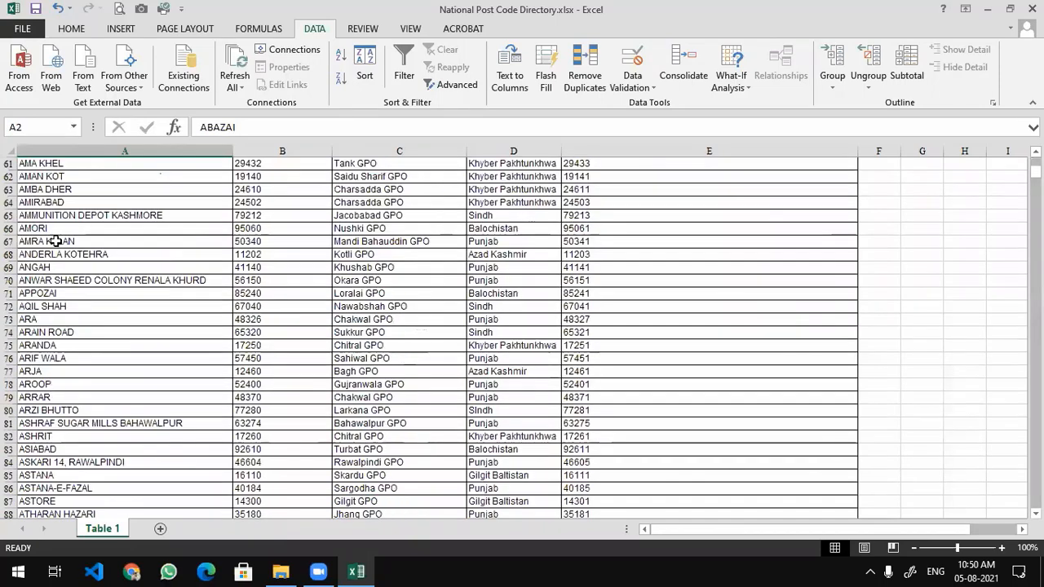
{"action": "scroll", "coordinate": [54, 242], "scroll_direction": "up", "scroll_amount": 20}
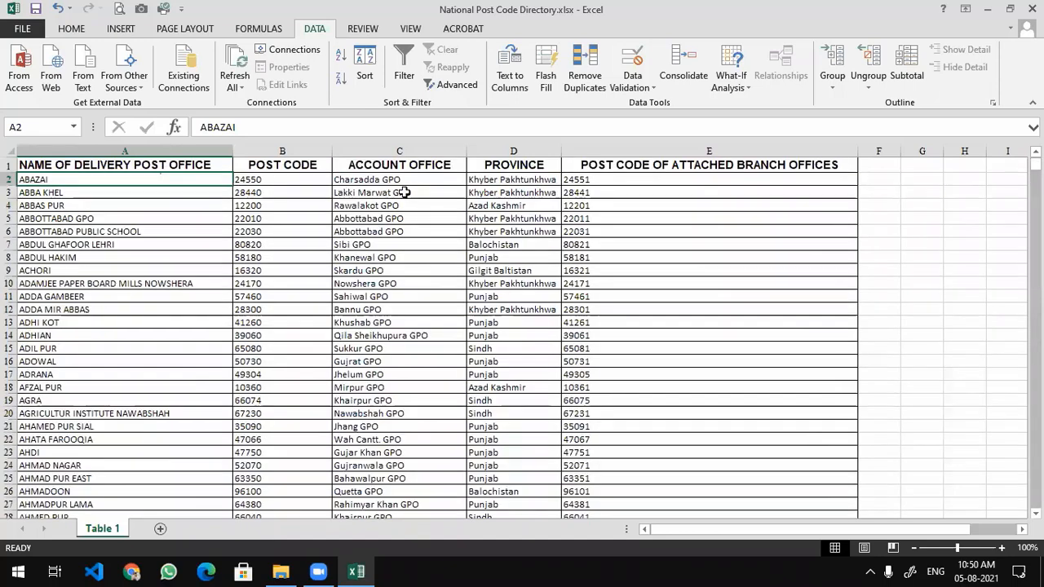
- Review the column headings in row 1, from NAME OF DELIVERY POST OFFICE to PROVINCE
{"action": "left_click", "coordinate": [489, 166]}
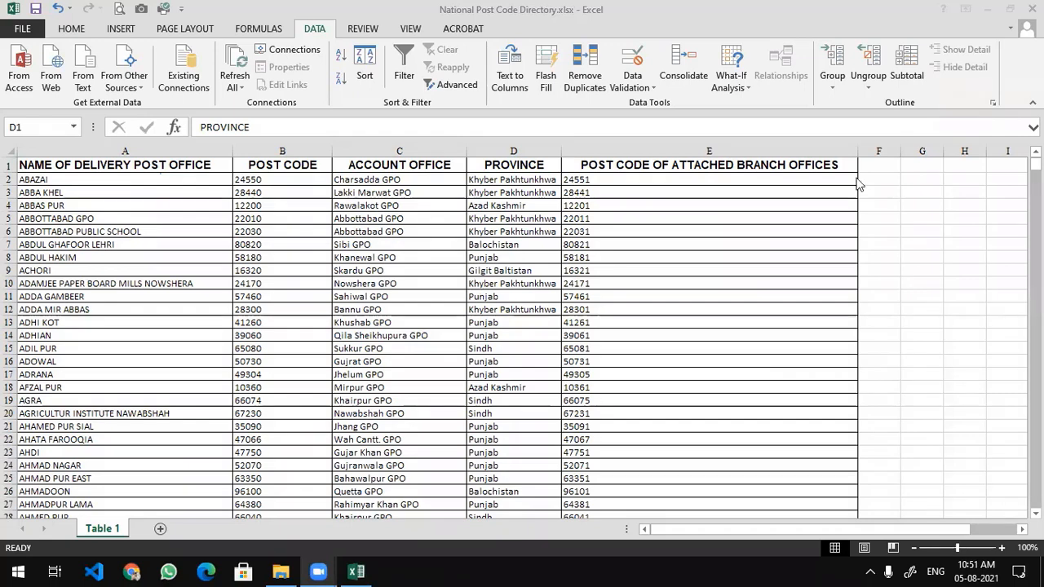
{"action": "left_click", "coordinate": [513, 210]}
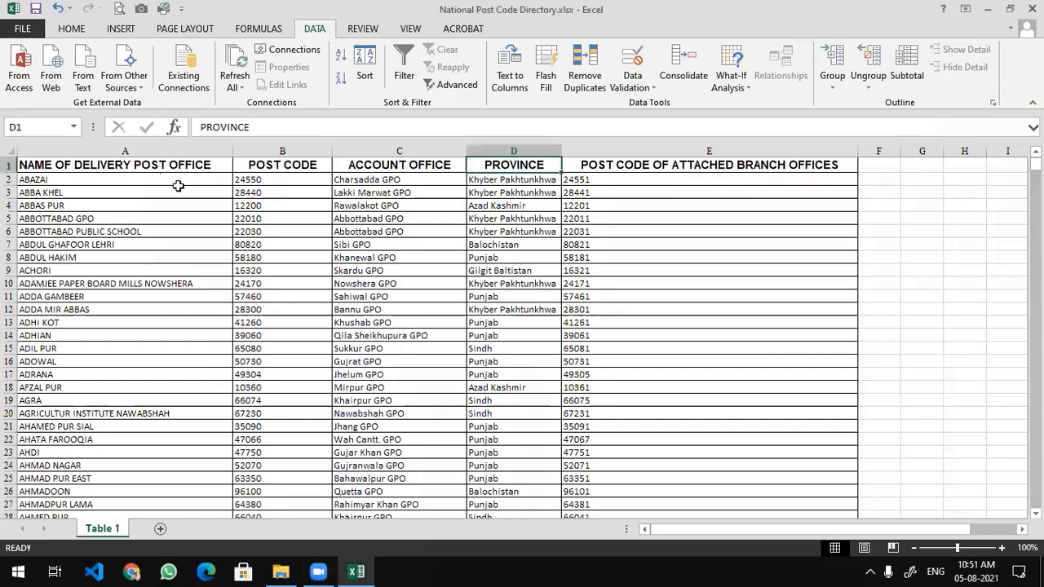
{"action": "left_click", "coordinate": [31, 164]}
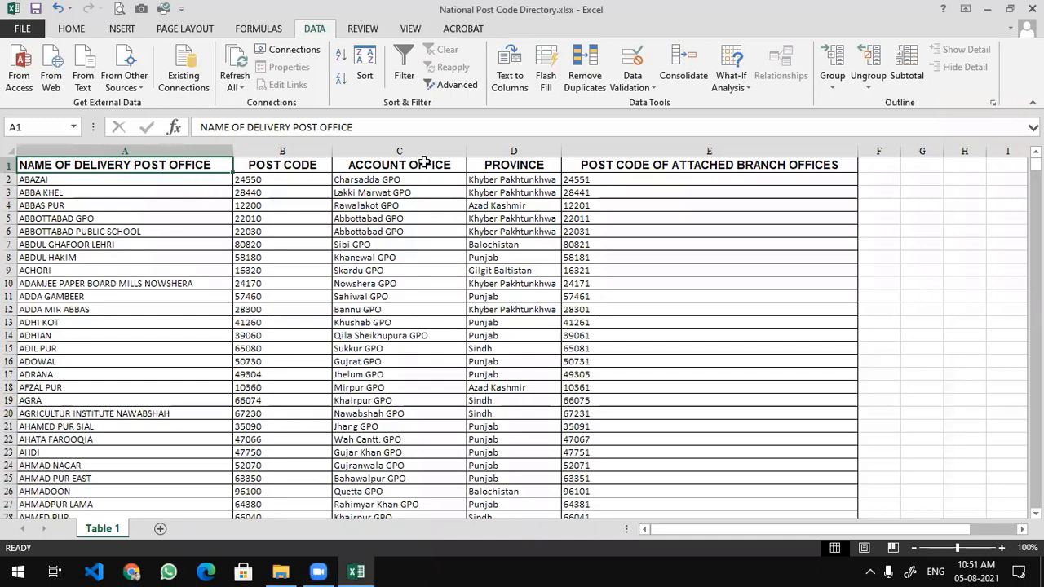
{"action": "left_click", "coordinate": [519, 166]}
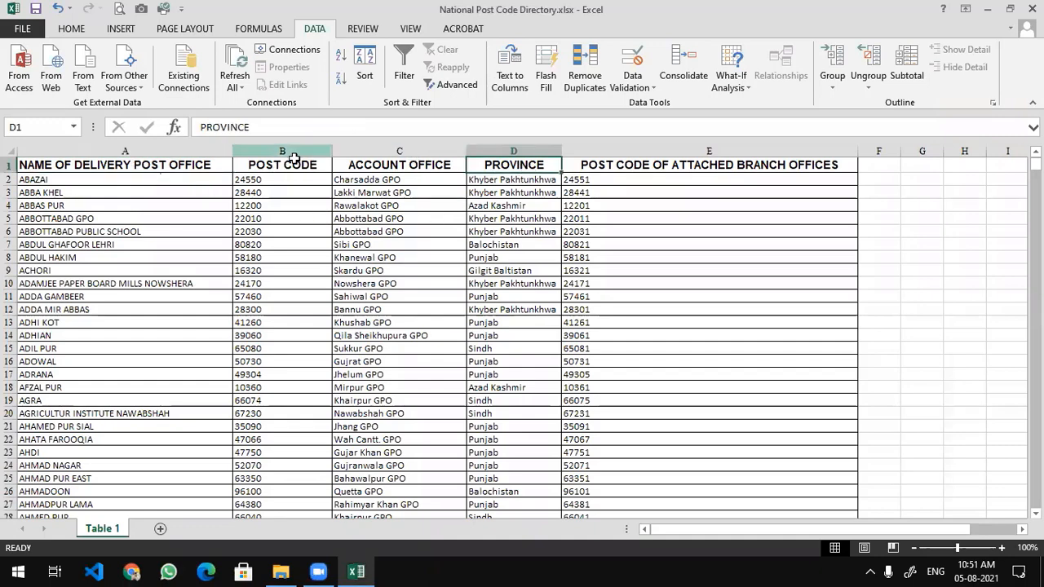
{"action": "left_click", "coordinate": [380, 167]}
{"action": "left_click", "coordinate": [271, 166]}
{"action": "left_click", "coordinate": [165, 165]}
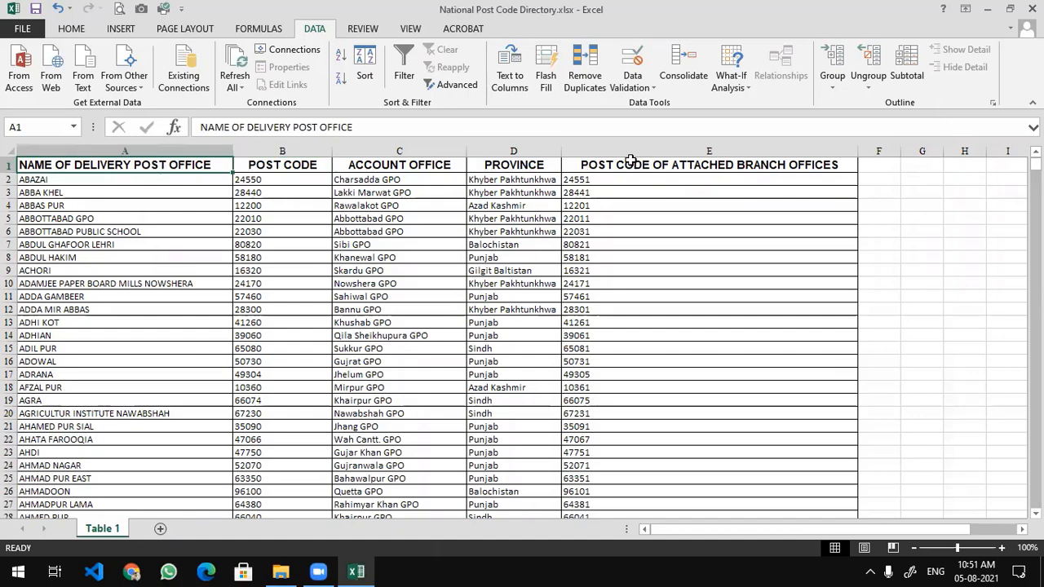
{"action": "left_click", "coordinate": [532, 163]}
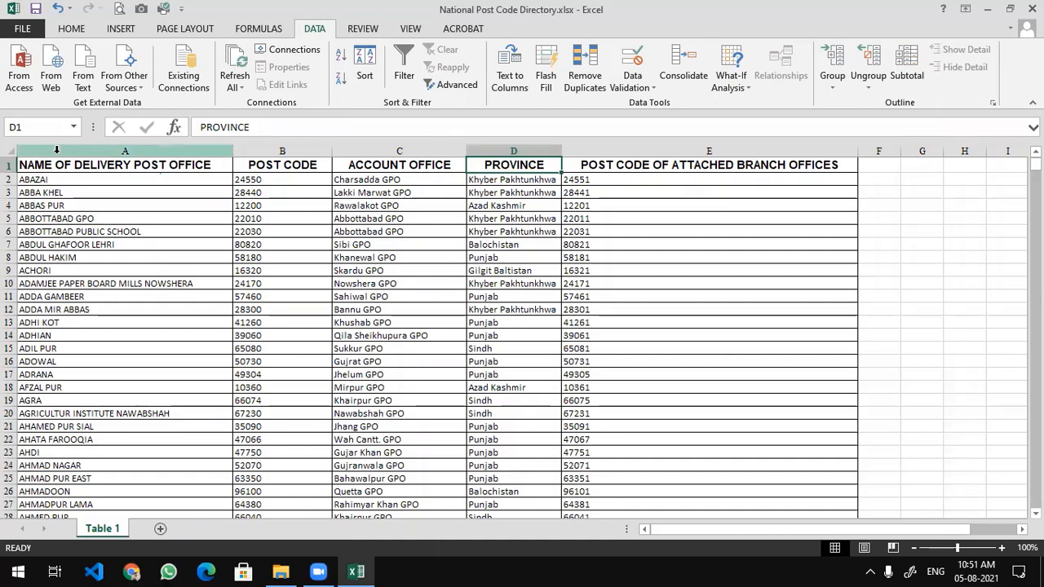
- Delete the entire header row 1 and undo the deletion
{"action": "left_click", "coordinate": [9, 164]}
{"action": "left_click", "coordinate": [72, 28]}
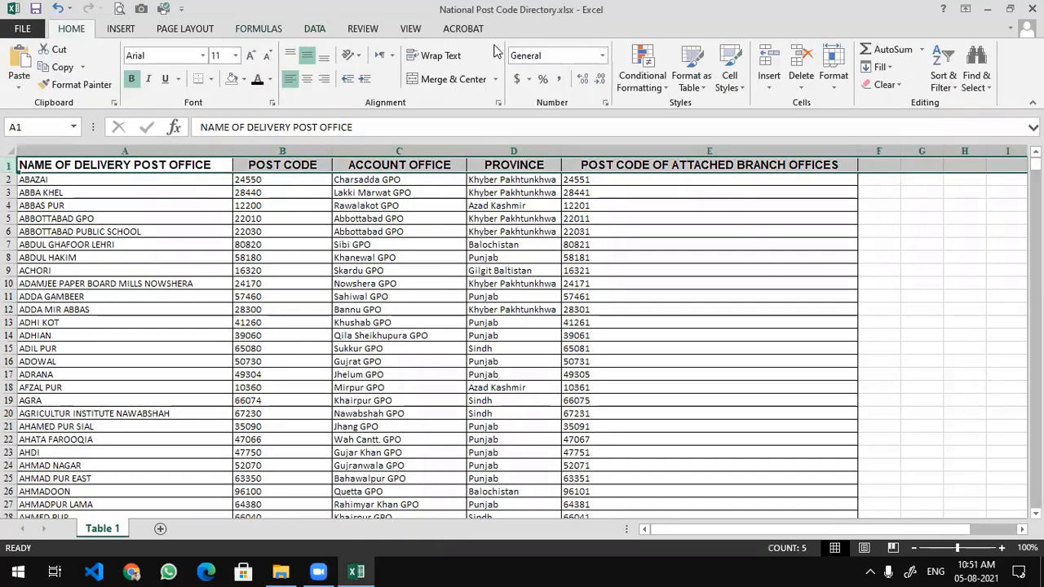
{"action": "left_click", "coordinate": [800, 64]}
{"action": "left_click", "coordinate": [323, 204]}
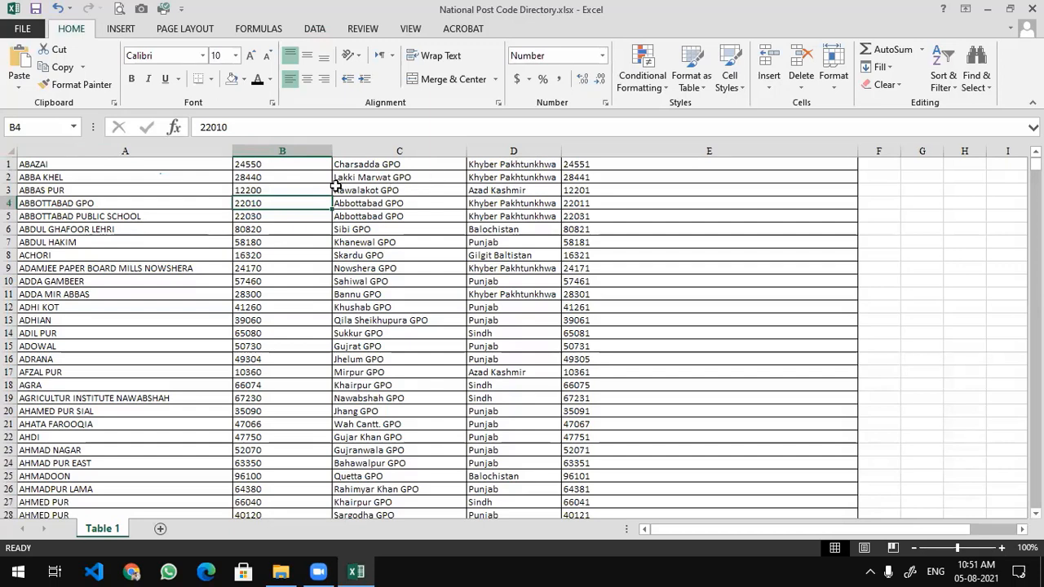
{"action": "key", "text": "ctrl+z"}
{"action": "left_click", "coordinate": [293, 189]}
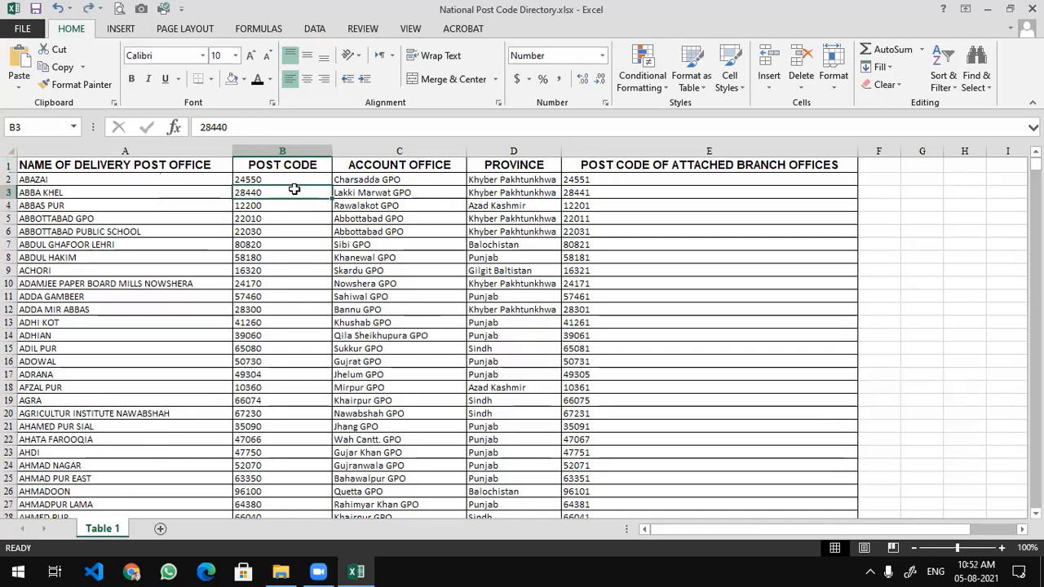
- Turn on filtering for the header row of the directory, starting from the POST CODE heading
{"action": "left_click", "coordinate": [277, 167]}
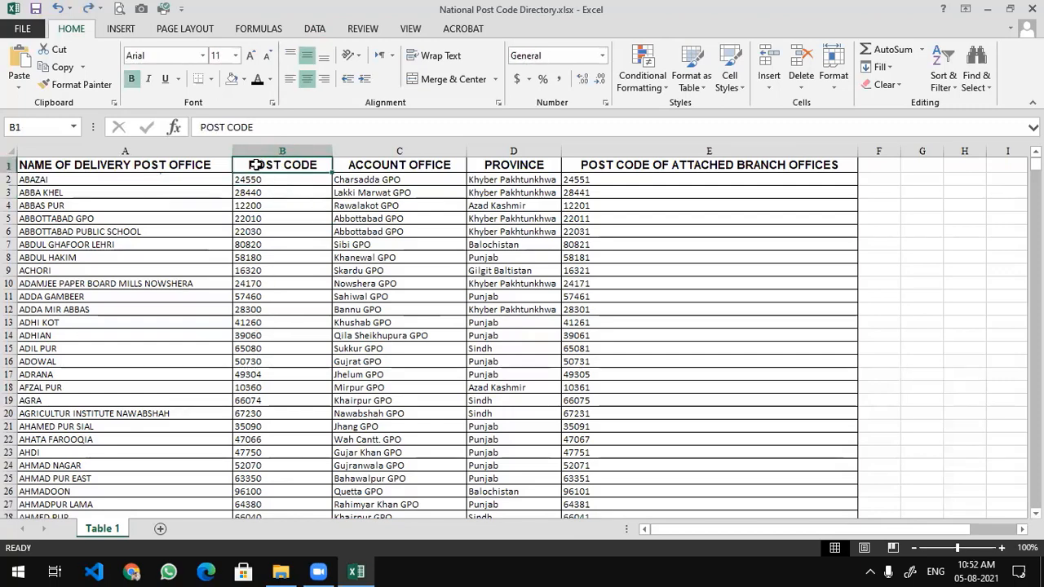
{"action": "left_click", "coordinate": [314, 30]}
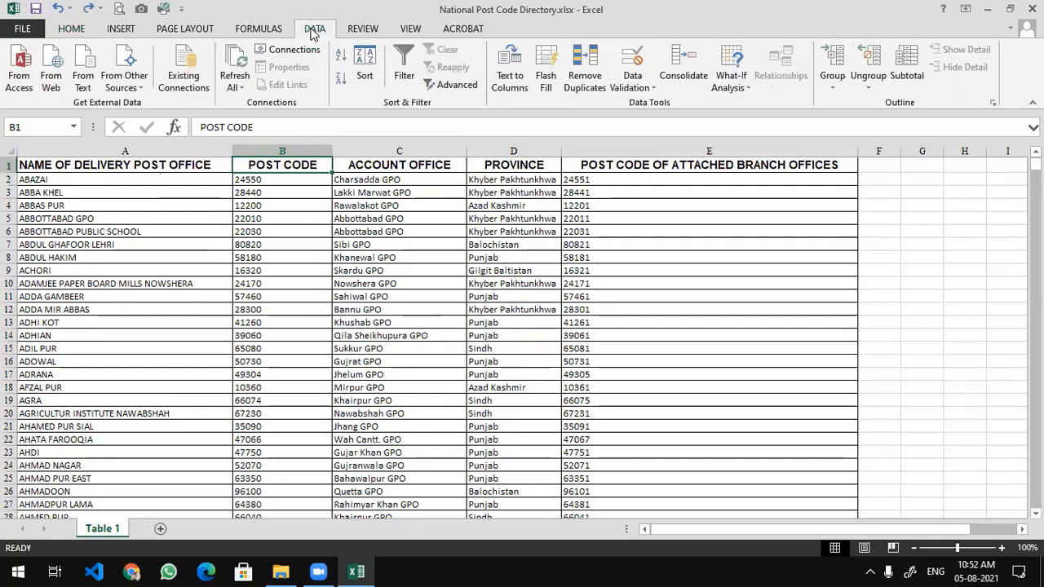
{"action": "left_click", "coordinate": [404, 72]}
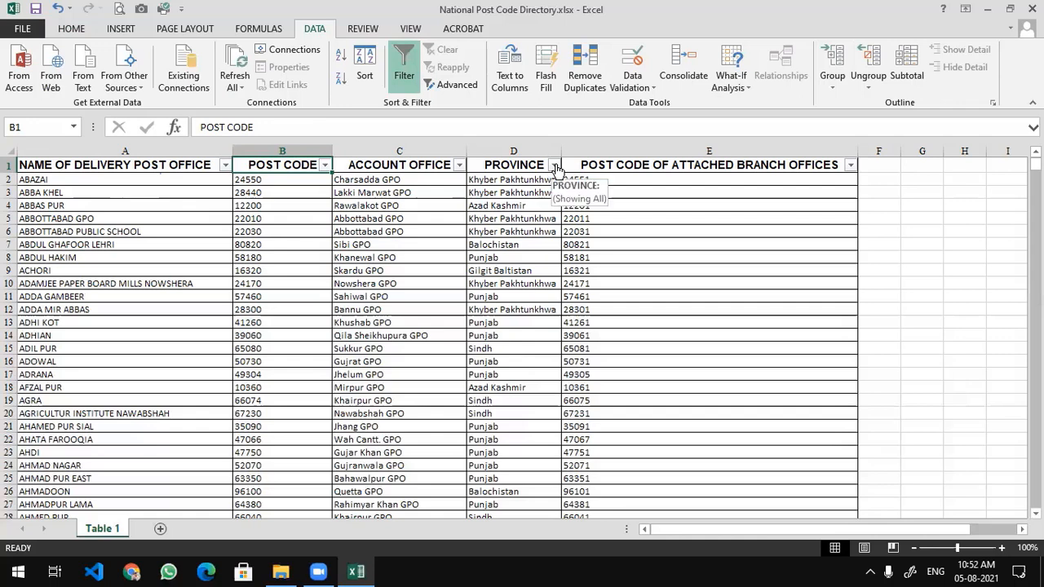
- Filter the PROVINCE column to show only the Sindh records
{"action": "left_click", "coordinate": [555, 166]}
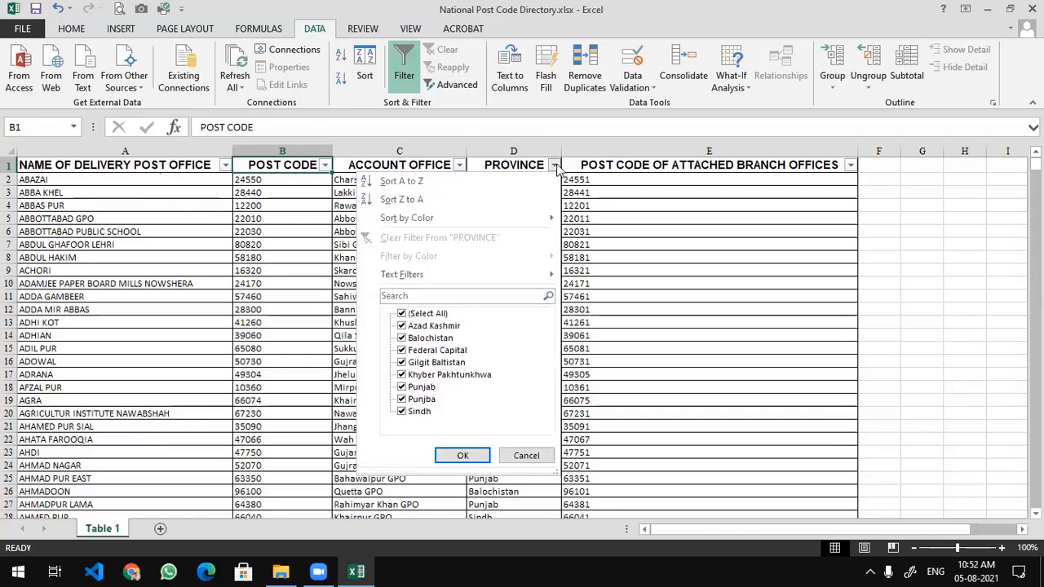
{"action": "left_click", "coordinate": [401, 315]}
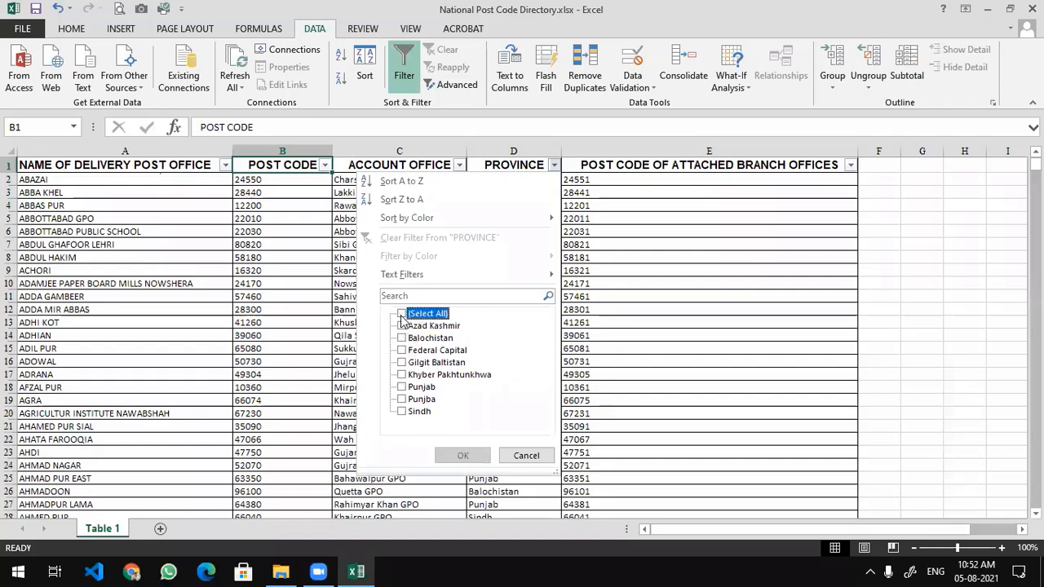
{"action": "left_click", "coordinate": [401, 412]}
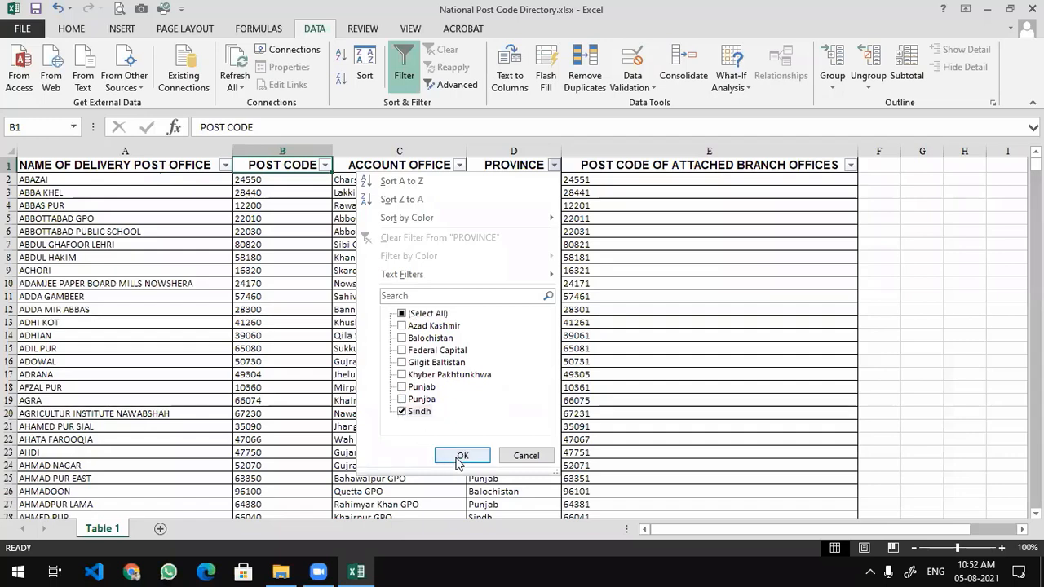
{"action": "left_click", "coordinate": [460, 458]}
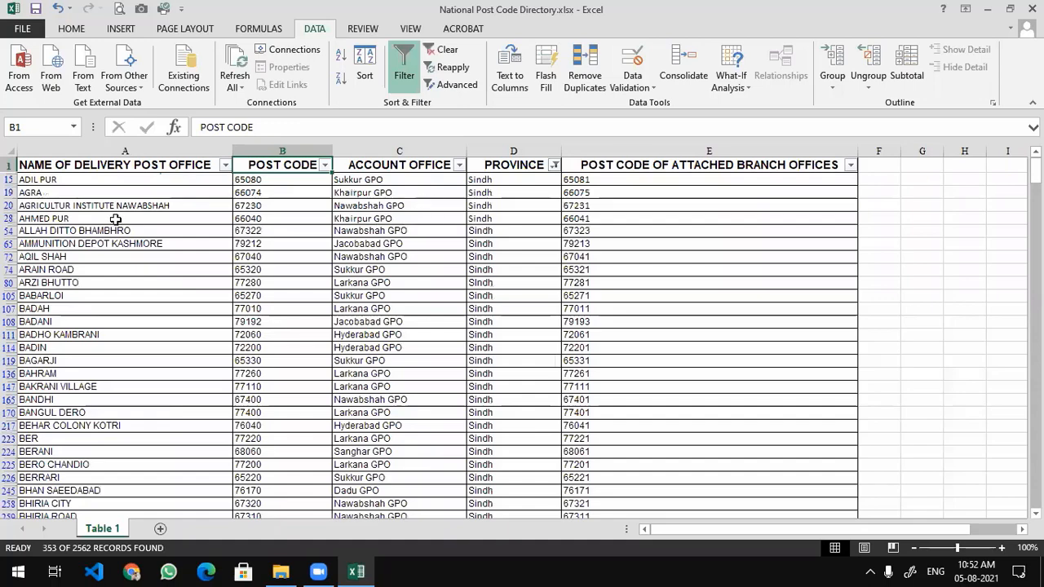
- Look through the filtered Sindh records and examine the filter indicator on the PROVINCE heading
{"action": "scroll", "coordinate": [115, 220], "scroll_direction": "down", "scroll_amount": 1}
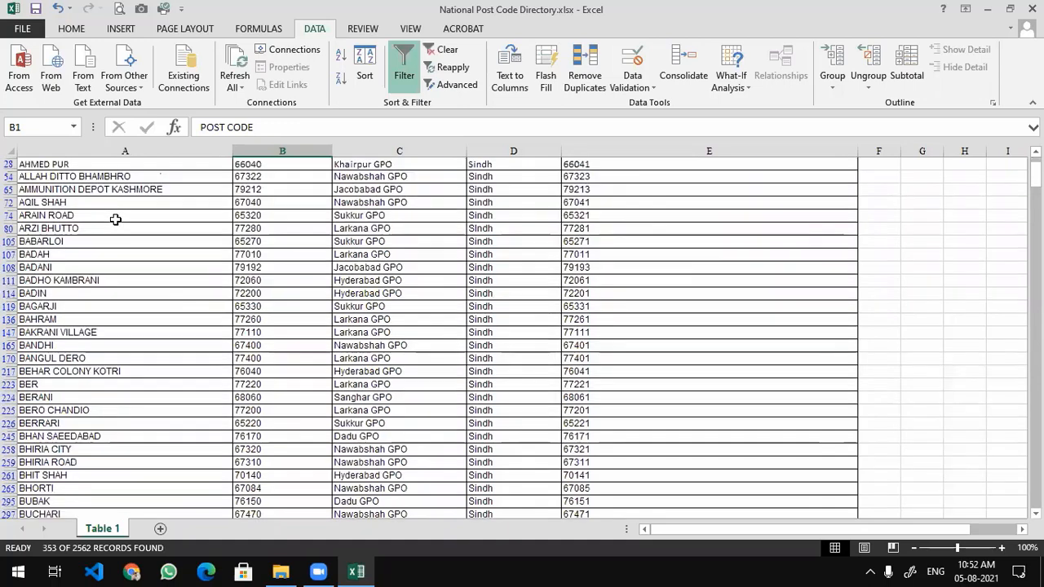
{"action": "scroll", "coordinate": [115, 220], "scroll_direction": "down", "scroll_amount": 6}
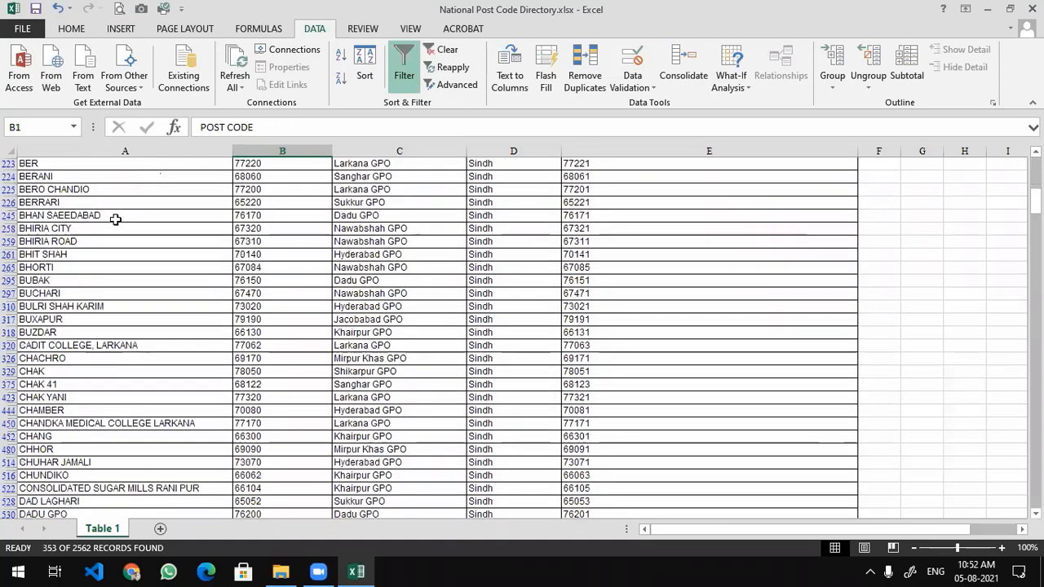
{"action": "scroll", "coordinate": [115, 220], "scroll_direction": "down", "scroll_amount": 8}
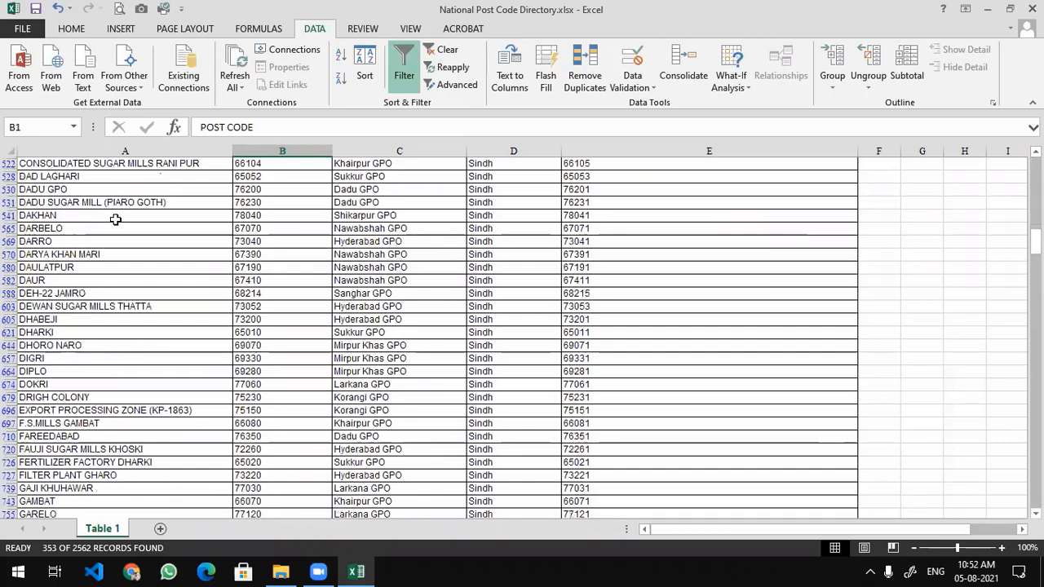
{"action": "scroll", "coordinate": [115, 220], "scroll_direction": "down", "scroll_amount": 10}
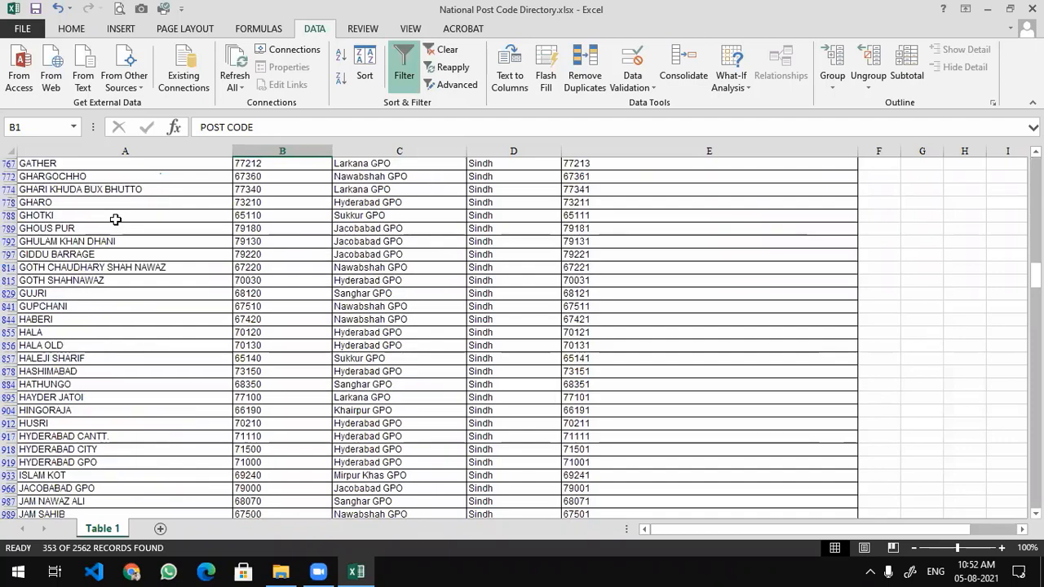
{"action": "scroll", "coordinate": [115, 219], "scroll_direction": "down", "scroll_amount": 13}
{"action": "scroll", "coordinate": [115, 220], "scroll_direction": "down", "scroll_amount": 5}
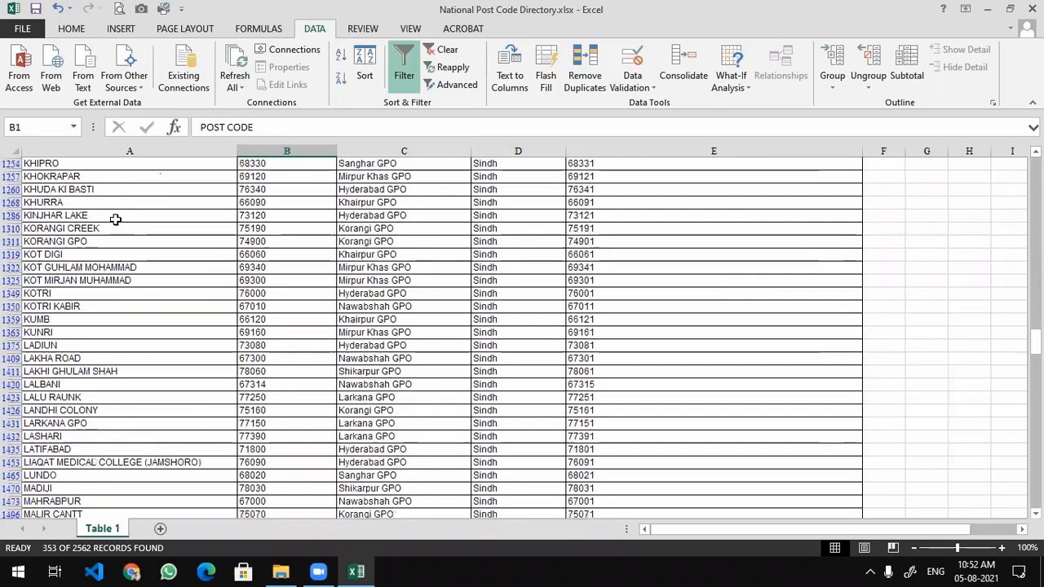
{"action": "scroll", "coordinate": [115, 219], "scroll_direction": "up", "scroll_amount": 15}
{"action": "scroll", "coordinate": [115, 219], "scroll_direction": "up", "scroll_amount": 15}
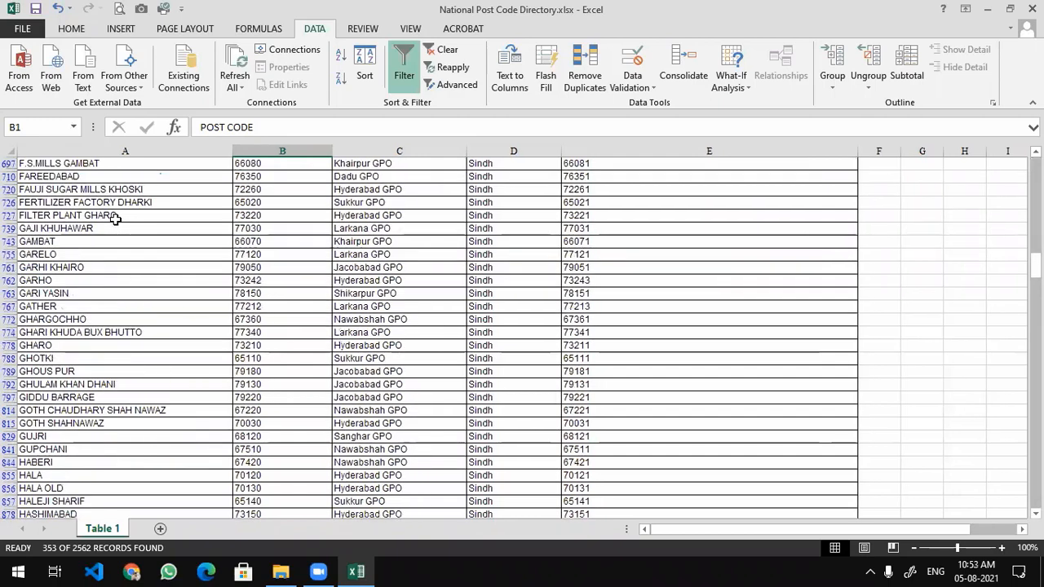
{"action": "scroll", "coordinate": [115, 219], "scroll_direction": "up", "scroll_amount": 13}
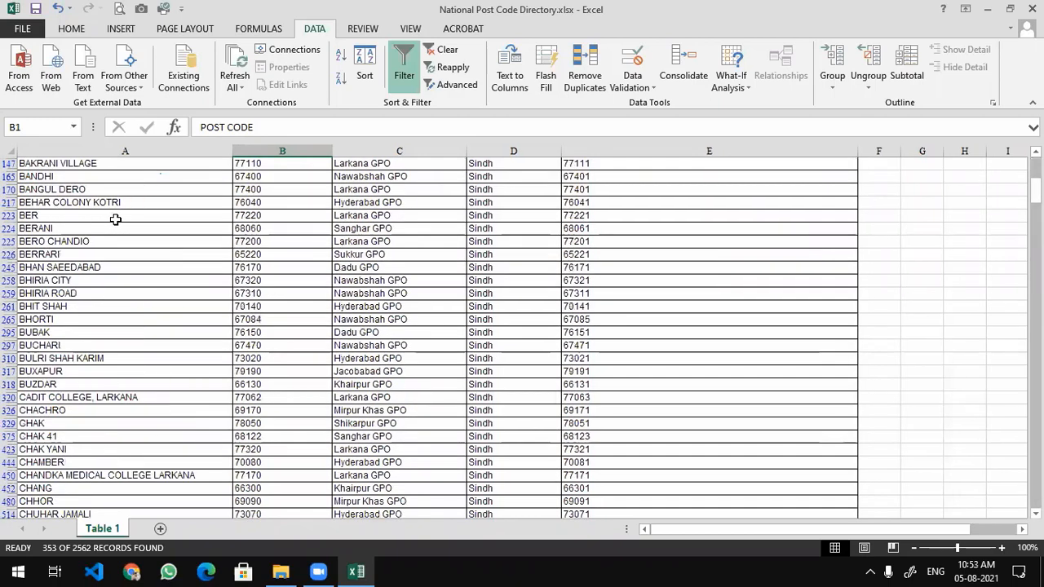
{"action": "scroll", "coordinate": [115, 220], "scroll_direction": "up", "scroll_amount": 5}
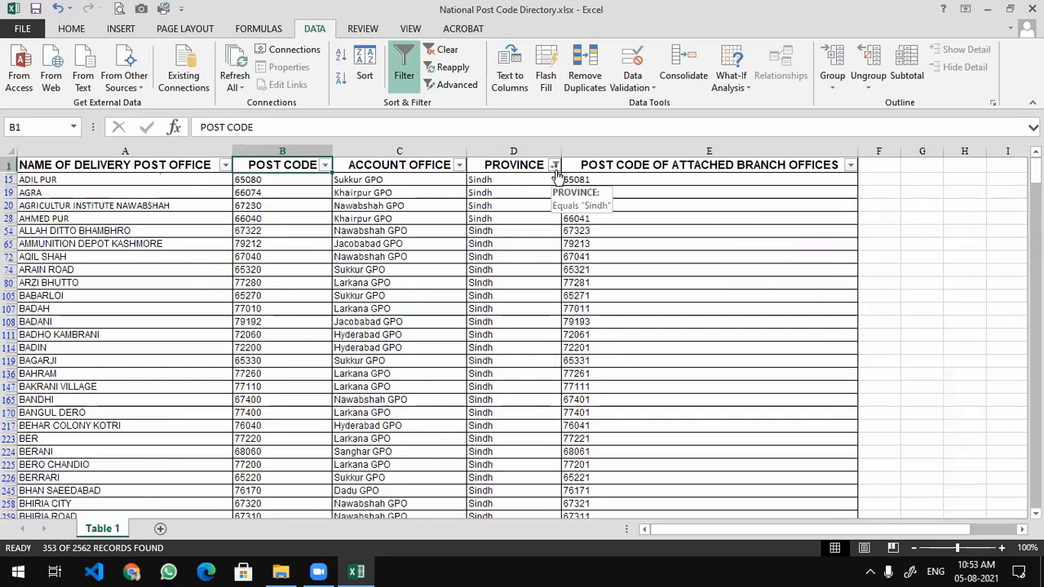
{"action": "scroll", "coordinate": [554, 203], "scroll_direction": "up", "scroll_amount": 4, "text": "ctrl"}
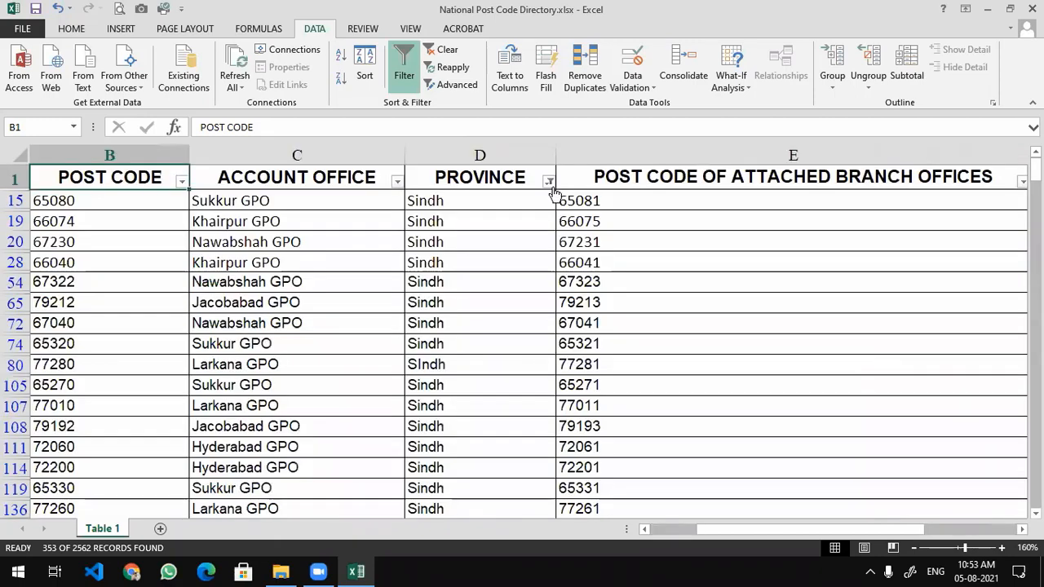
- Examine all directory columns for the Sindh records, reading down to the Karachi post offices and back to the headings
{"action": "scroll", "coordinate": [514, 182], "scroll_direction": "down", "scroll_amount": 5, "text": "ctrl"}
{"action": "scroll", "coordinate": [363, 181], "scroll_direction": "up", "scroll_amount": 2, "text": "ctrl"}
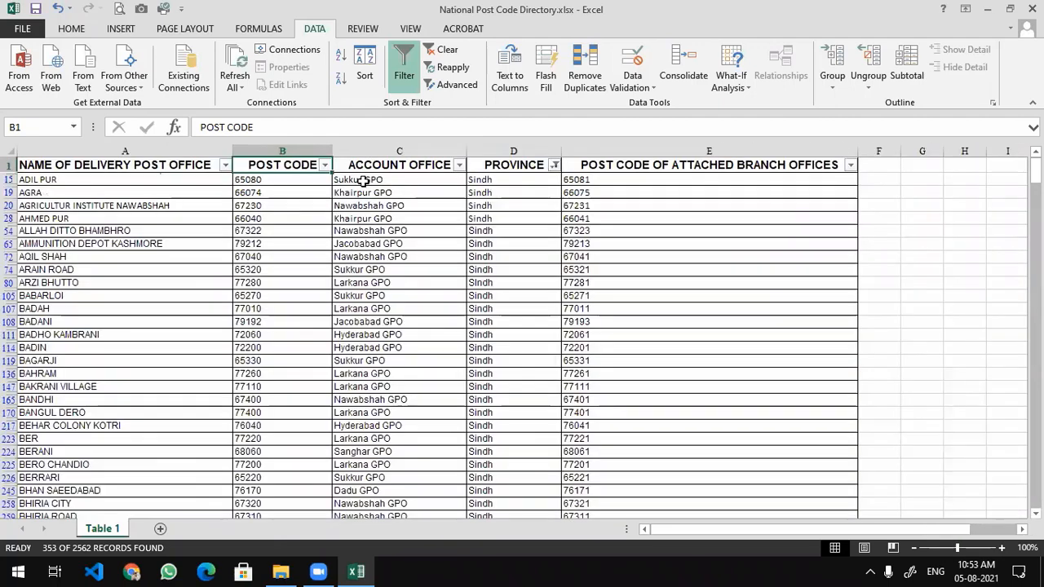
{"action": "scroll", "coordinate": [363, 181], "scroll_direction": "up", "scroll_amount": 1, "text": "ctrl"}
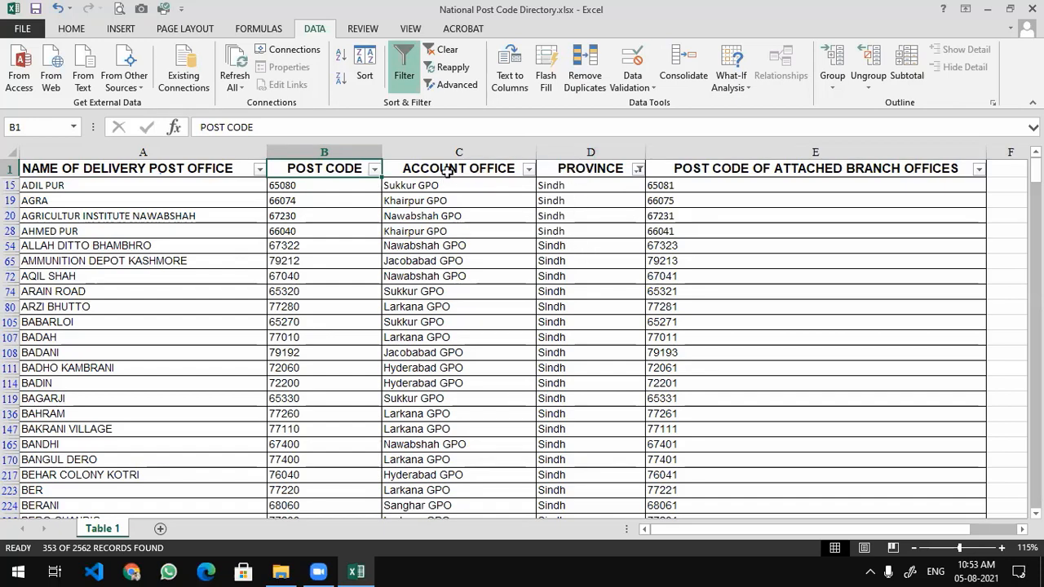
{"action": "scroll", "coordinate": [439, 286], "scroll_direction": "down", "scroll_amount": 2}
{"action": "scroll", "coordinate": [388, 375], "scroll_direction": "down", "scroll_amount": 3}
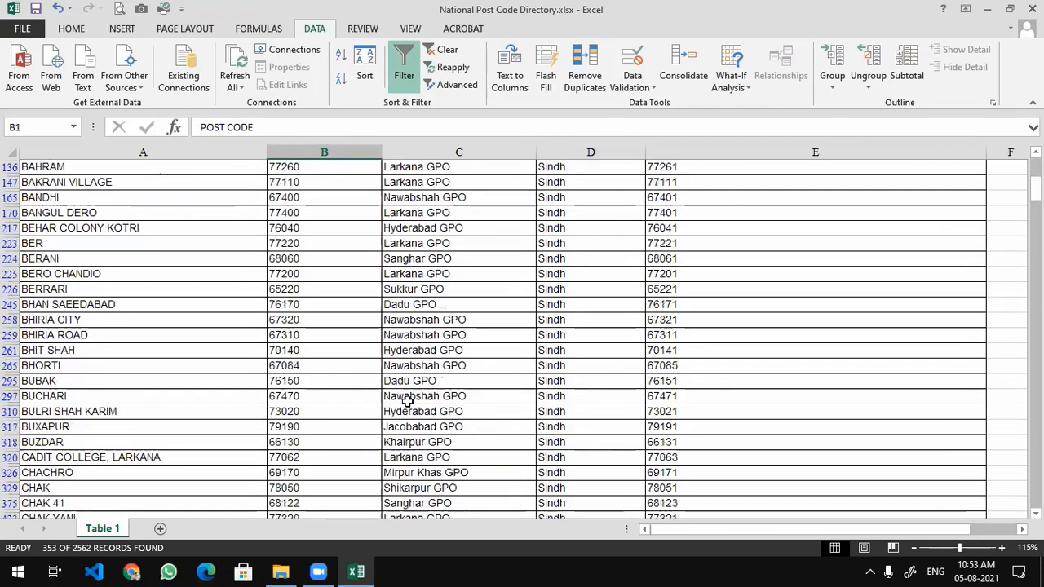
{"action": "scroll", "coordinate": [399, 391], "scroll_direction": "down", "scroll_amount": 10}
{"action": "scroll", "coordinate": [405, 402], "scroll_direction": "down", "scroll_amount": 15}
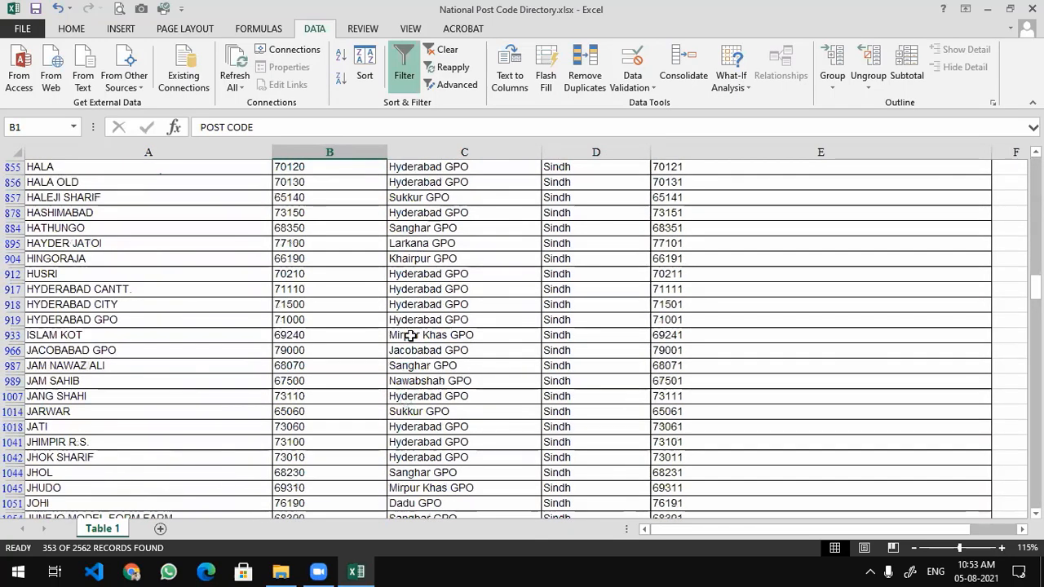
{"action": "scroll", "coordinate": [408, 406], "scroll_direction": "down", "scroll_amount": 8}
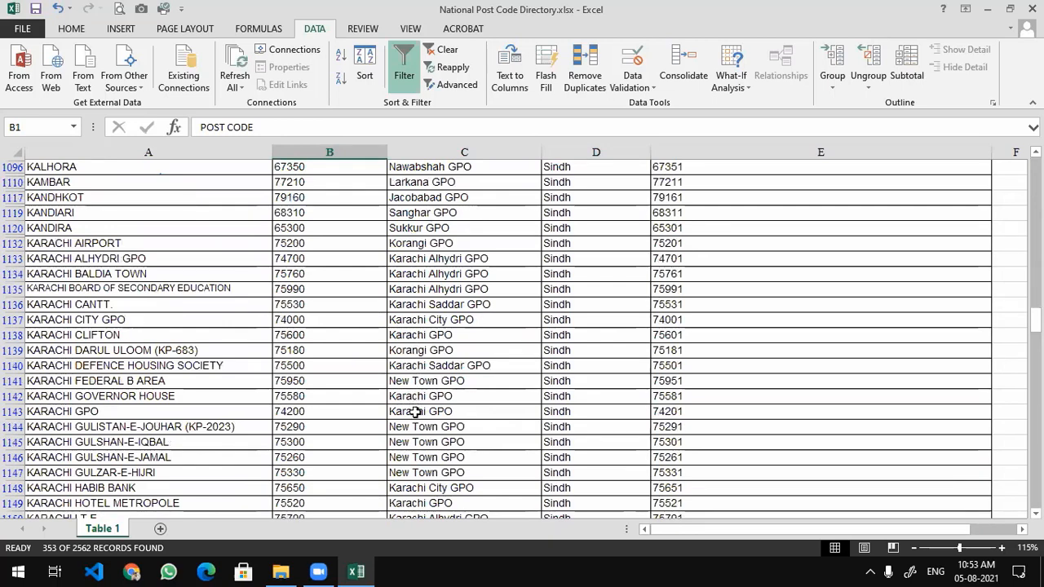
{"action": "scroll", "coordinate": [416, 412], "scroll_direction": "up", "scroll_amount": 20}
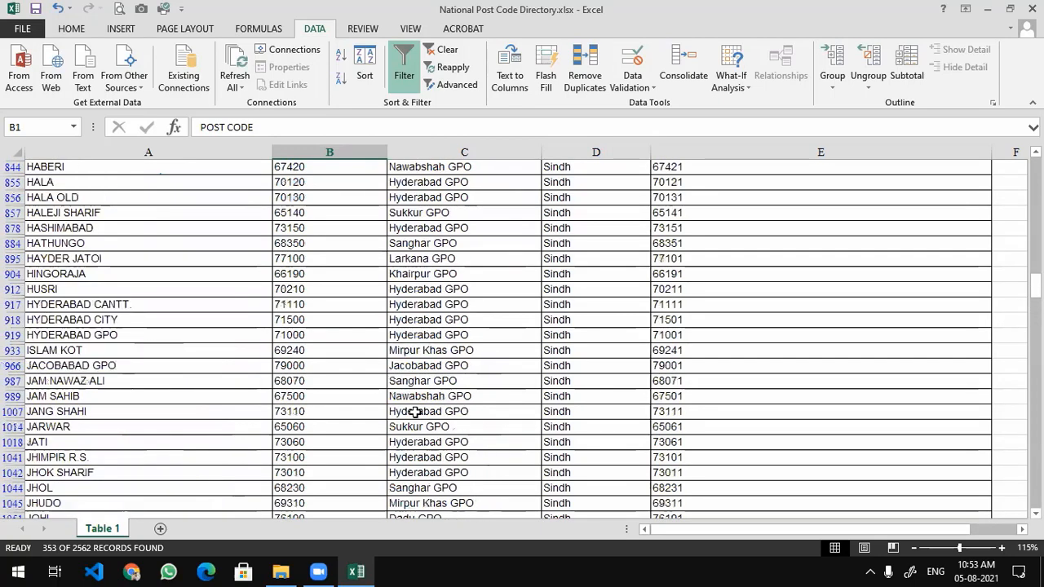
{"action": "scroll", "coordinate": [416, 412], "scroll_direction": "up", "scroll_amount": 20}
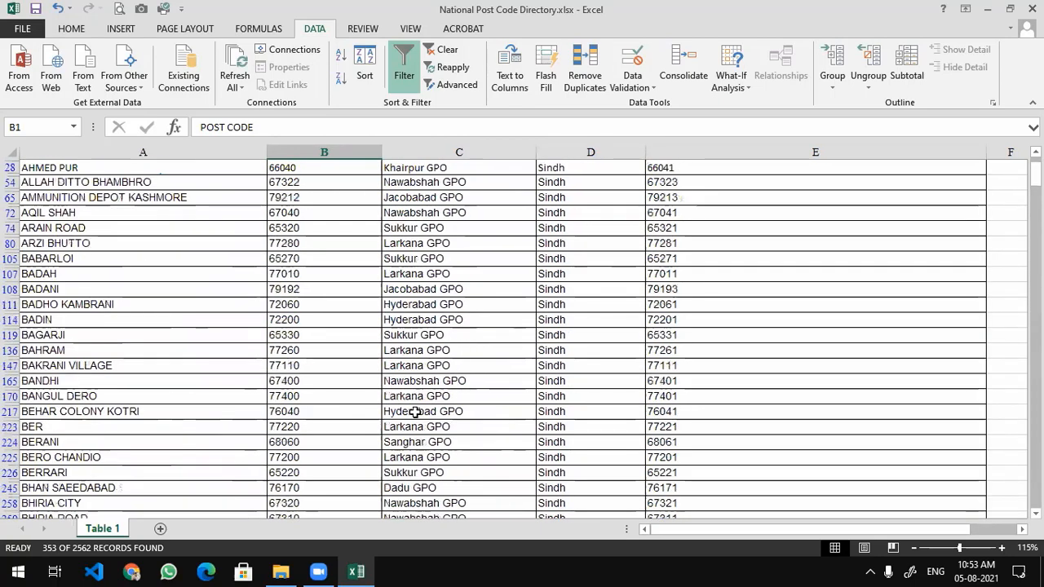
{"action": "scroll", "coordinate": [465, 280], "scroll_direction": "up", "scroll_amount": 2}
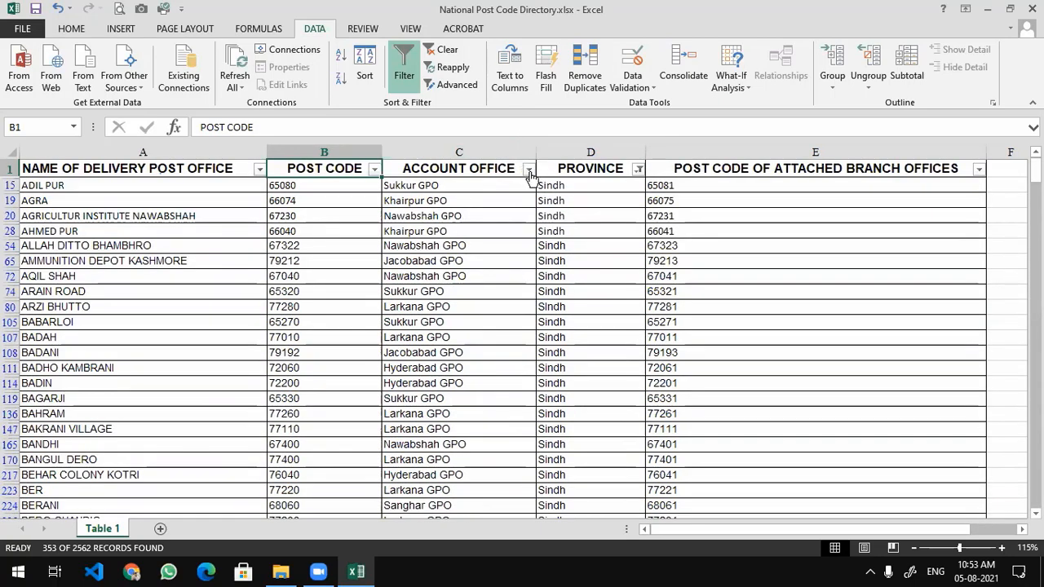
- Narrow the Sindh records to ACCOUNT OFFICE entries matching "Karachi" and look through the filtered list
{"action": "left_click", "coordinate": [529, 169]}
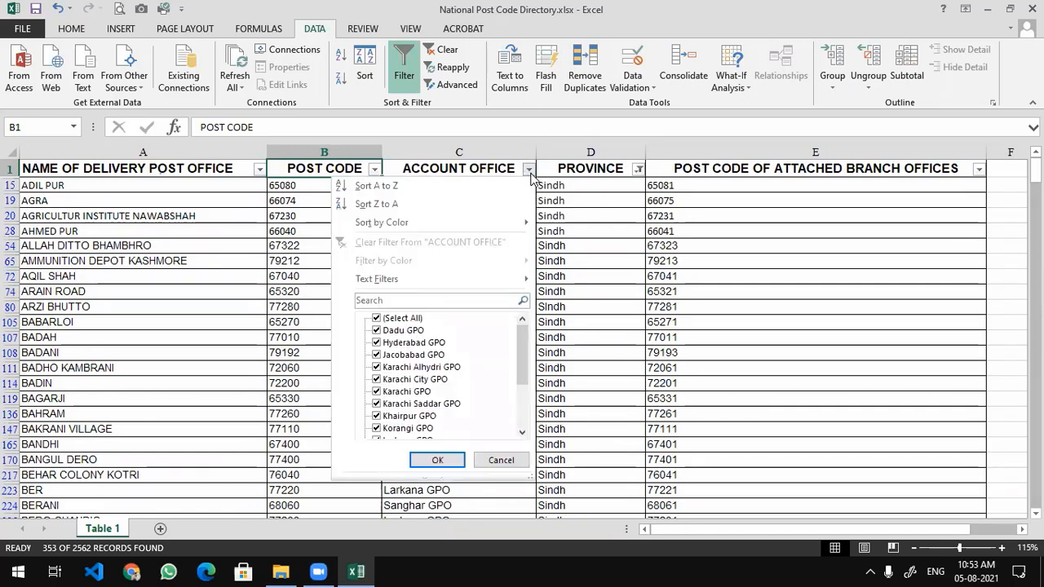
{"action": "left_click", "coordinate": [384, 300]}
{"action": "type", "text": "Karachi"}
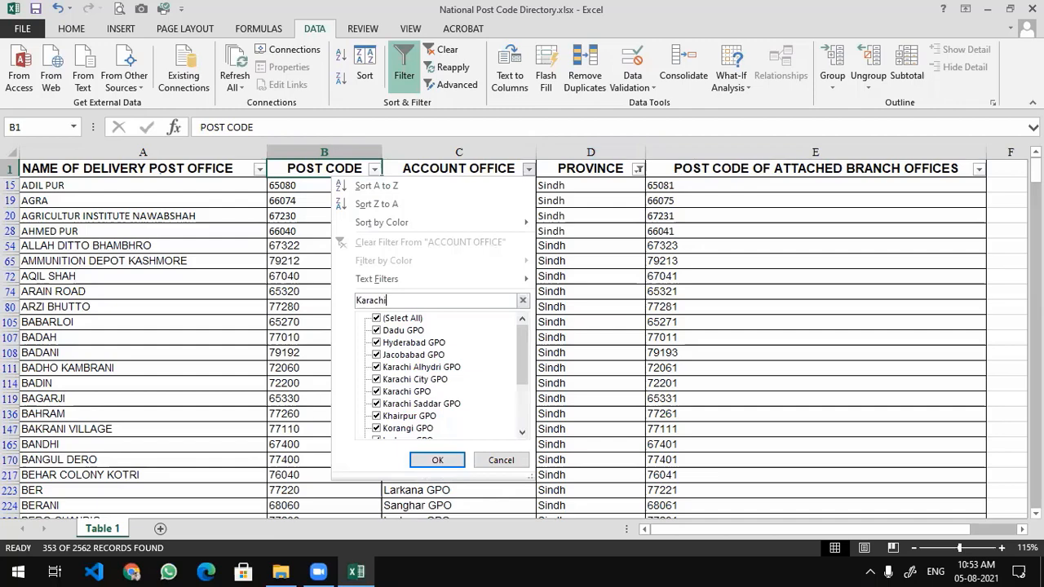
{"action": "key", "text": "Return"}
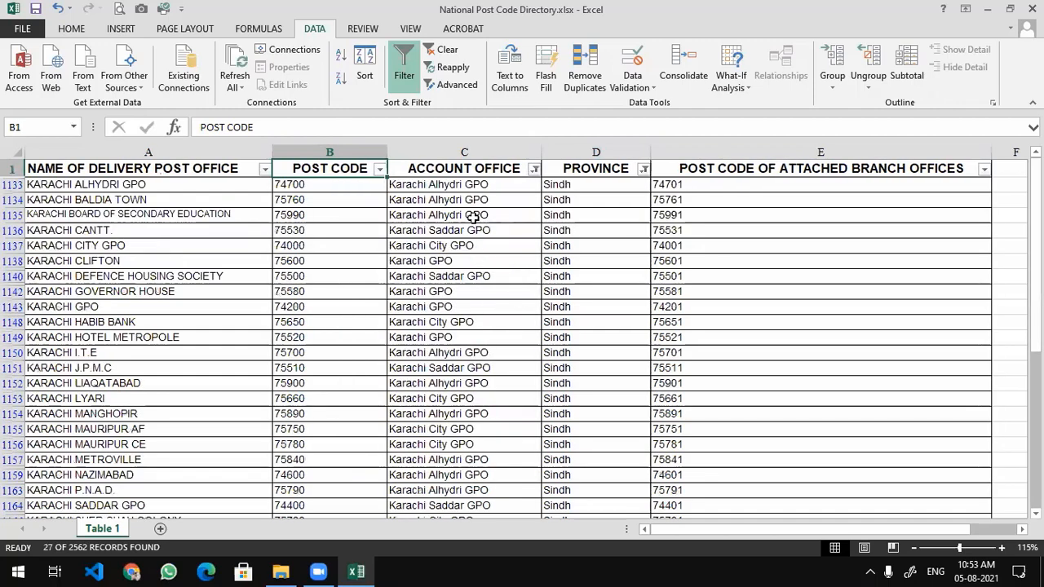
{"action": "scroll", "coordinate": [473, 216], "scroll_direction": "down", "scroll_amount": 7}
{"action": "scroll", "coordinate": [472, 218], "scroll_direction": "up", "scroll_amount": 7}
{"action": "scroll", "coordinate": [465, 305], "scroll_direction": "down", "scroll_amount": 5}
{"action": "scroll", "coordinate": [465, 304], "scroll_direction": "up", "scroll_amount": 3}
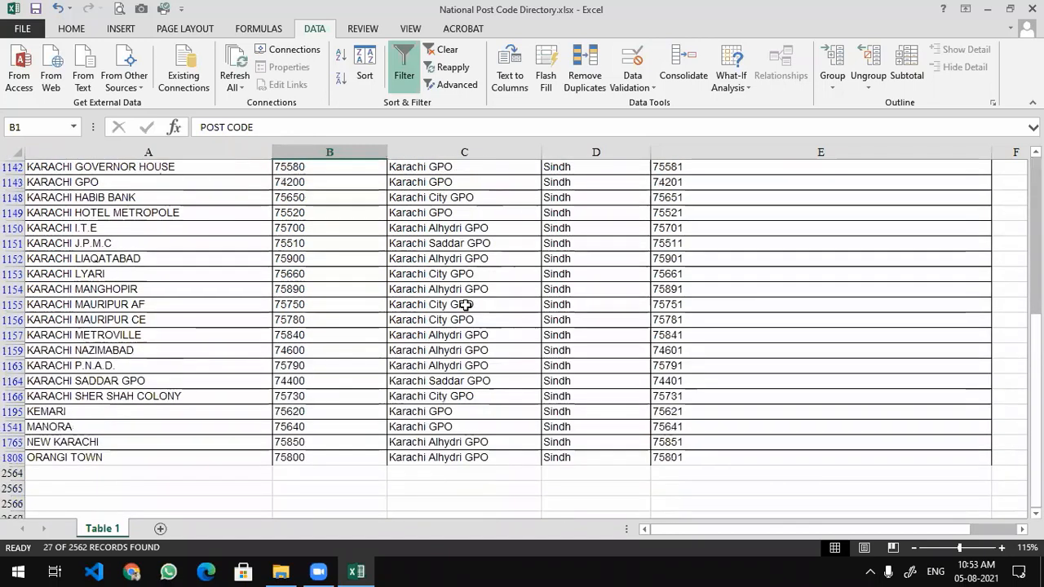
{"action": "scroll", "coordinate": [464, 304], "scroll_direction": "up", "scroll_amount": 3}
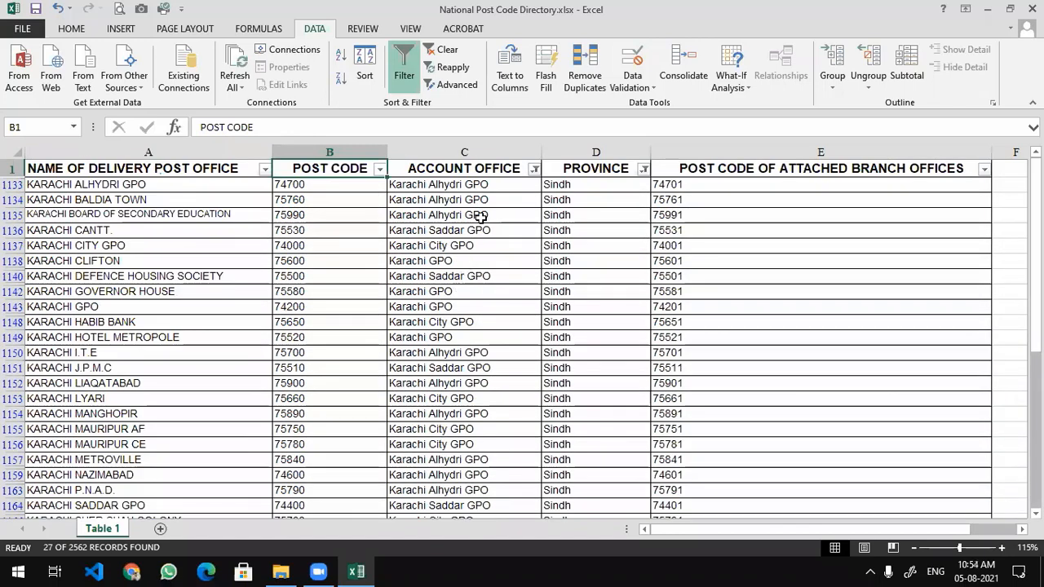
- Remove the ACCOUNT OFFICE and PROVINCE filters to bring back all directory records
{"action": "left_click", "coordinate": [536, 169]}
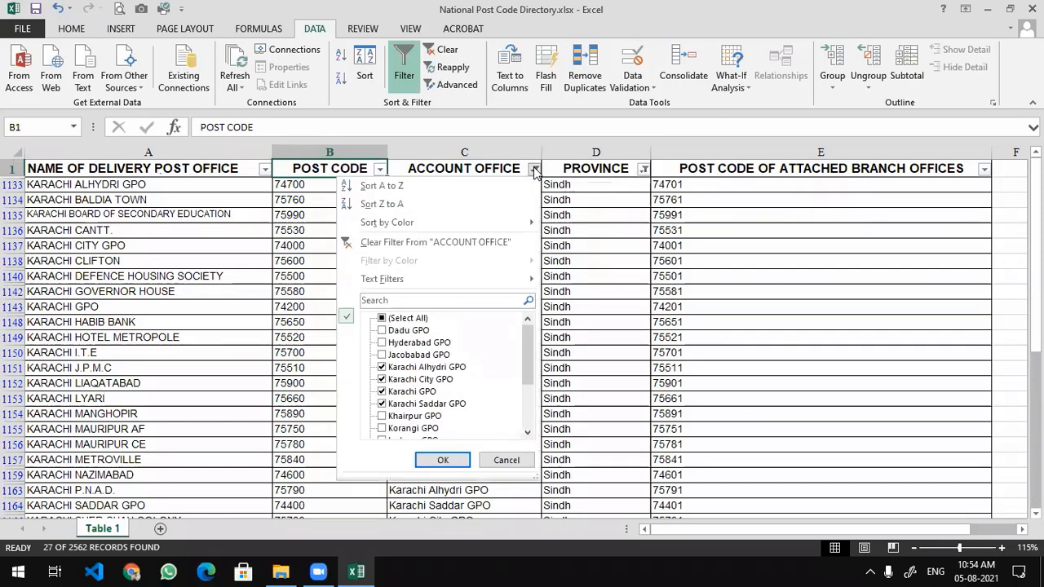
{"action": "left_click", "coordinate": [382, 319]}
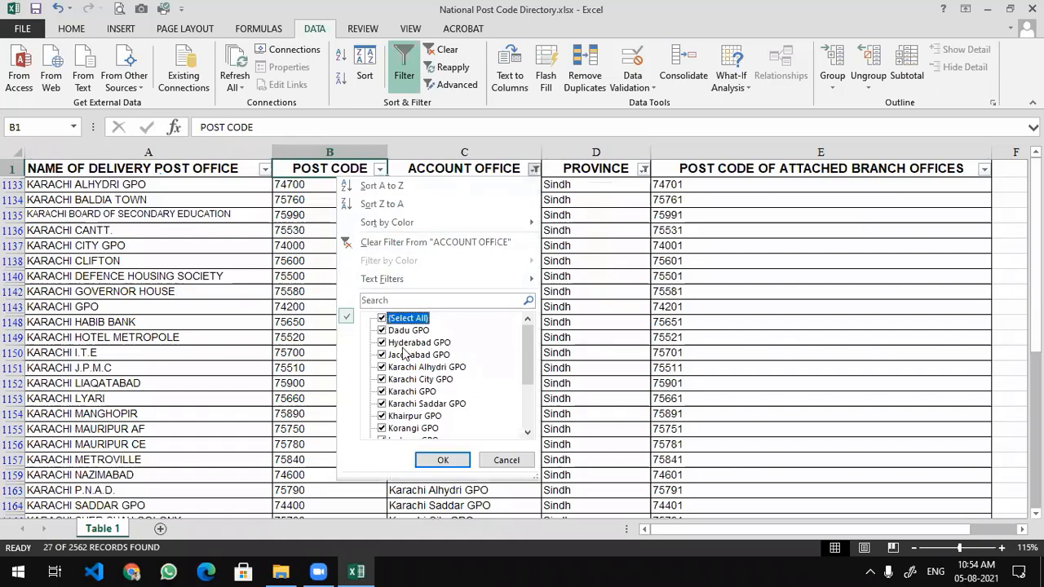
{"action": "left_click", "coordinate": [443, 460]}
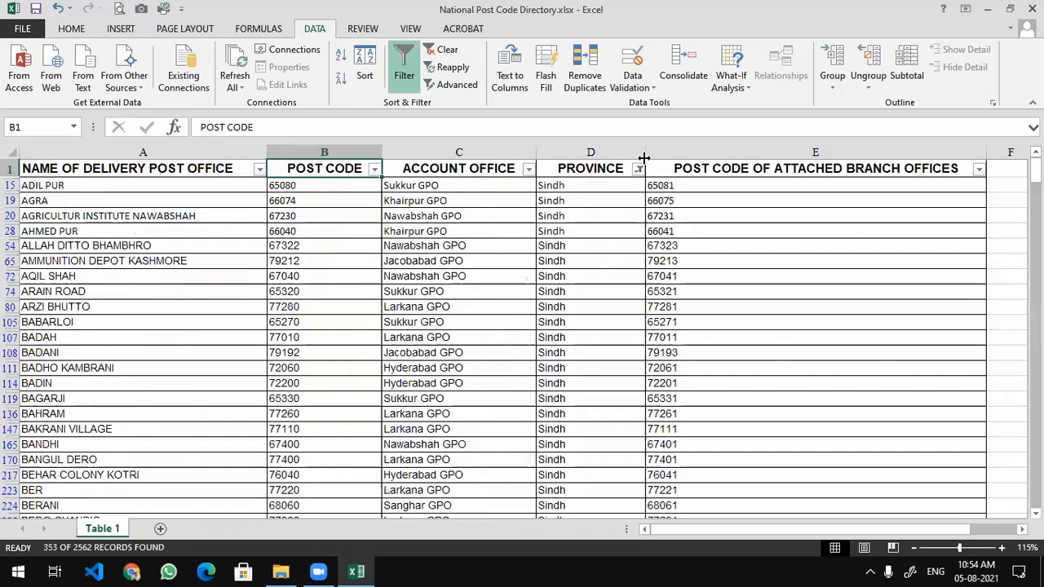
{"action": "left_click", "coordinate": [639, 169]}
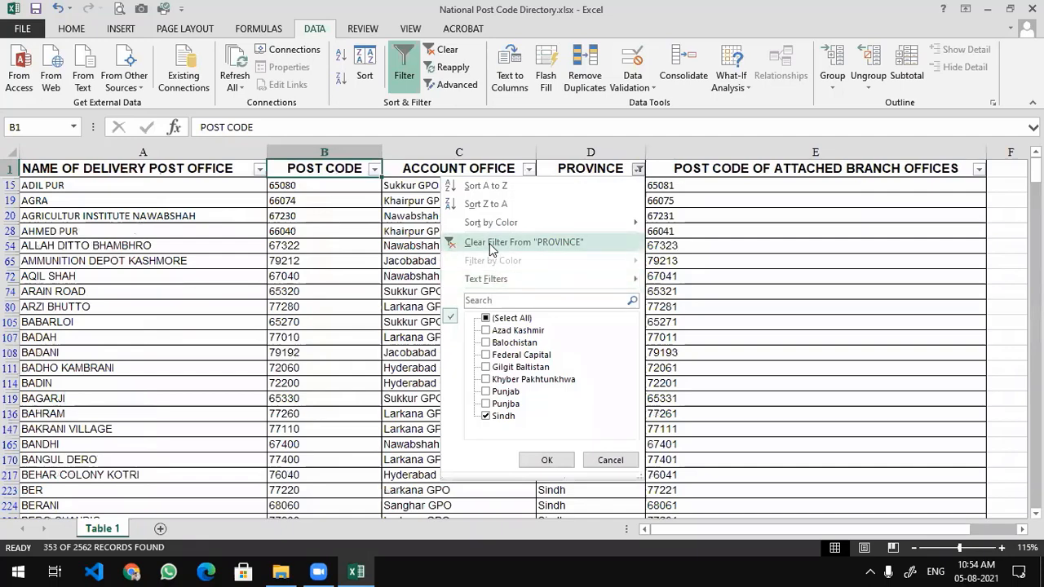
{"action": "left_click", "coordinate": [492, 243]}
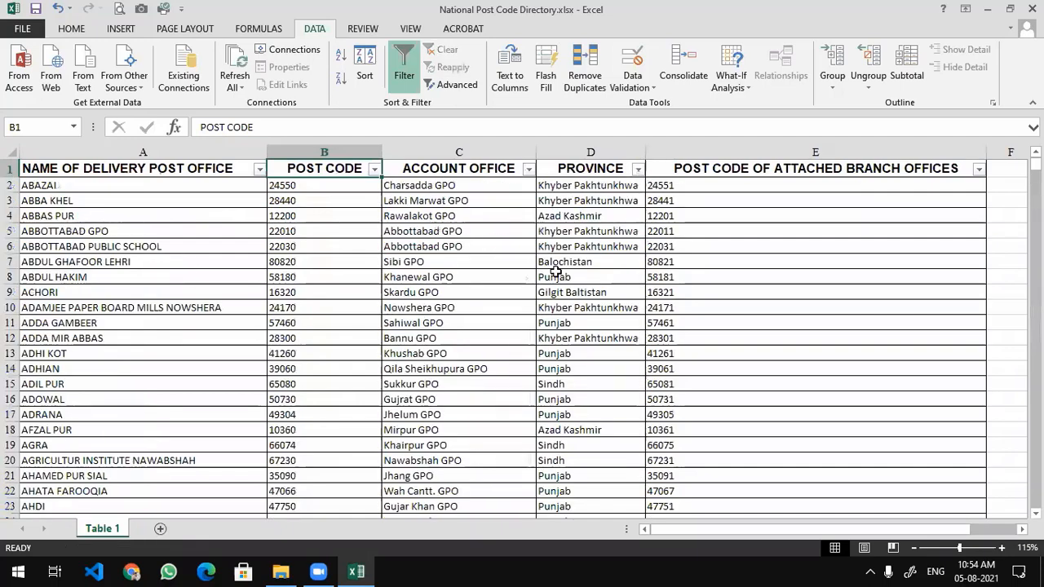
{"action": "scroll", "coordinate": [555, 271], "scroll_direction": "down", "scroll_amount": 20}
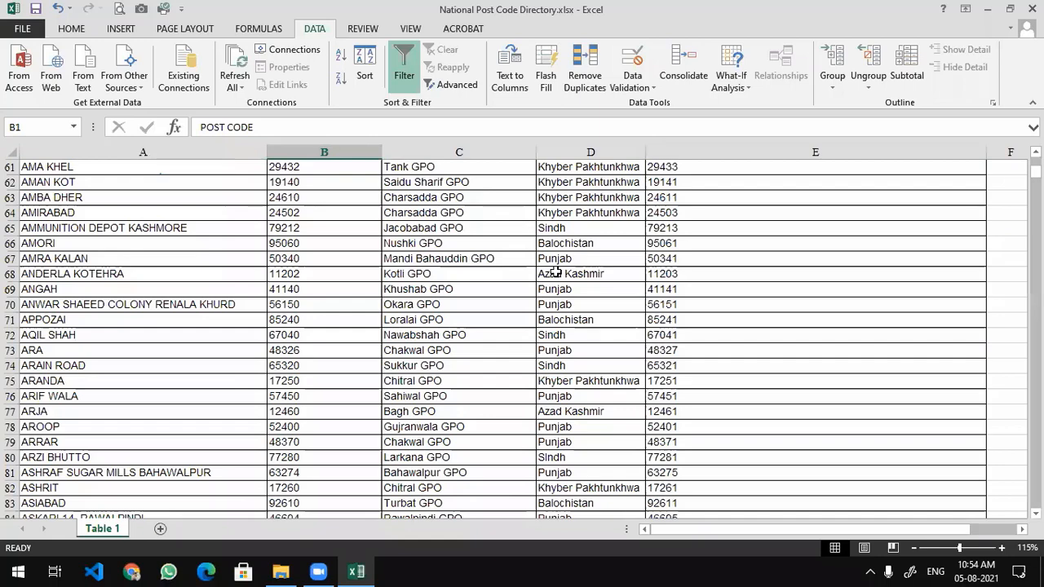
{"action": "scroll", "coordinate": [320, 238], "scroll_direction": "up", "scroll_amount": 20}
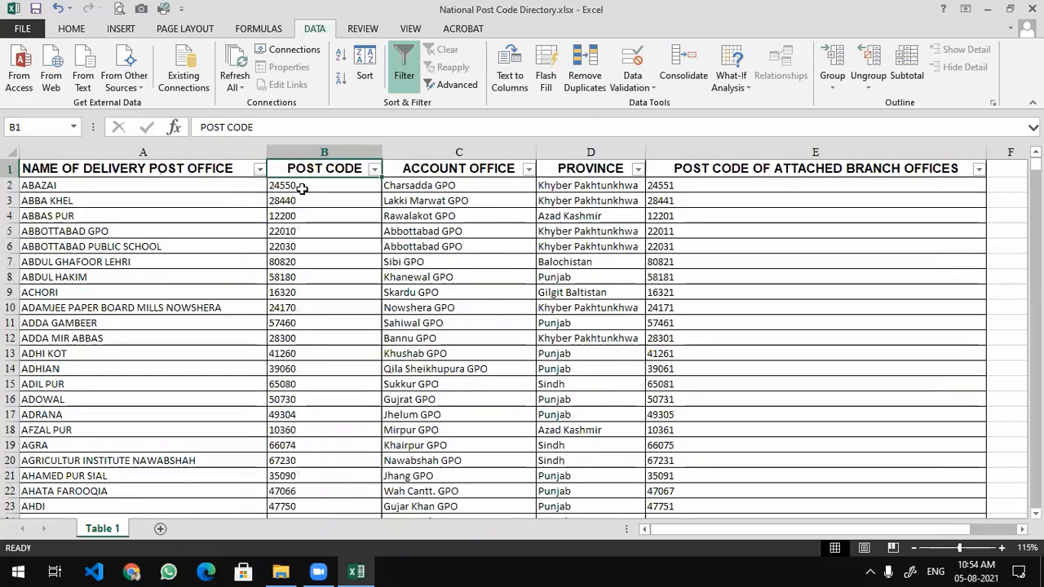
- Sort the directory by POST CODE from smallest to largest and look through the sorted records
{"action": "left_click", "coordinate": [302, 188]}
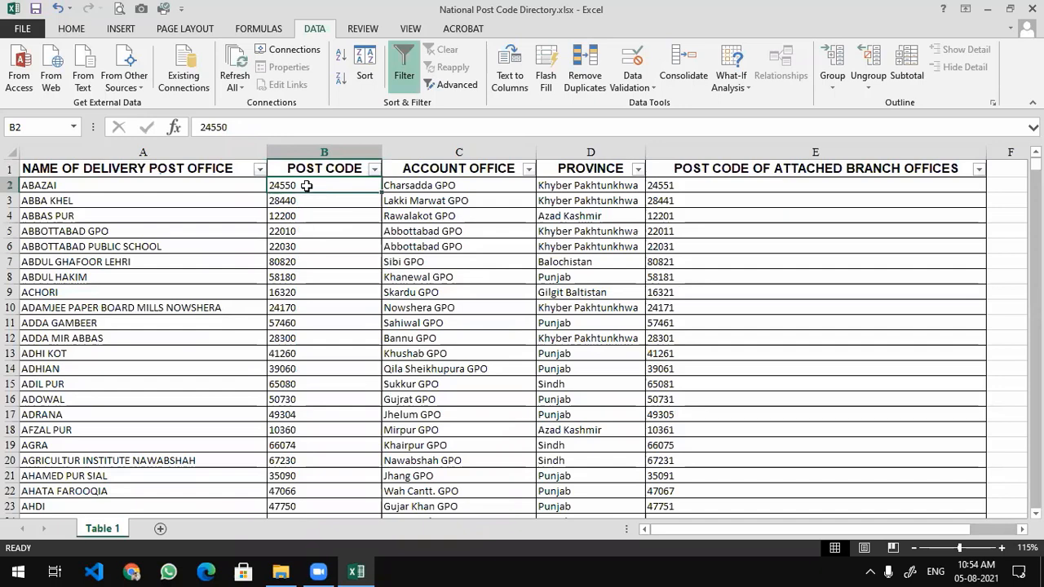
{"action": "left_click", "coordinate": [374, 169]}
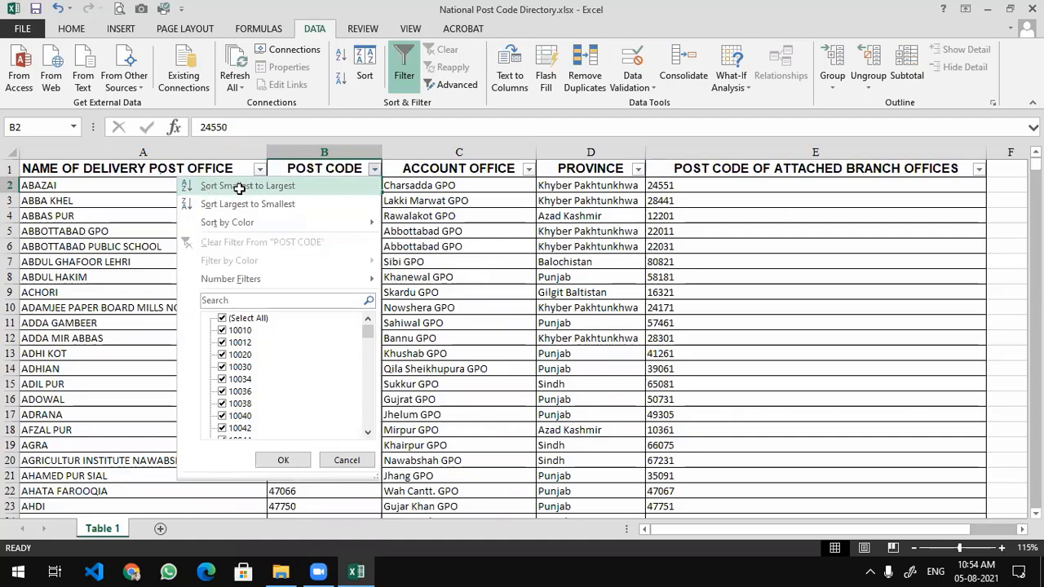
{"action": "left_click", "coordinate": [298, 186]}
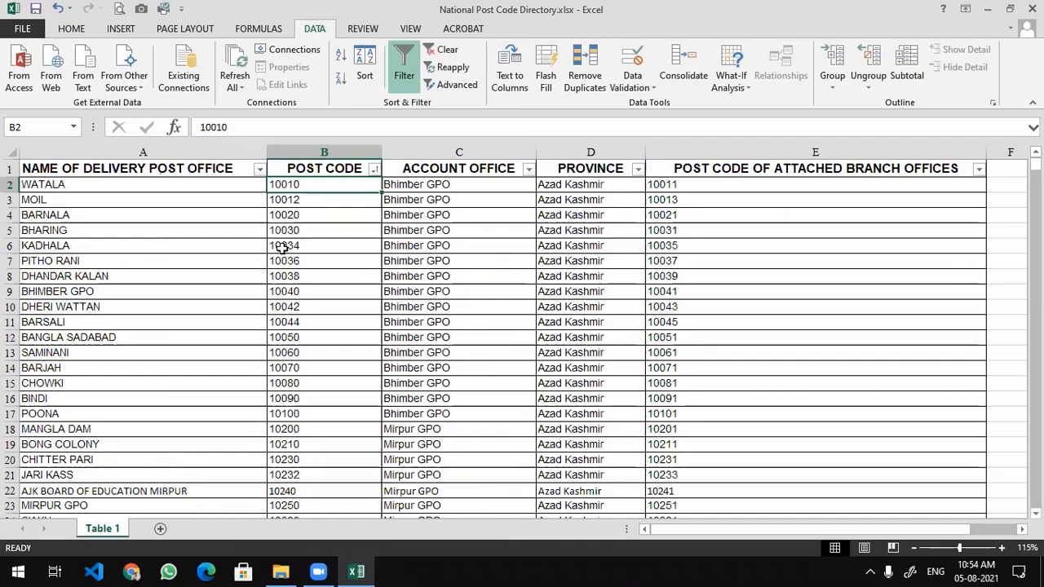
{"action": "scroll", "coordinate": [310, 355], "scroll_direction": "down", "scroll_amount": 10}
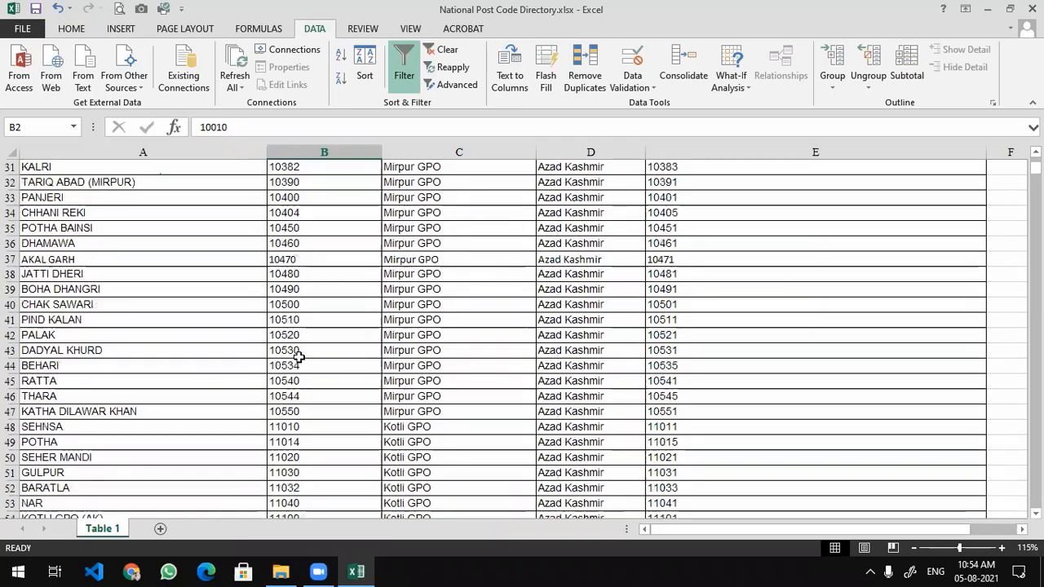
{"action": "scroll", "coordinate": [309, 355], "scroll_direction": "down", "scroll_amount": 20}
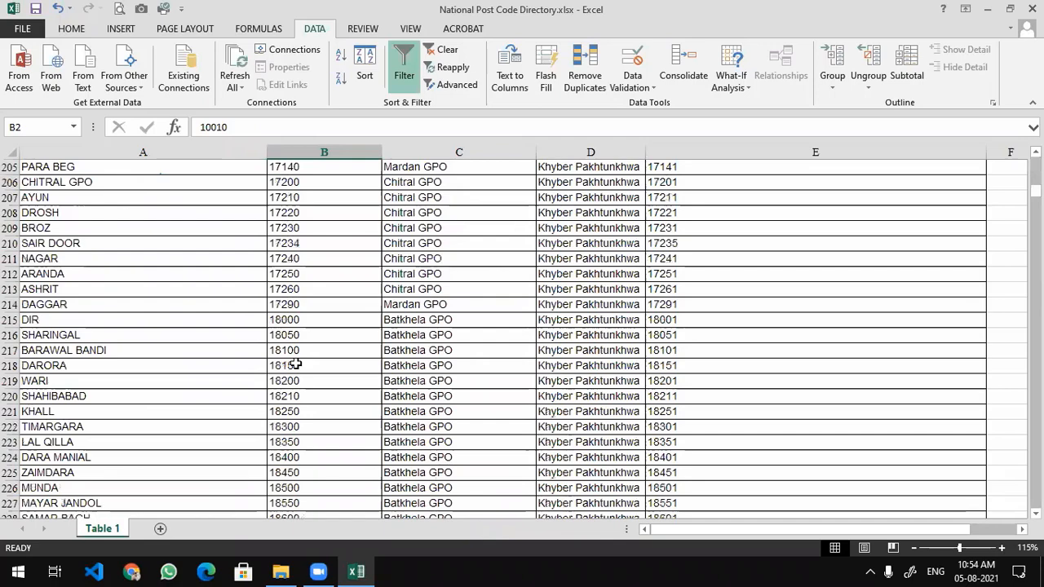
{"action": "scroll", "coordinate": [295, 365], "scroll_direction": "down", "scroll_amount": 20}
{"action": "scroll", "coordinate": [295, 364], "scroll_direction": "up", "scroll_amount": 16}
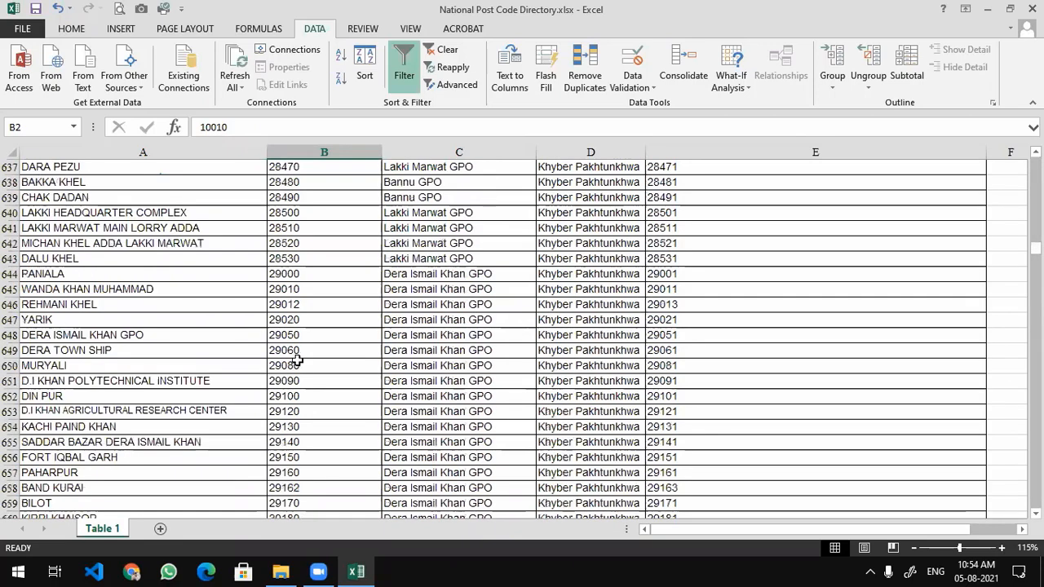
{"action": "scroll", "coordinate": [298, 360], "scroll_direction": "up", "scroll_amount": 20}
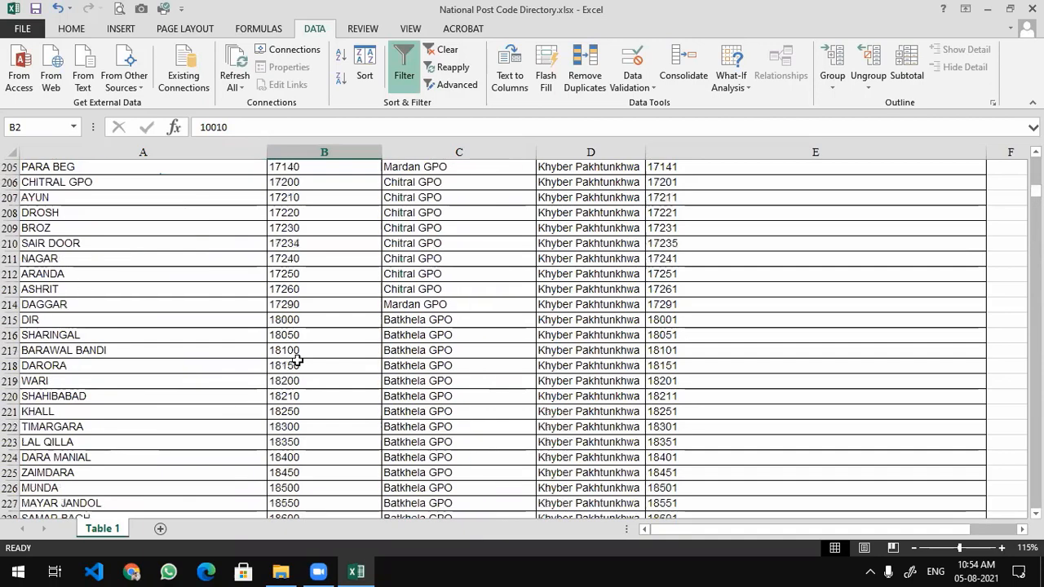
{"action": "scroll", "coordinate": [298, 360], "scroll_direction": "up", "scroll_amount": 20}
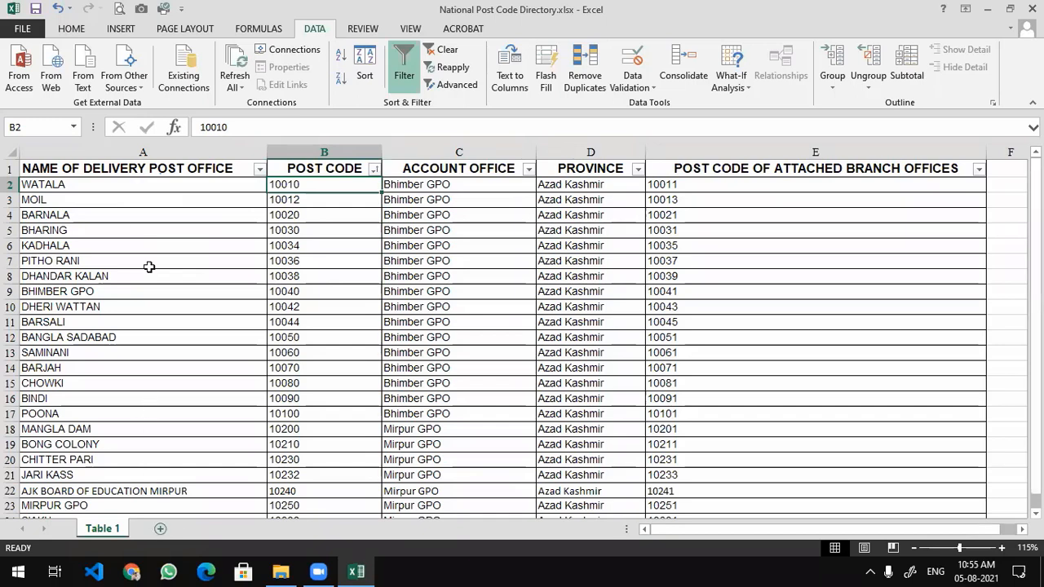
- Add a new worksheet and enter the labels Text, Number and Date in cells A1 to A3
{"action": "key", "text": "shift+F11"}
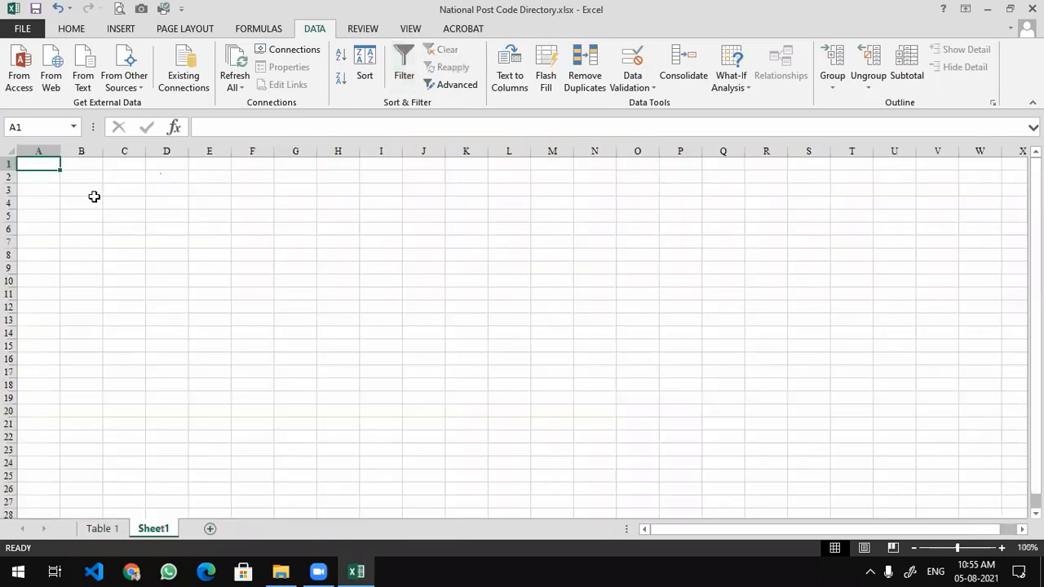
{"action": "scroll", "coordinate": [94, 196], "scroll_direction": "up", "scroll_amount": 3}
{"action": "type", "text": "Tr"}
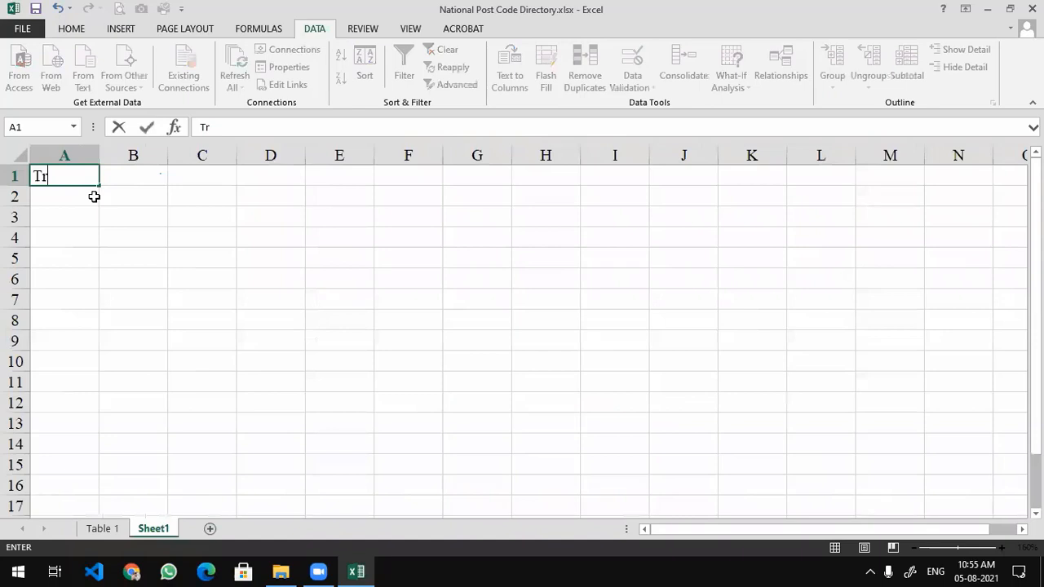
{"action": "type", "text": "ext"}
{"action": "key", "text": "Return"}
{"action": "type", "text": "Number"}
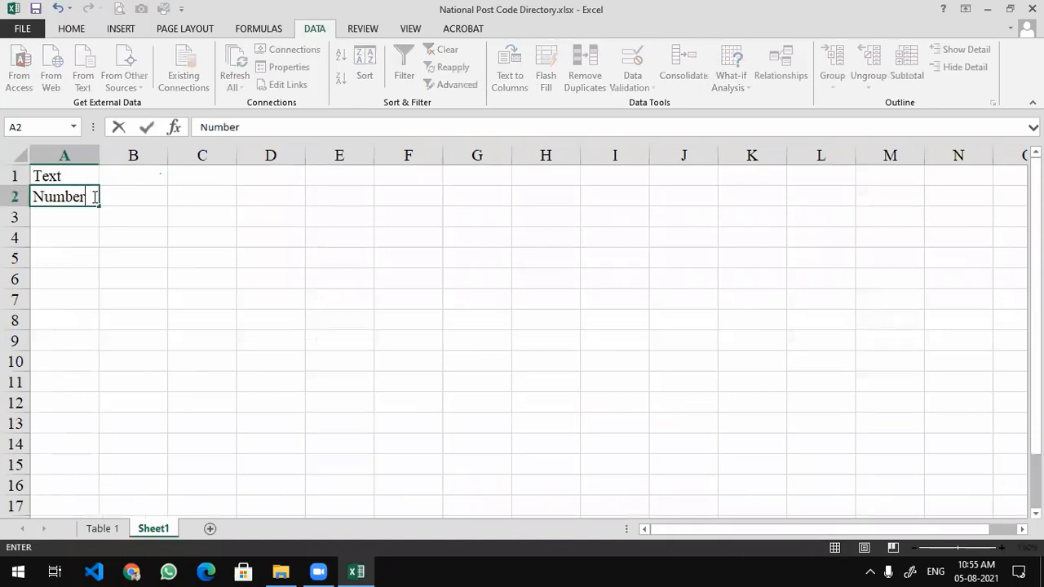
{"action": "key", "text": "Return"}
{"action": "type", "text": "Date"}
{"action": "key", "text": "Return"}
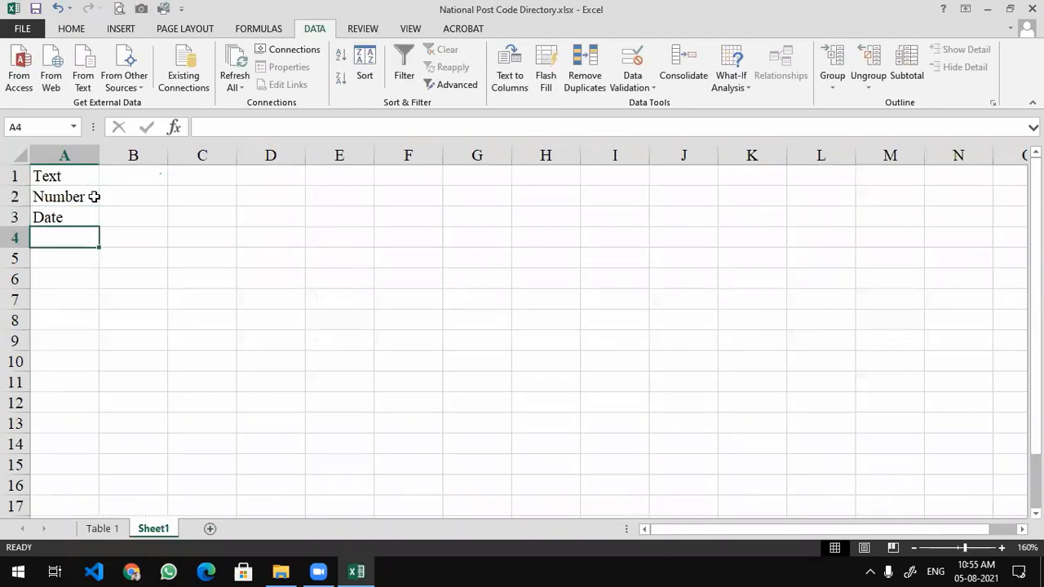
- Enter the example criterion Begins with "A" in cell B1 beside the Text label
{"action": "key", "text": "Right"}
{"action": "key", "text": "Up"}
{"action": "key", "text": "Up"}
{"action": "key", "text": "Up"}
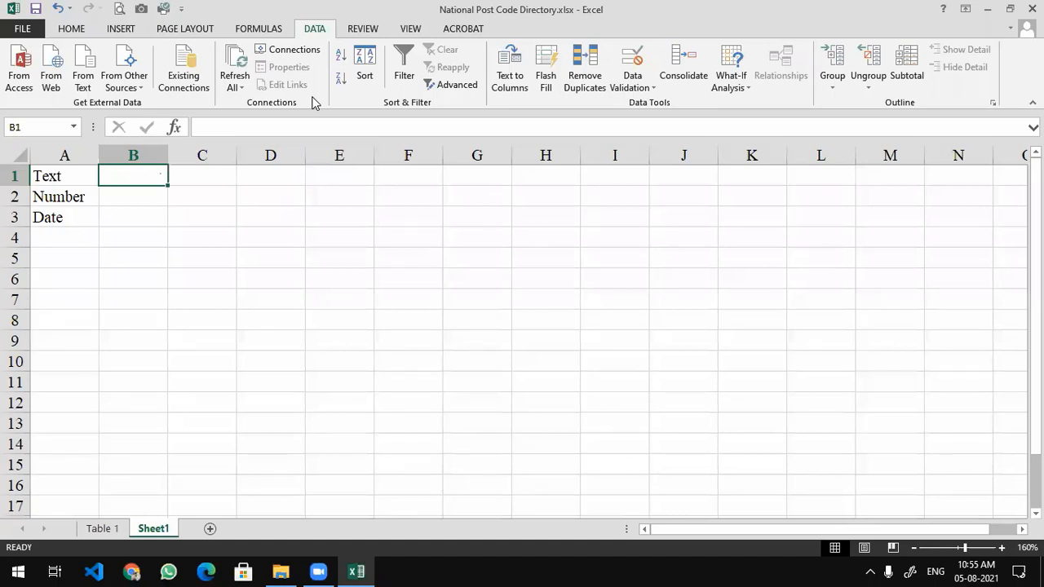
{"action": "type", "text": "Begins w"}
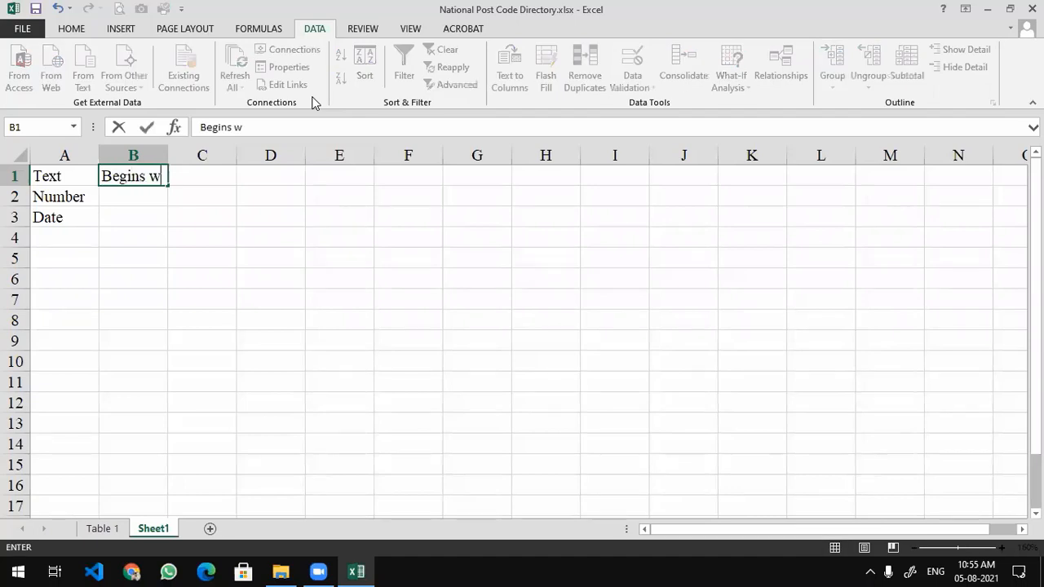
{"action": "type", "text": "ith \"A"}
{"action": "key", "text": "BackSpace"}
{"action": "type", "text": "\"A\""}
{"action": "key", "text": "Return"}
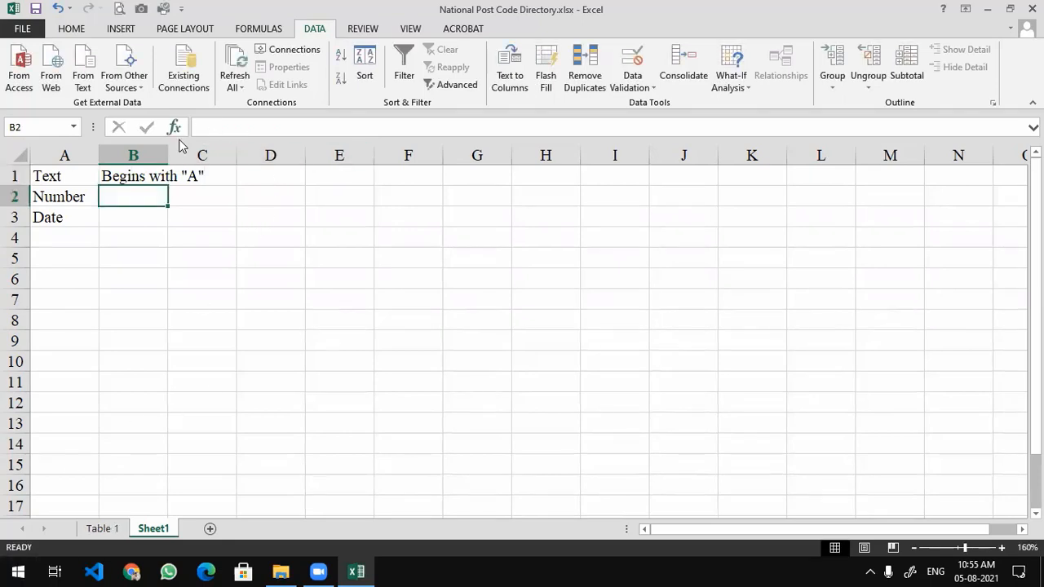
- Fit column B's width to its text and enter Text in B4 with Begins with "A" below it in B5
{"action": "left_click_drag", "start_coordinate": [167, 146], "coordinate": [165, 146]}
{"action": "double_click", "coordinate": [166, 146]}
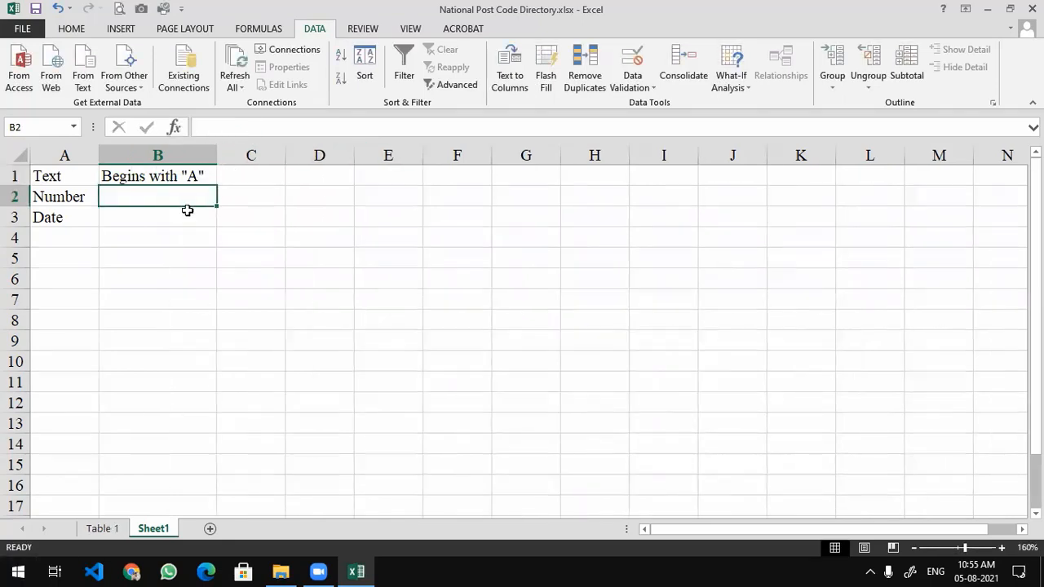
{"action": "left_click", "coordinate": [164, 243]}
{"action": "type", "text": "Text"}
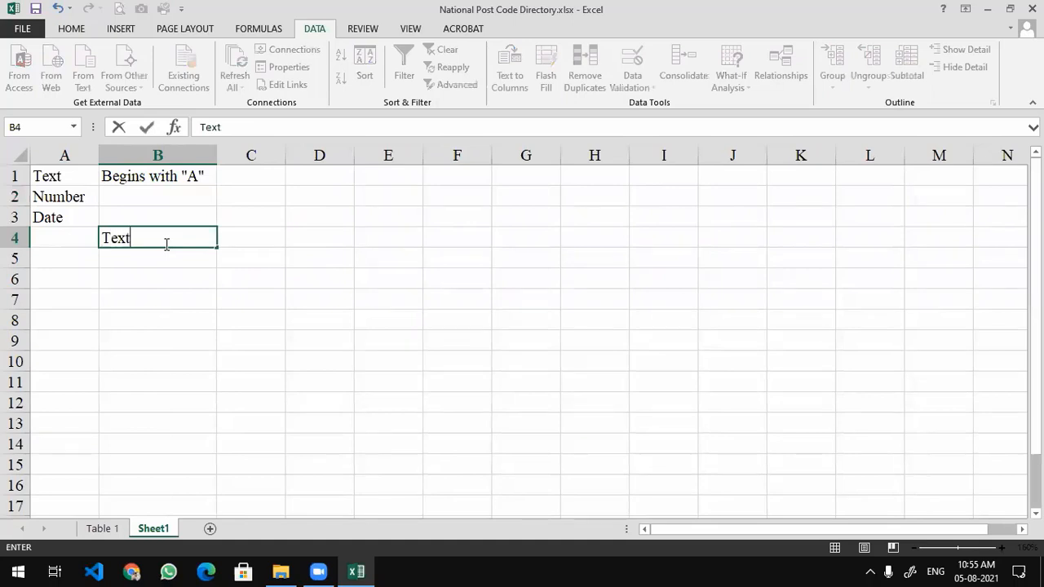
{"action": "key", "text": "Return"}
{"action": "type", "text": "Begins with \"A\""}
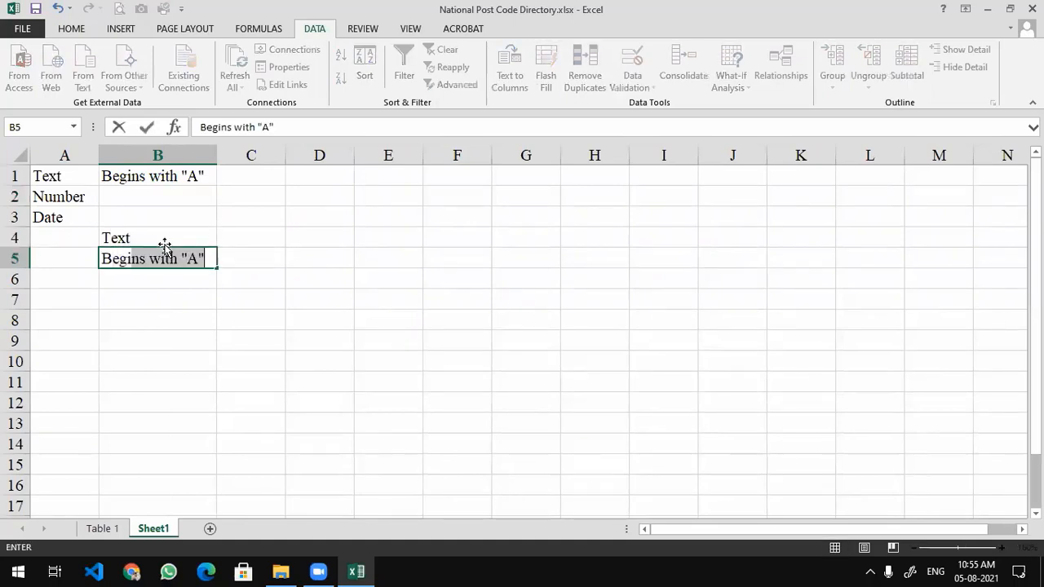
{"action": "key", "text": "Return"}
- Delete the old label rows 1 to 3 and the empty column A so the list starts in cell A1
{"action": "left_click_drag", "start_coordinate": [168, 179], "coordinate": [75, 219]}
{"action": "key", "text": "Left"}
{"action": "key", "text": "Delete"}
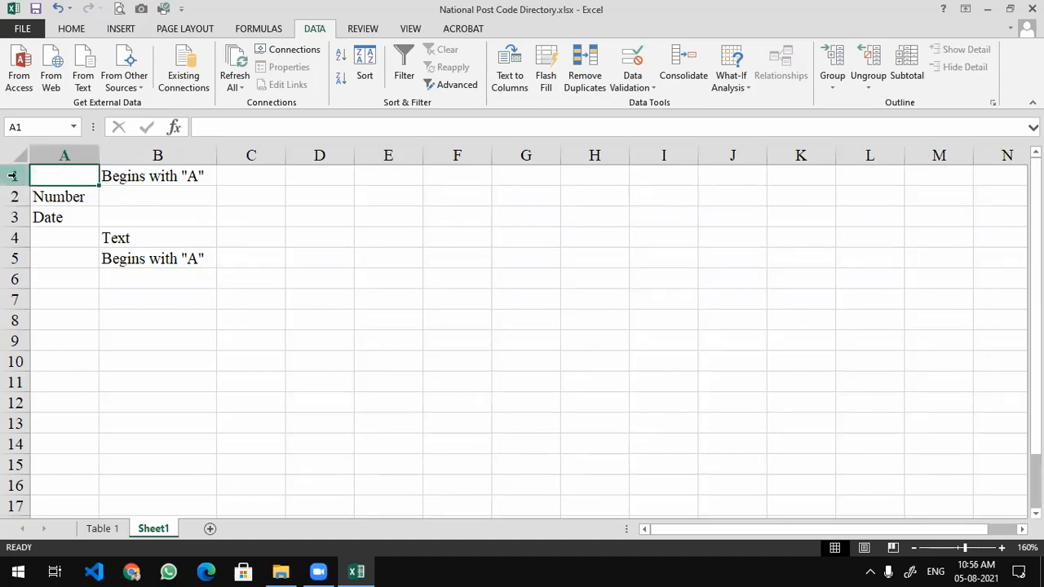
{"action": "left_click_drag", "start_coordinate": [12, 175], "coordinate": [11, 218]}
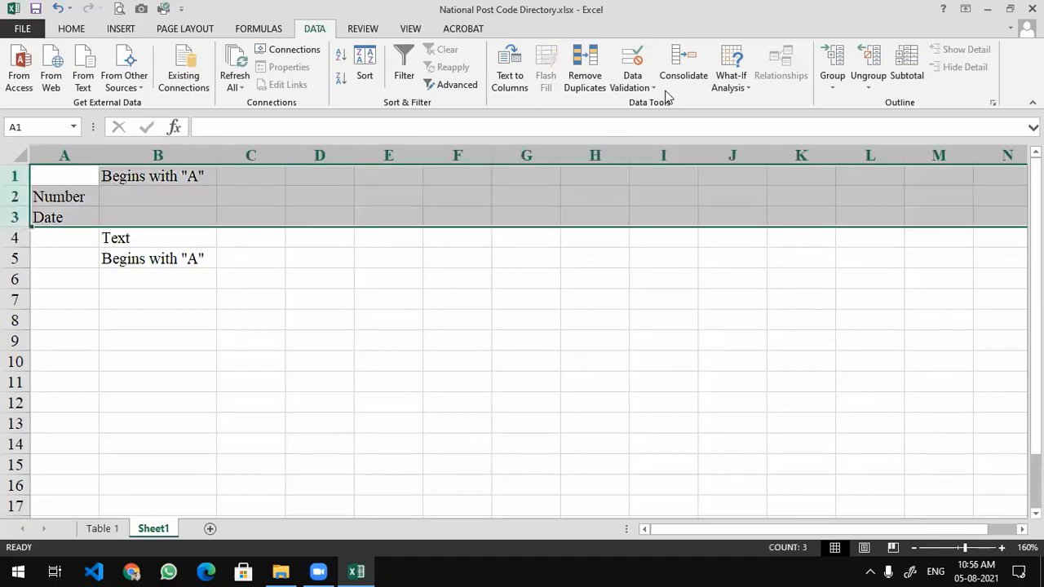
{"action": "left_click", "coordinate": [72, 28]}
{"action": "left_click", "coordinate": [803, 57]}
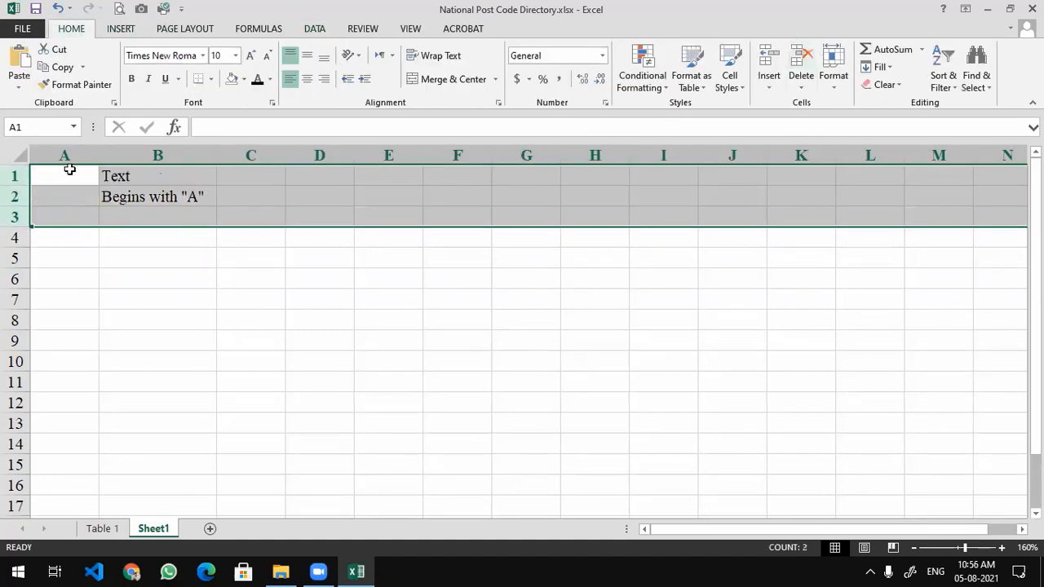
{"action": "left_click", "coordinate": [70, 169]}
{"action": "left_click", "coordinate": [81, 155]}
{"action": "left_click", "coordinate": [801, 57]}
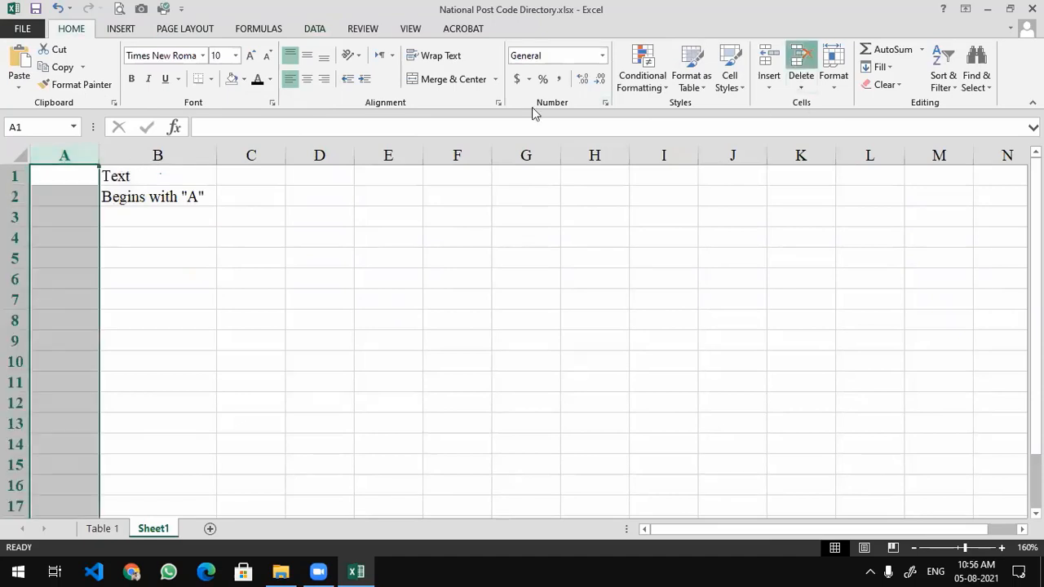
- Add the headings Number in B1 and Date in C1, and make the headings in A1 to C1 bold
{"action": "left_click", "coordinate": [183, 174]}
{"action": "type", "text": "Number"}
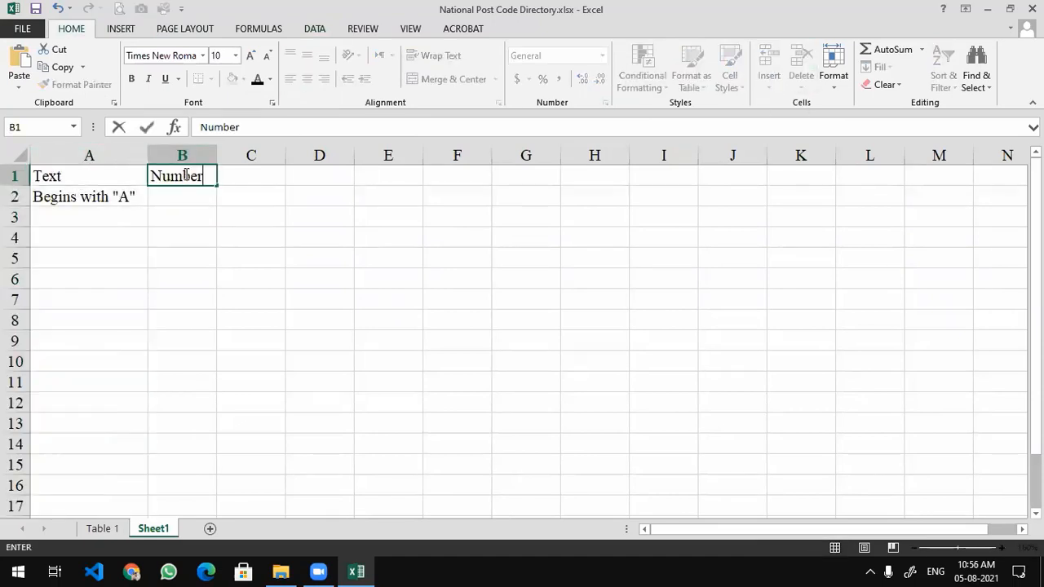
{"action": "key", "text": "Tab"}
{"action": "type", "text": "Date"}
{"action": "key", "text": "Return"}
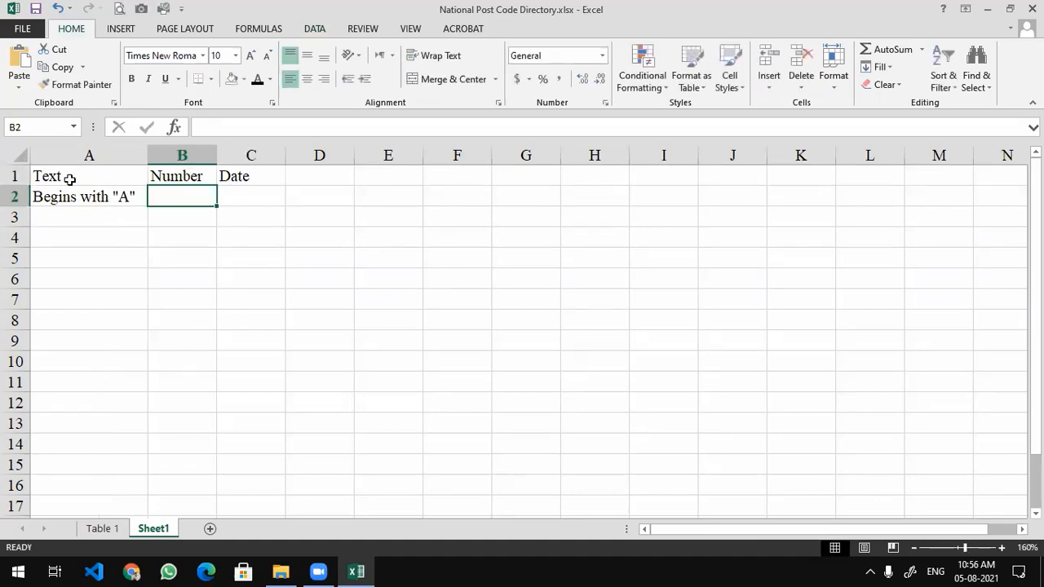
{"action": "left_click_drag", "start_coordinate": [71, 176], "coordinate": [253, 174]}
{"action": "key", "text": "ctrl+b"}
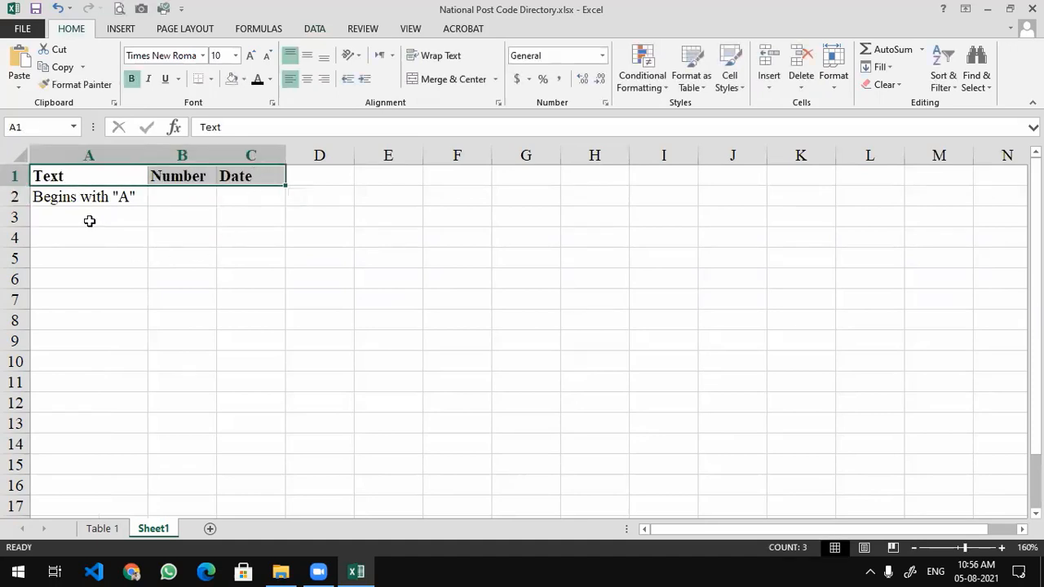
- Enter the example criterion End with "I" in cell A3 of the Text column
{"action": "left_click", "coordinate": [89, 219]}
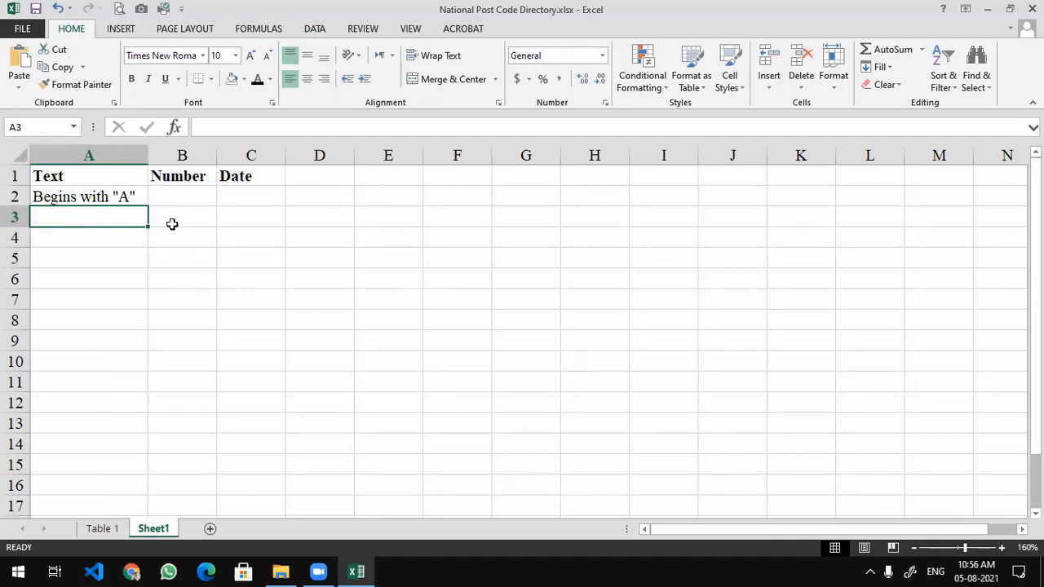
{"action": "left_click", "coordinate": [98, 197]}
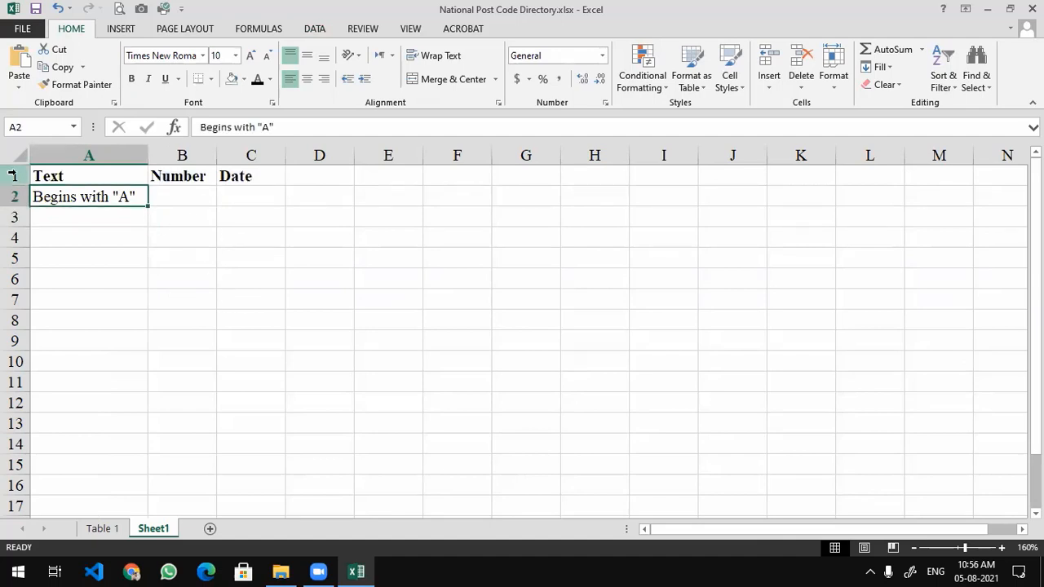
{"action": "left_click", "coordinate": [52, 222]}
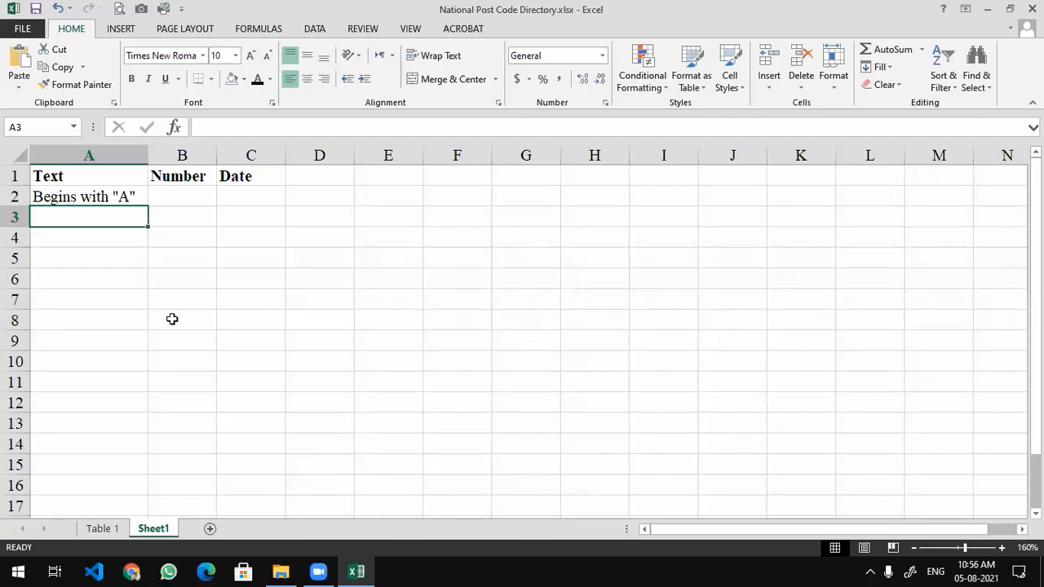
{"action": "type", "text": "End"}
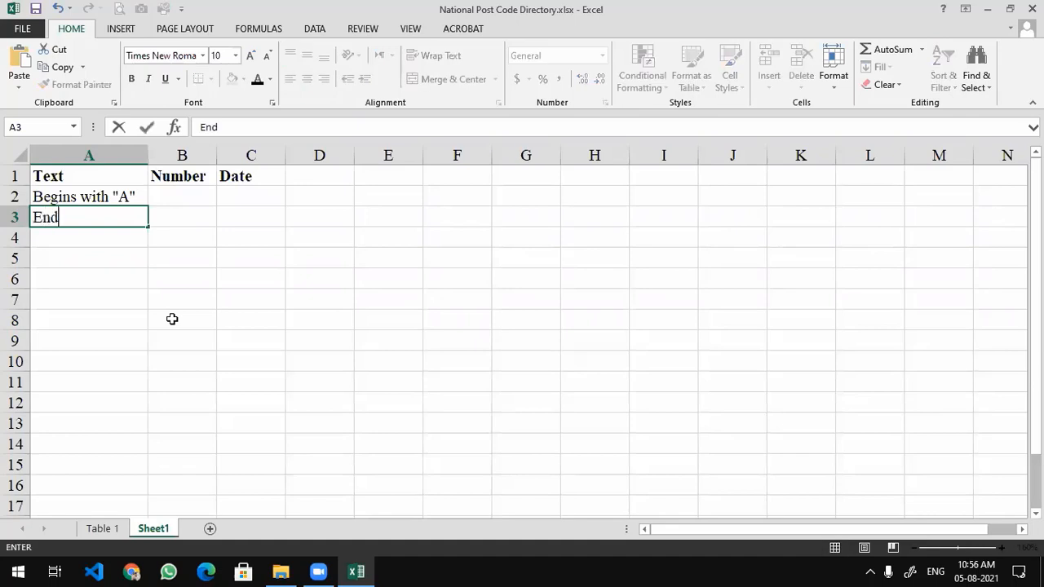
{"action": "type", "text": " with \"I"}
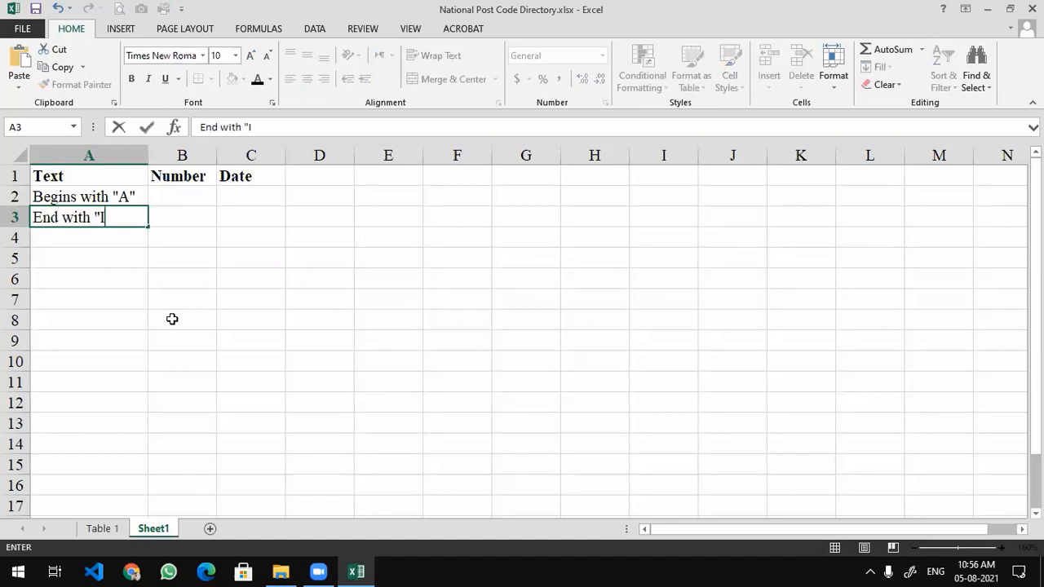
{"action": "type", "text": "\""}
{"action": "key", "text": "Return"}
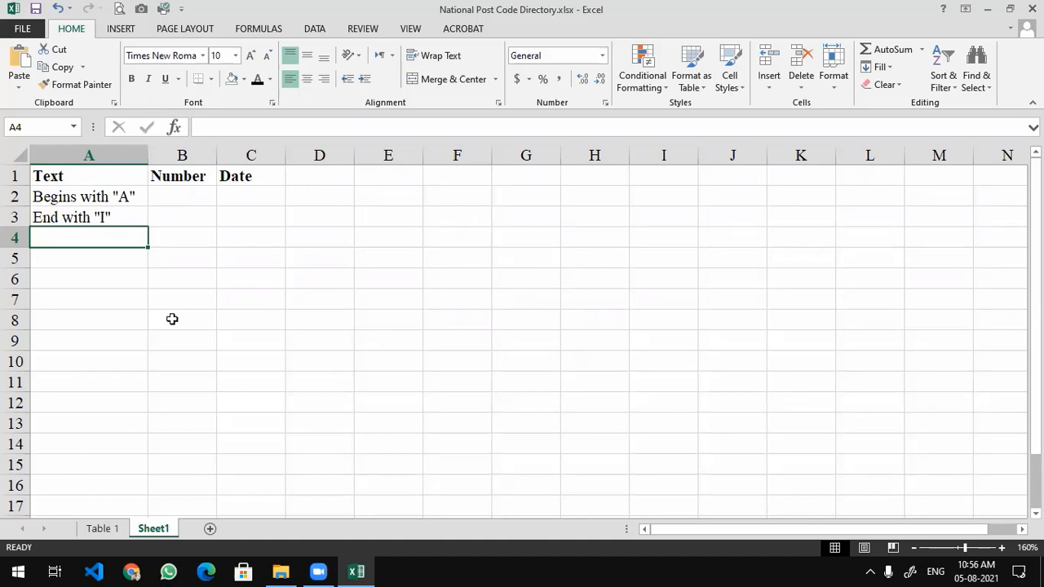
- Enter the text criteria Contains "FA" in cell A4 and Does Not Contain "A" in cell A5
{"action": "type", "text": "Contains"}
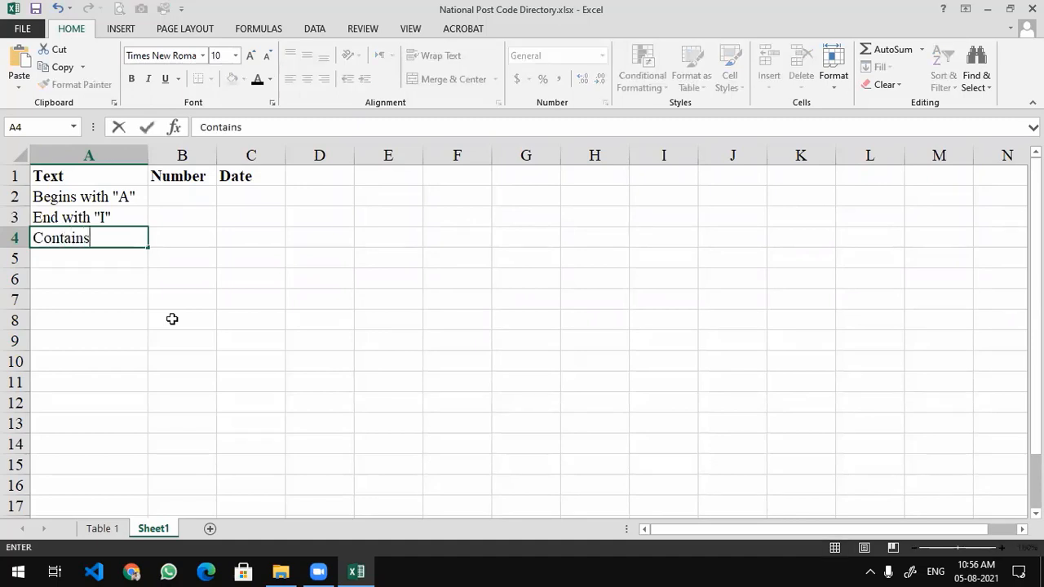
{"action": "type", "text": " \"FA\""}
{"action": "key", "text": "Return"}
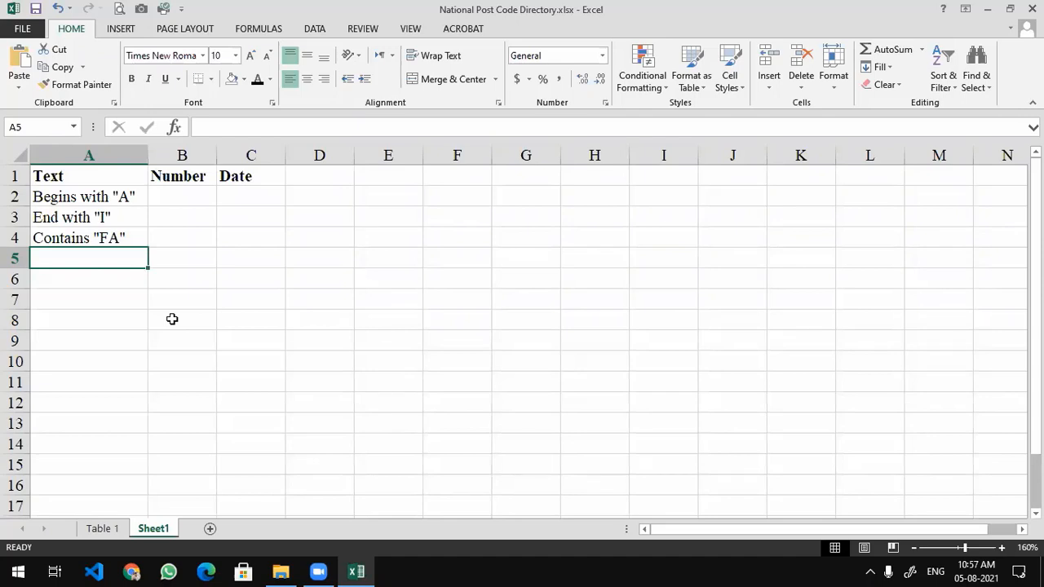
{"action": "type", "text": "Do"}
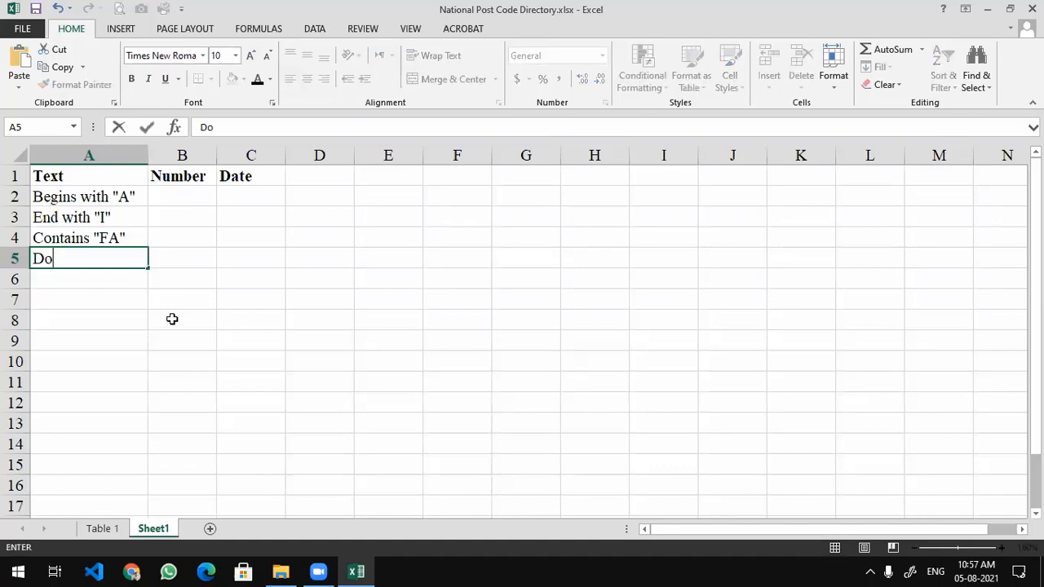
{"action": "type", "text": "es Not Contain"}
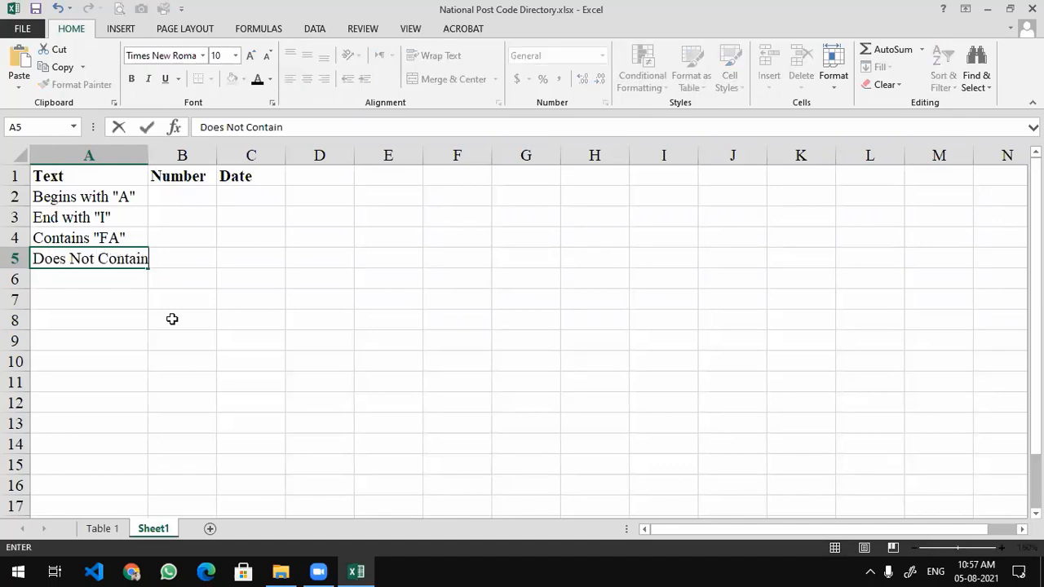
{"action": "type", "text": " \"A\""}
{"action": "key", "text": "Return"}
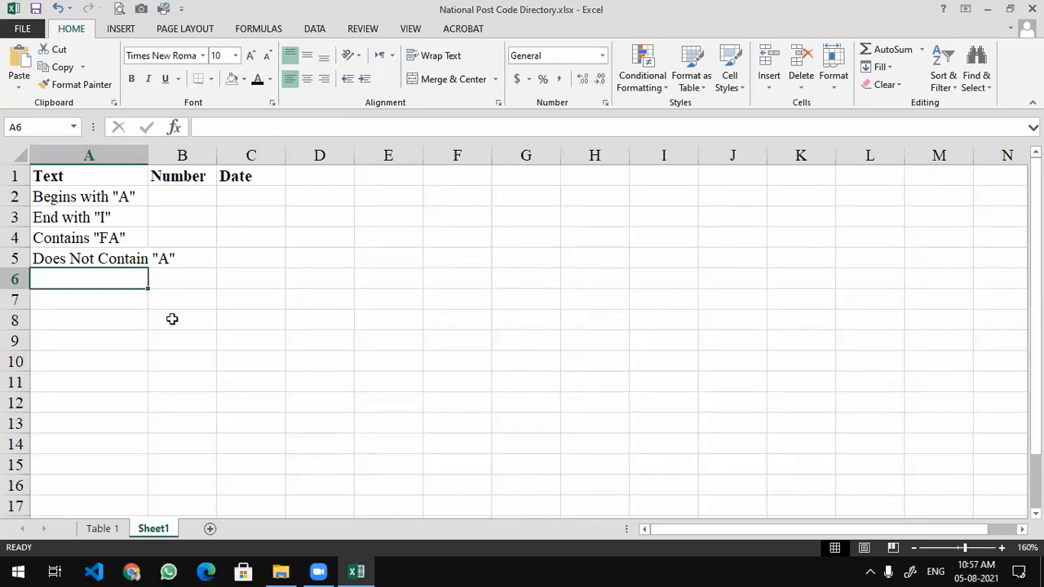
- Review the first text criteria and widen column A to fit its longest entry
{"action": "left_click", "coordinate": [116, 196]}
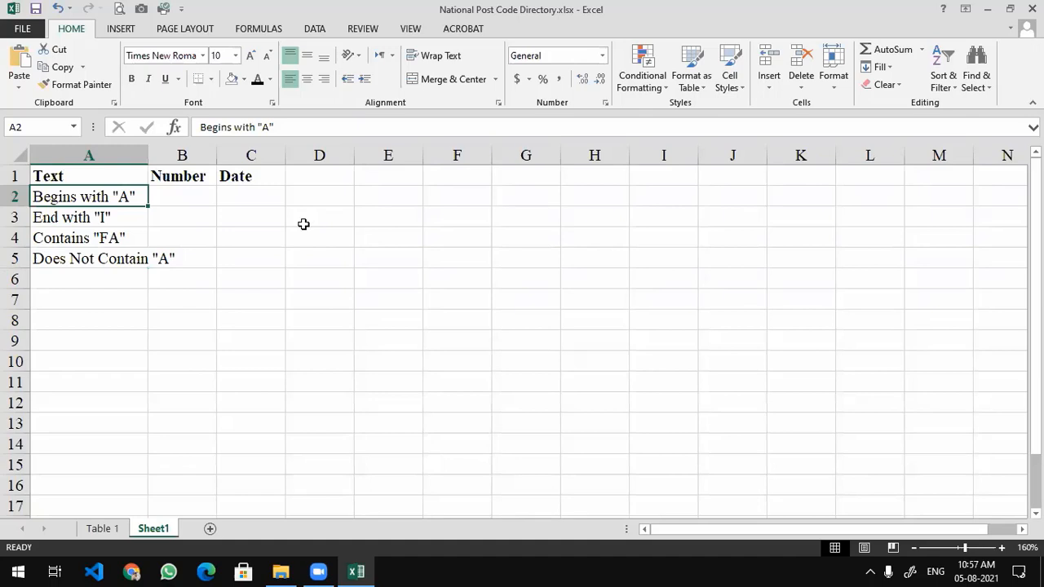
{"action": "key", "text": "Down"}
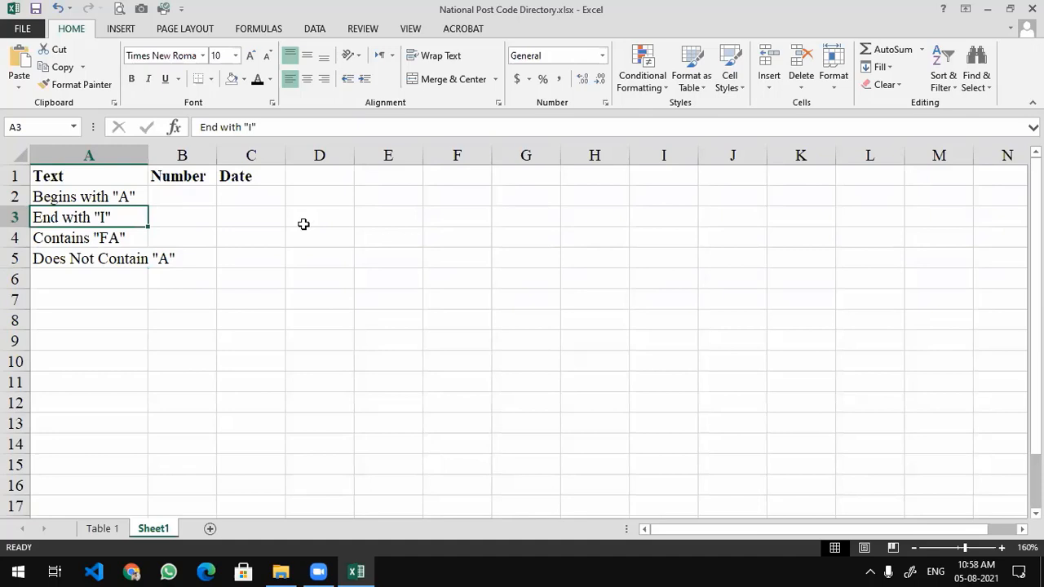
{"action": "key", "text": "Down"}
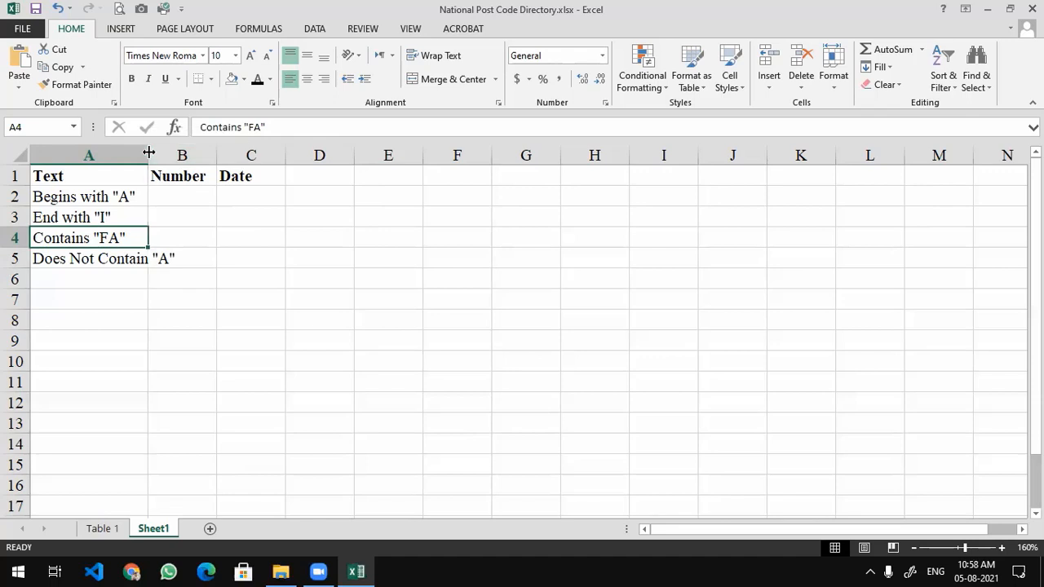
{"action": "left_click_drag", "start_coordinate": [149, 153], "coordinate": [191, 154]}
{"action": "left_click", "coordinate": [233, 194]}
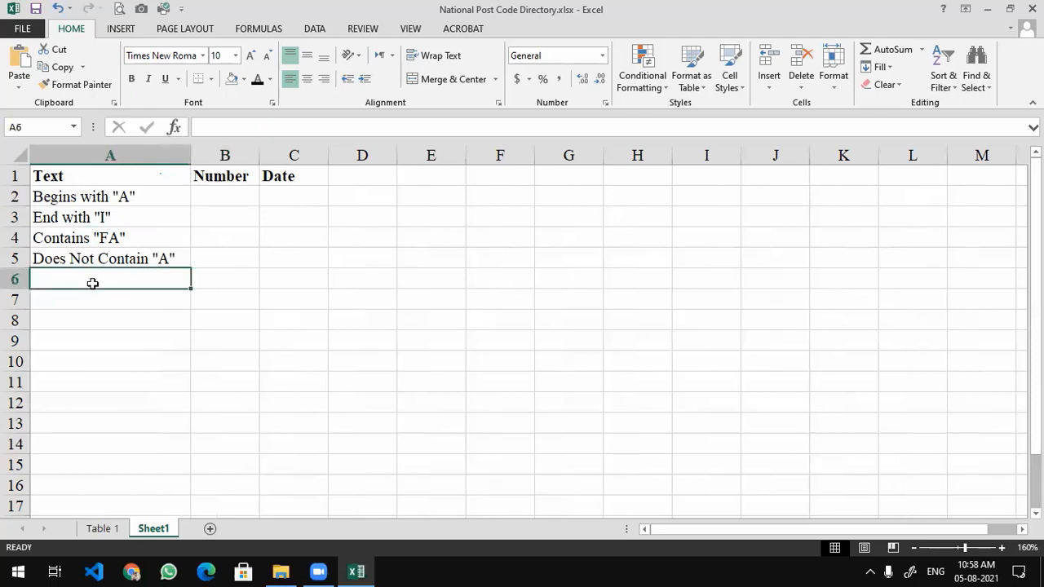
- Enter a sample person's name in capitals in cell A6 of the Text column
{"action": "type", "text": "ANIS"}
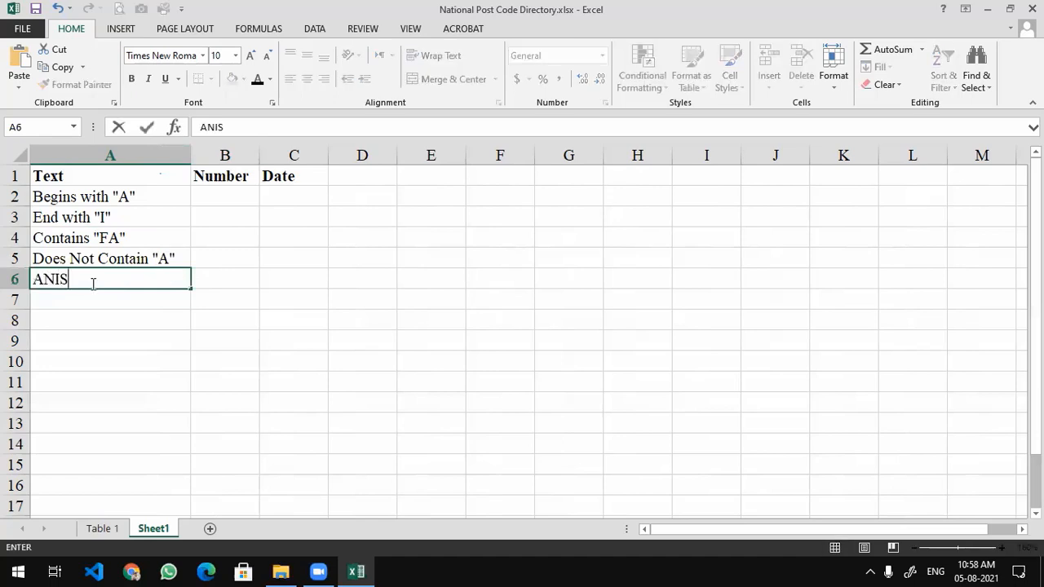
{"action": "key", "text": "Return"}
{"action": "left_click", "coordinate": [92, 283]}
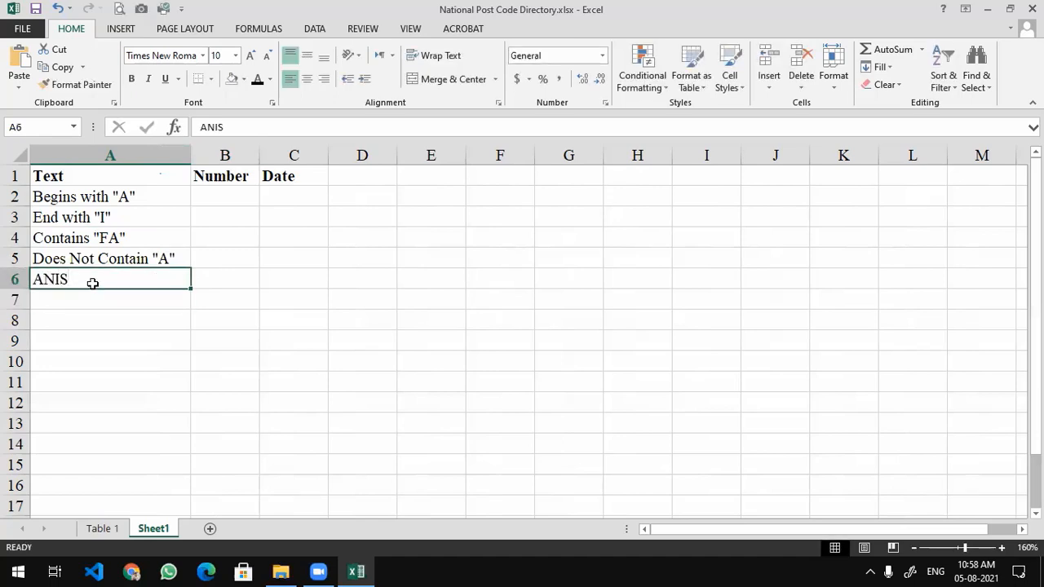
{"action": "key", "text": "Tab"}
{"action": "left_click", "coordinate": [92, 283]}
- Enter the example values 5 in cell B2 and 10 in cell B3 under the Number heading
{"action": "key", "text": "Tab"}
{"action": "key", "text": "Up"}
{"action": "key", "text": "Up"}
{"action": "key", "text": "Up"}
{"action": "key", "text": "Up"}
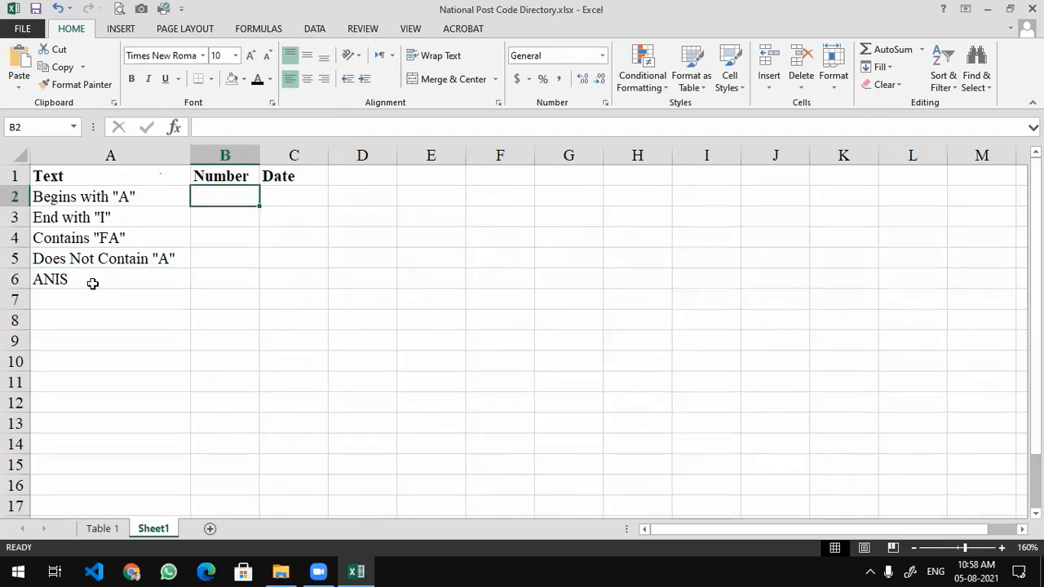
{"action": "type", "text": "5"}
{"action": "key", "text": "Return"}
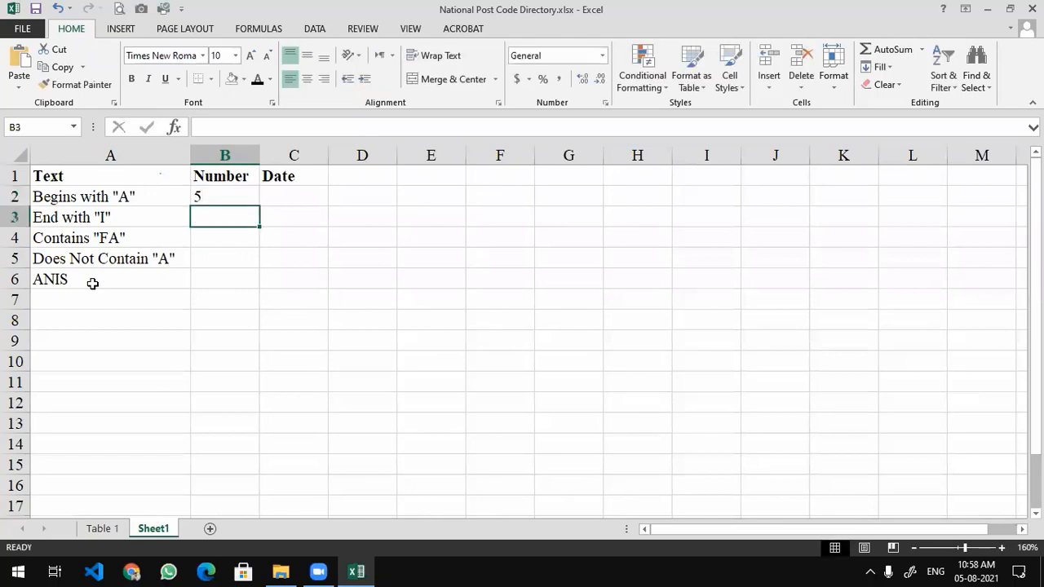
{"action": "type", "text": "10"}
{"action": "key", "text": "Return"}
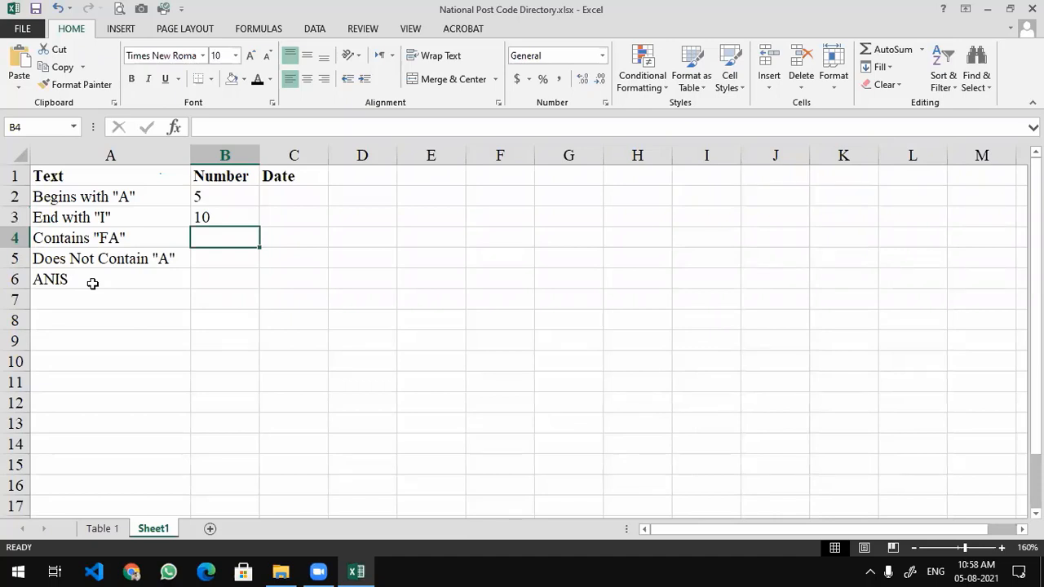
- Enter the number criteria >8 in cell B4 and <10 in cell B5
{"action": "type", "text": ">8"}
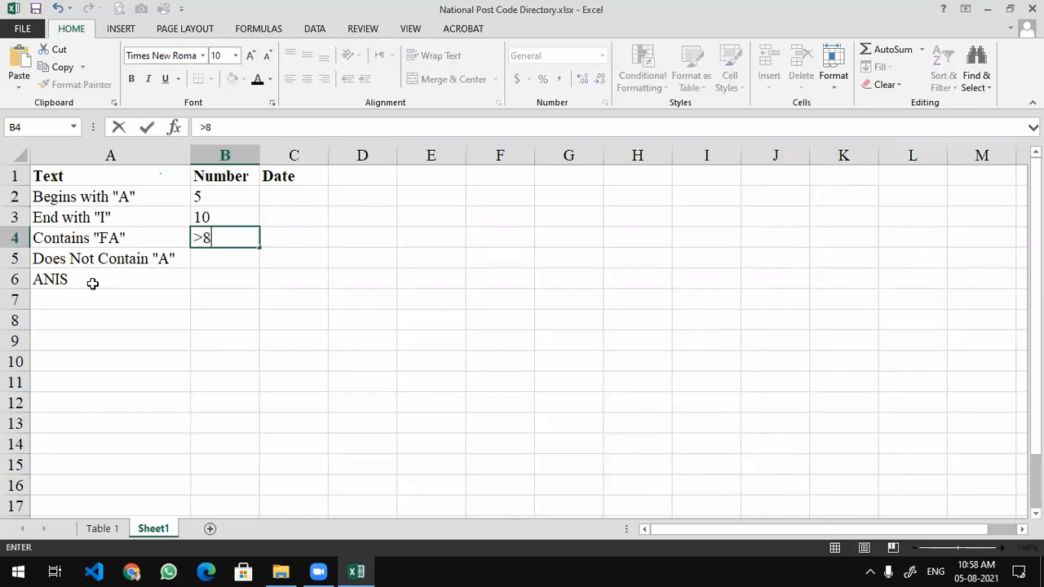
{"action": "key", "text": "Return"}
{"action": "key", "text": "Up"}
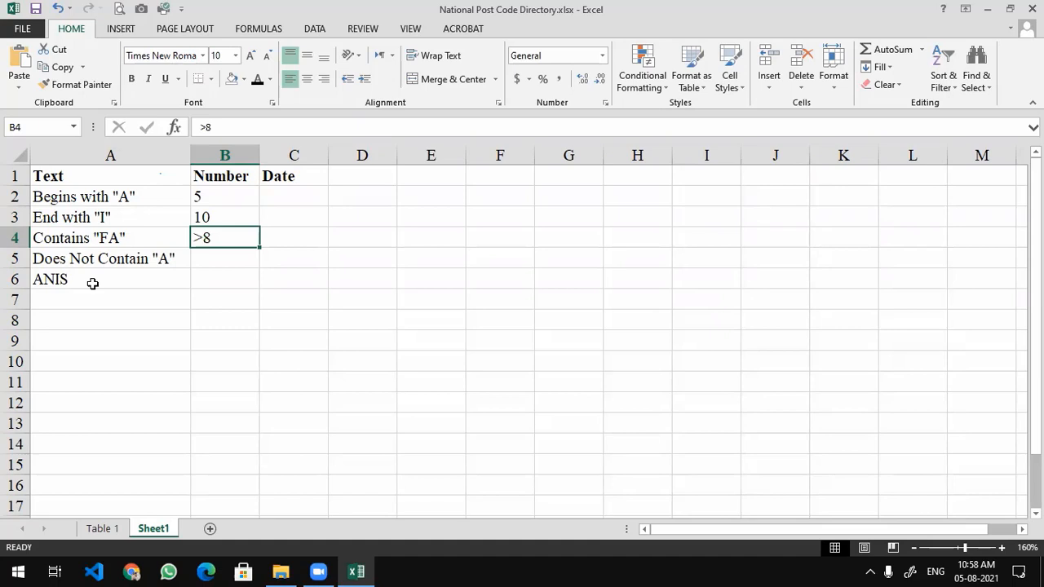
{"action": "key", "text": "Down"}
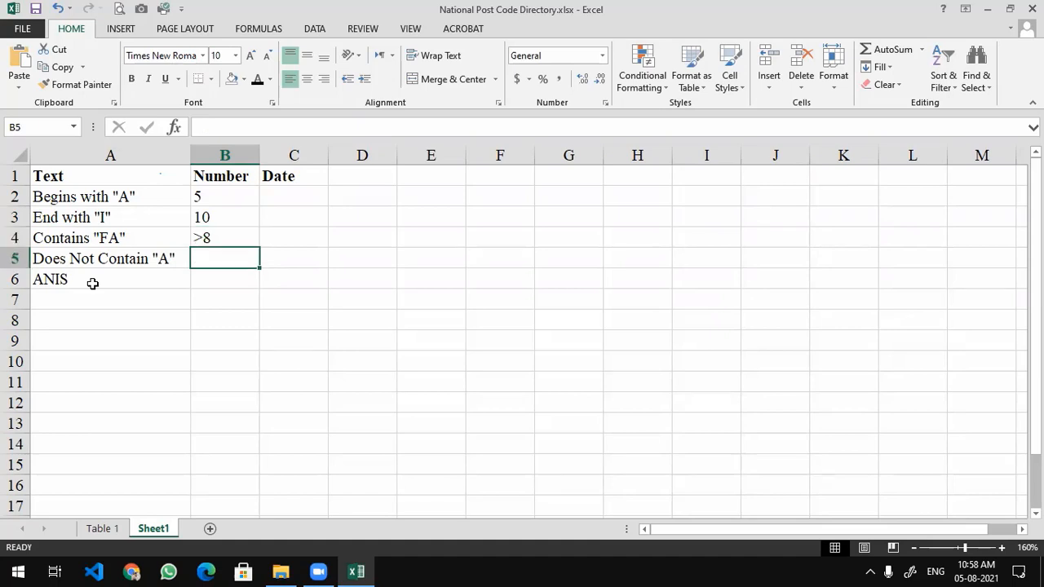
{"action": "type", "text": "<10"}
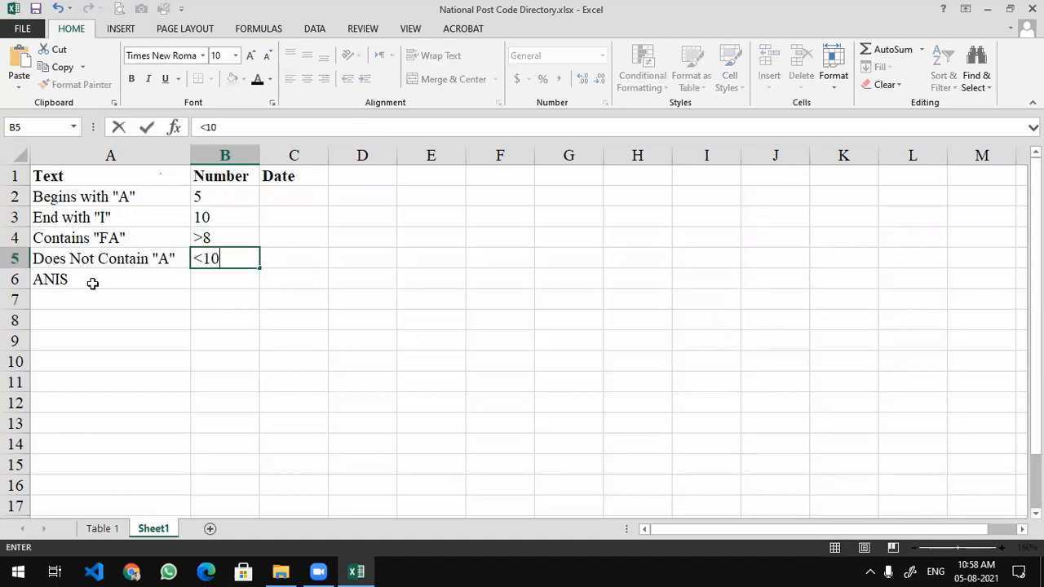
{"action": "key", "text": "Return"}
{"action": "key", "text": "Up"}
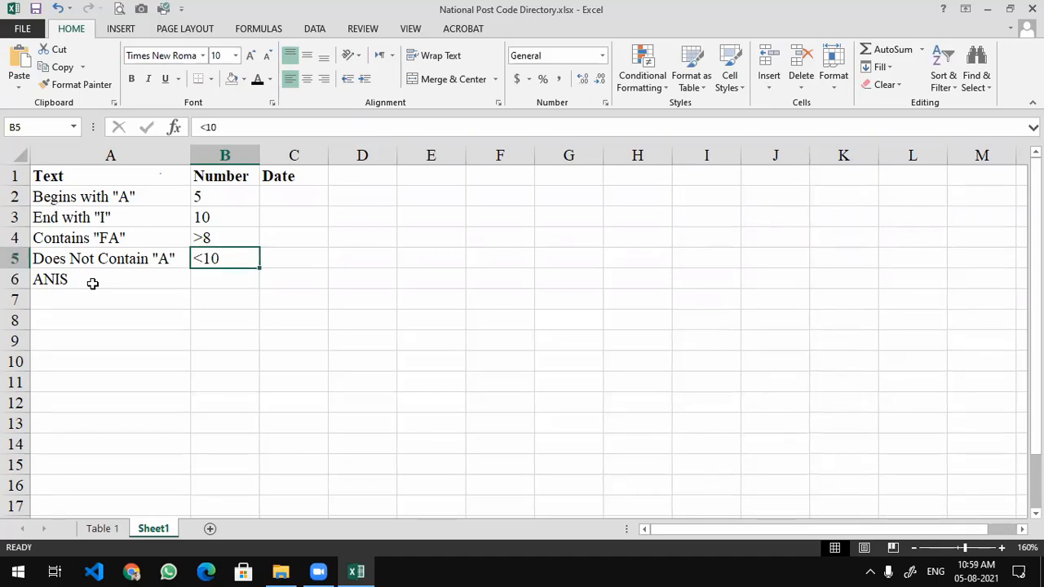
- Enter the number criteria >=8 in cell B6 and <=8 in cell B7 under the Number heading
{"action": "key", "text": "Down"}
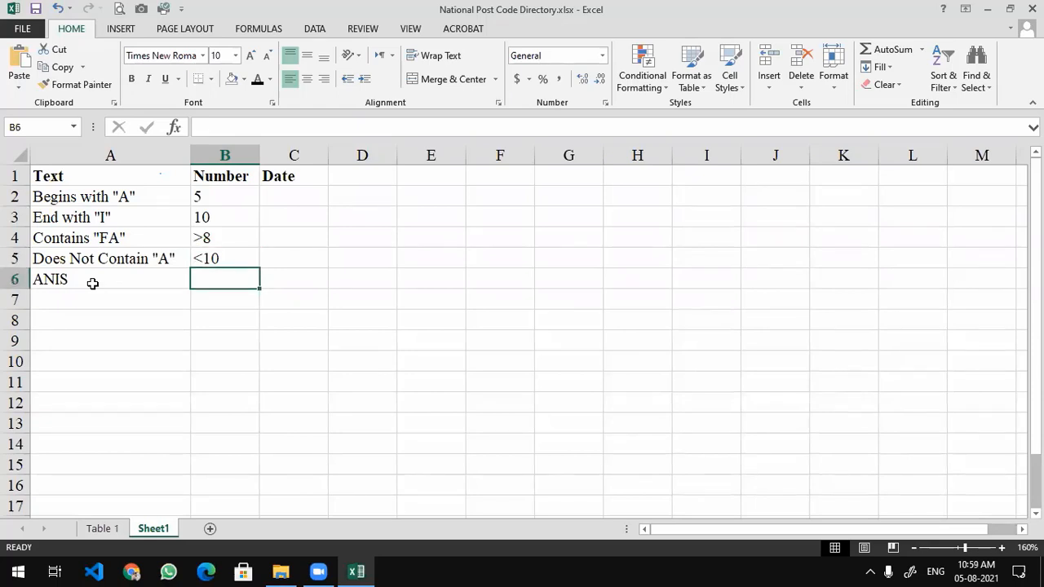
{"action": "key", "text": "Up"}
{"action": "key", "text": "Up"}
{"action": "key", "text": "Down"}
{"action": "key", "text": "Down"}
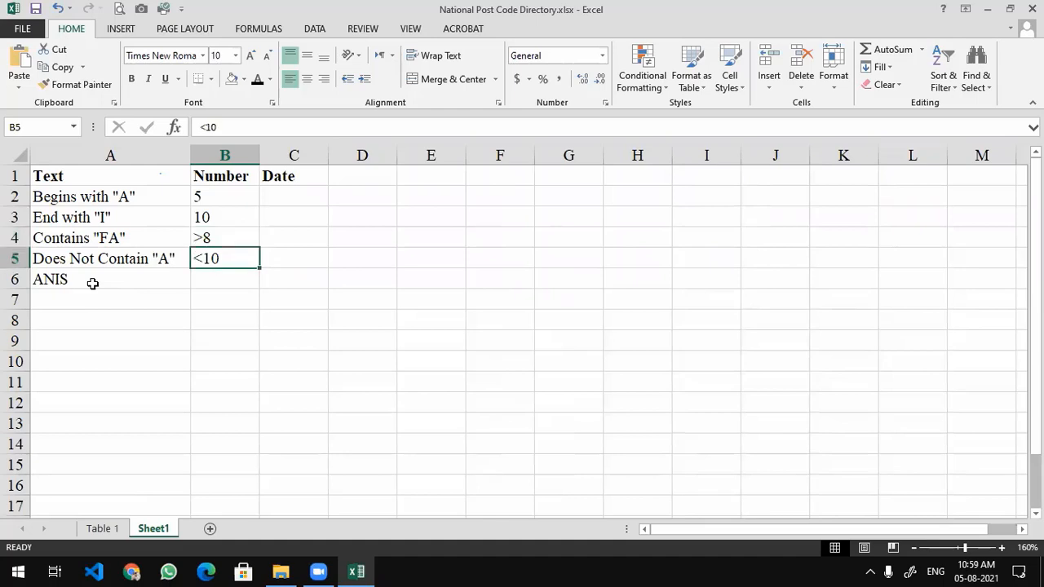
{"action": "type", "text": ">8"}
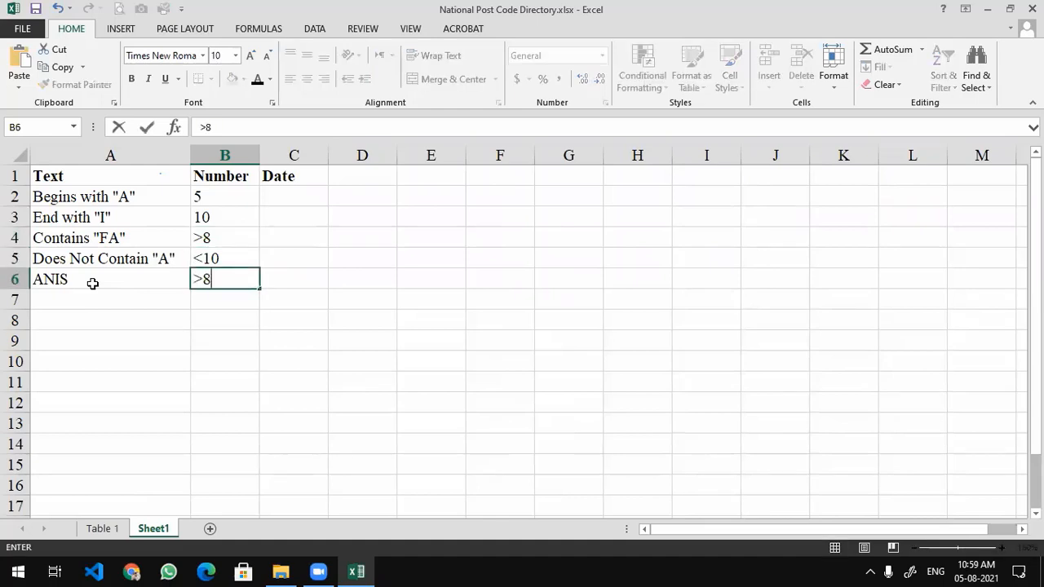
{"action": "key", "text": "BackSpace"}
{"action": "type", "text": "=8"}
{"action": "key", "text": "Return"}
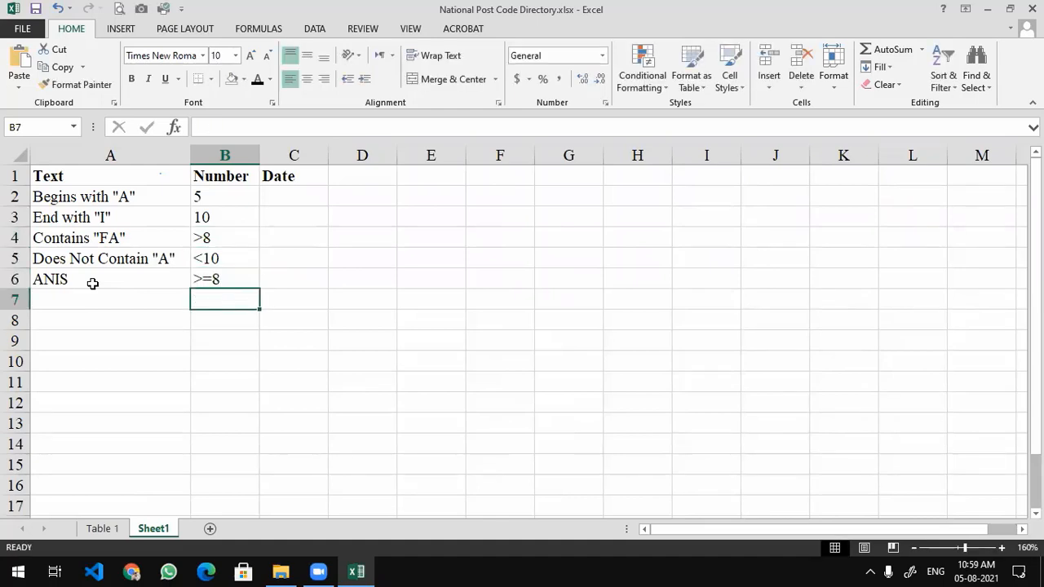
{"action": "type", "text": "<=8"}
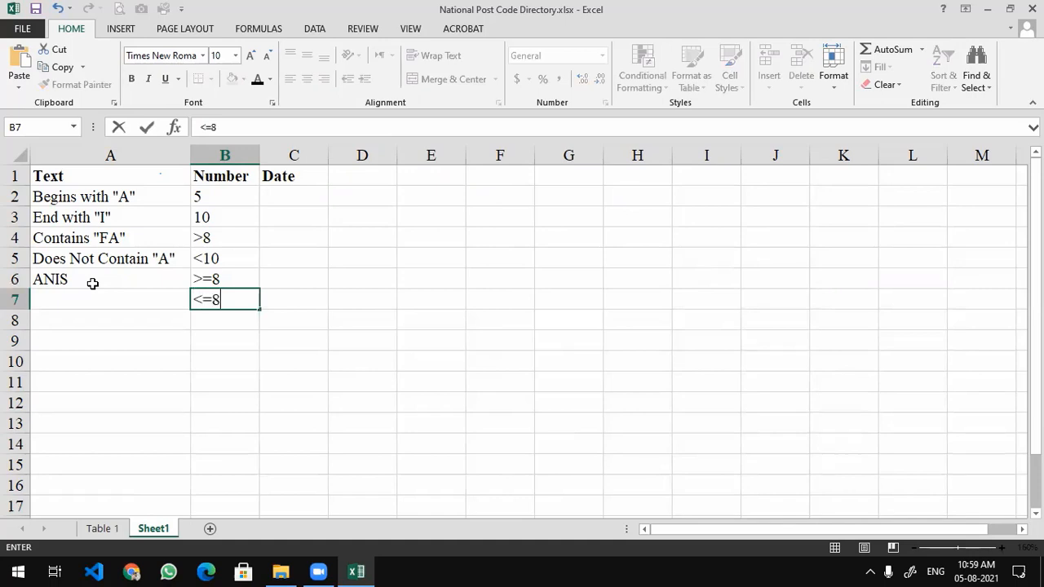
{"action": "key", "text": "Return"}
- Enter the date criteria Today, Tomorrow and Yesterday in cells C2 to C4 under the Date heading
{"action": "key", "text": "Up"}
{"action": "key", "text": "Up"}
{"action": "key", "text": "Right"}
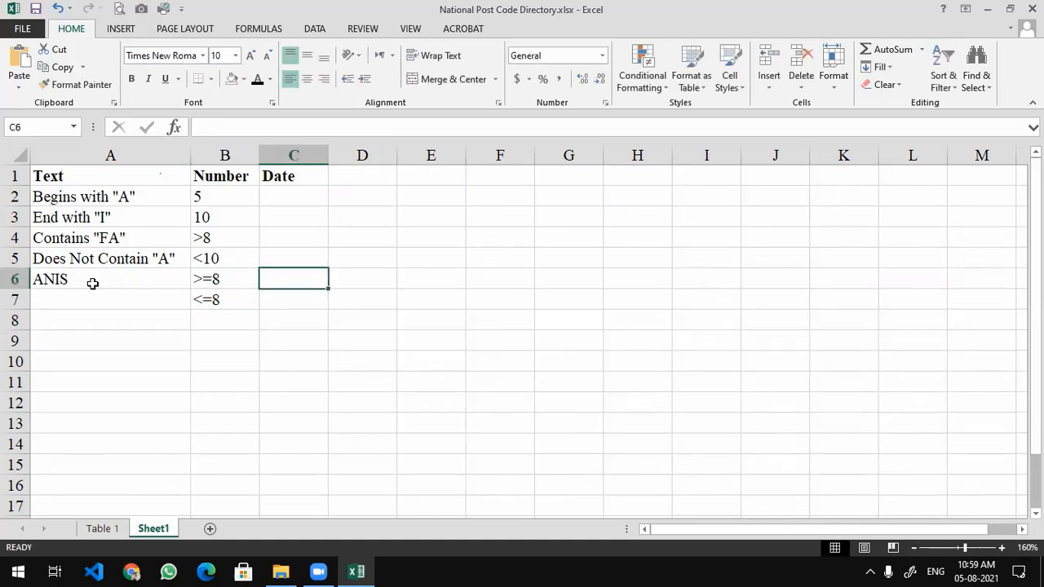
{"action": "key", "text": "Left"}
{"action": "key", "text": "Down"}
{"action": "key", "text": "Right"}
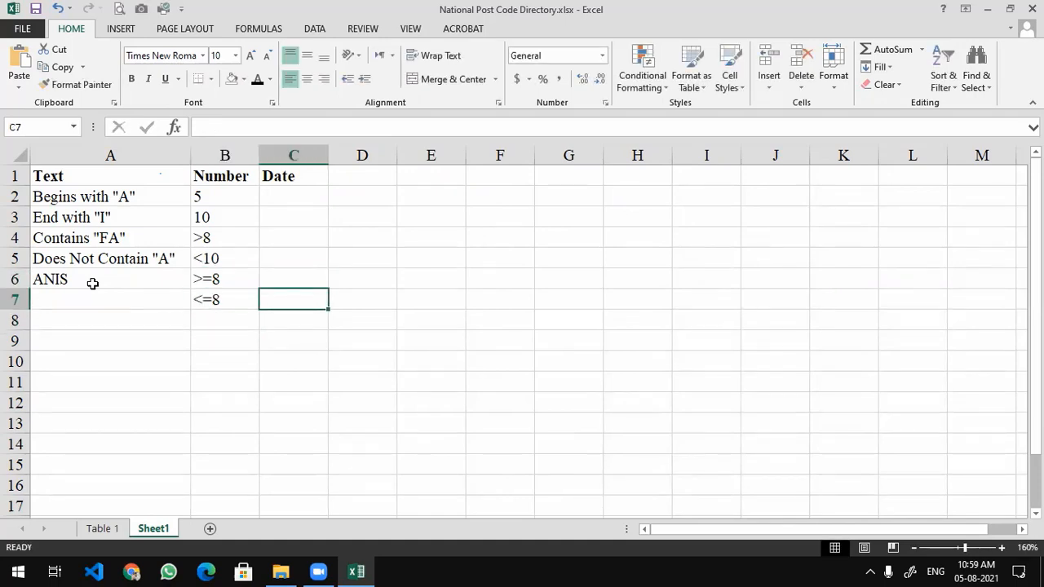
{"action": "key", "text": "Up"}
{"action": "key", "text": "Up"}
{"action": "key", "text": "Up"}
{"action": "key", "text": "Up"}
{"action": "key", "text": "Up"}
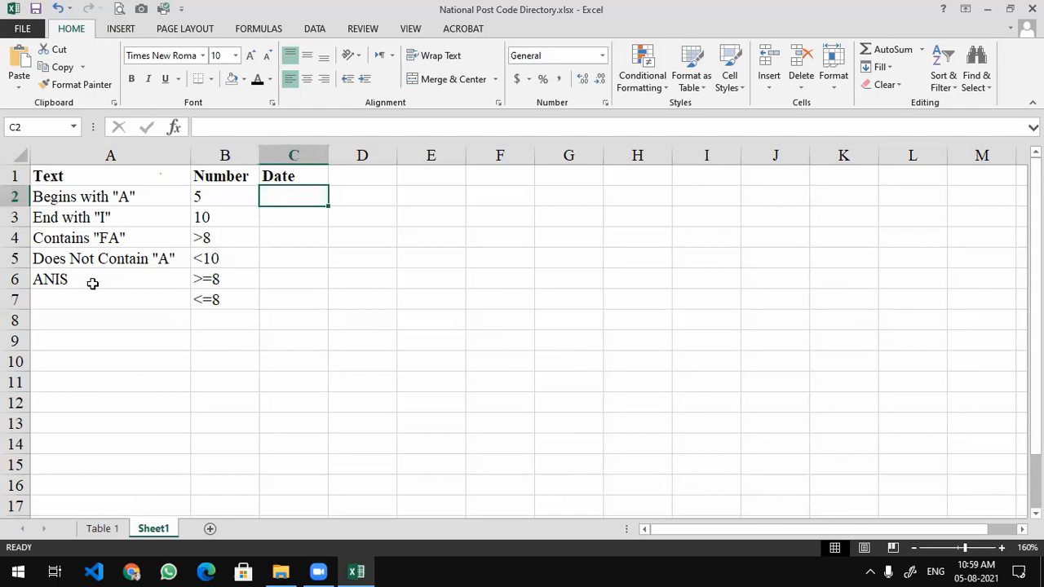
{"action": "type", "text": "Today"}
{"action": "key", "text": "Return"}
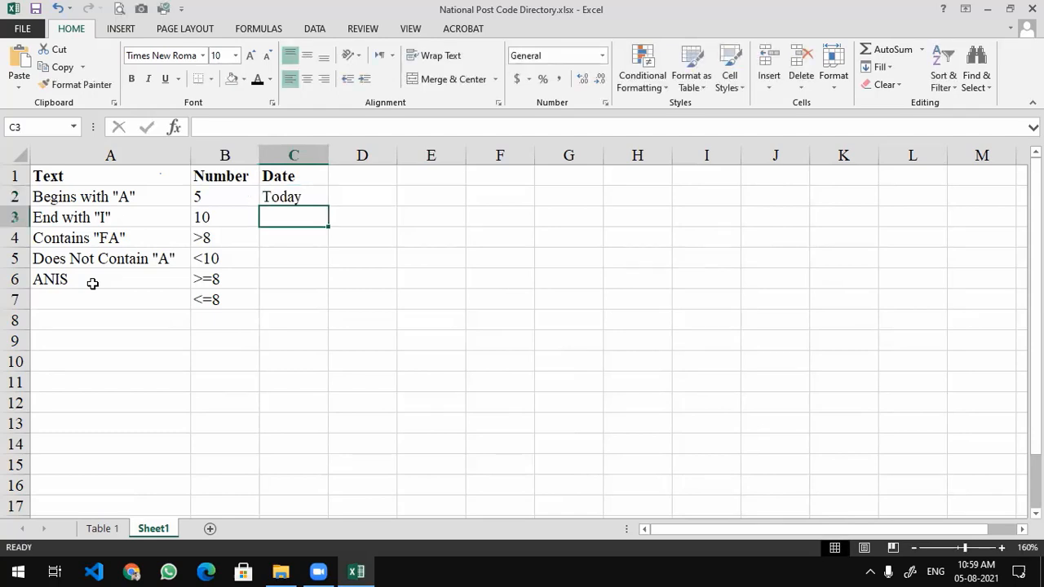
{"action": "type", "text": "Tomorrow"}
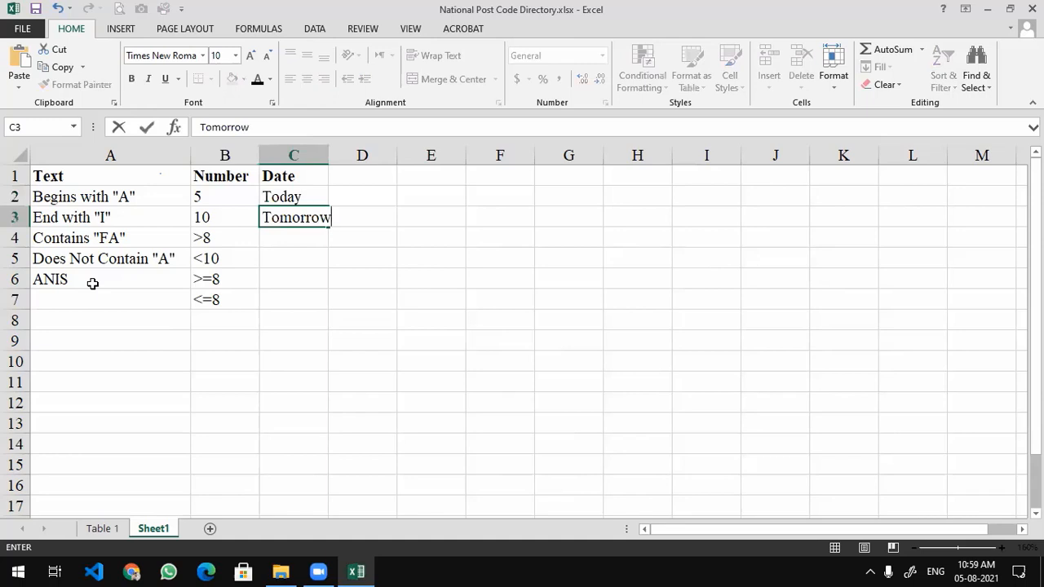
{"action": "key", "text": "Return"}
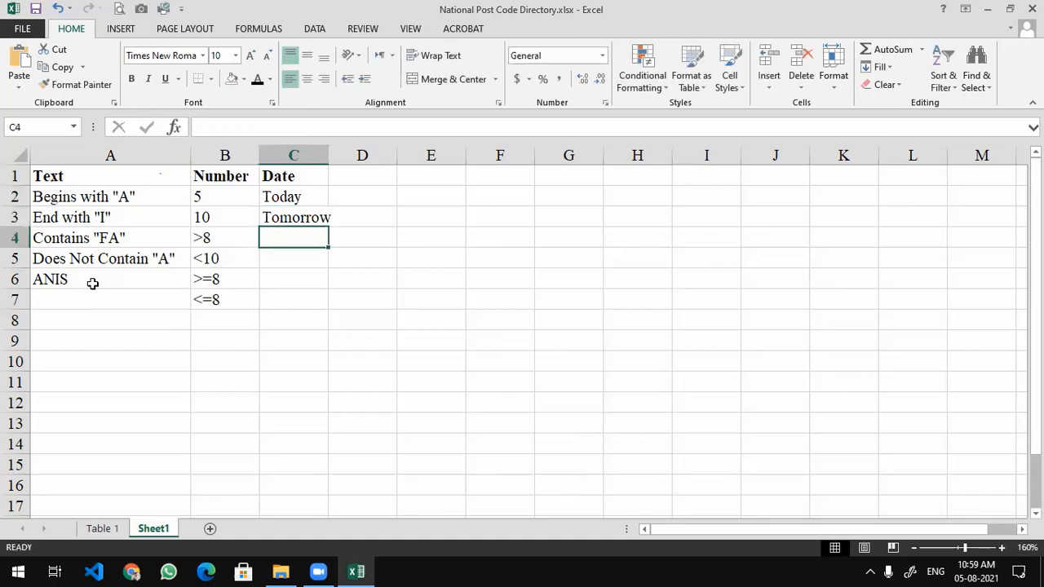
{"action": "type", "text": "Yesterday"}
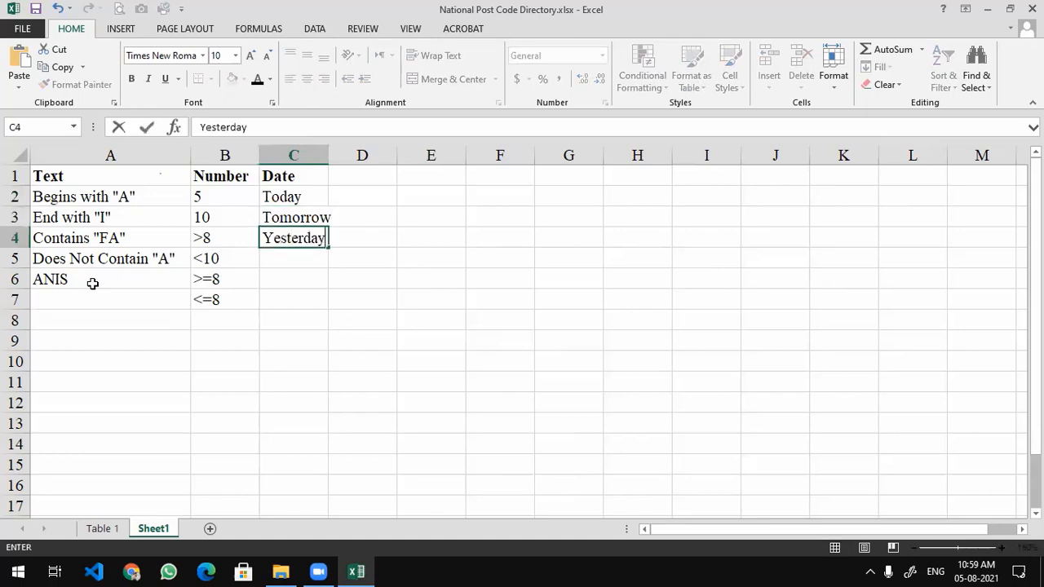
{"action": "key", "text": "Return"}
- Enter the date criteria This Month, This Week and Custom in cells C5 to C7
{"action": "type", "text": "This "}
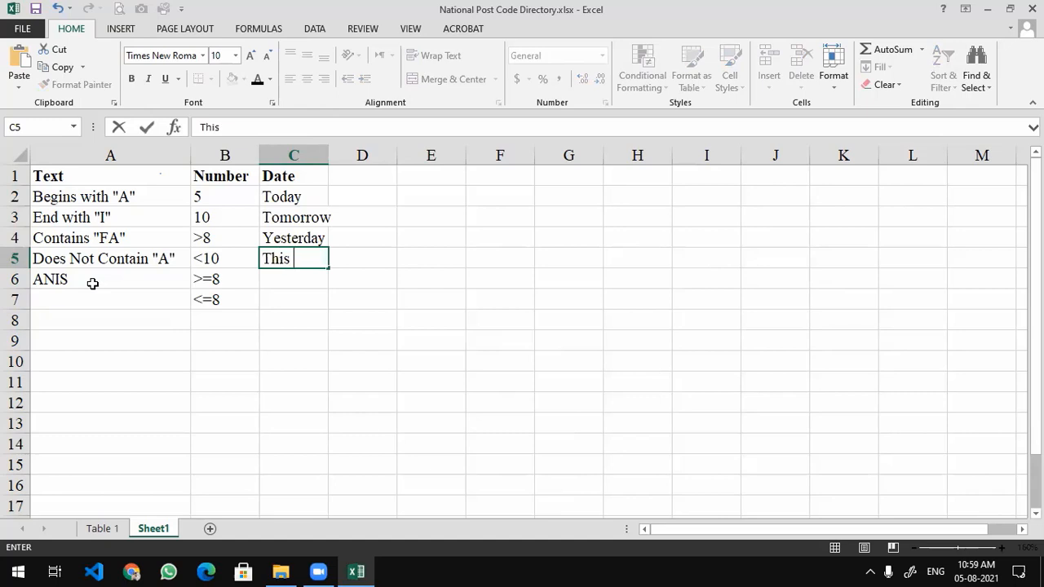
{"action": "type", "text": "Month"}
{"action": "key", "text": "Return"}
{"action": "type", "text": "This W"}
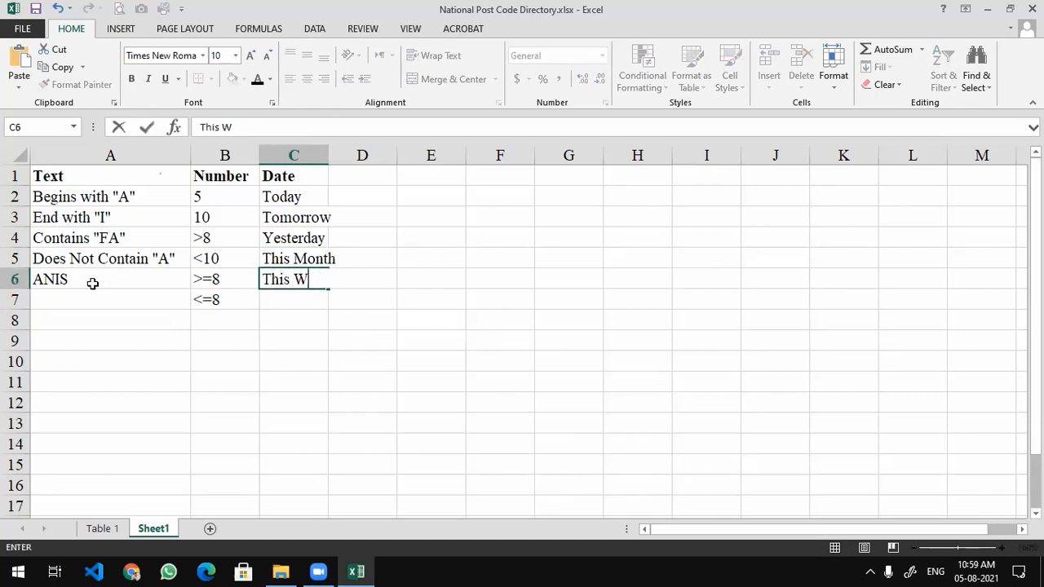
{"action": "type", "text": "eek"}
{"action": "key", "text": "Return"}
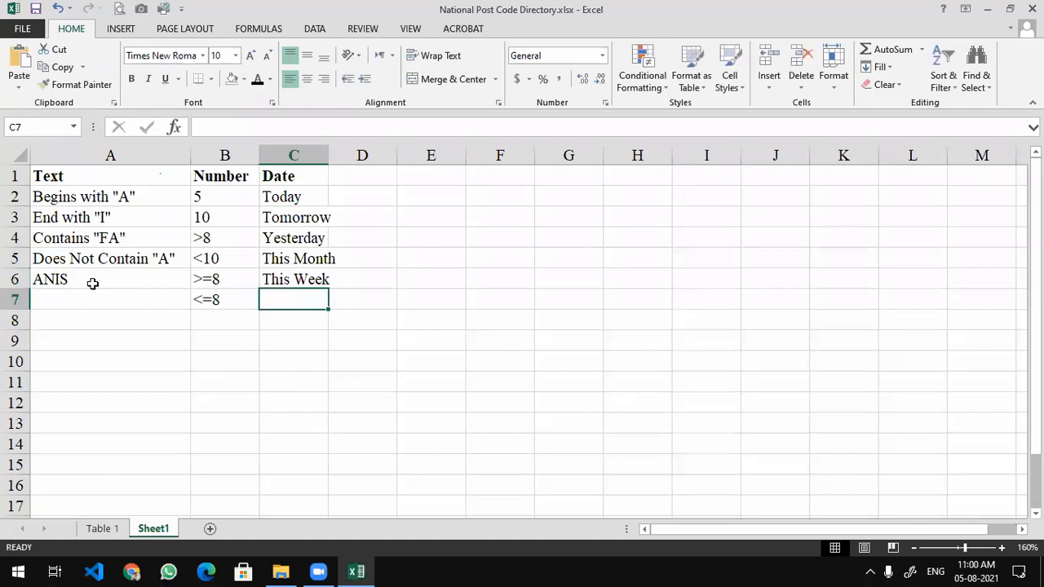
{"action": "type", "text": "Custom"}
{"action": "key", "text": "Return"}
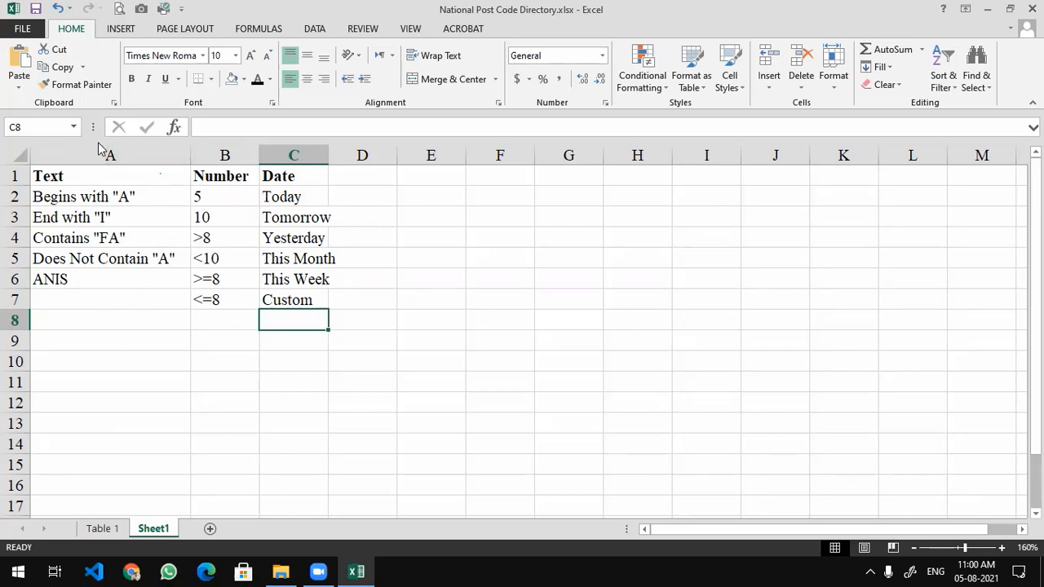
{"action": "left_click", "coordinate": [401, 73]}
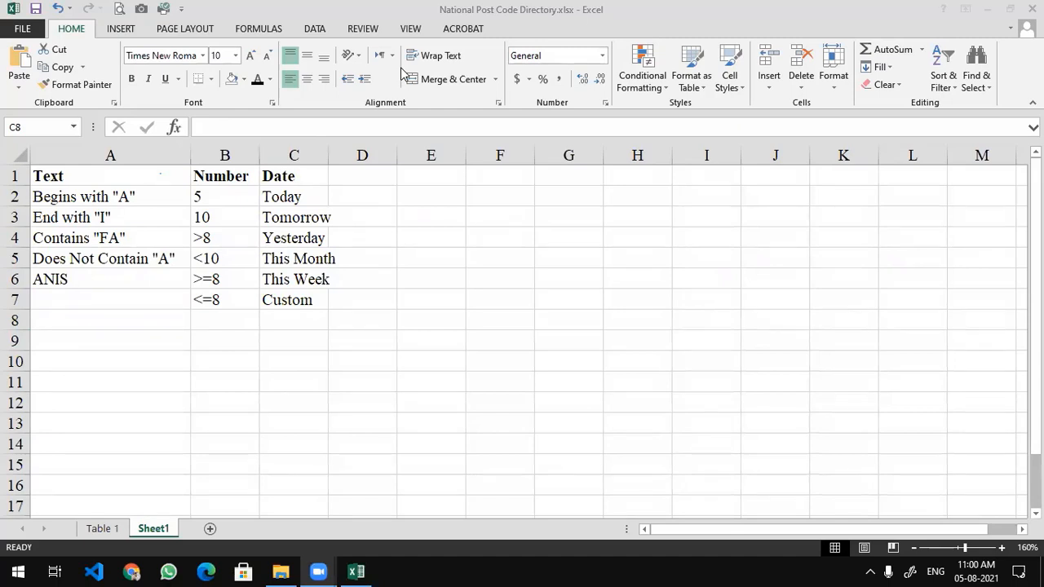
{"action": "left_click", "coordinate": [246, 381]}
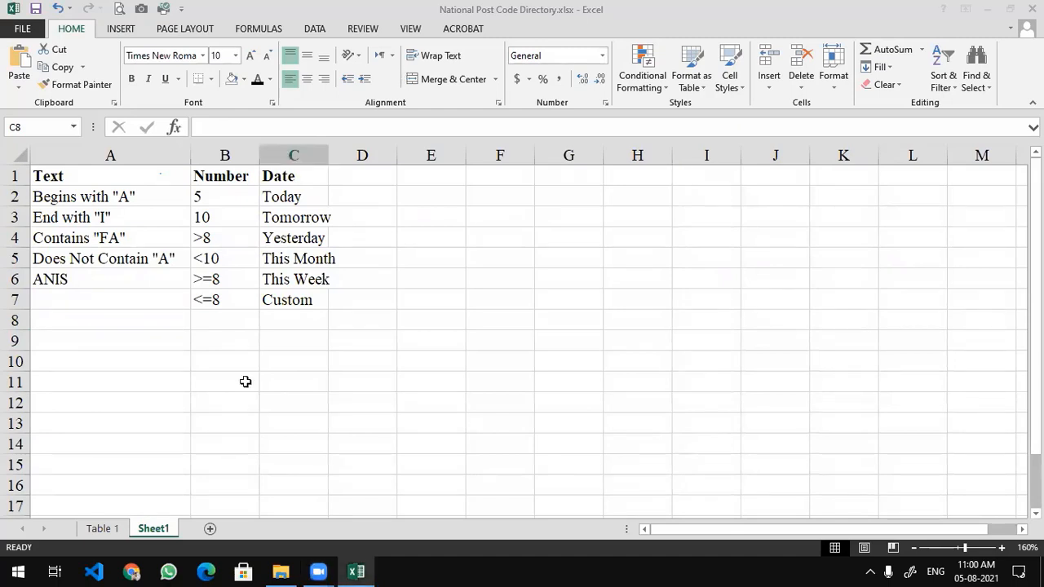
{"action": "left_click", "coordinate": [873, 73]}
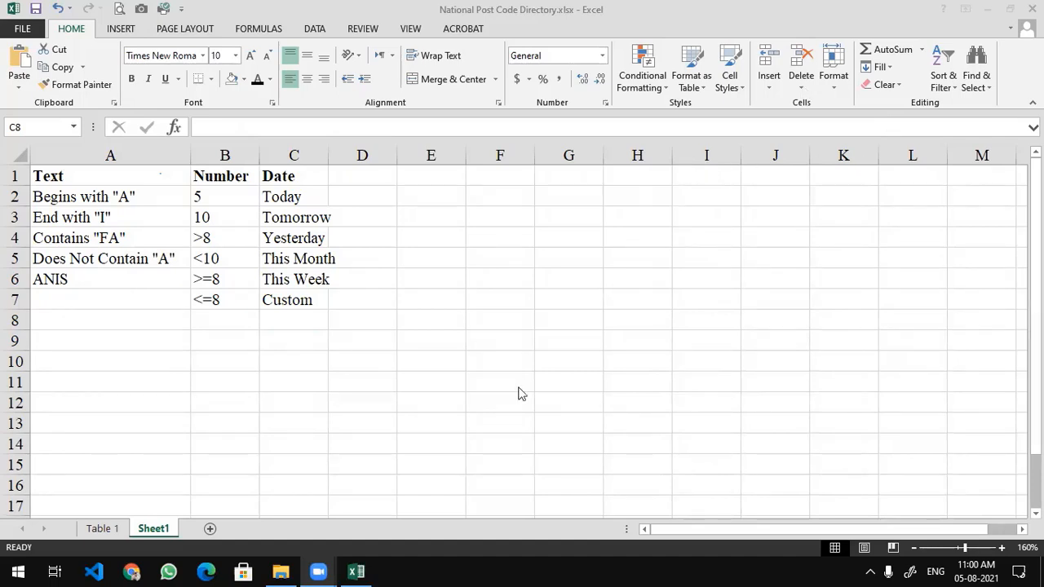
{"action": "left_click", "coordinate": [235, 350]}
{"action": "left_click", "coordinate": [209, 279]}
{"action": "left_click", "coordinate": [235, 239]}
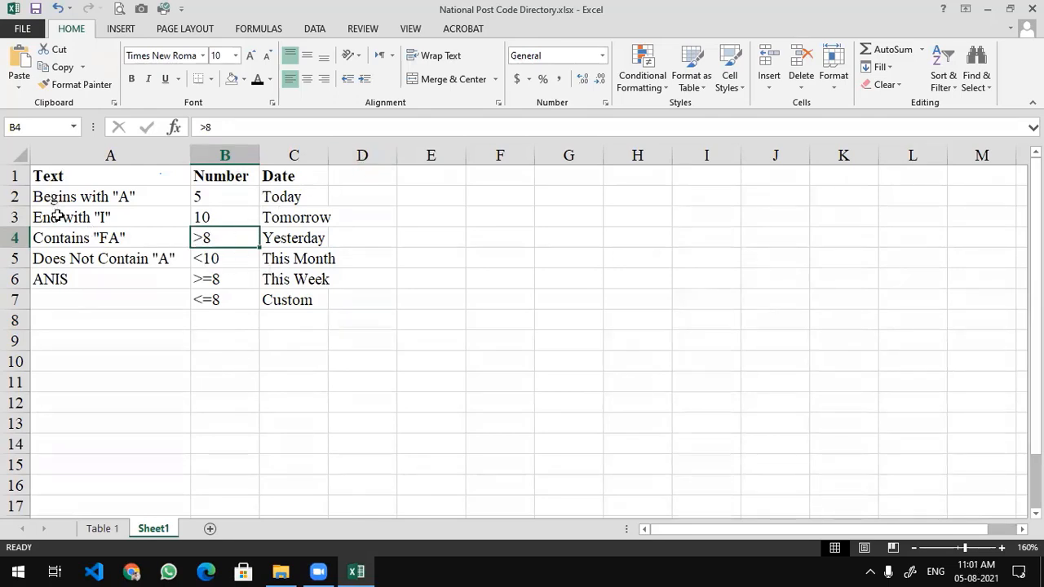
- On the Table 1 sheet, remove the filter from the header row and reapply it from the NAME OF DELIVERY POST OFFICE header
{"action": "left_click", "coordinate": [105, 529]}
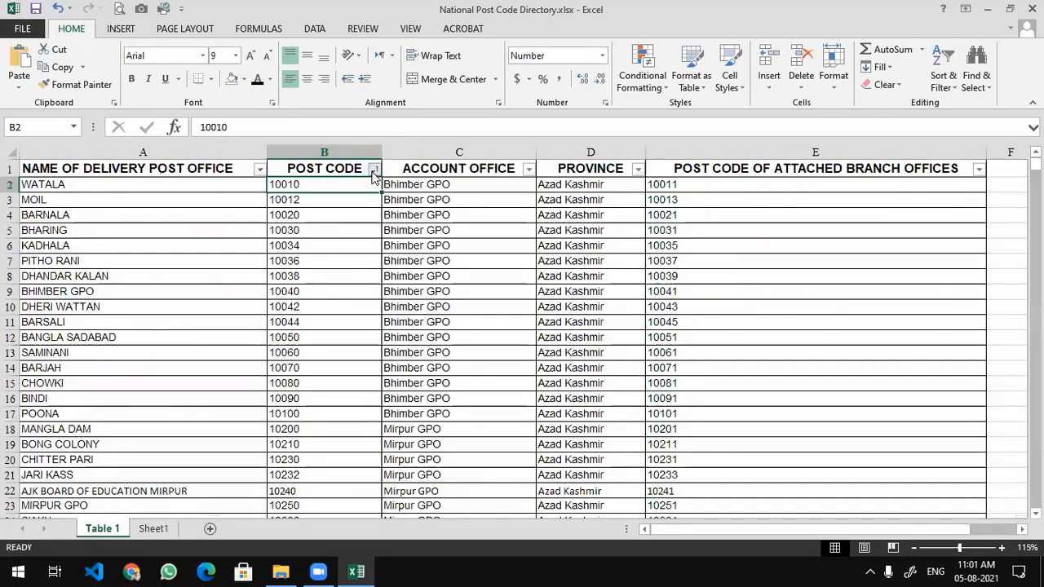
{"action": "left_click", "coordinate": [315, 27]}
{"action": "left_click", "coordinate": [453, 169]}
{"action": "left_click", "coordinate": [413, 52]}
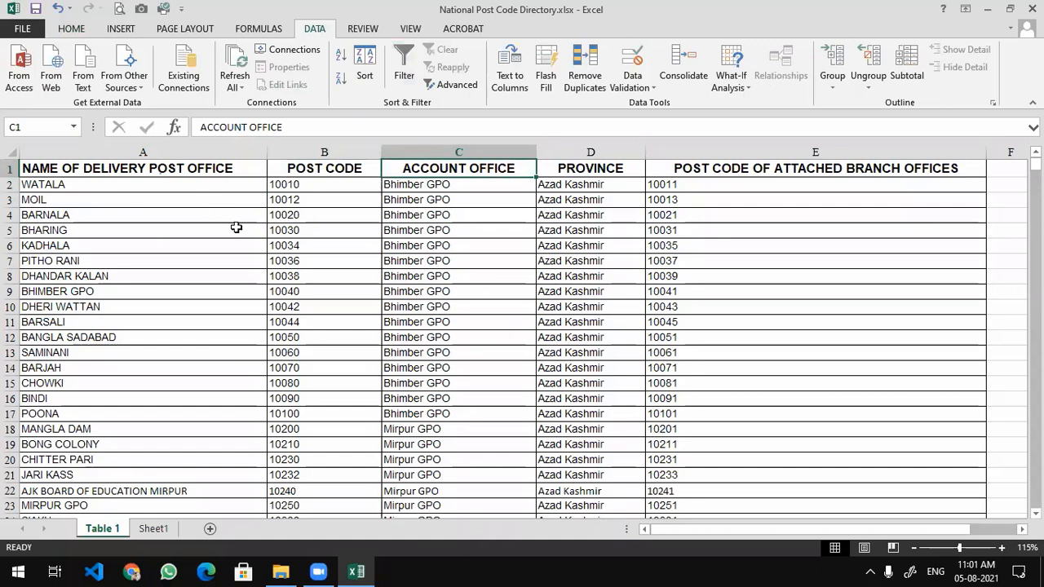
{"action": "left_click", "coordinate": [184, 166]}
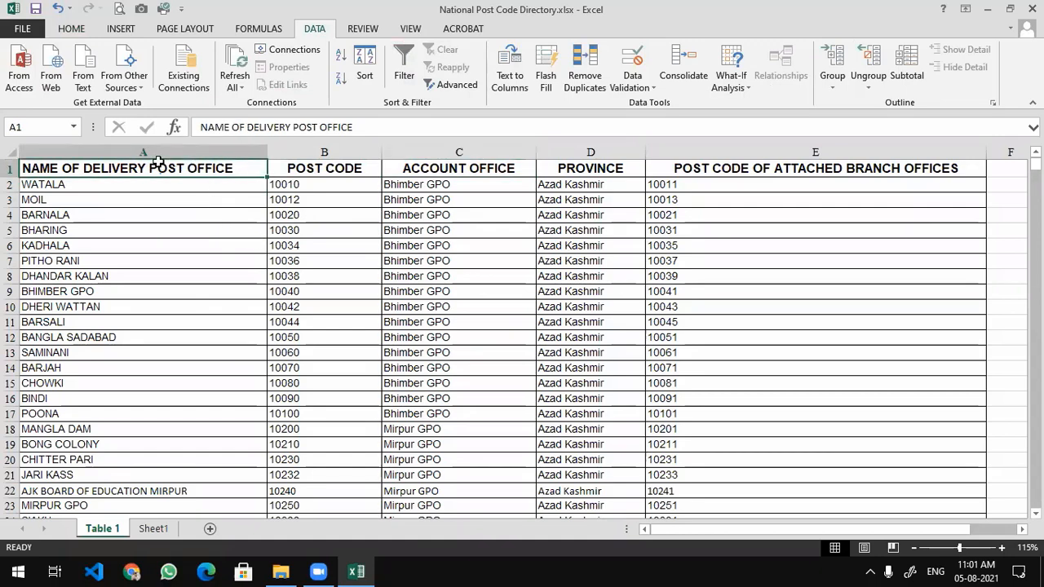
{"action": "left_click", "coordinate": [404, 75]}
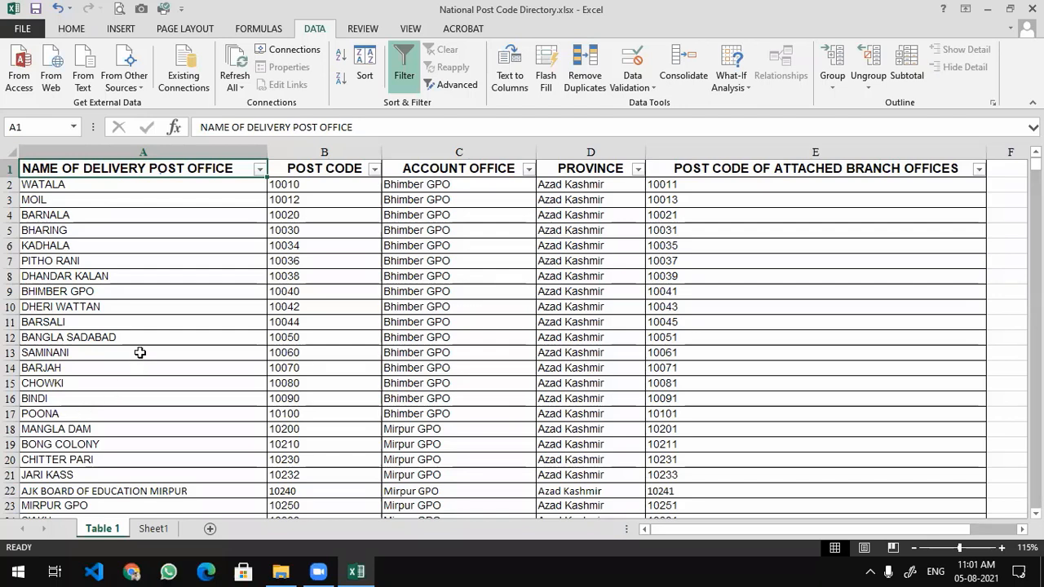
- Filter the NAME OF DELIVERY POST OFFICE column to show only names that begin with "A"
{"action": "left_click", "coordinate": [260, 171]}
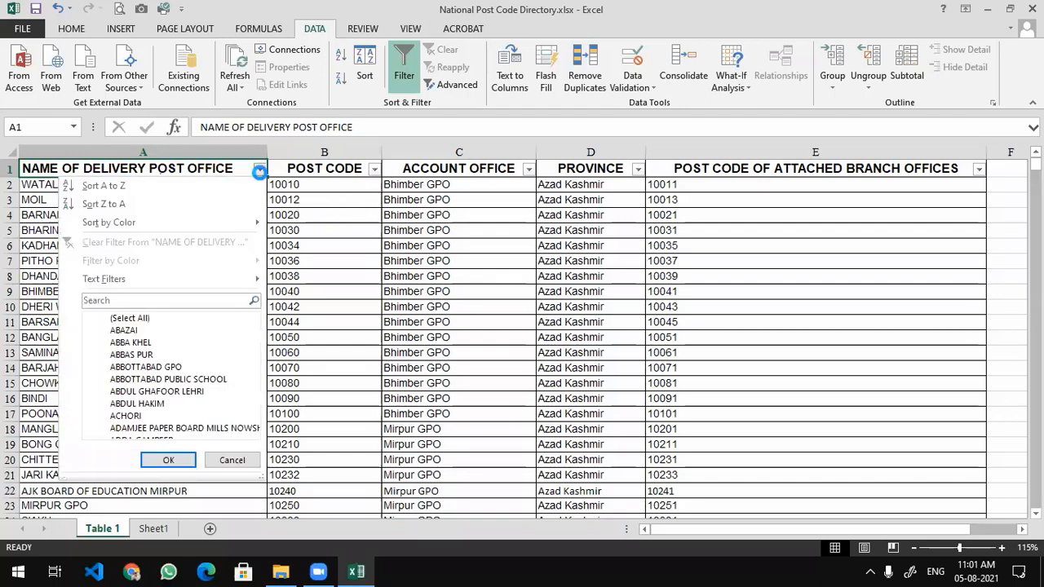
{"action": "mouse_move", "coordinate": [114, 286]}
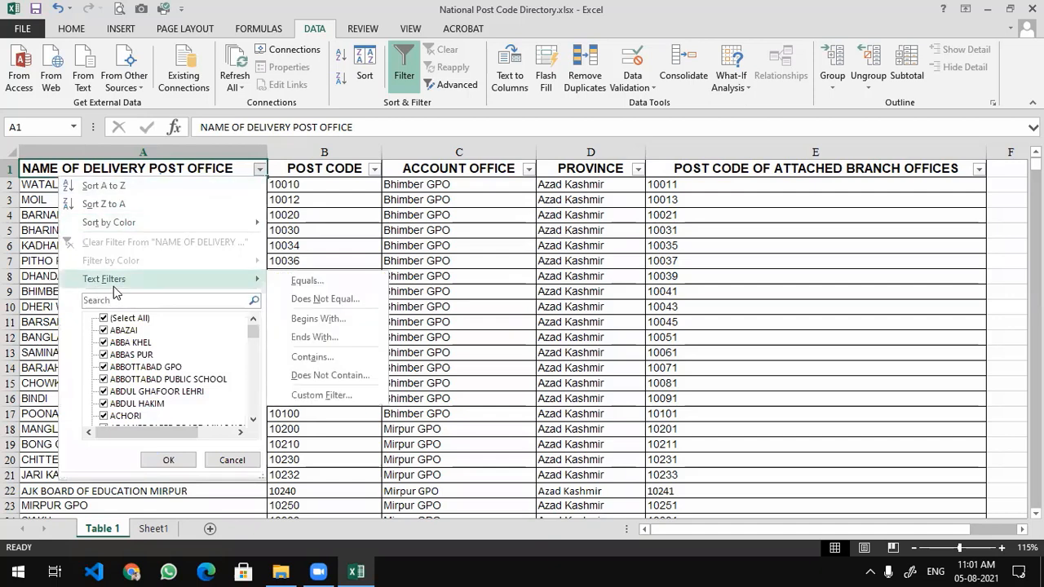
{"action": "left_click", "coordinate": [318, 323]}
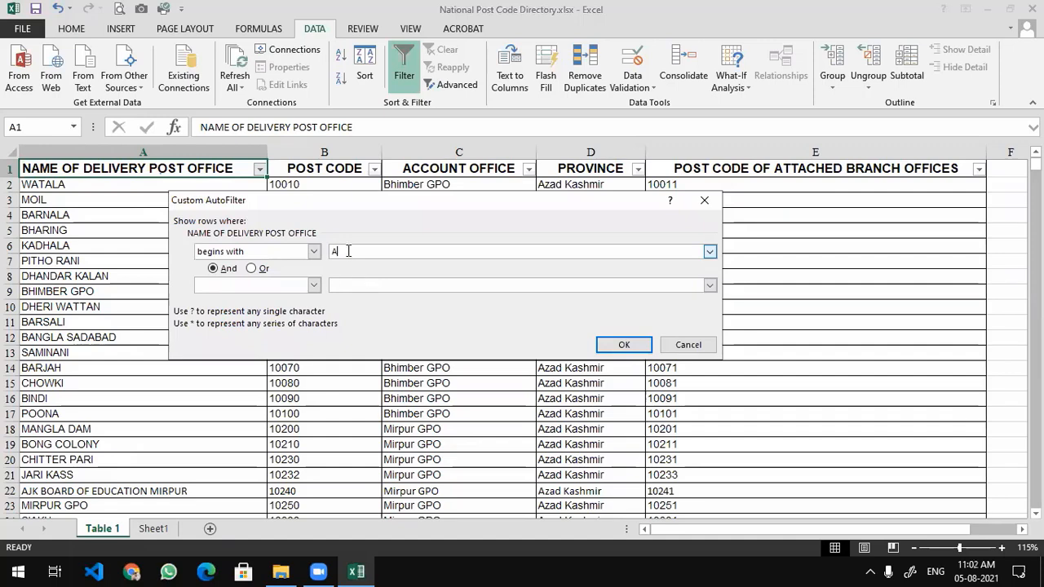
{"action": "left_click", "coordinate": [624, 344]}
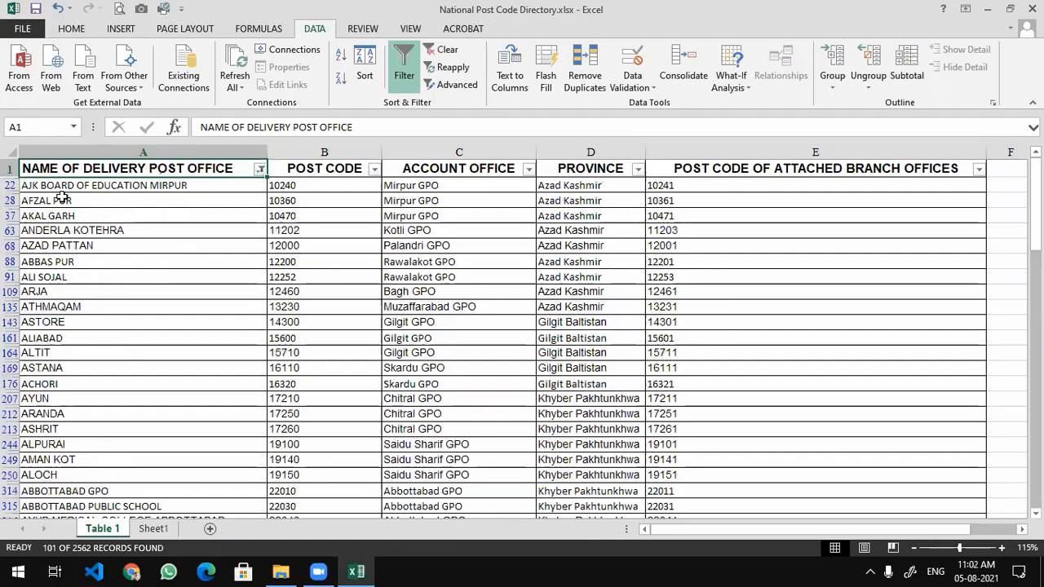
- Look through the filtered post office list down to its last record and back up to the header row
{"action": "scroll", "coordinate": [62, 274], "scroll_direction": "down", "scroll_amount": 5}
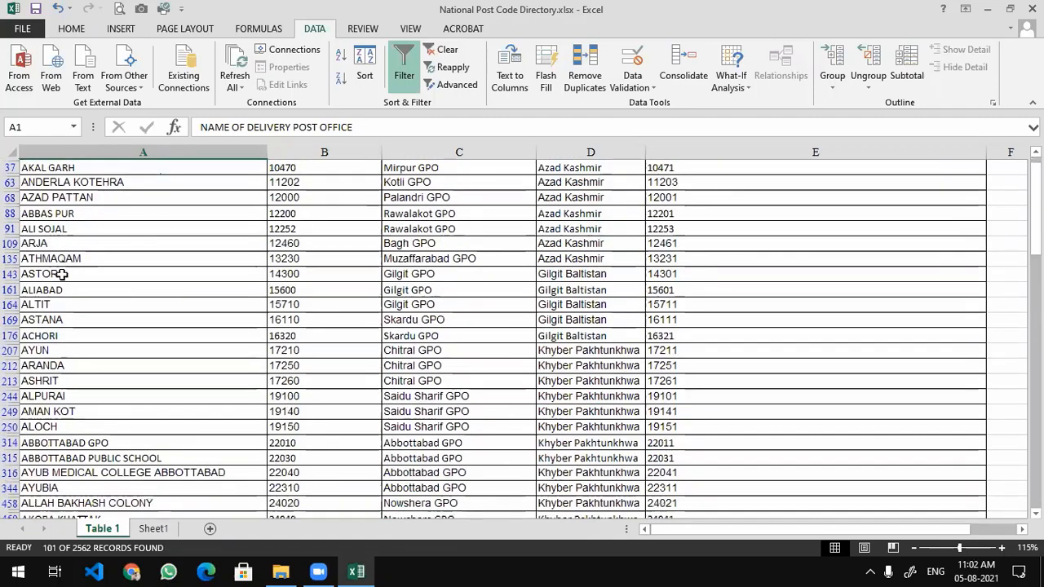
{"action": "scroll", "coordinate": [62, 274], "scroll_direction": "down", "scroll_amount": 7}
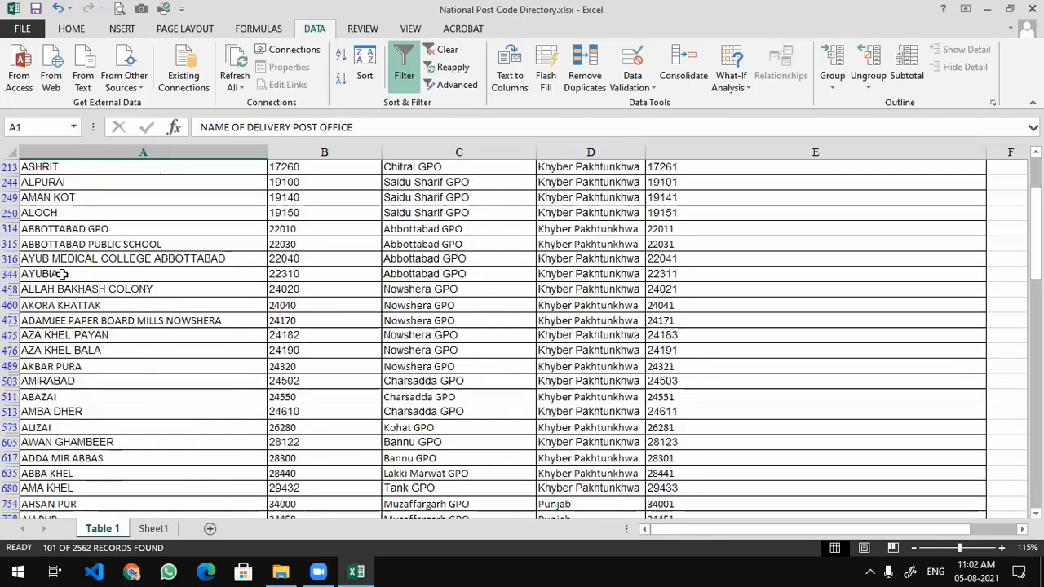
{"action": "scroll", "coordinate": [62, 275], "scroll_direction": "down", "scroll_amount": 6}
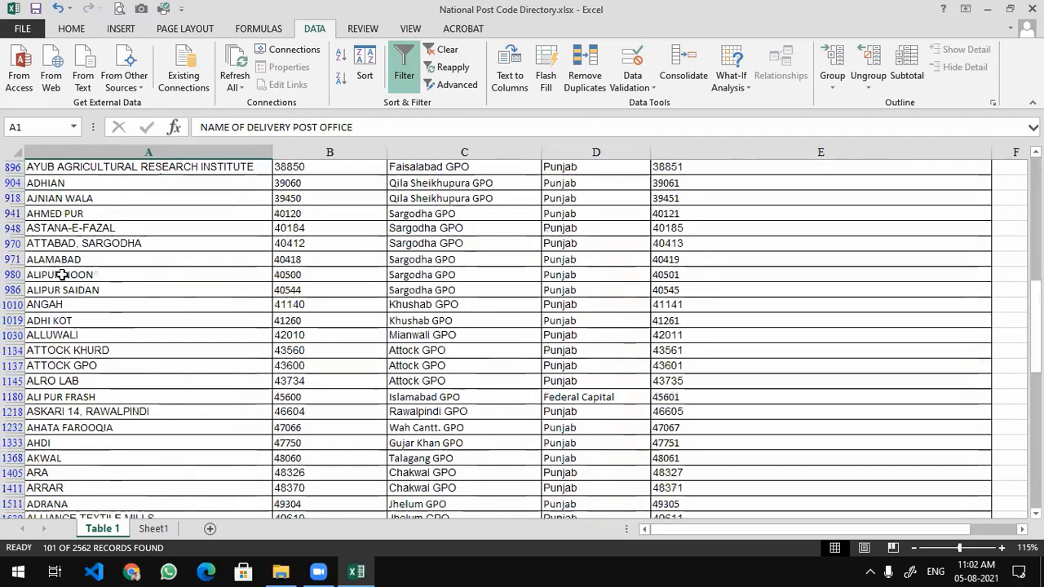
{"action": "scroll", "coordinate": [62, 274], "scroll_direction": "down", "scroll_amount": 15}
{"action": "scroll", "coordinate": [65, 273], "scroll_direction": "down", "scroll_amount": 1}
{"action": "scroll", "coordinate": [69, 271], "scroll_direction": "up", "scroll_amount": 2}
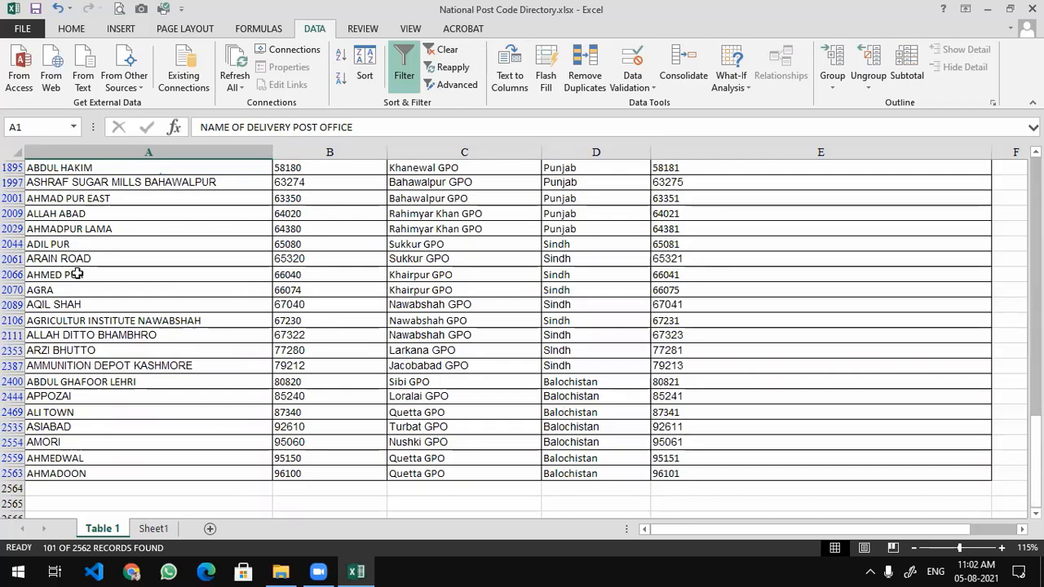
{"action": "scroll", "coordinate": [76, 274], "scroll_direction": "up", "scroll_amount": 7}
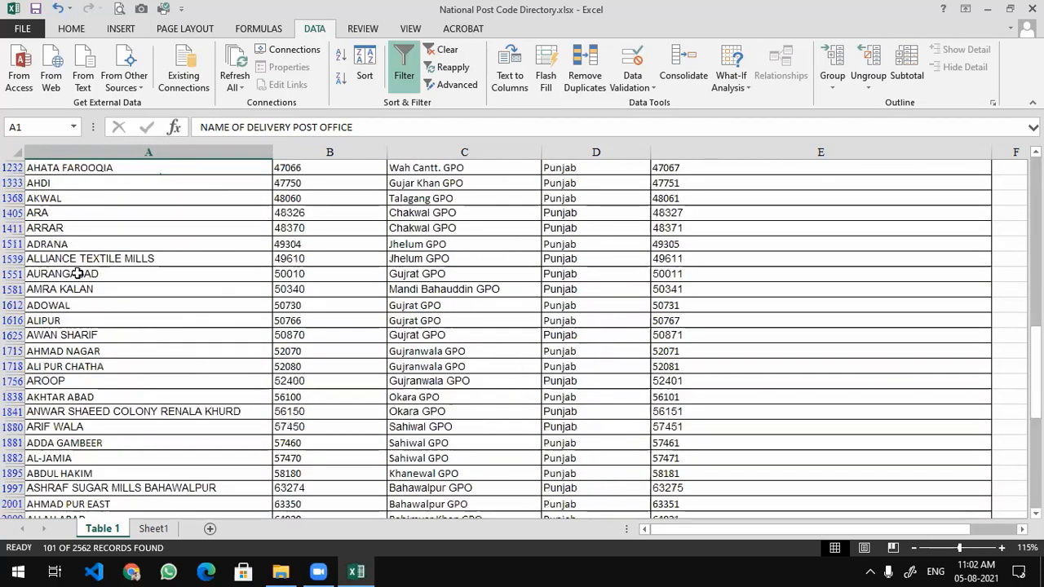
{"action": "scroll", "coordinate": [76, 274], "scroll_direction": "up", "scroll_amount": 8}
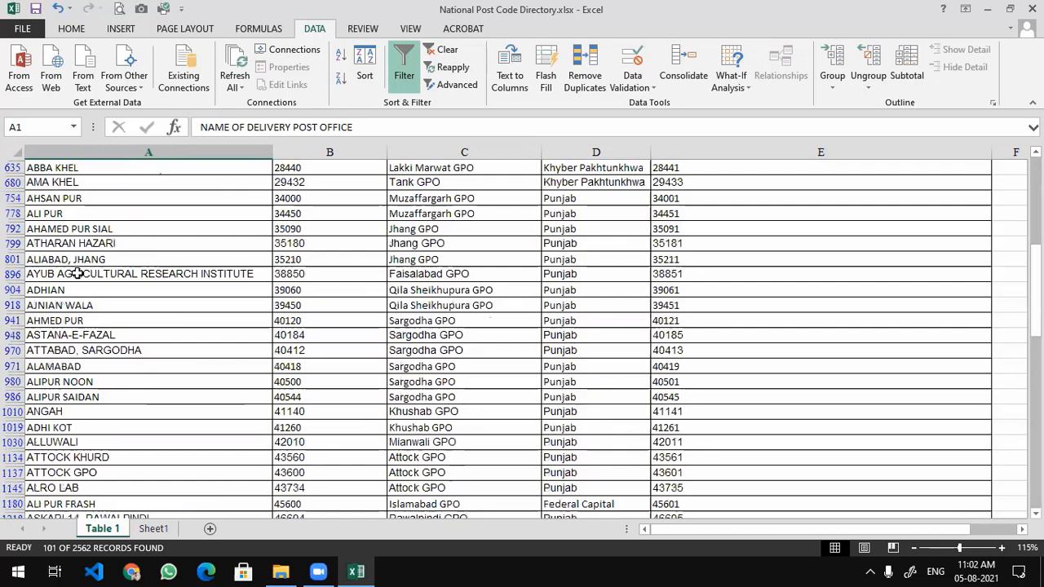
{"action": "scroll", "coordinate": [76, 274], "scroll_direction": "up", "scroll_amount": 10}
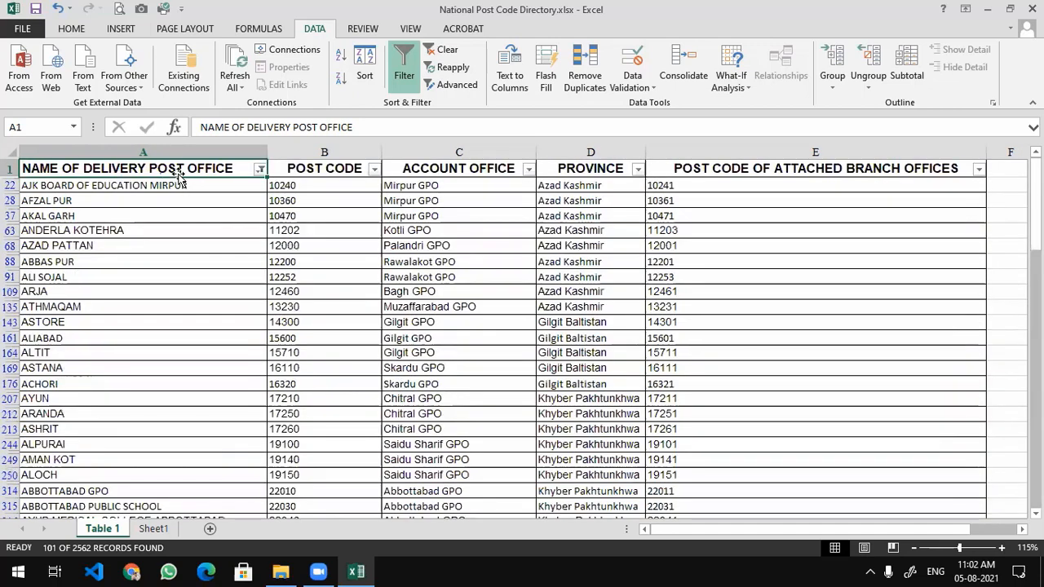
- Change the NAME OF DELIVERY POST OFFICE filter to show names that do not begin with "A"
{"action": "left_click", "coordinate": [258, 170]}
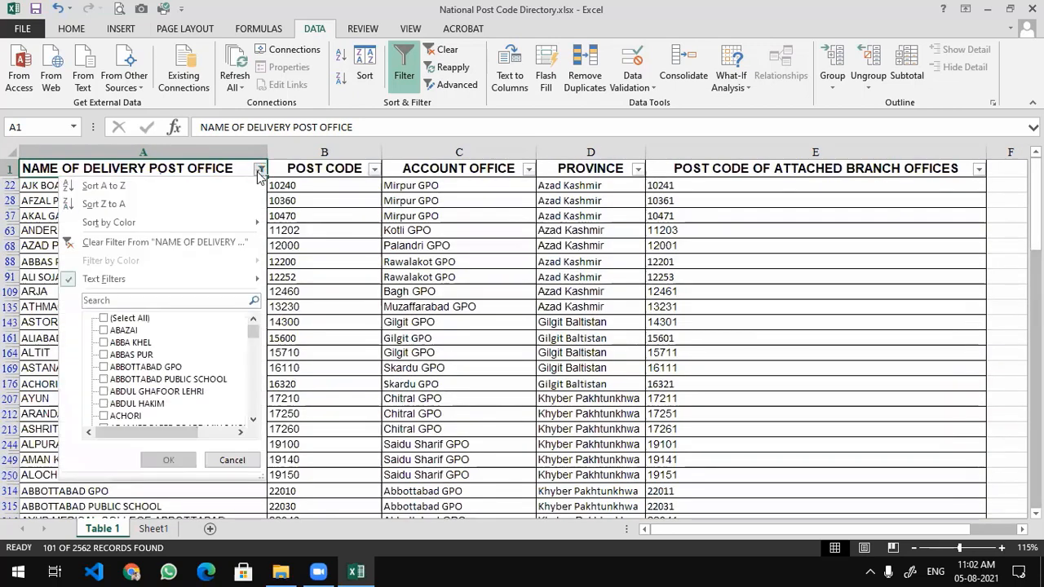
{"action": "mouse_move", "coordinate": [192, 280]}
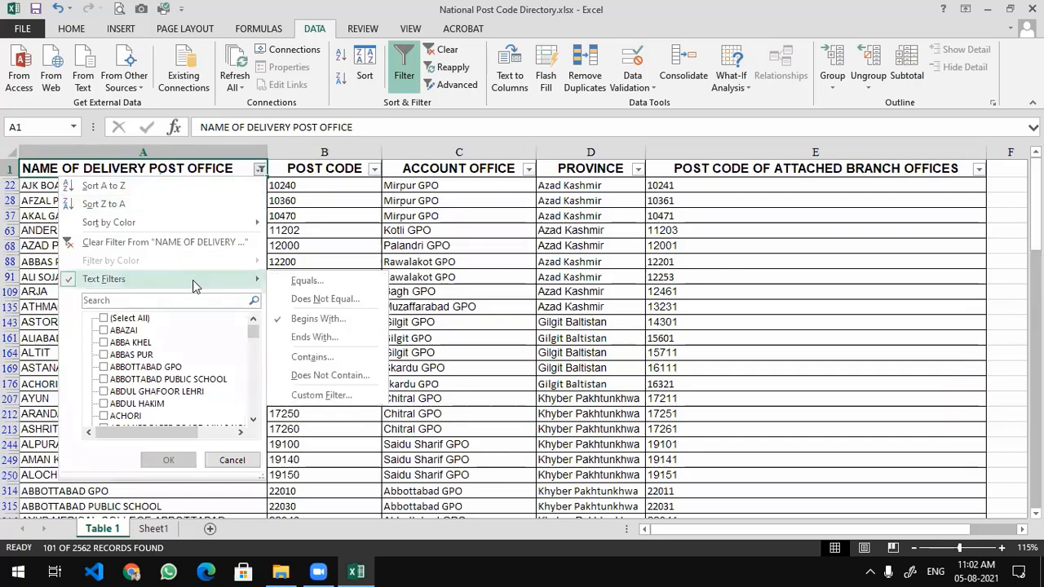
{"action": "left_click", "coordinate": [308, 326]}
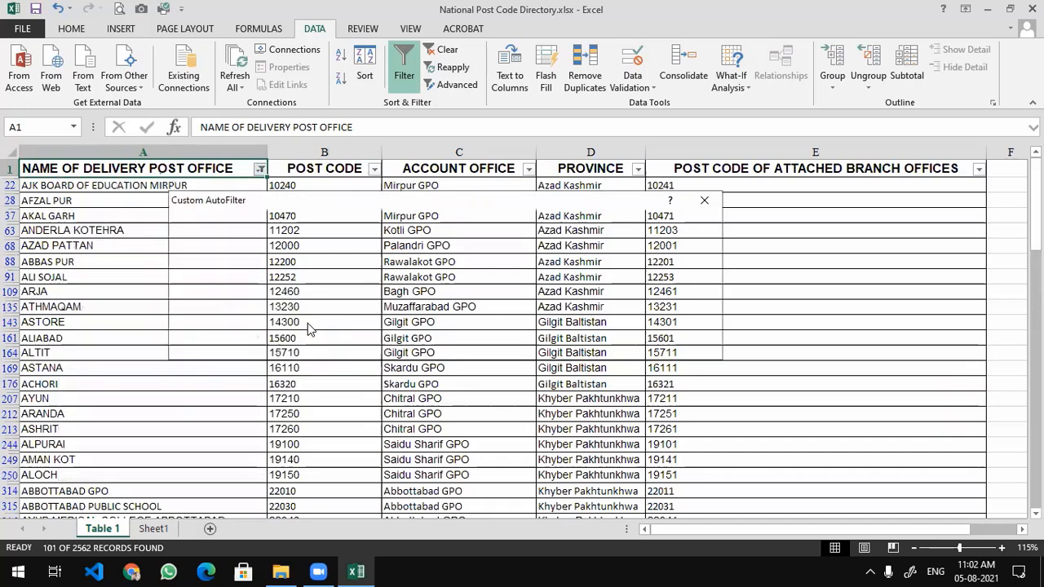
{"action": "left_click", "coordinate": [314, 251]}
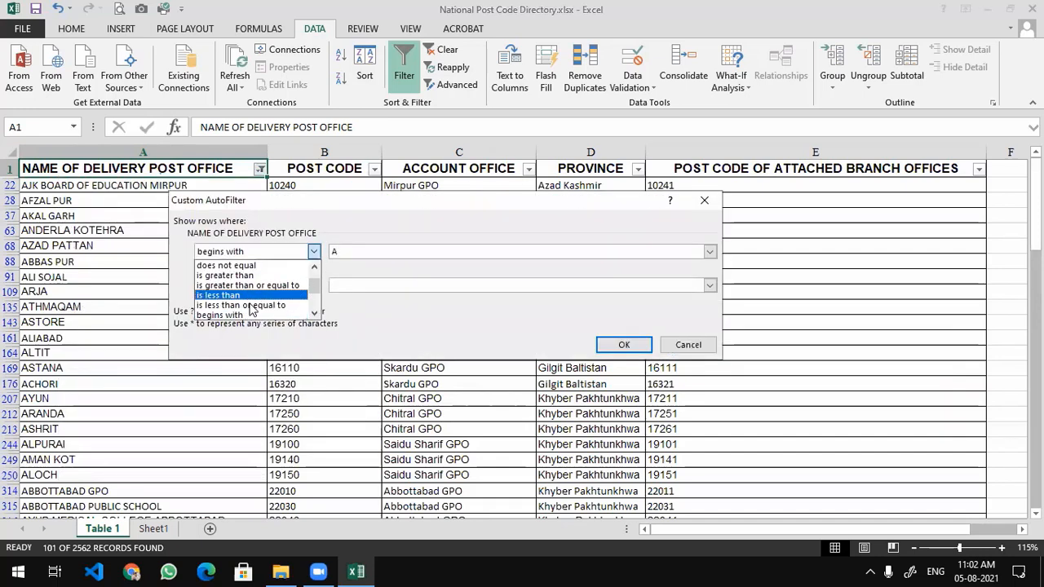
{"action": "left_click", "coordinate": [320, 318]}
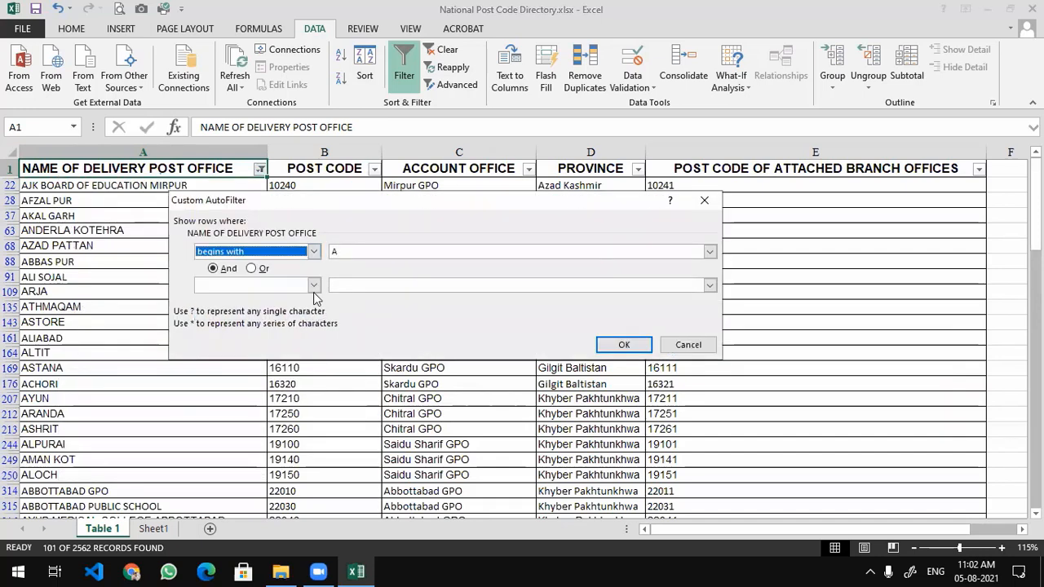
{"action": "left_click", "coordinate": [313, 251]}
{"action": "left_click", "coordinate": [314, 315]}
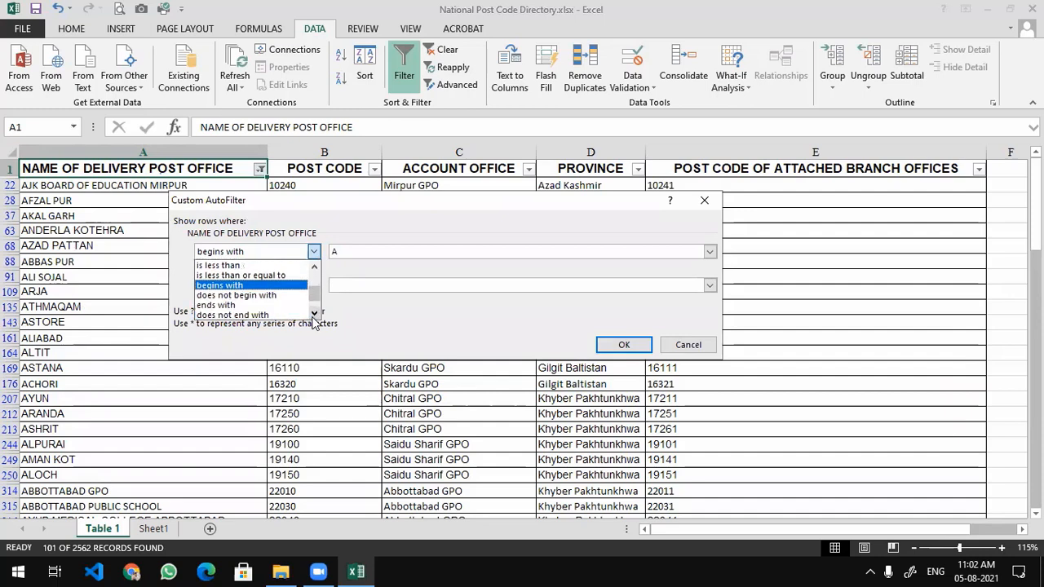
{"action": "left_click", "coordinate": [259, 299]}
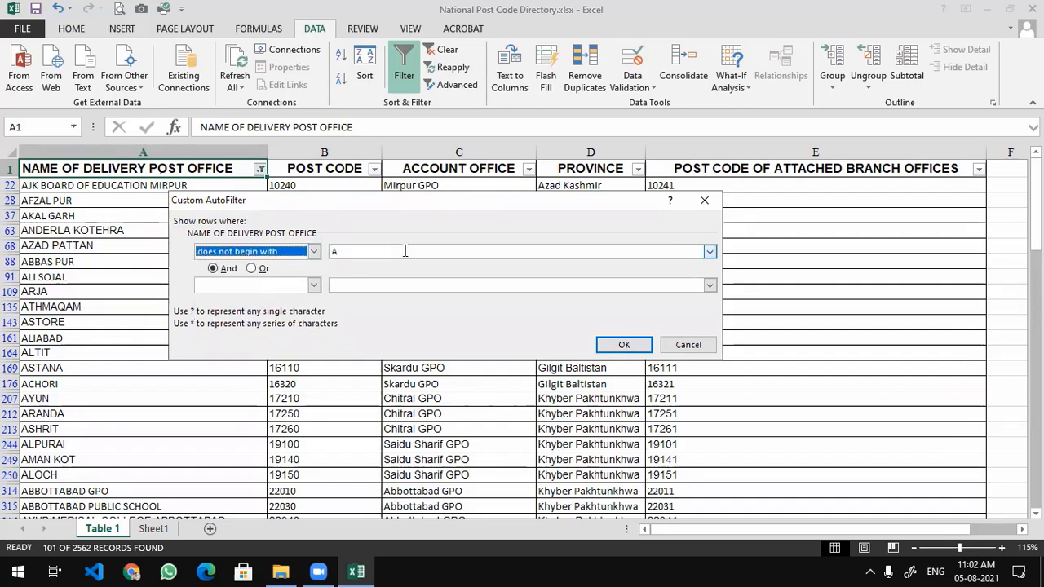
{"action": "left_click", "coordinate": [620, 345]}
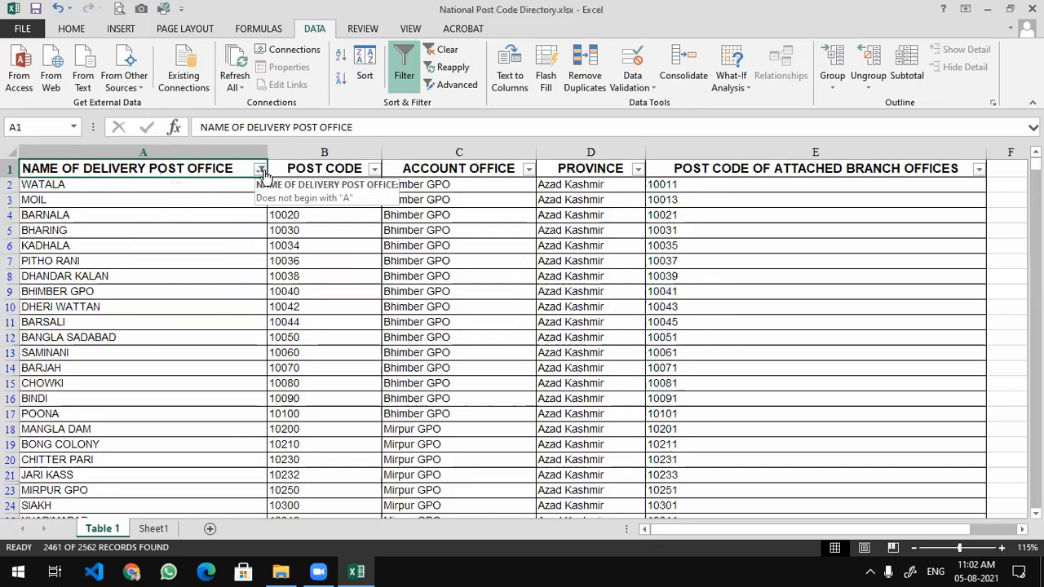
- Filter the NAME OF DELIVERY POST OFFICE column to show only the name that equals "Poona"
{"action": "left_click", "coordinate": [259, 168]}
{"action": "mouse_move", "coordinate": [180, 279]}
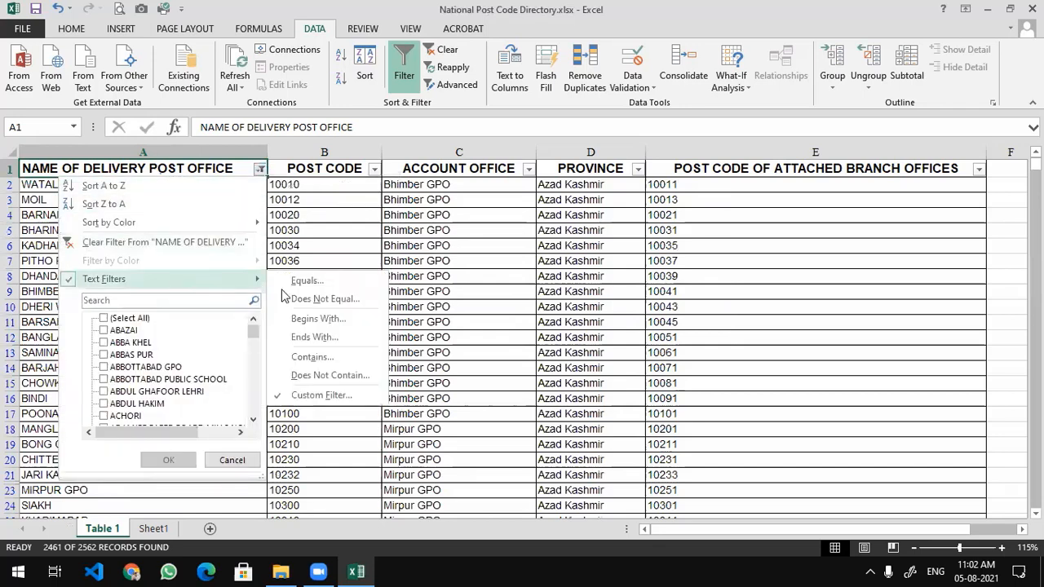
{"action": "left_click", "coordinate": [310, 319]}
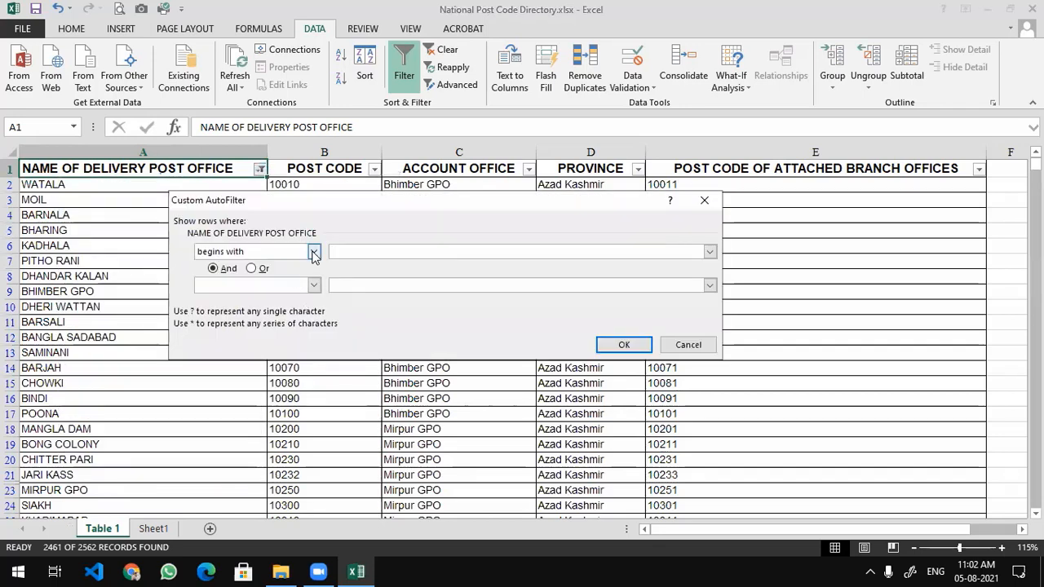
{"action": "left_click", "coordinate": [314, 251]}
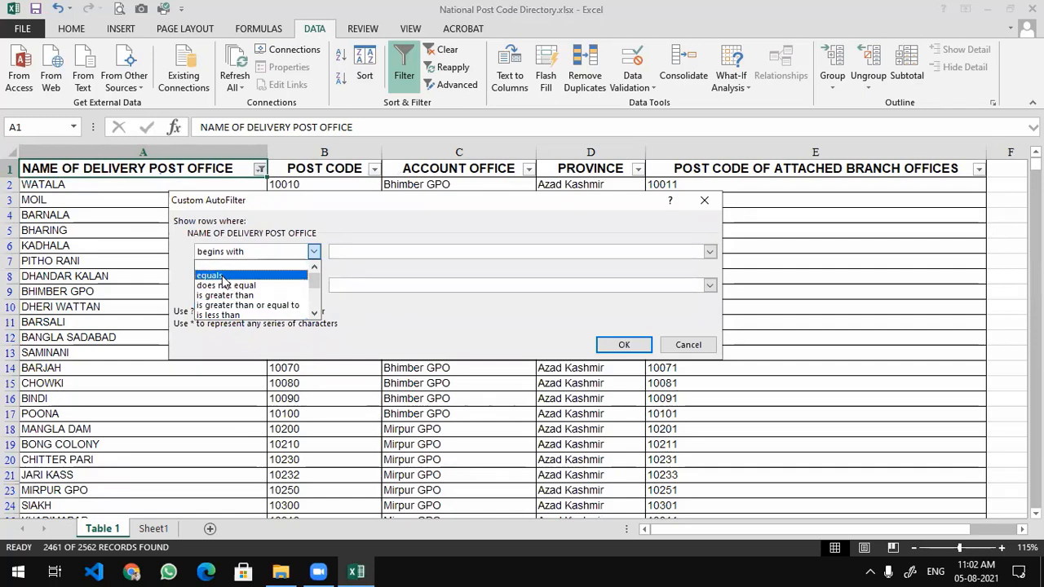
{"action": "left_click", "coordinate": [222, 276]}
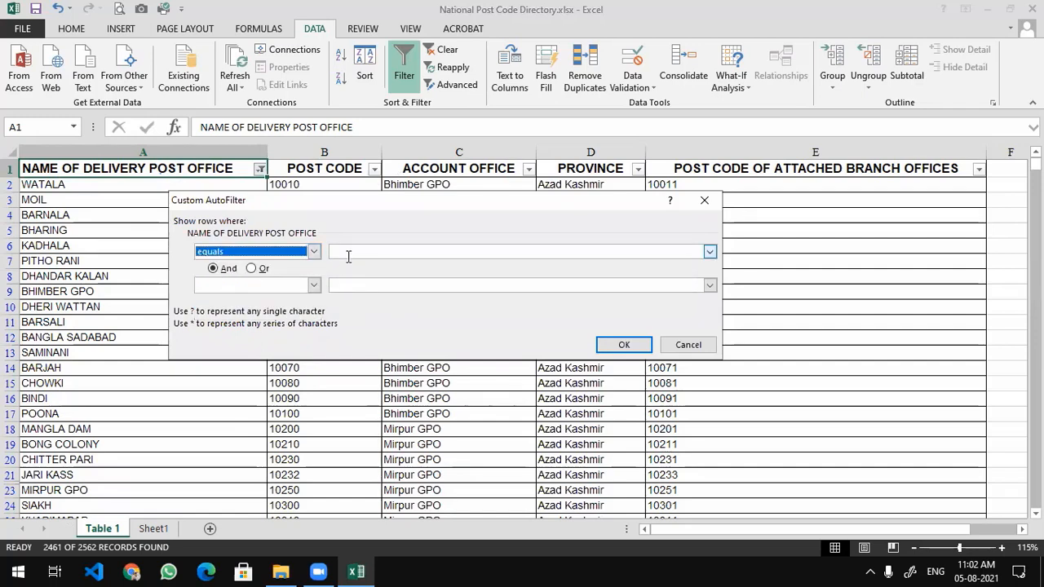
{"action": "left_click", "coordinate": [357, 254]}
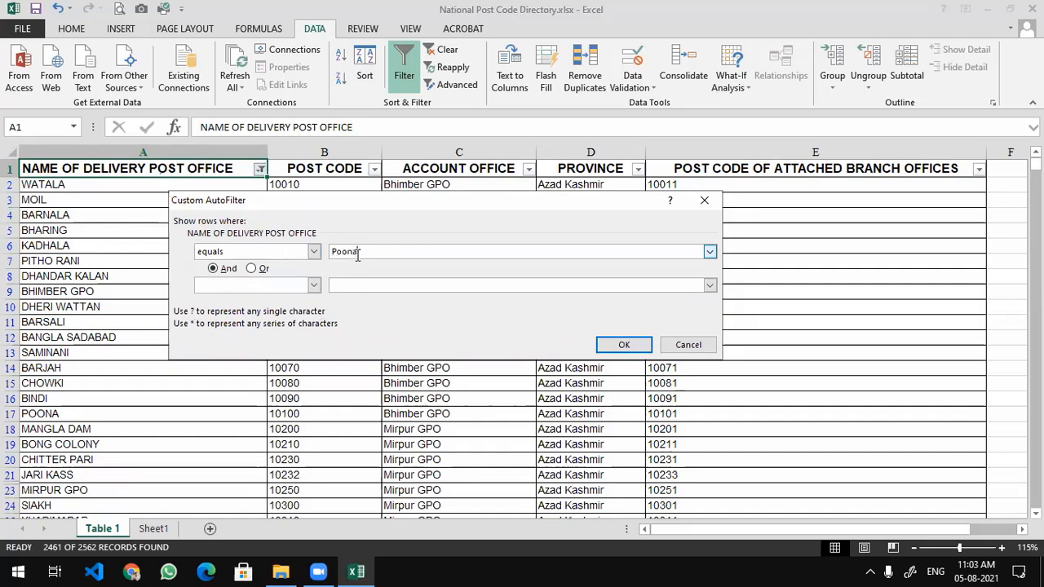
{"action": "left_click", "coordinate": [633, 345]}
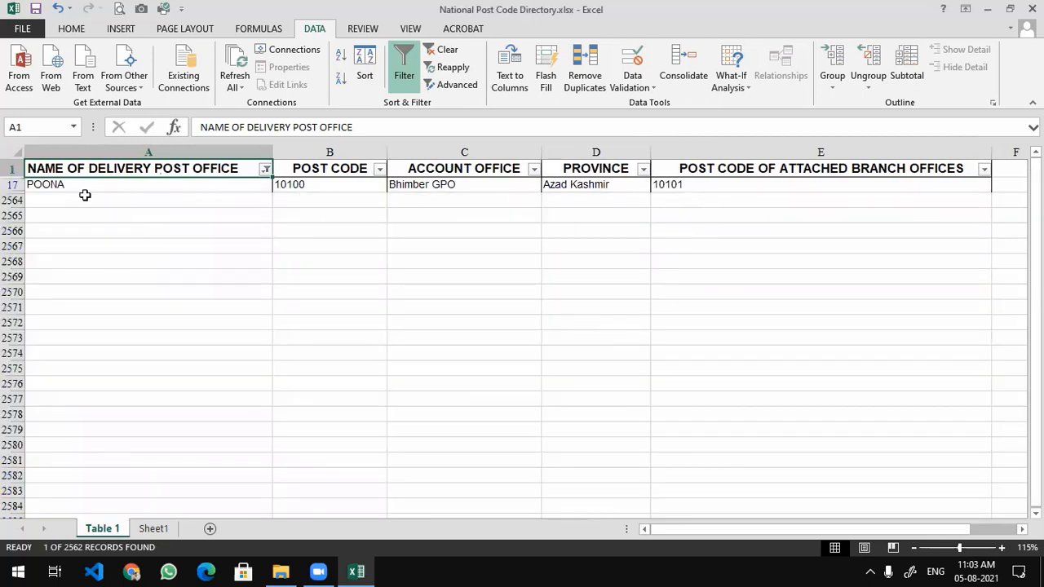
- Change the NAME OF DELIVERY POST OFFICE filter condition to does not equal "Poona"
{"action": "left_click", "coordinate": [266, 169]}
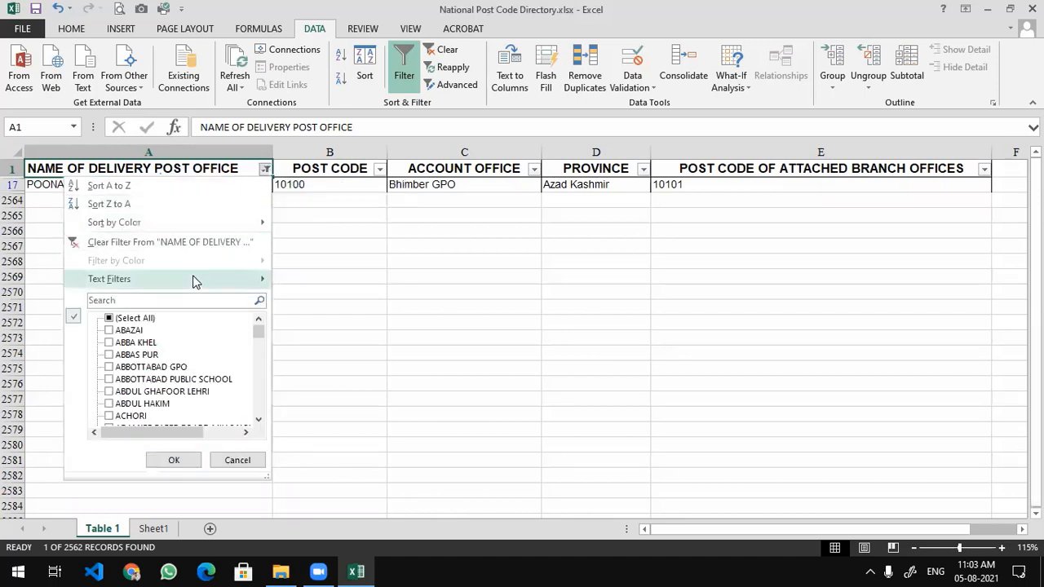
{"action": "mouse_move", "coordinate": [238, 282]}
{"action": "left_click", "coordinate": [301, 282]}
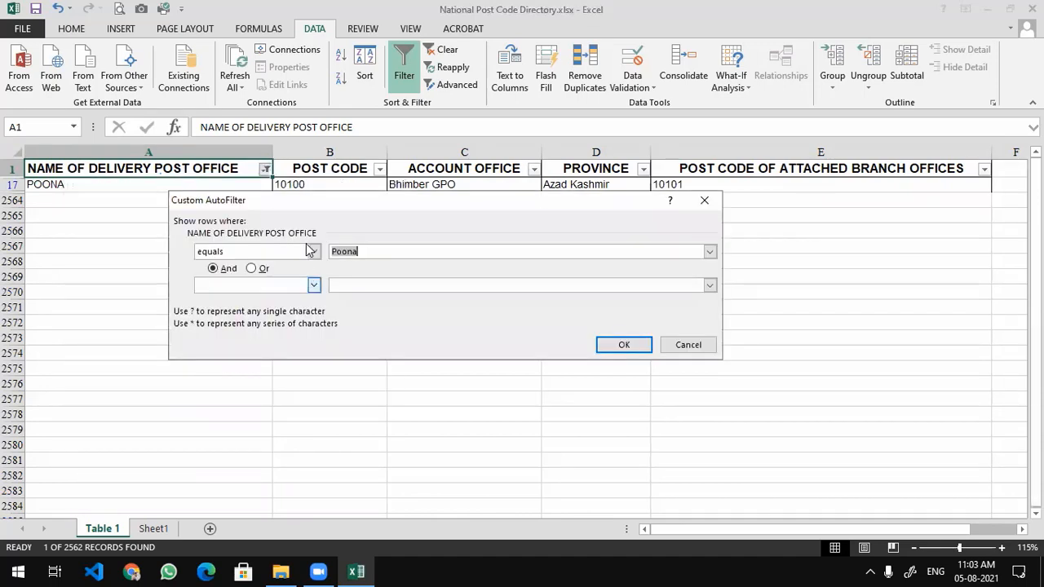
{"action": "left_click", "coordinate": [314, 252]}
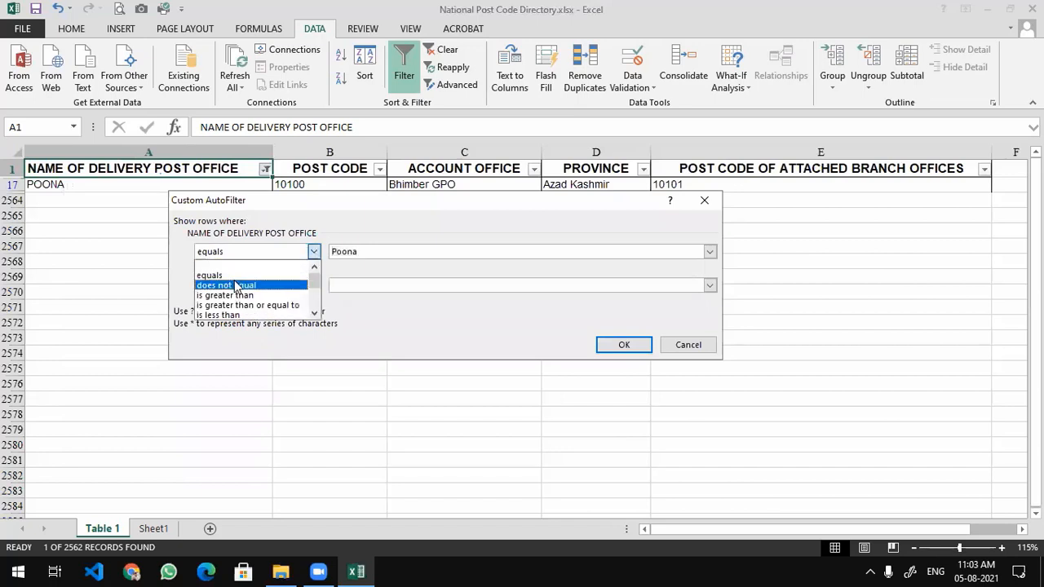
{"action": "left_click", "coordinate": [236, 285]}
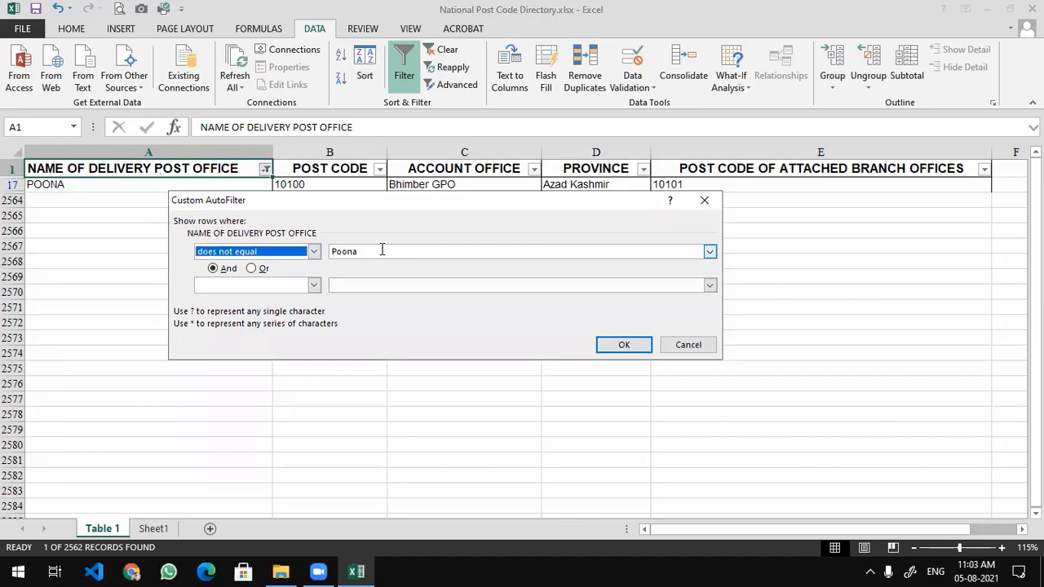
{"action": "left_click", "coordinate": [618, 344]}
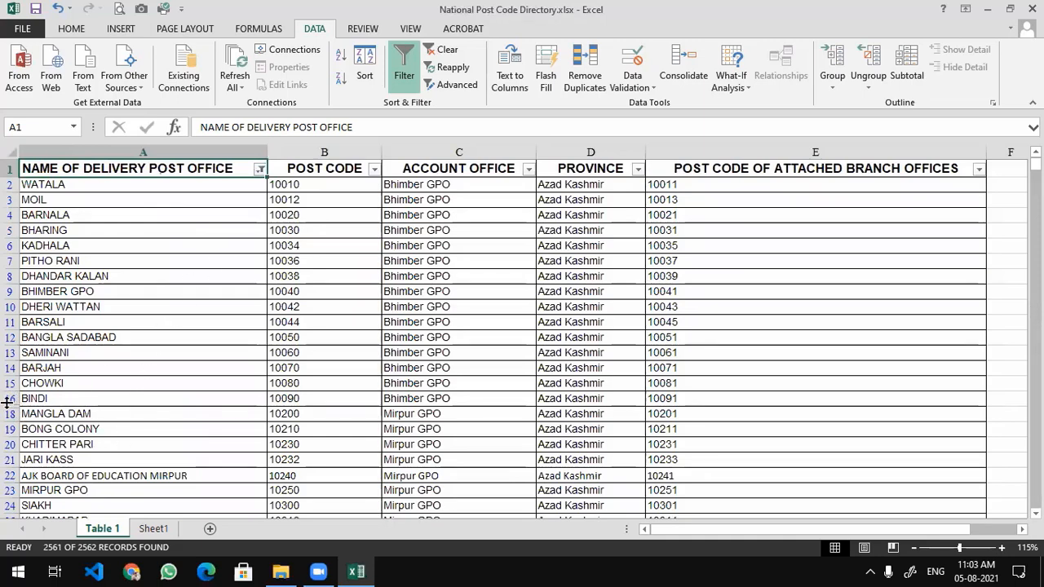
{"action": "left_click", "coordinate": [261, 170]}
{"action": "mouse_move", "coordinate": [168, 280]}
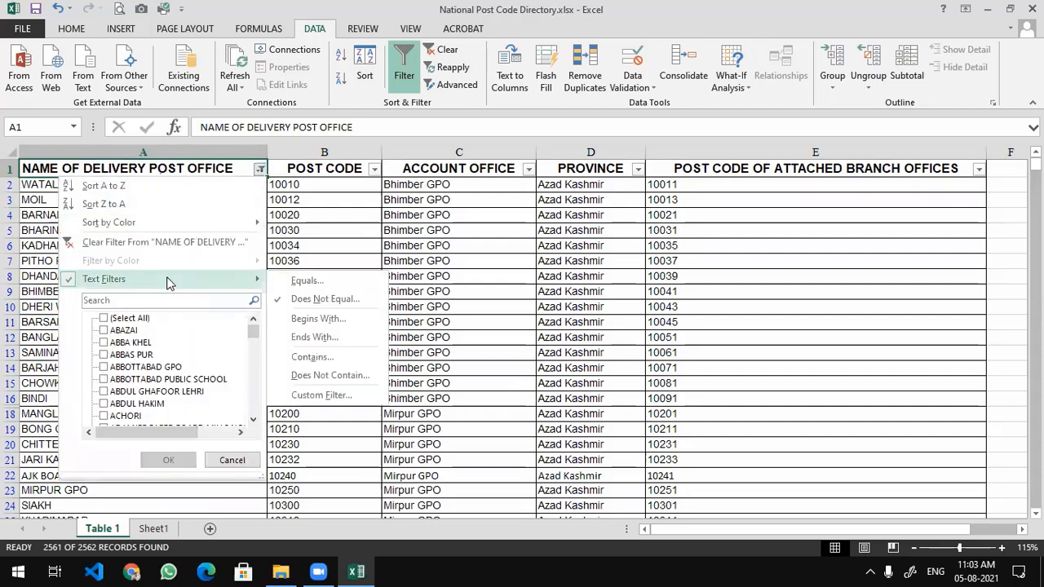
{"action": "left_click", "coordinate": [308, 320]}
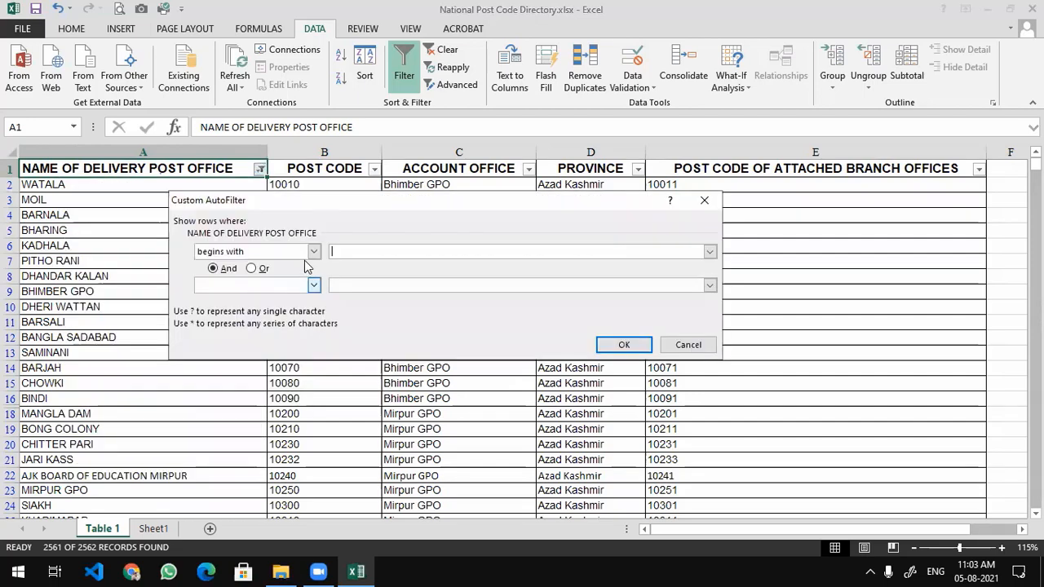
{"action": "left_click", "coordinate": [314, 252]}
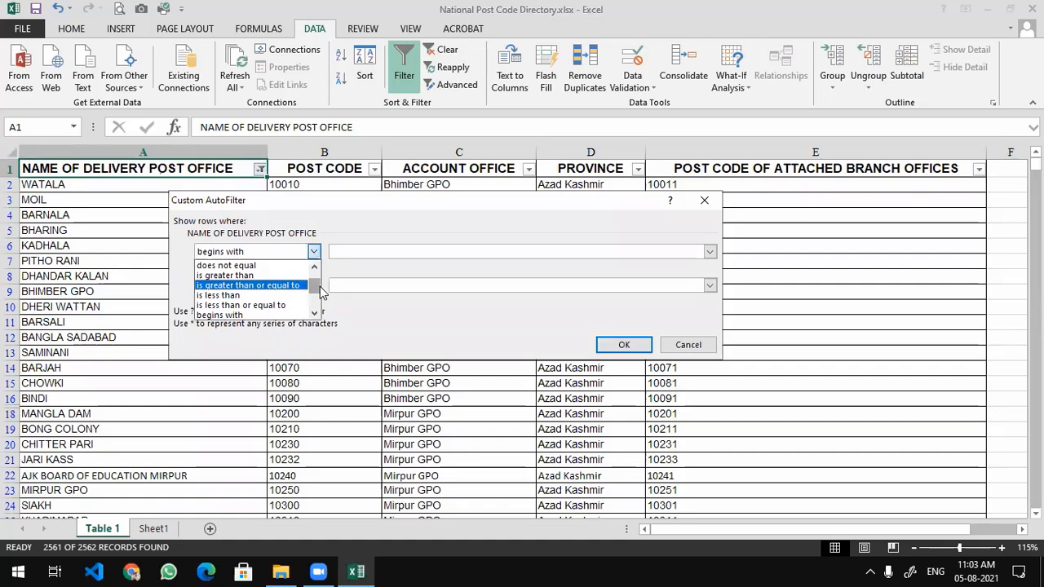
{"action": "mouse_move", "coordinate": [317, 285]}
{"action": "left_mouse_down"}
{"action": "mouse_move", "coordinate": [322, 266]}
{"action": "mouse_move", "coordinate": [323, 293]}
{"action": "left_mouse_up"}
{"action": "left_click", "coordinate": [667, 344]}
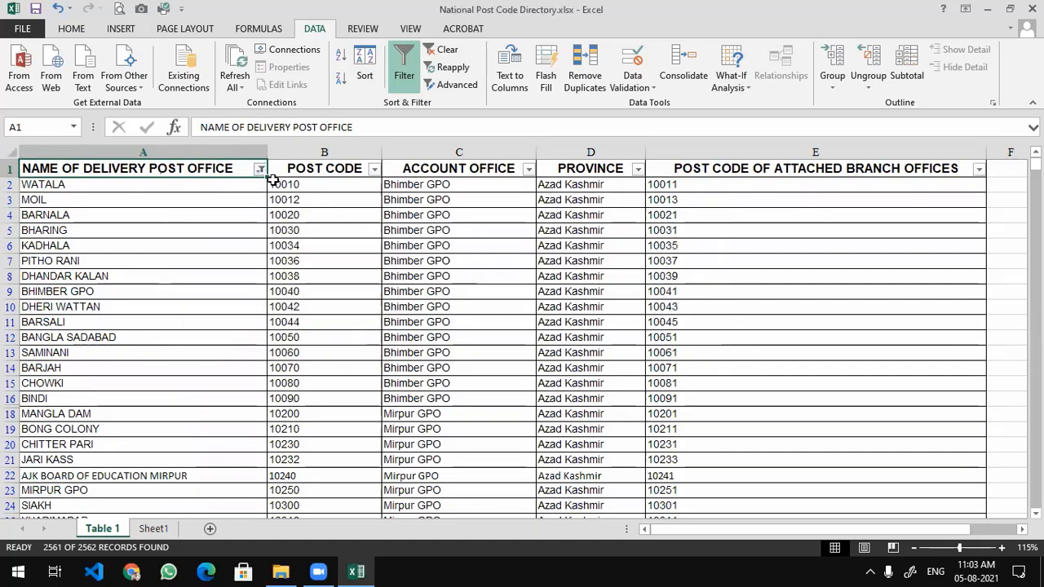
- Change the NAME OF DELIVERY POST OFFICE text filter to show only names that begin with "Ah"
{"action": "left_click", "coordinate": [259, 168]}
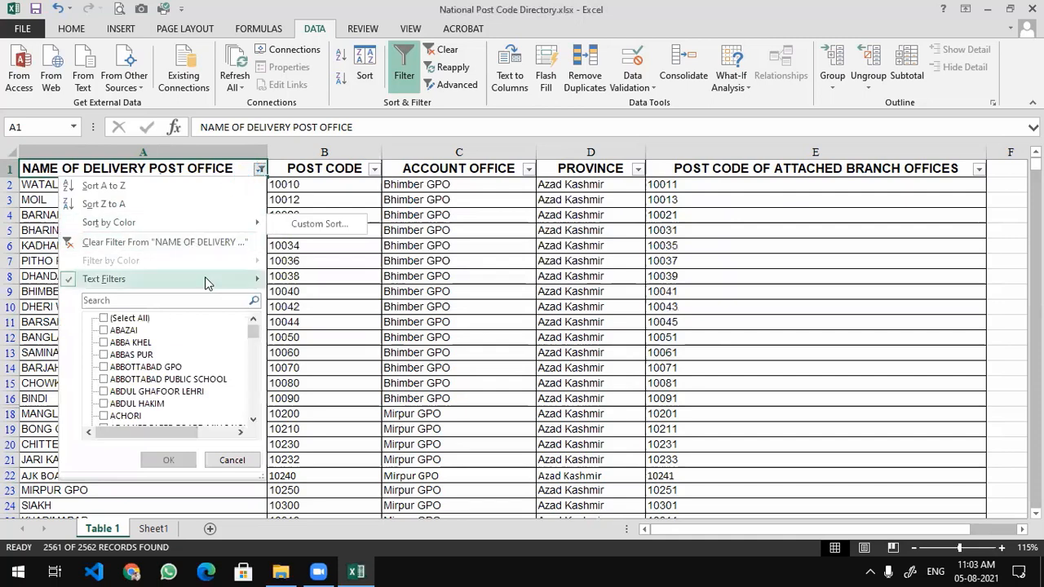
{"action": "mouse_move", "coordinate": [206, 278]}
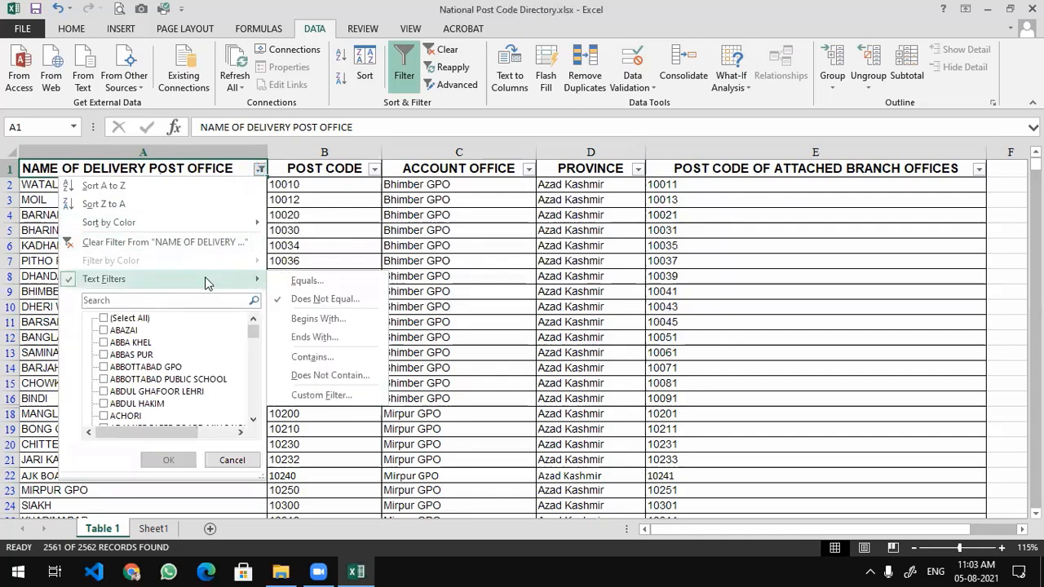
{"action": "left_click", "coordinate": [320, 319]}
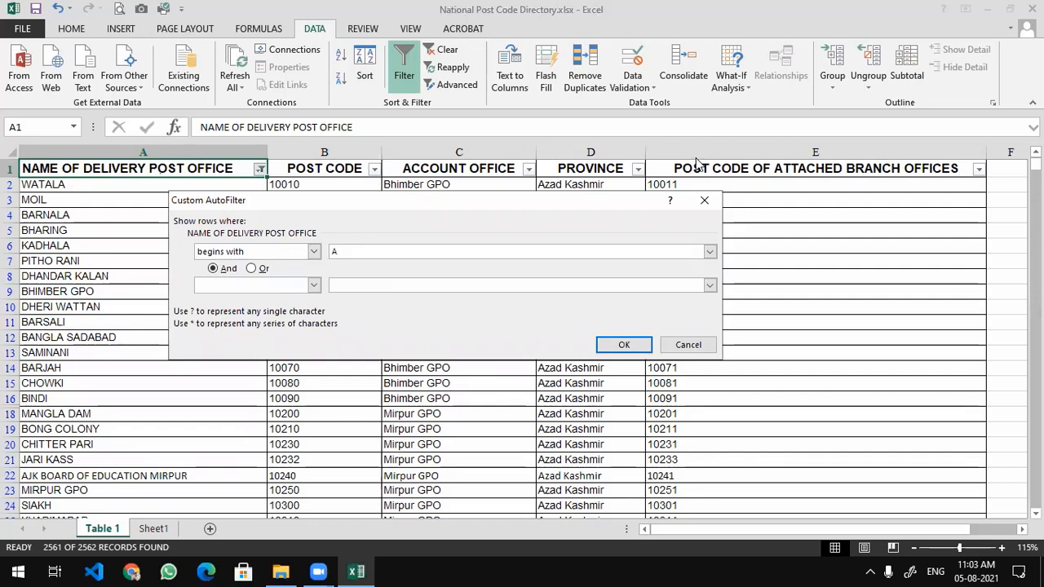
{"action": "left_click", "coordinate": [696, 165]}
{"action": "left_click", "coordinate": [533, 231]}
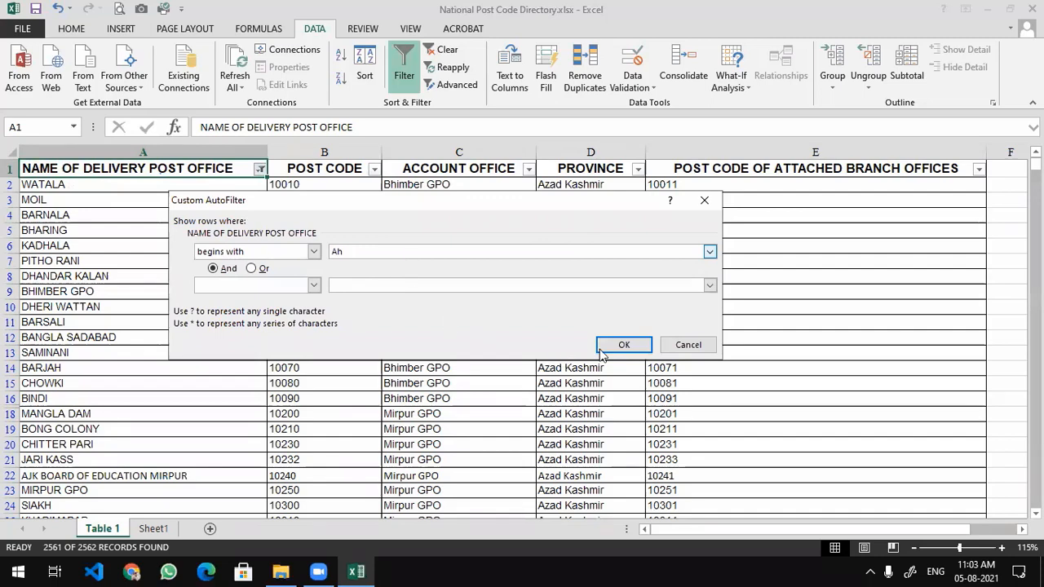
{"action": "key", "text": "Return"}
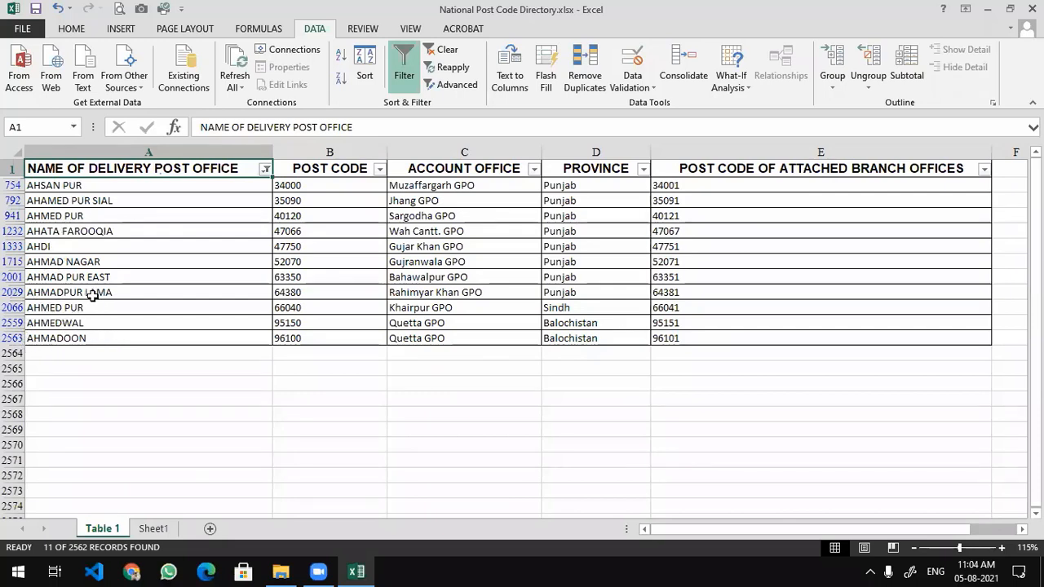
- Change the NAME OF DELIVERY POST OFFICE text filter to show names that contain "fa" and check the matching rows
{"action": "left_click", "coordinate": [265, 168]}
{"action": "mouse_move", "coordinate": [207, 281]}
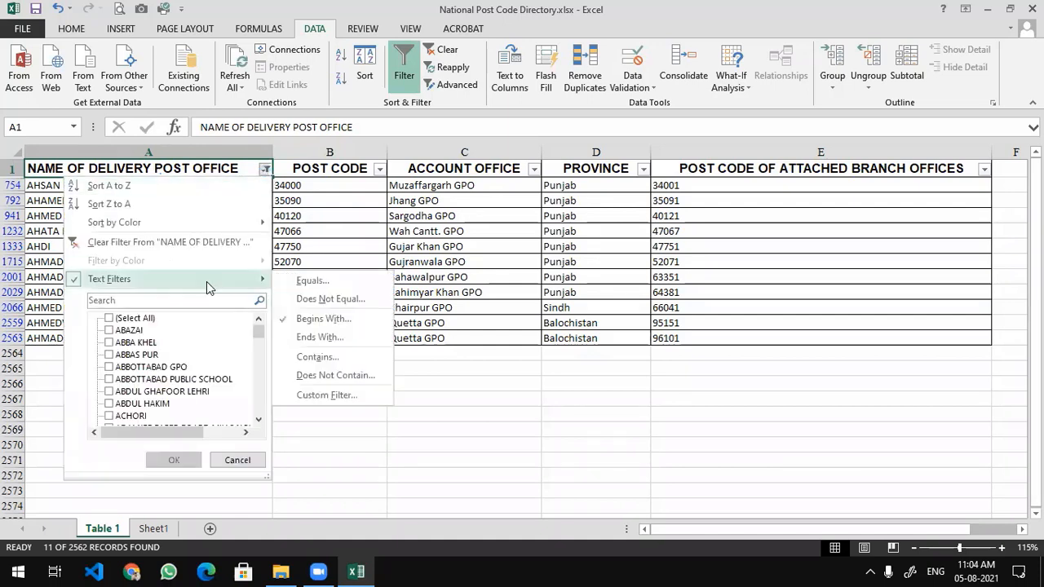
{"action": "left_click", "coordinate": [323, 363]}
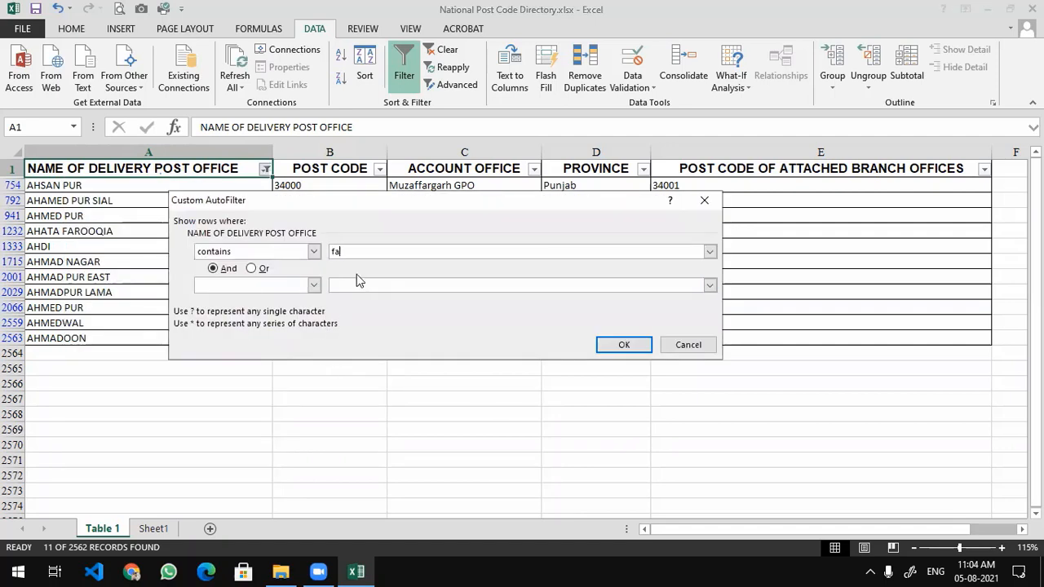
{"action": "left_click", "coordinate": [624, 344]}
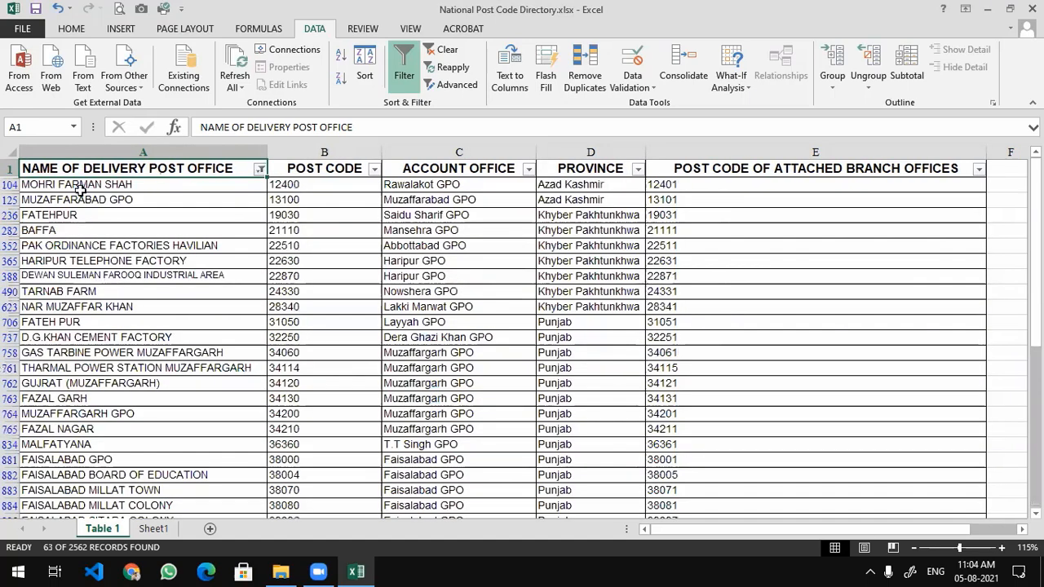
{"action": "scroll", "coordinate": [81, 189], "scroll_direction": "down", "scroll_amount": 3}
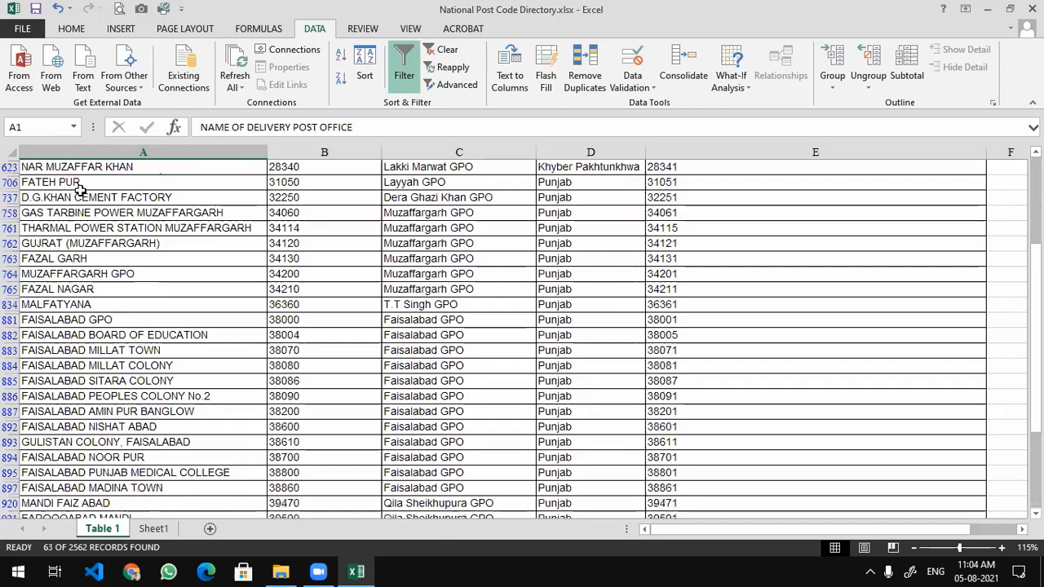
{"action": "scroll", "coordinate": [80, 189], "scroll_direction": "up", "scroll_amount": 3}
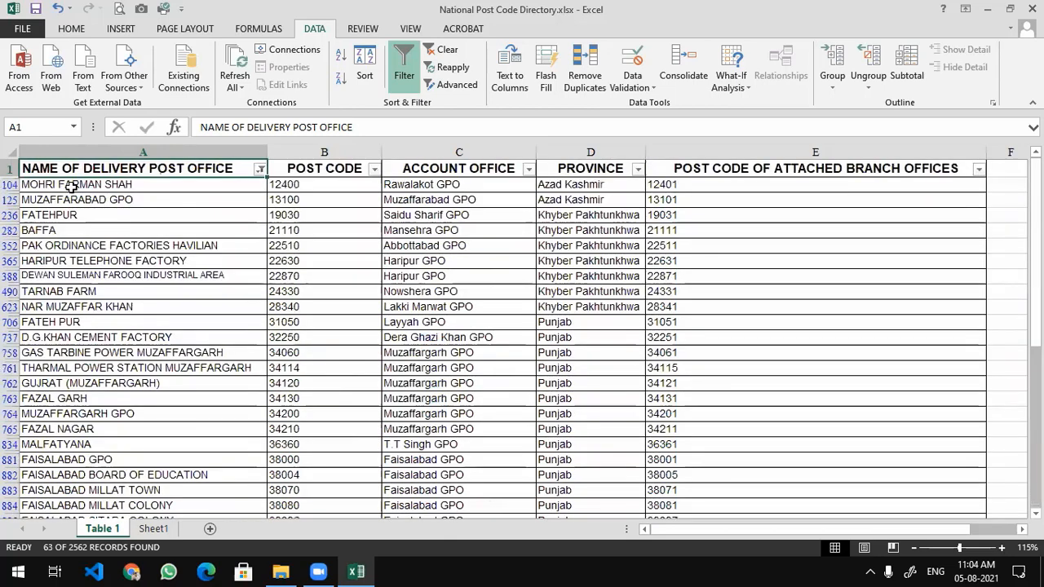
{"action": "left_click", "coordinate": [72, 187]}
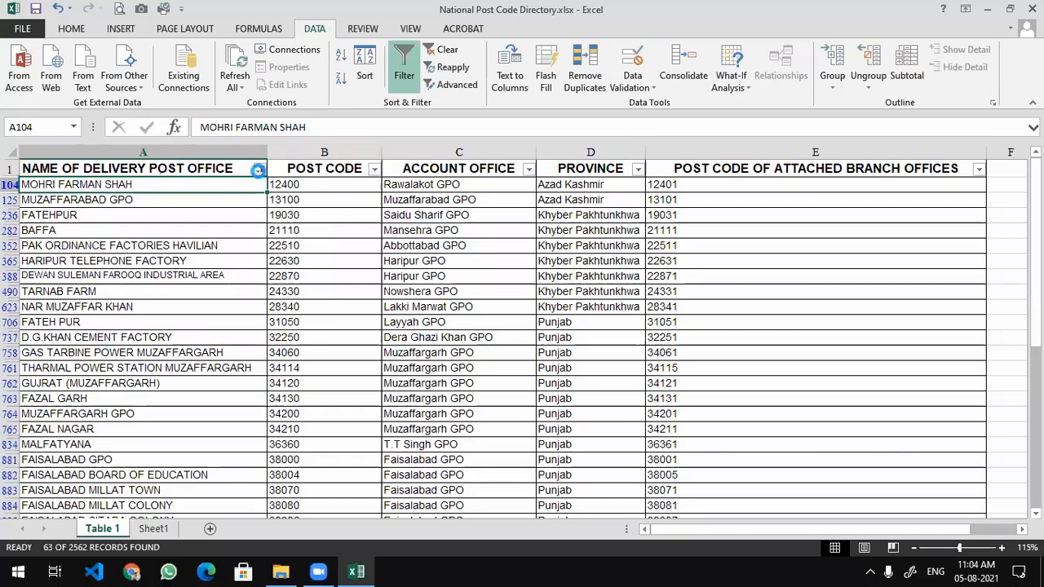
- Clear the filter from the NAME OF DELIVERY POST OFFICE column
{"action": "left_click", "coordinate": [260, 169]}
{"action": "mouse_move", "coordinate": [206, 282]}
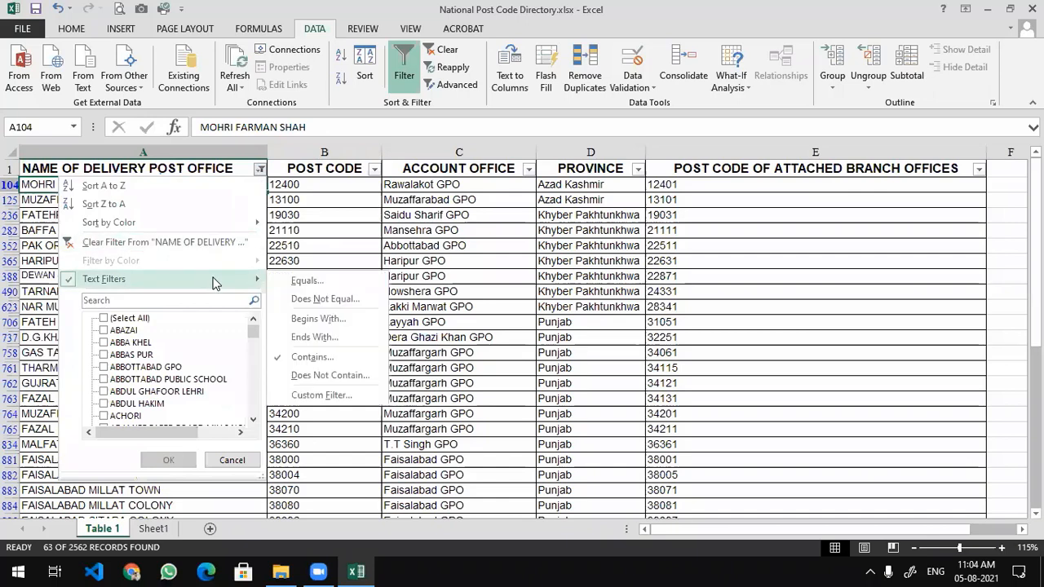
{"action": "left_click", "coordinate": [103, 244]}
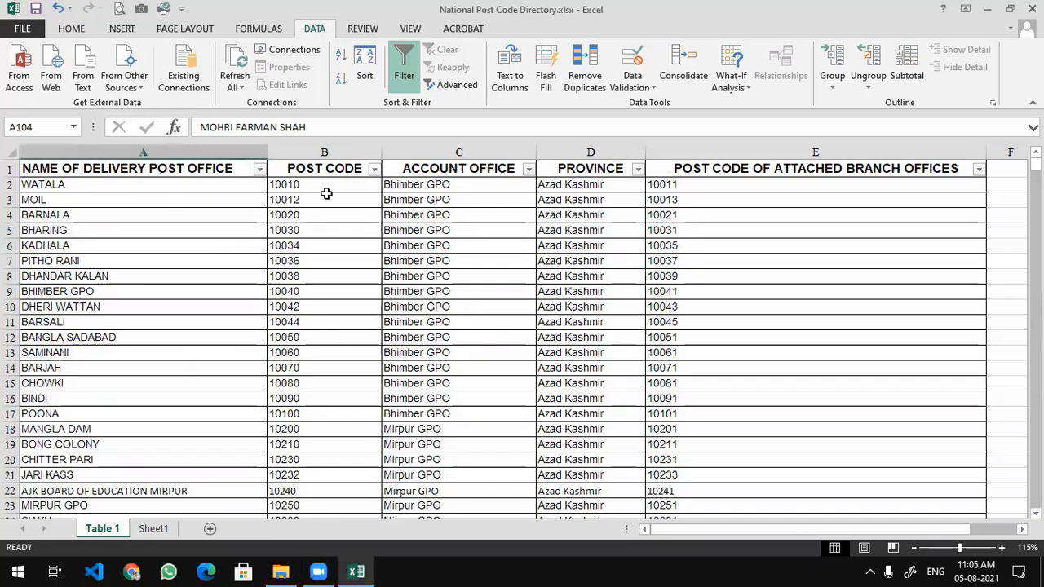
- Look through the unfiltered POST CODE values down the list and return to the header row
{"action": "left_click", "coordinate": [374, 169]}
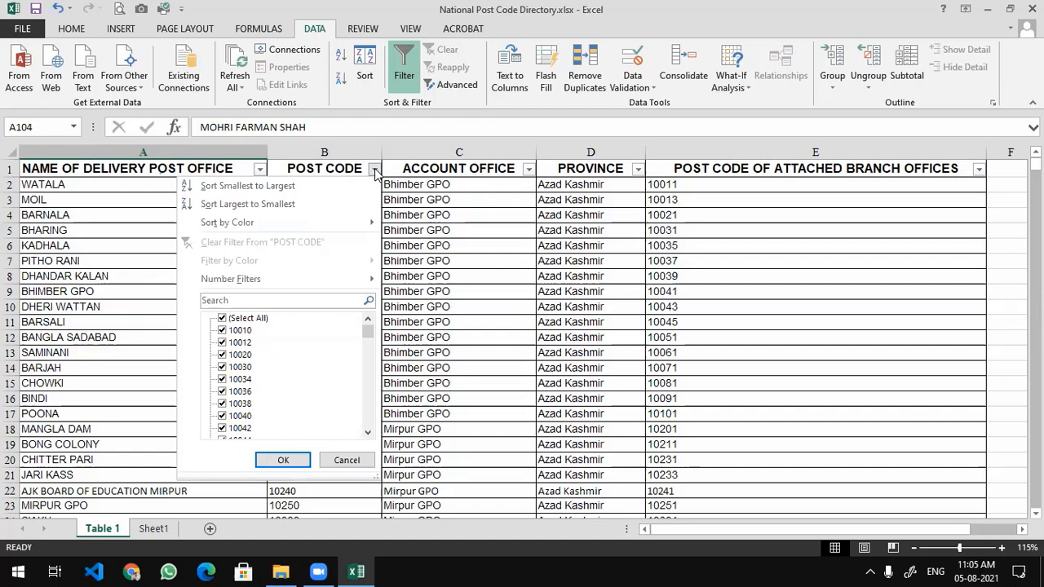
{"action": "left_click", "coordinate": [376, 171]}
{"action": "scroll", "coordinate": [333, 237], "scroll_direction": "down", "scroll_amount": 10}
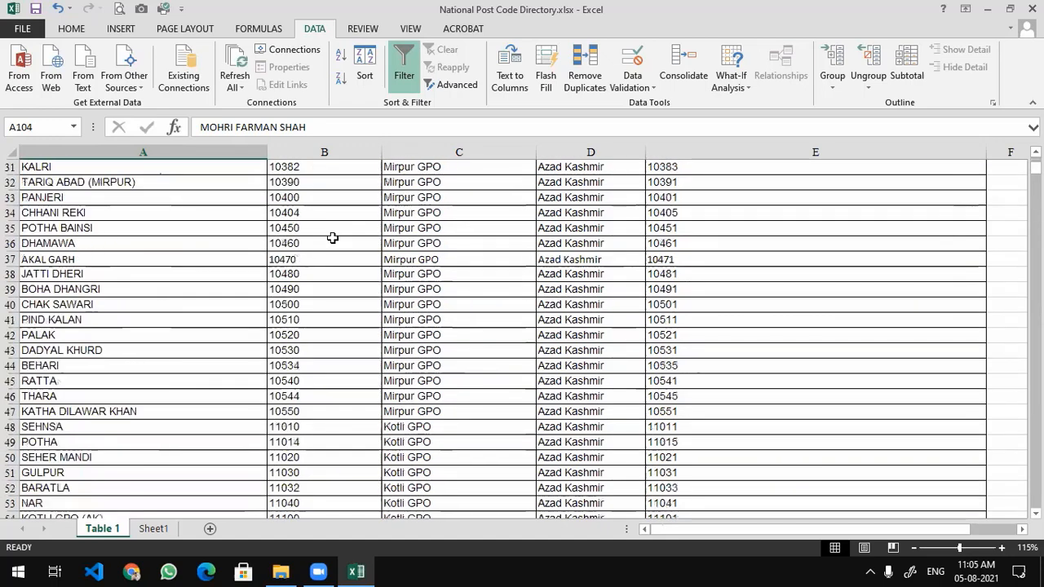
{"action": "scroll", "coordinate": [333, 238], "scroll_direction": "down", "scroll_amount": 20}
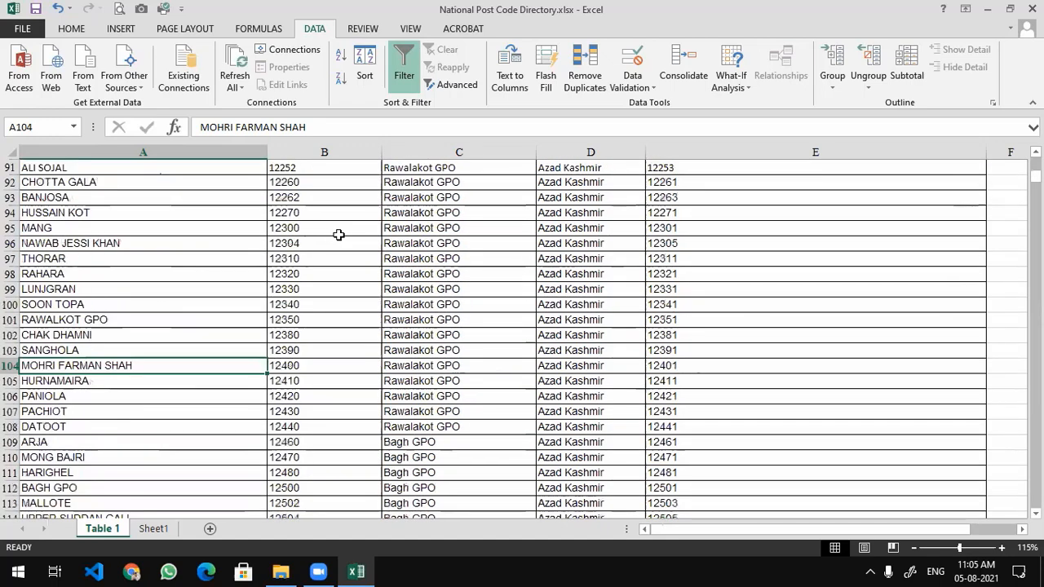
{"action": "scroll", "coordinate": [339, 235], "scroll_direction": "down", "scroll_amount": 20}
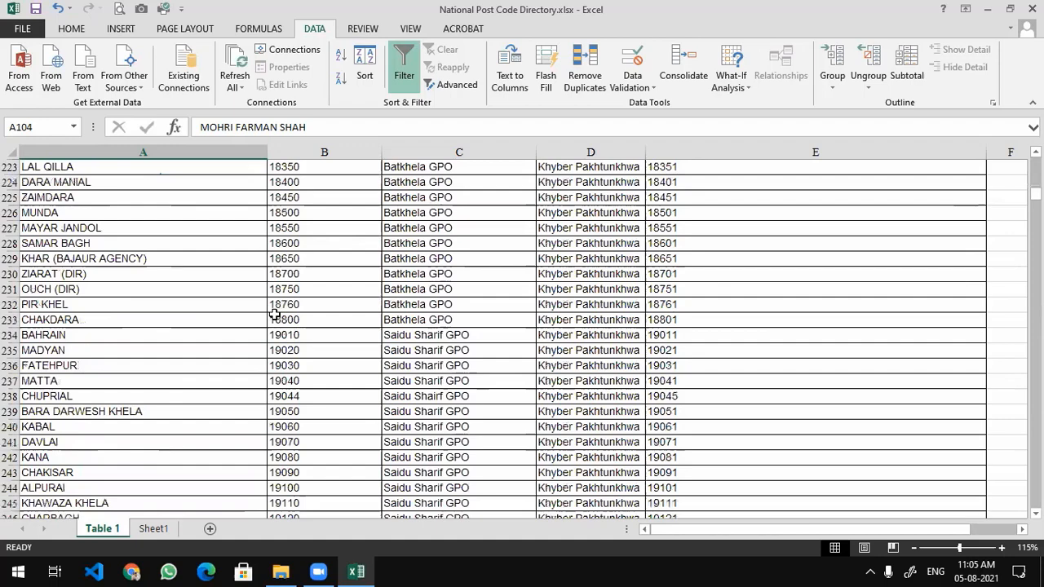
{"action": "scroll", "coordinate": [275, 315], "scroll_direction": "down", "scroll_amount": 8}
{"action": "scroll", "coordinate": [290, 315], "scroll_direction": "down", "scroll_amount": 20}
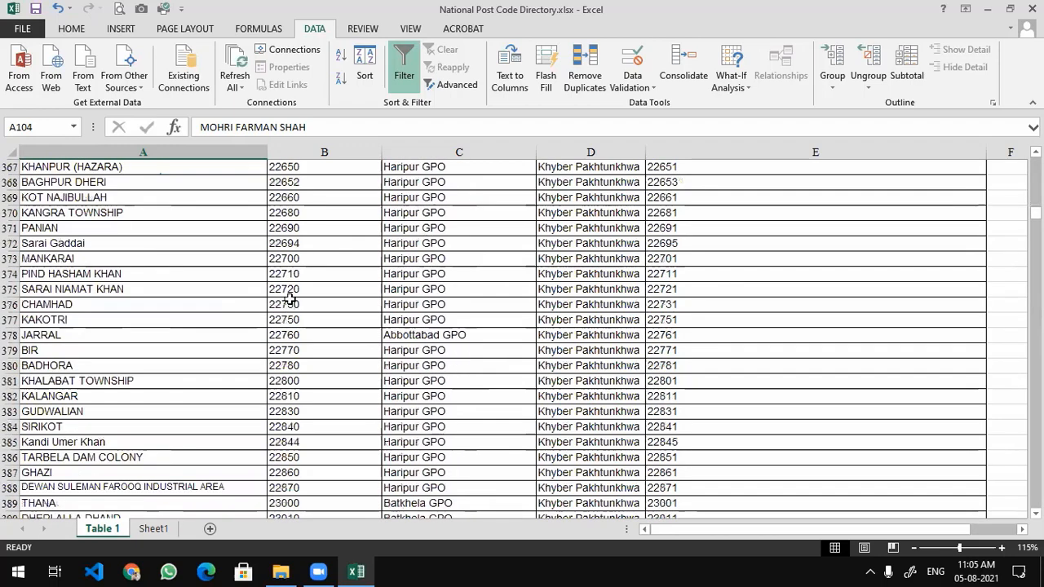
{"action": "scroll", "coordinate": [290, 302], "scroll_direction": "up", "scroll_amount": 20}
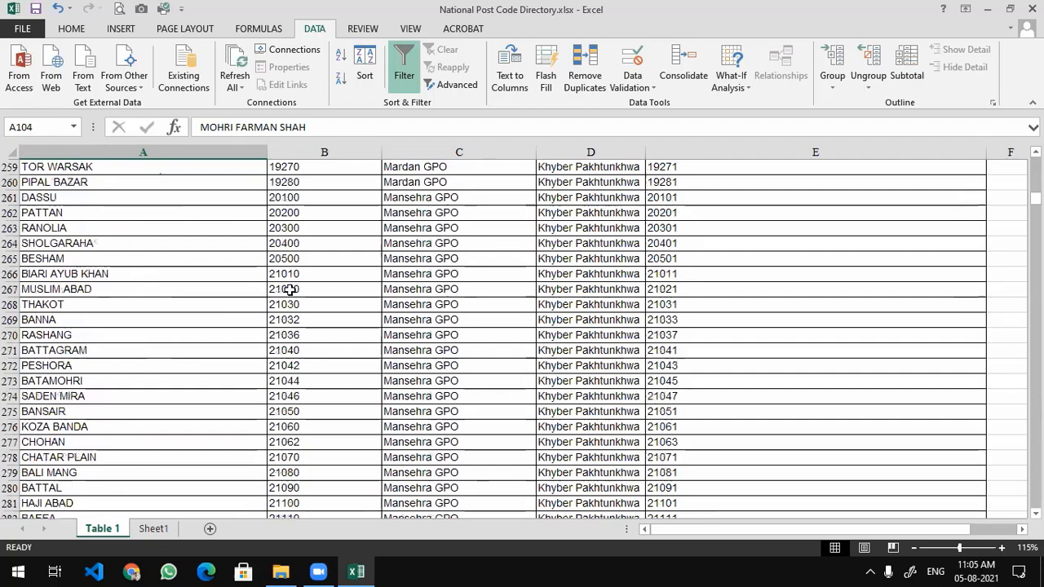
{"action": "scroll", "coordinate": [290, 295], "scroll_direction": "up", "scroll_amount": 20}
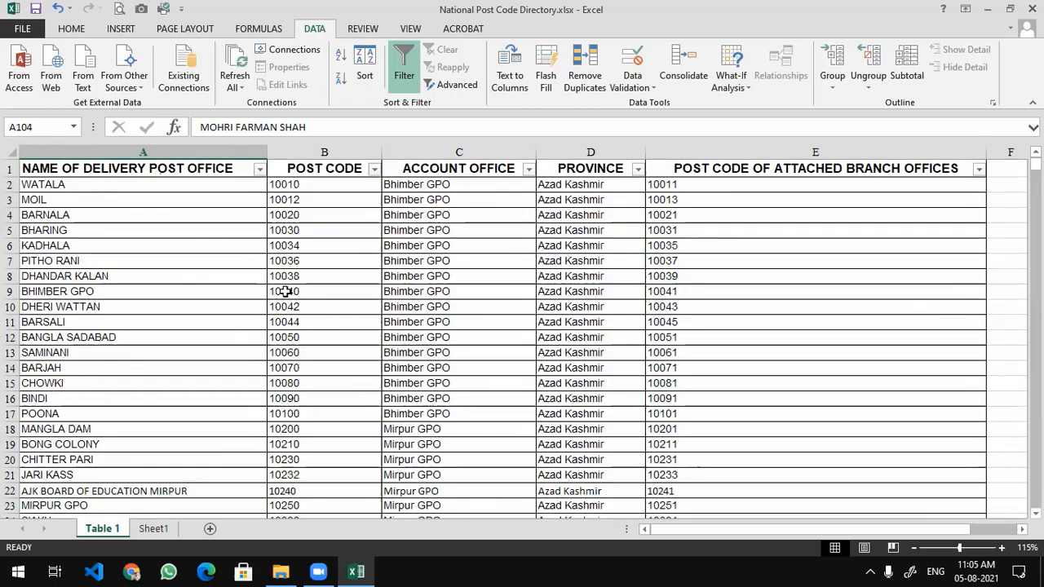
- Filter the POST CODE column with a number filter to show codes greater than 20000
{"action": "left_click", "coordinate": [375, 175]}
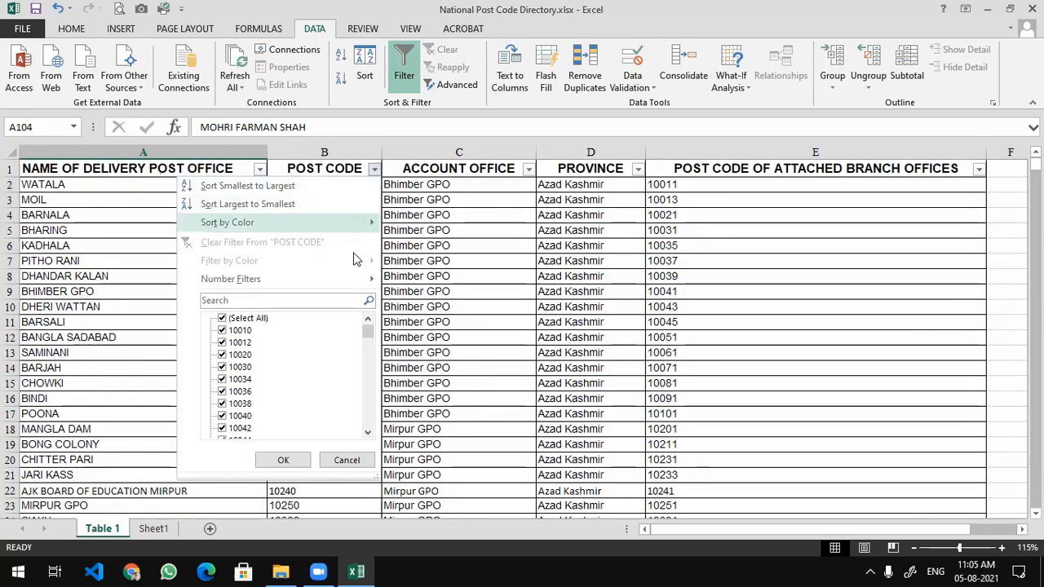
{"action": "mouse_move", "coordinate": [318, 287]}
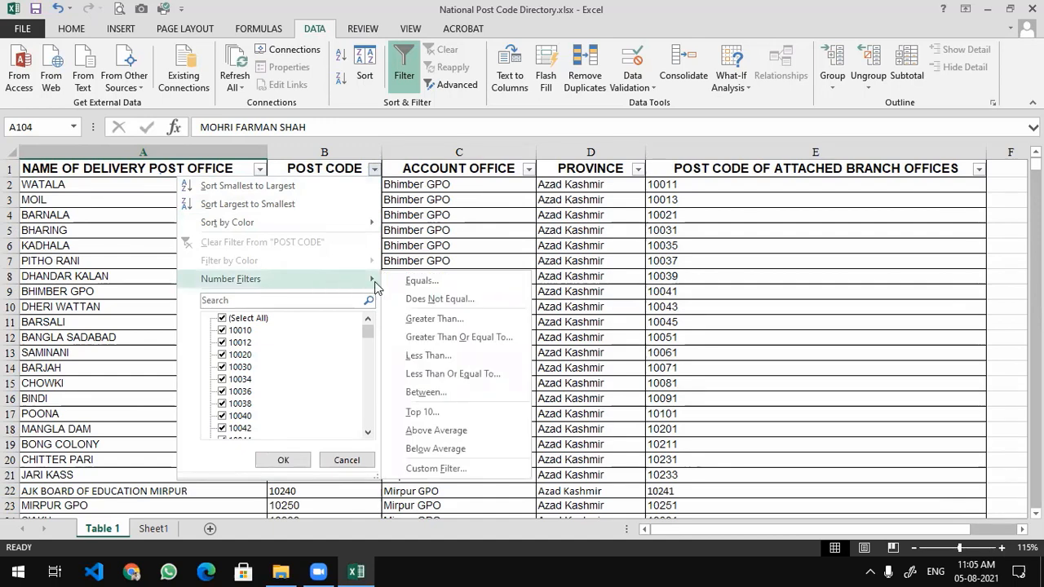
{"action": "left_click", "coordinate": [439, 319]}
{"action": "type", "text": "2000"}
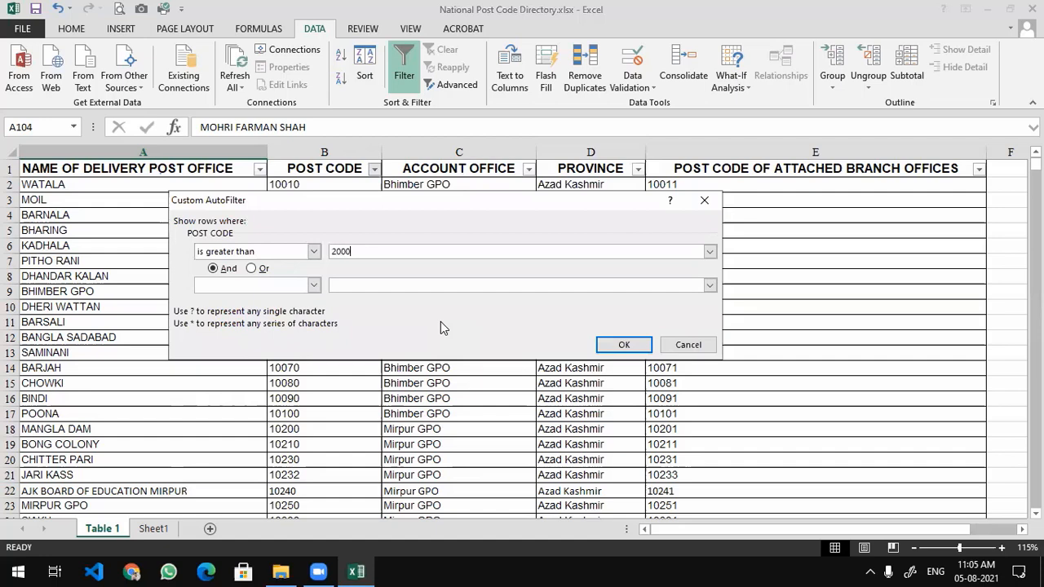
{"action": "type", "text": "0"}
{"action": "left_click", "coordinate": [624, 344]}
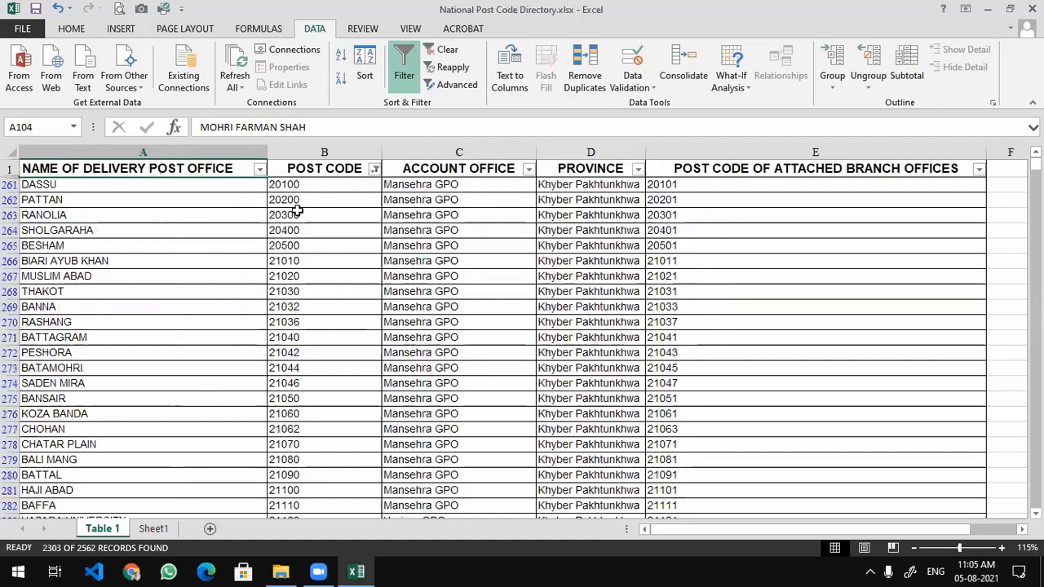
- Examine the POST CODE values in the filtered list and return to the column's header cell
{"action": "scroll", "coordinate": [297, 210], "scroll_direction": "down", "scroll_amount": 4}
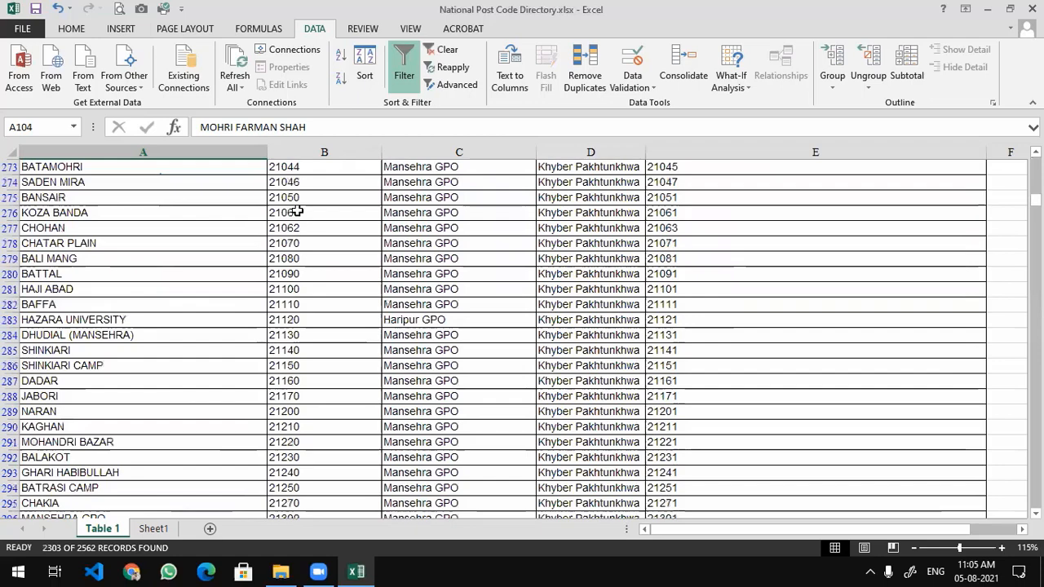
{"action": "scroll", "coordinate": [297, 211], "scroll_direction": "down", "scroll_amount": 20}
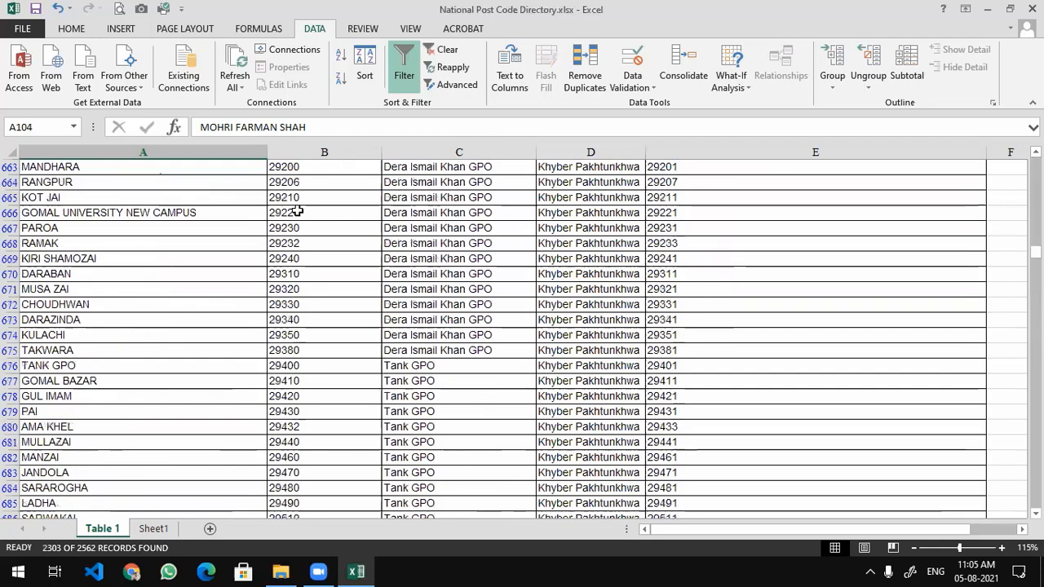
{"action": "scroll", "coordinate": [297, 211], "scroll_direction": "down", "scroll_amount": 20}
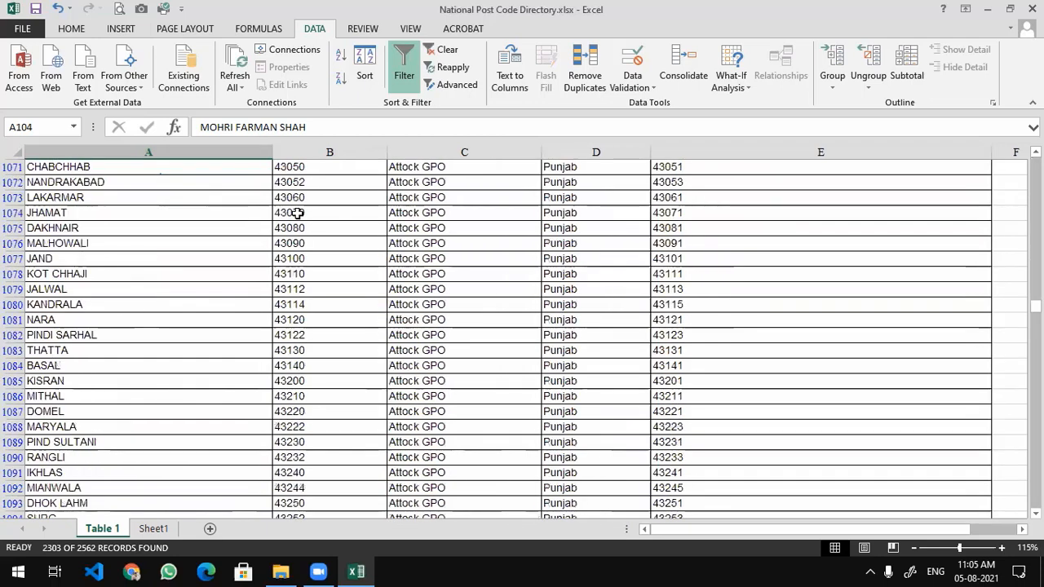
{"action": "scroll", "coordinate": [297, 212], "scroll_direction": "down", "scroll_amount": 20}
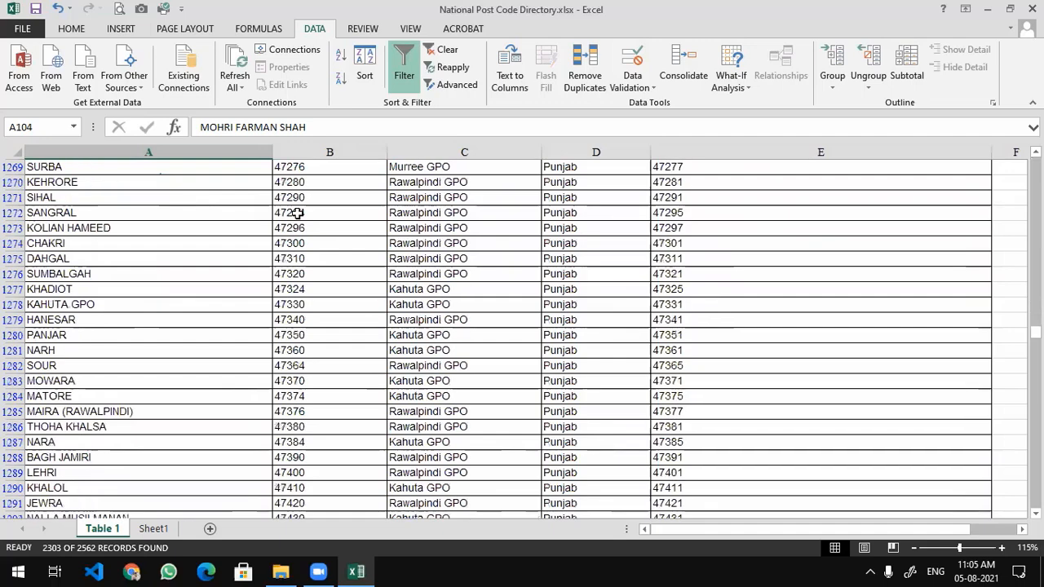
{"action": "scroll", "coordinate": [297, 212], "scroll_direction": "down", "scroll_amount": 20}
{"action": "scroll", "coordinate": [297, 212], "scroll_direction": "down", "scroll_amount": 20}
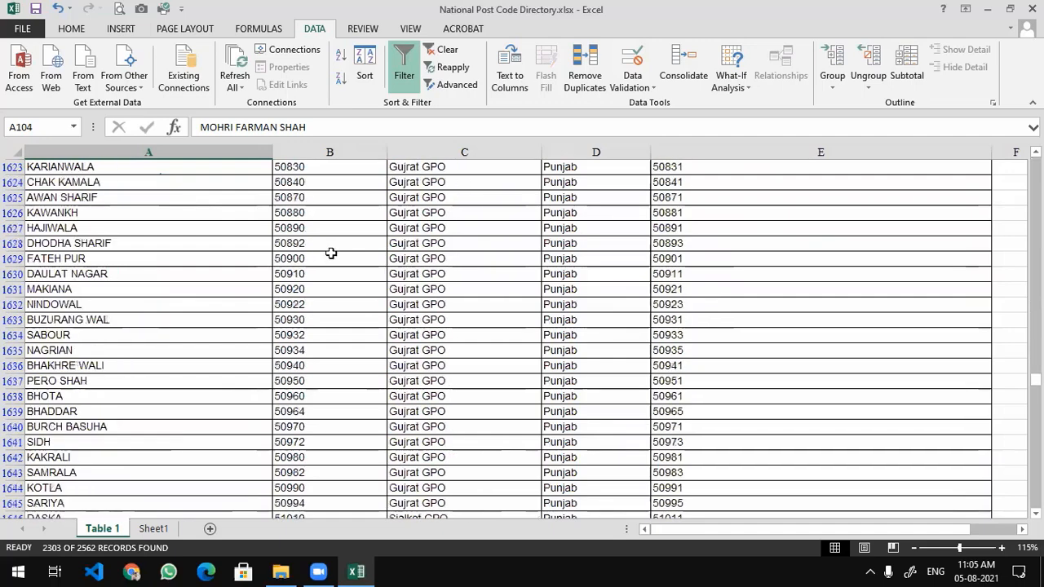
{"action": "scroll", "coordinate": [331, 248], "scroll_direction": "up", "scroll_amount": 20}
{"action": "left_click", "coordinate": [354, 317]}
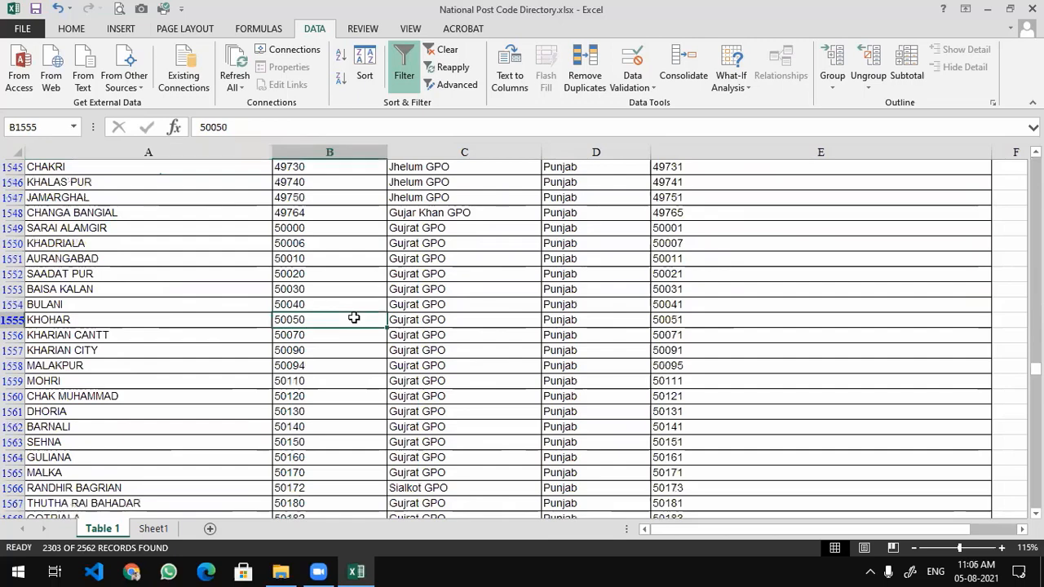
{"action": "key", "text": "ctrl+Up"}
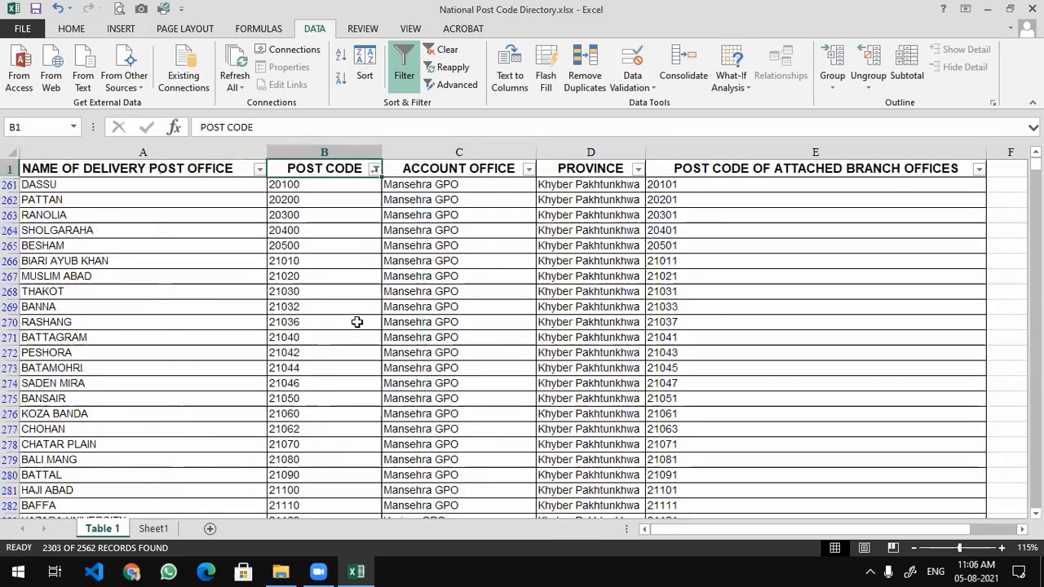
- Change the POST CODE number filter to show only codes greater than 50000
{"action": "left_click", "coordinate": [375, 169]}
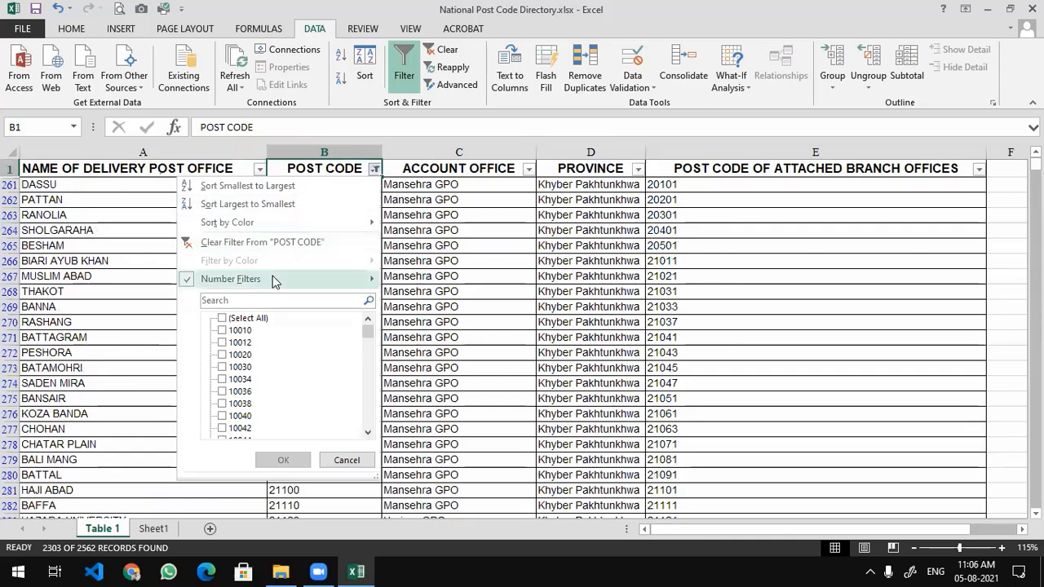
{"action": "mouse_move", "coordinate": [273, 280]}
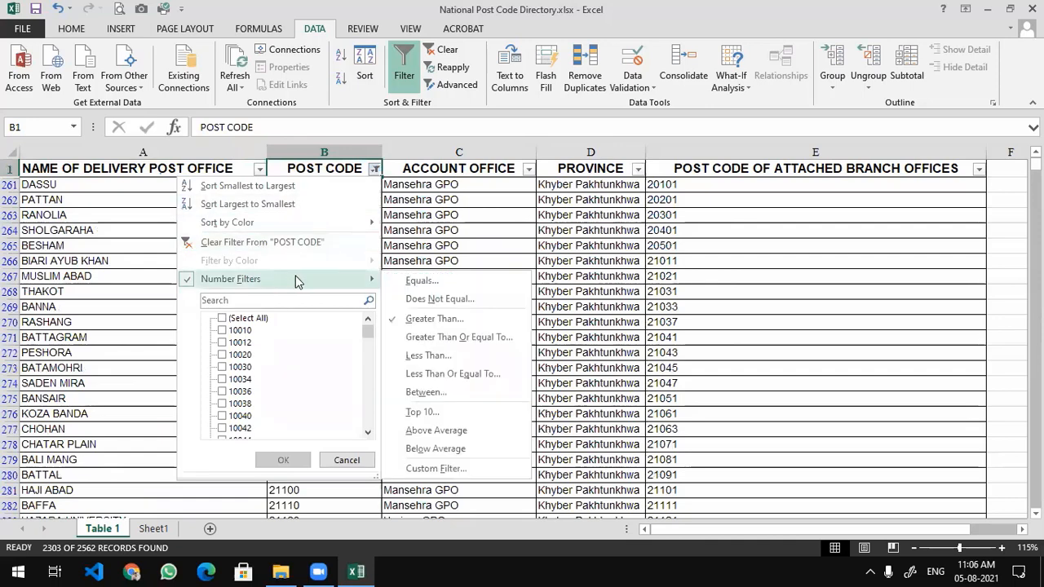
{"action": "left_click", "coordinate": [428, 324]}
{"action": "type", "text": "5000"}
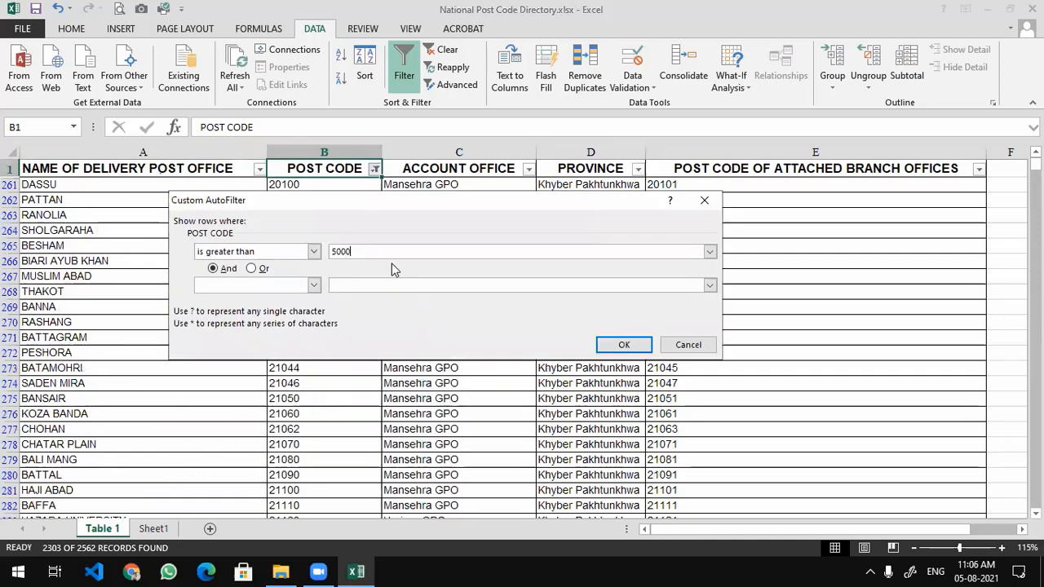
{"action": "type", "text": "0"}
{"action": "key", "text": "Return"}
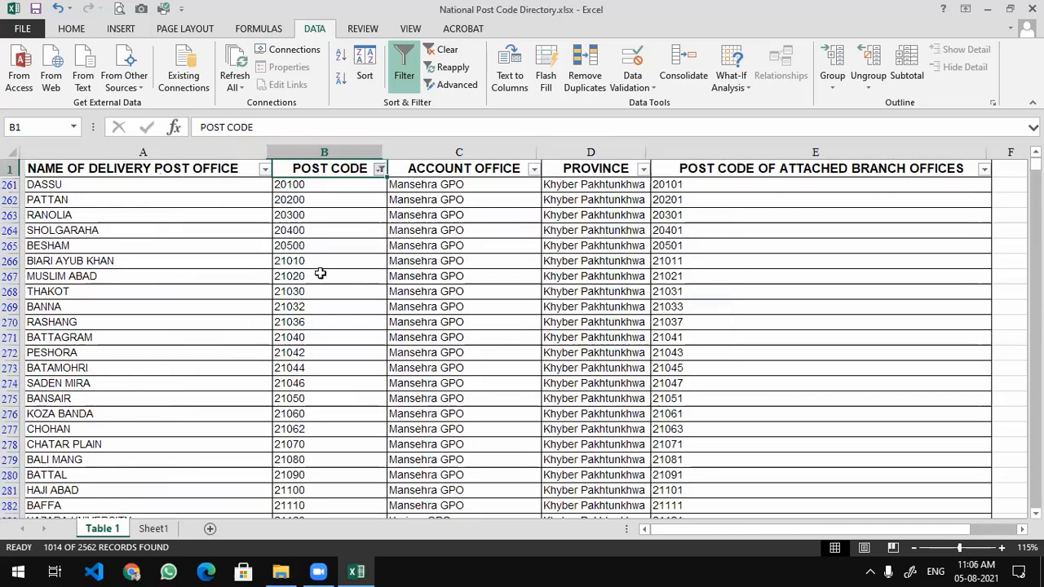
- Look through the POST CODE values in the list filtered above 50000 and return to the header row
{"action": "scroll", "coordinate": [308, 282], "scroll_direction": "down", "scroll_amount": 12}
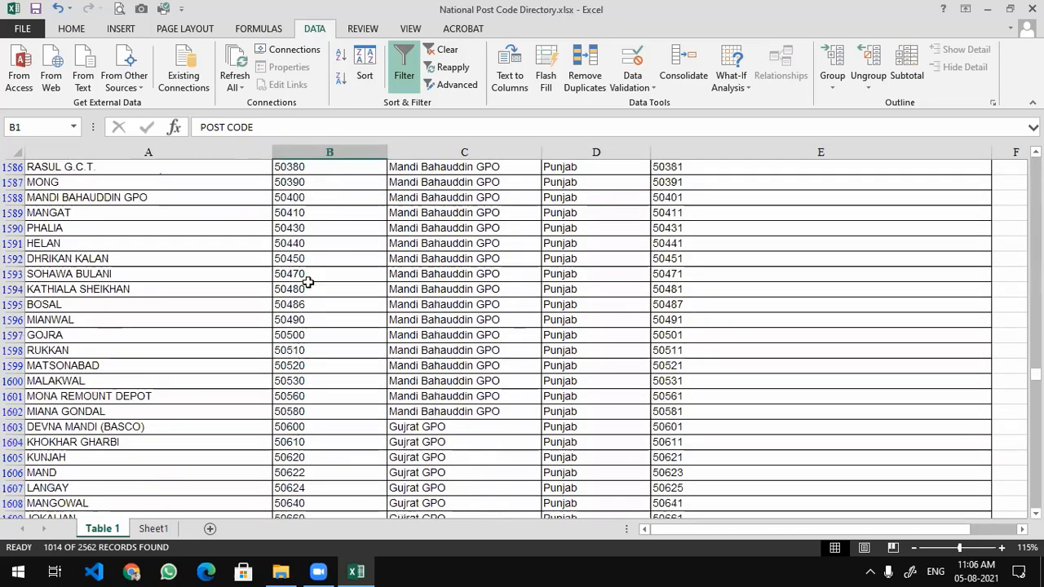
{"action": "scroll", "coordinate": [308, 282], "scroll_direction": "down", "scroll_amount": 15}
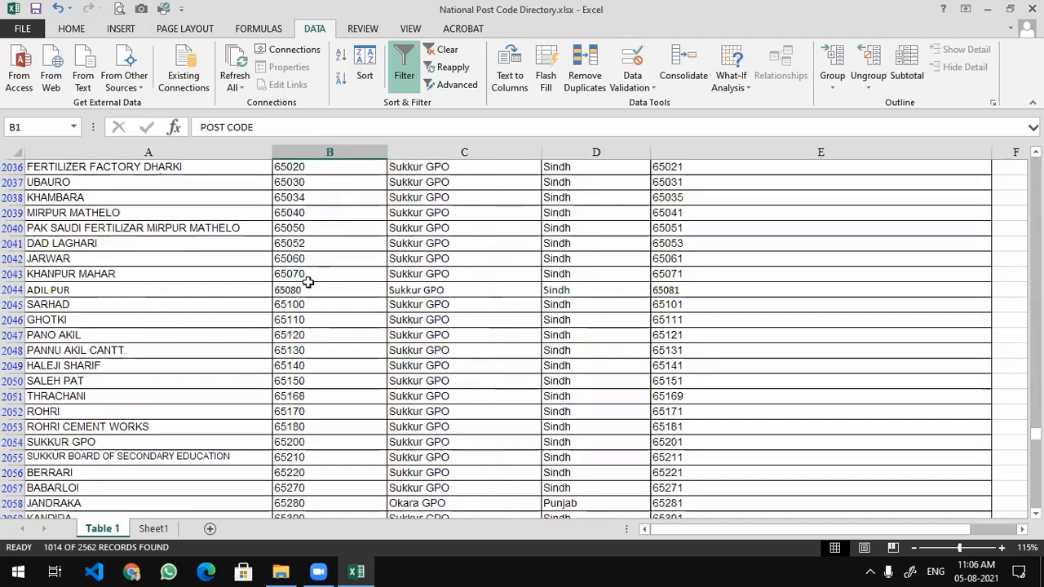
{"action": "scroll", "coordinate": [308, 282], "scroll_direction": "up", "scroll_amount": 10}
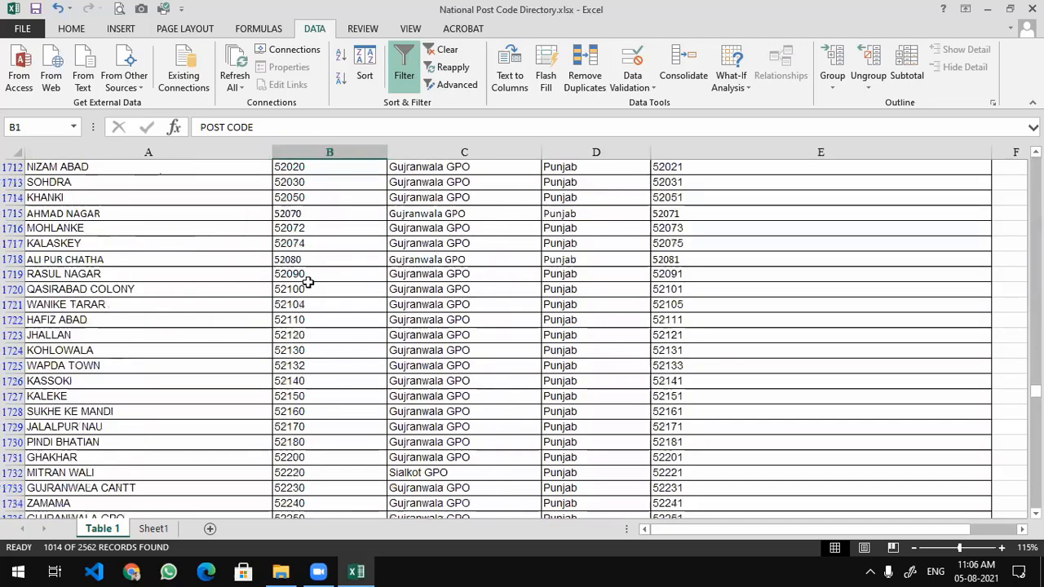
{"action": "scroll", "coordinate": [308, 282], "scroll_direction": "up", "scroll_amount": 5}
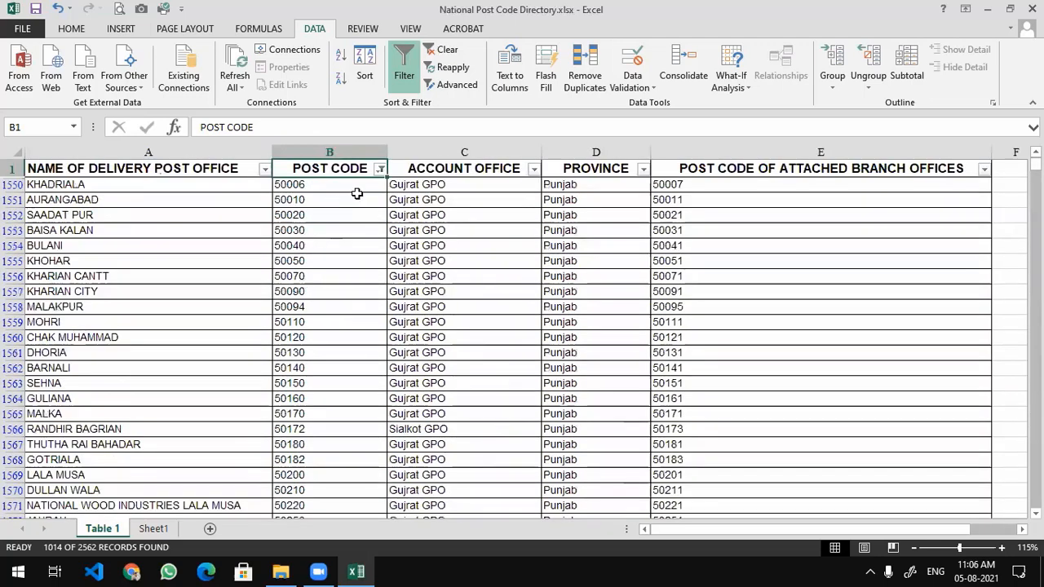
- Try to filter the POST CODE column with a number filter for codes less than or equal to 10000
{"action": "key", "text": "alt+Down"}
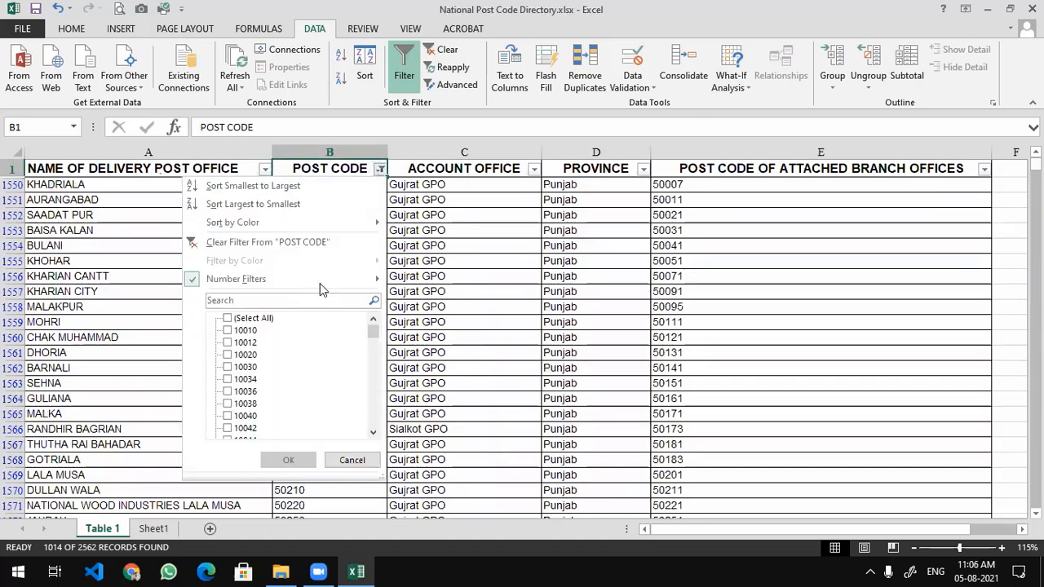
{"action": "mouse_move", "coordinate": [320, 283]}
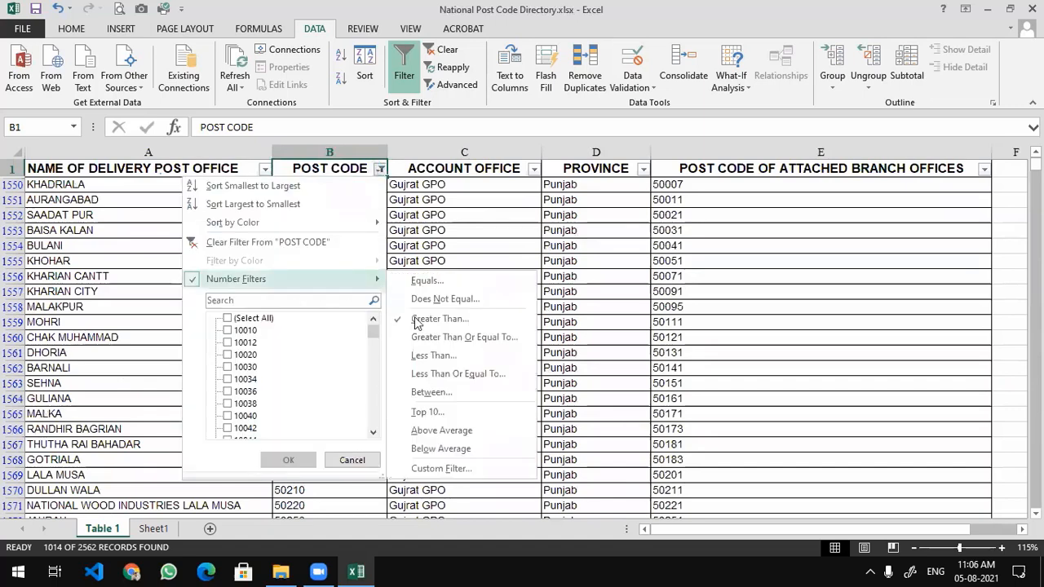
{"action": "left_click", "coordinate": [436, 375]}
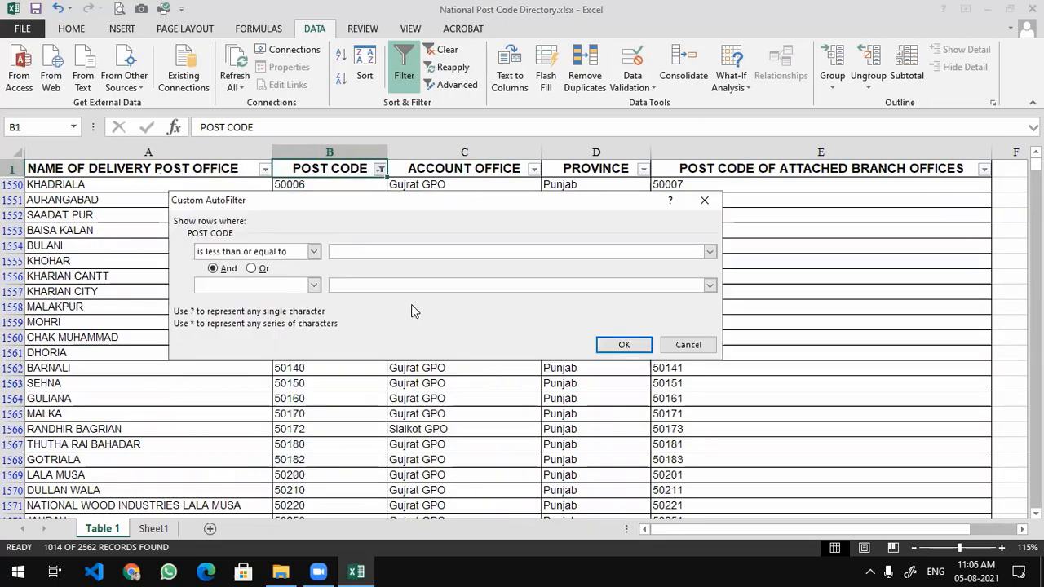
{"action": "type", "text": "60000"}
{"action": "key", "text": "BackSpace"}
{"action": "key", "text": "BackSpace"}
{"action": "key", "text": "BackSpace"}
{"action": "key", "text": "BackSpace"}
{"action": "key", "text": "BackSpace"}
{"action": "type", "text": "10000"}
{"action": "key", "text": "Return"}
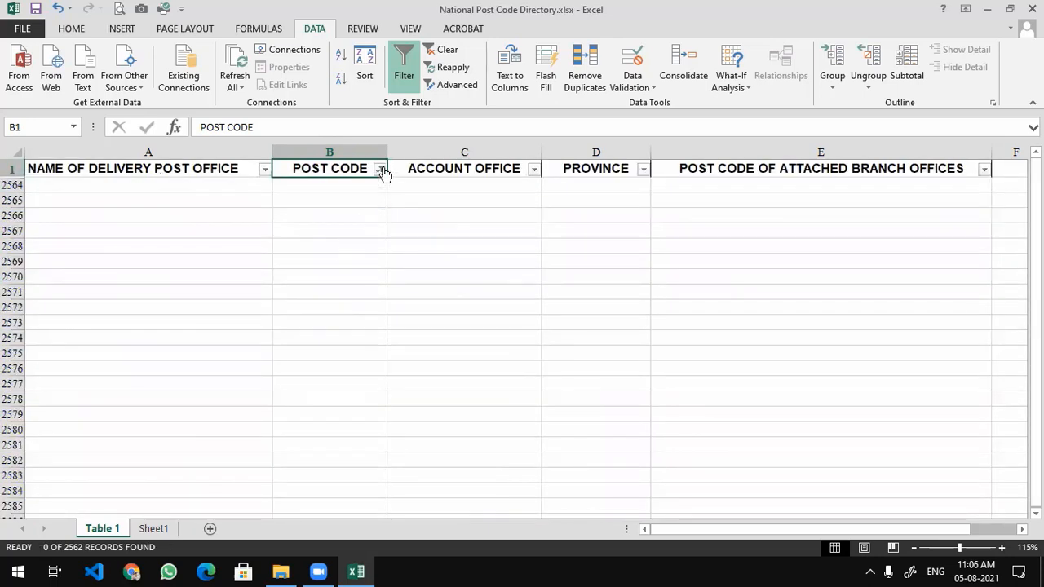
- Clear the POST CODE filter and apply a number filter for codes less than or equal to 10050
{"action": "mouse_move", "coordinate": [380, 168]}
{"action": "key", "text": "alt+Down"}
{"action": "left_click", "coordinate": [303, 245]}
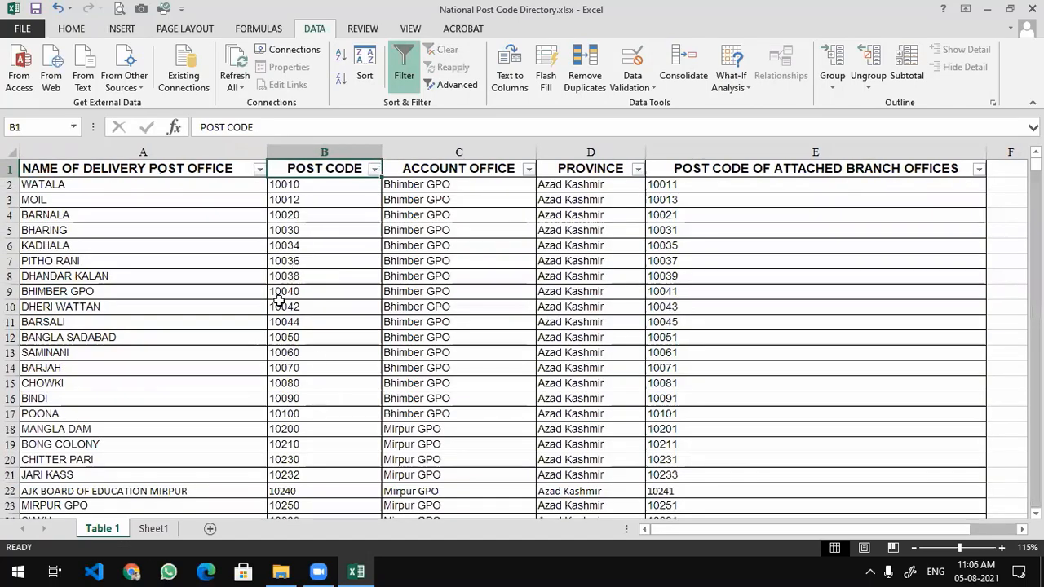
{"action": "left_click", "coordinate": [375, 169]}
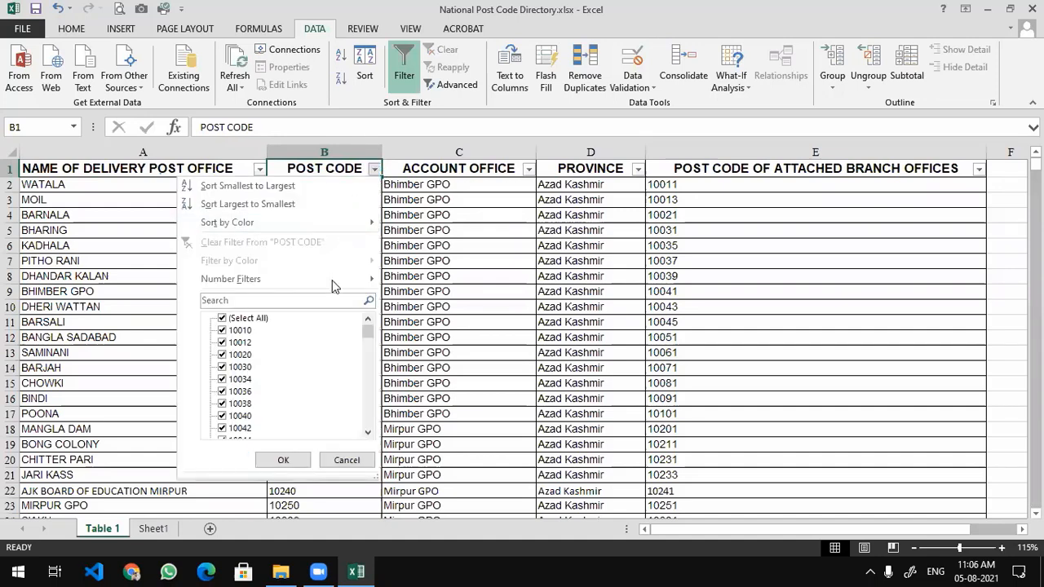
{"action": "mouse_move", "coordinate": [346, 281]}
{"action": "left_click", "coordinate": [443, 380]}
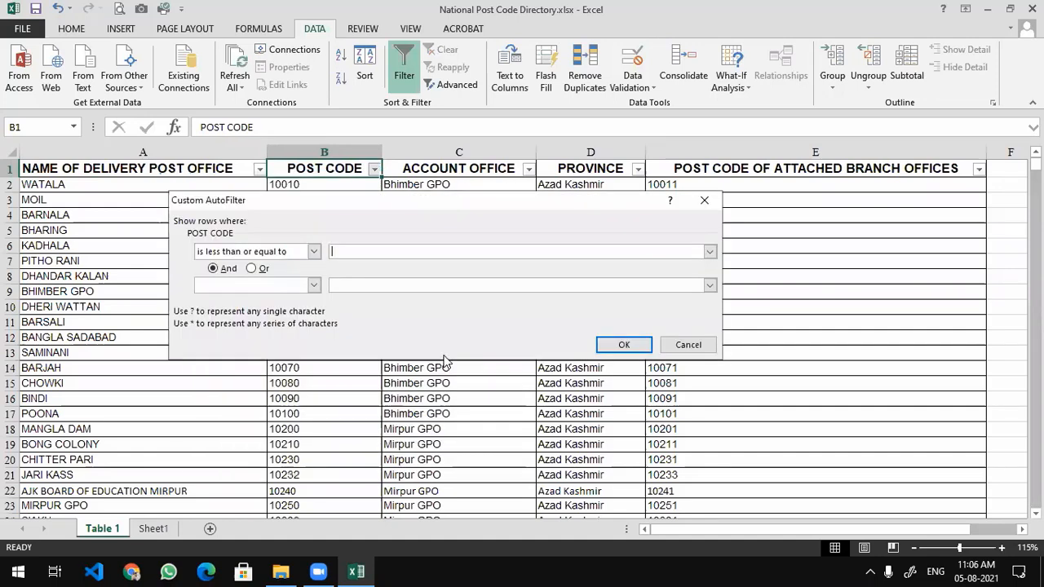
{"action": "type", "text": "10050"}
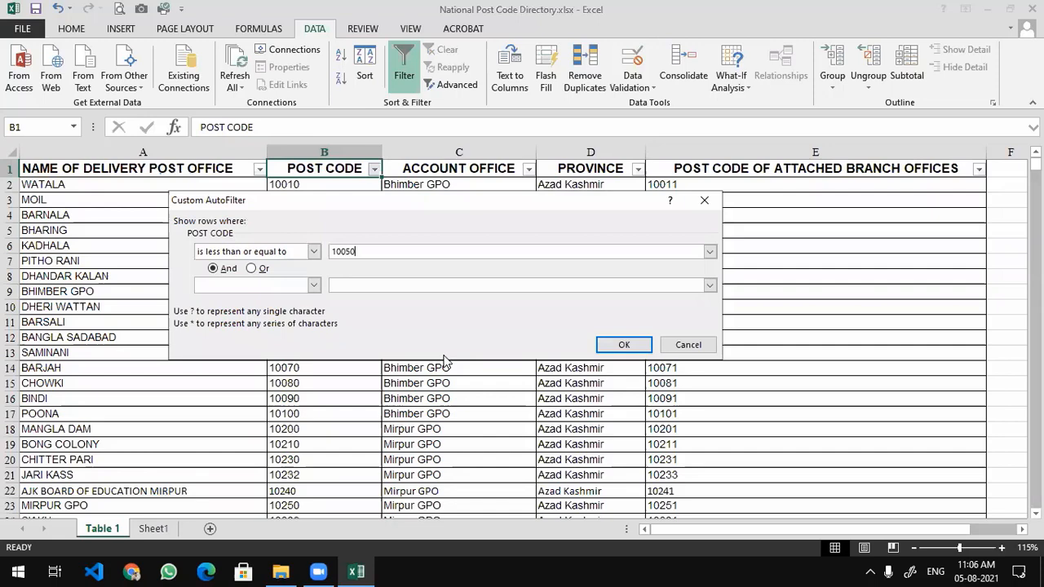
{"action": "key", "text": "Return"}
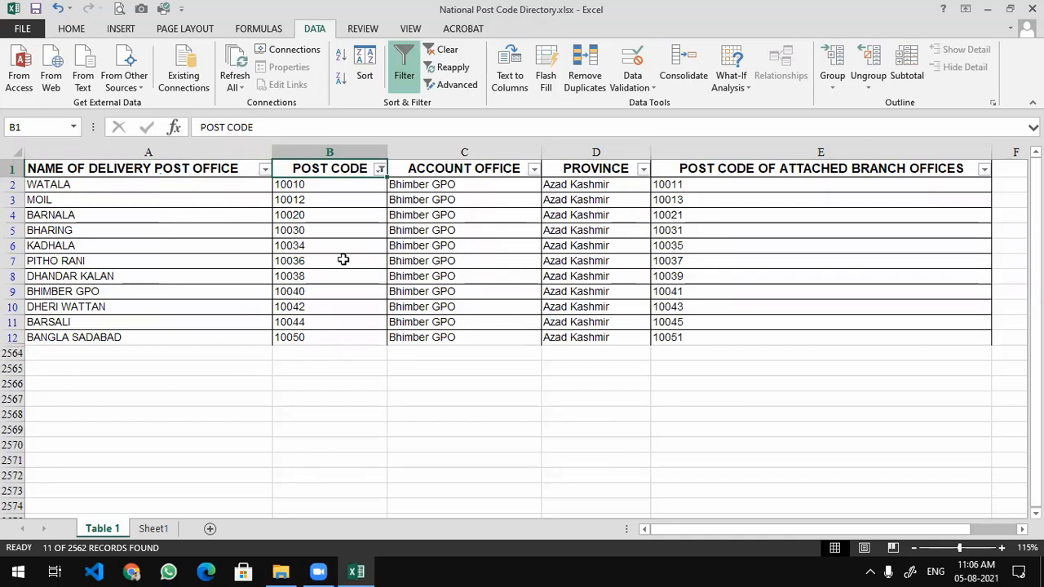
- Clear the POST CODE filter and enter the header Date of Opening in cell F1
{"action": "left_click", "coordinate": [380, 169]}
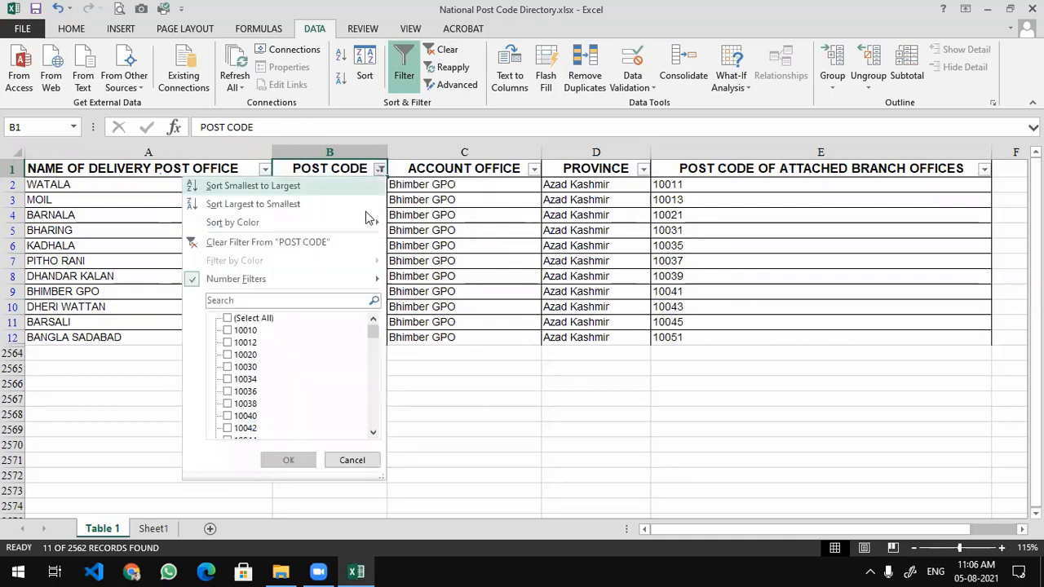
{"action": "left_click", "coordinate": [230, 242]}
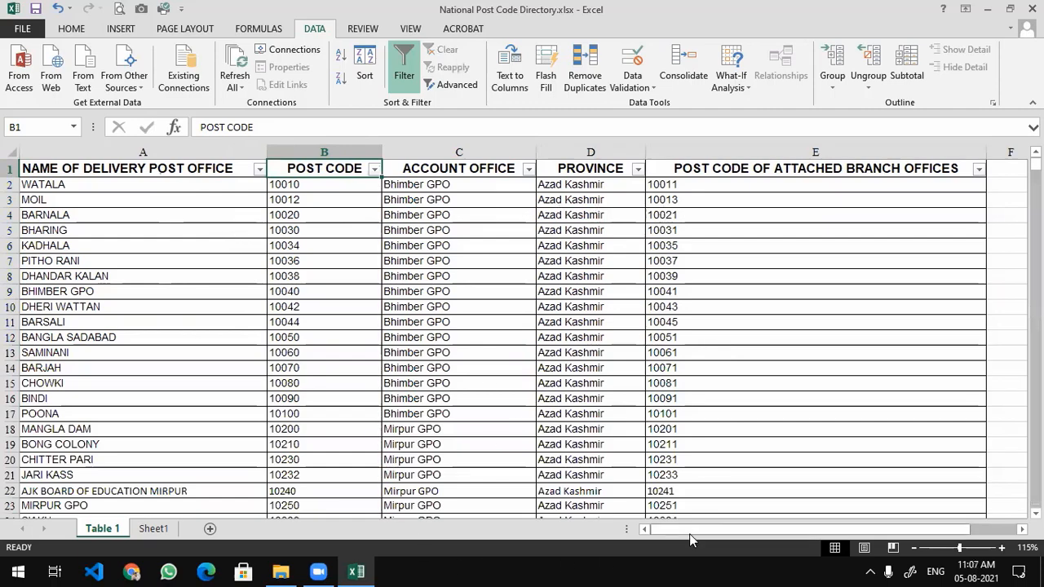
{"action": "left_click_drag", "start_coordinate": [689, 533], "coordinate": [767, 537]}
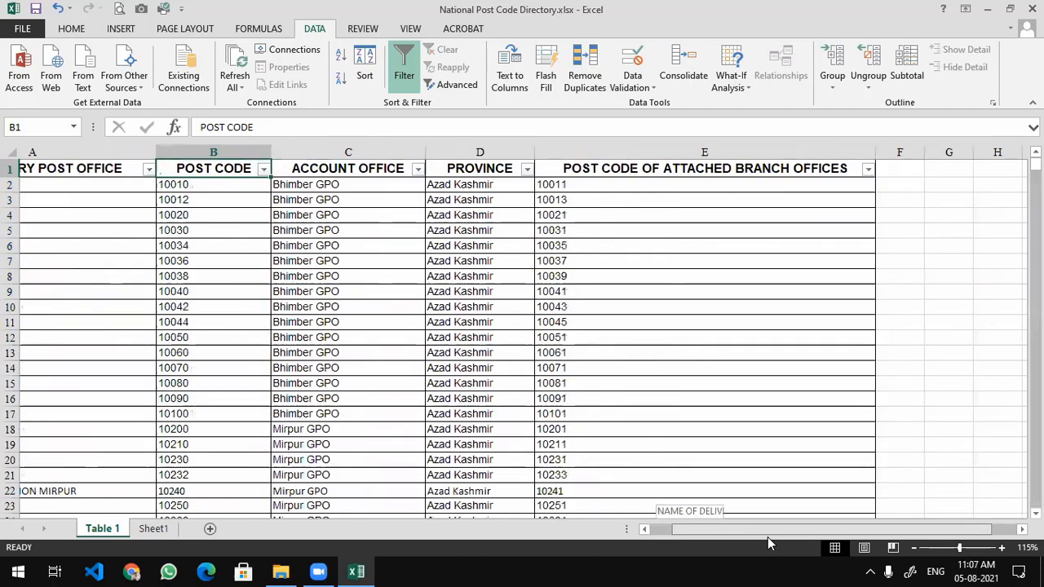
{"action": "left_click", "coordinate": [754, 177]}
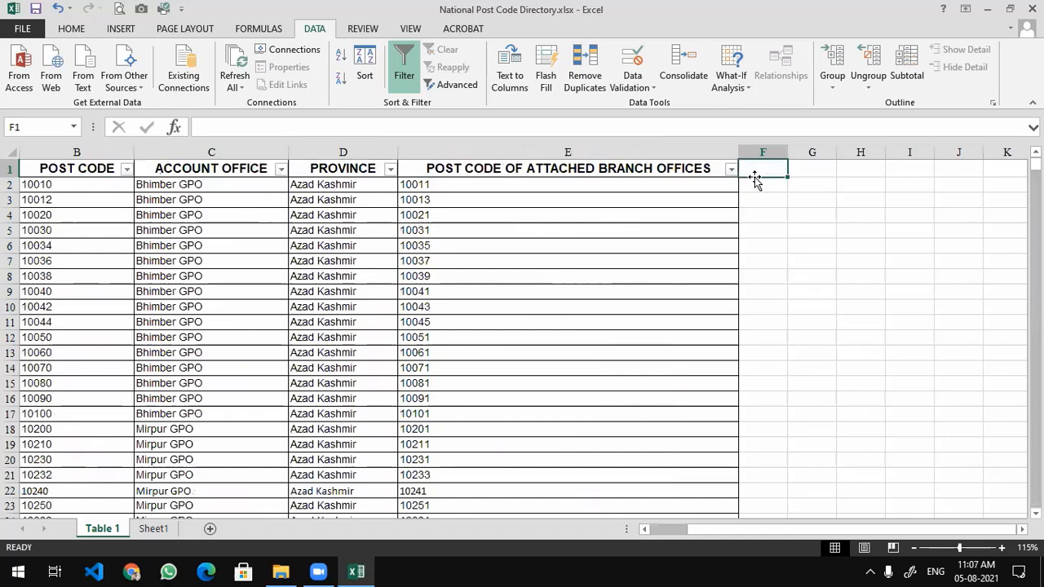
{"action": "type", "text": "Date of Opening"}
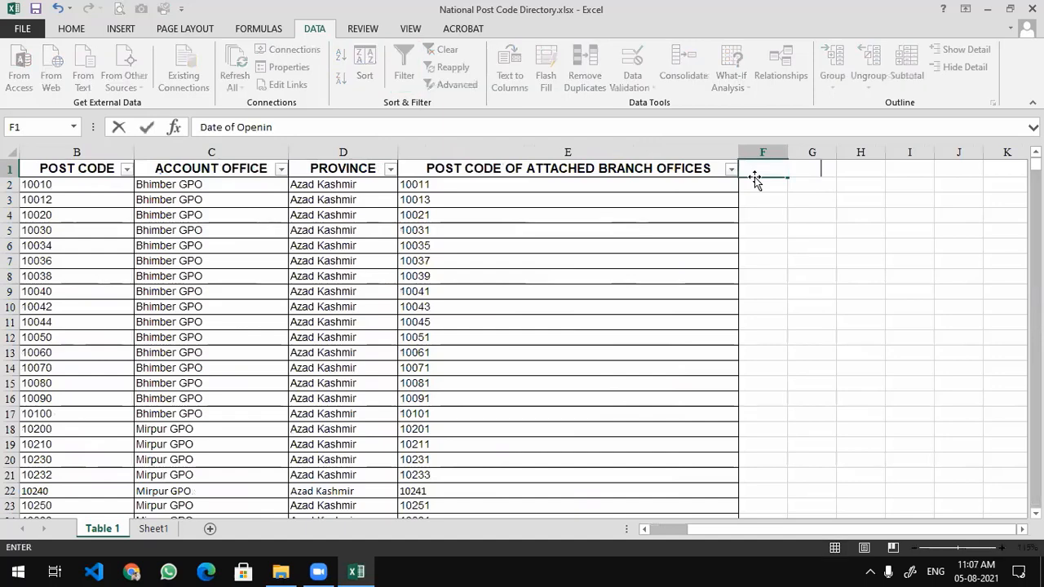
{"action": "key", "text": "Return"}
- Fit the width of column F to its Date of Opening header
{"action": "left_click", "coordinate": [751, 173]}
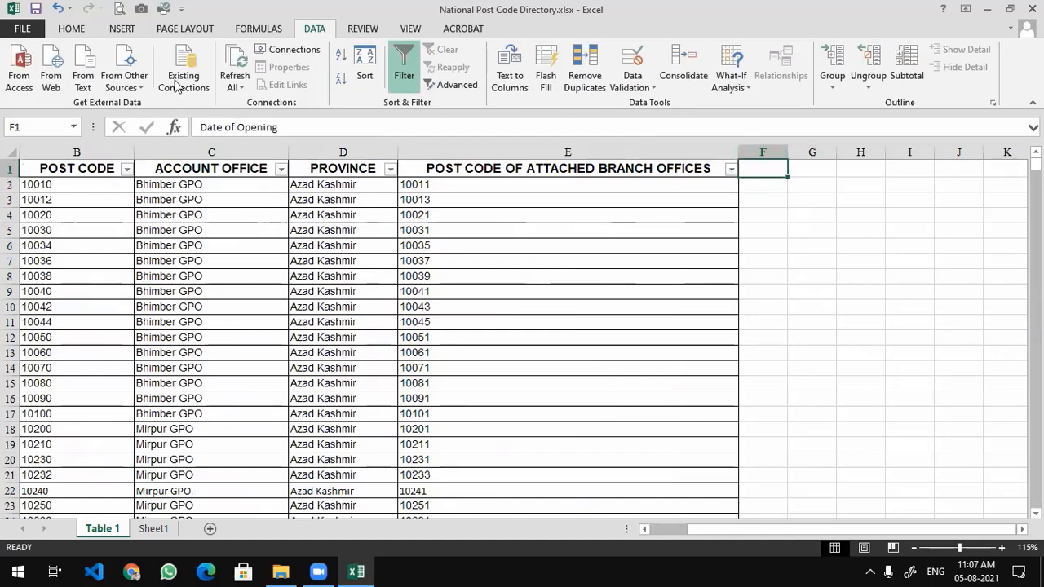
{"action": "left_click", "coordinate": [78, 29]}
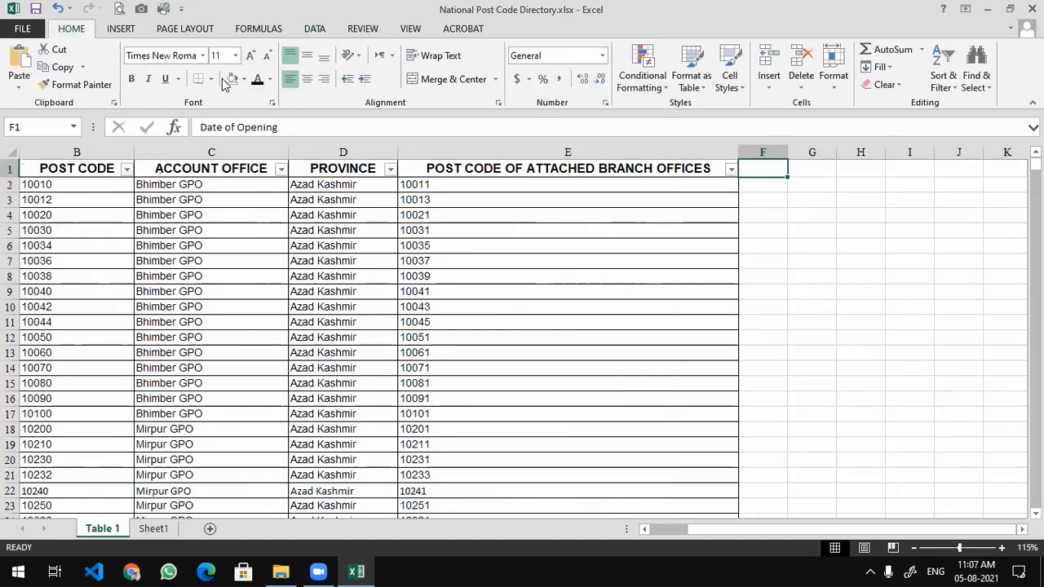
{"action": "double_click", "coordinate": [788, 153]}
- Enter the opening dates 04-08-2021 in cell F2 and 05-08-2021 in cell F3
{"action": "left_click", "coordinate": [785, 186]}
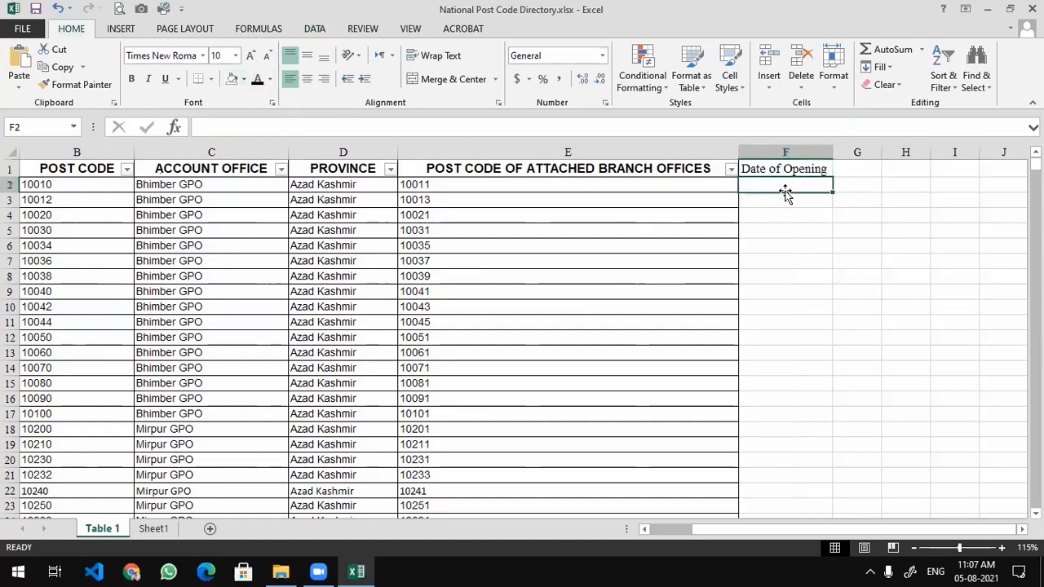
{"action": "type", "text": "04-08"}
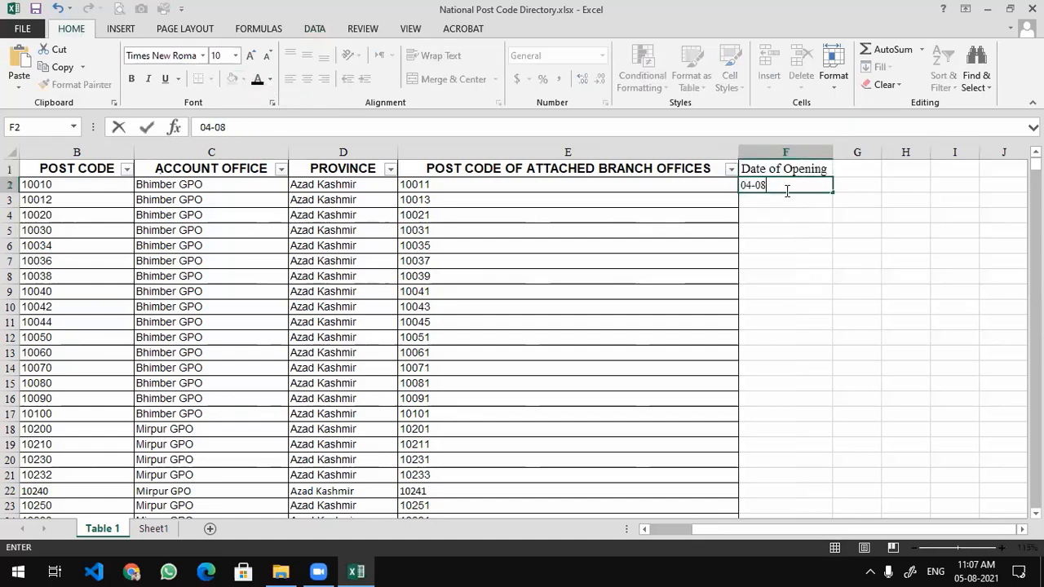
{"action": "type", "text": "-2021"}
{"action": "key", "text": "Return"}
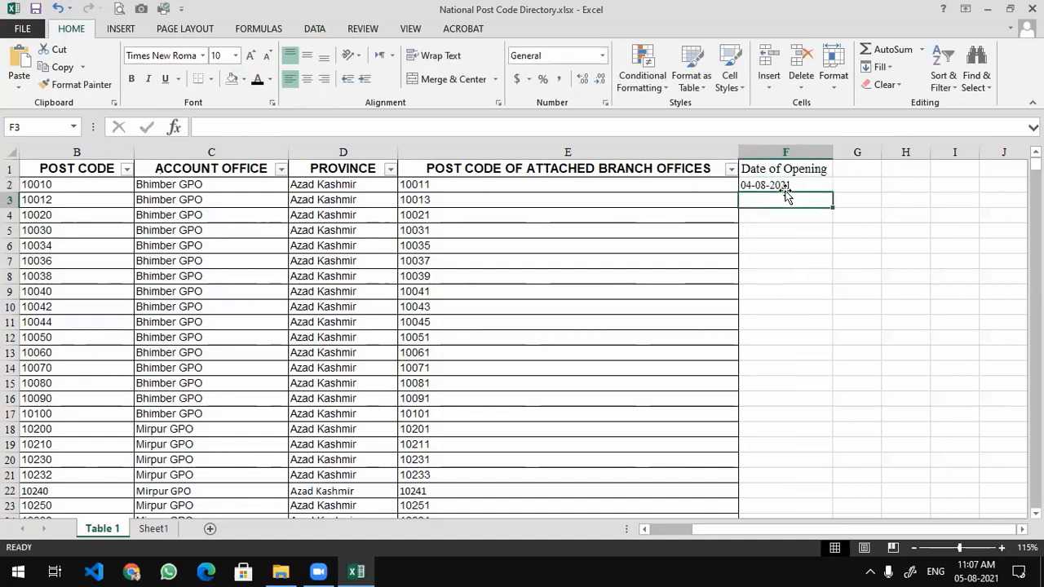
{"action": "type", "text": "05-"}
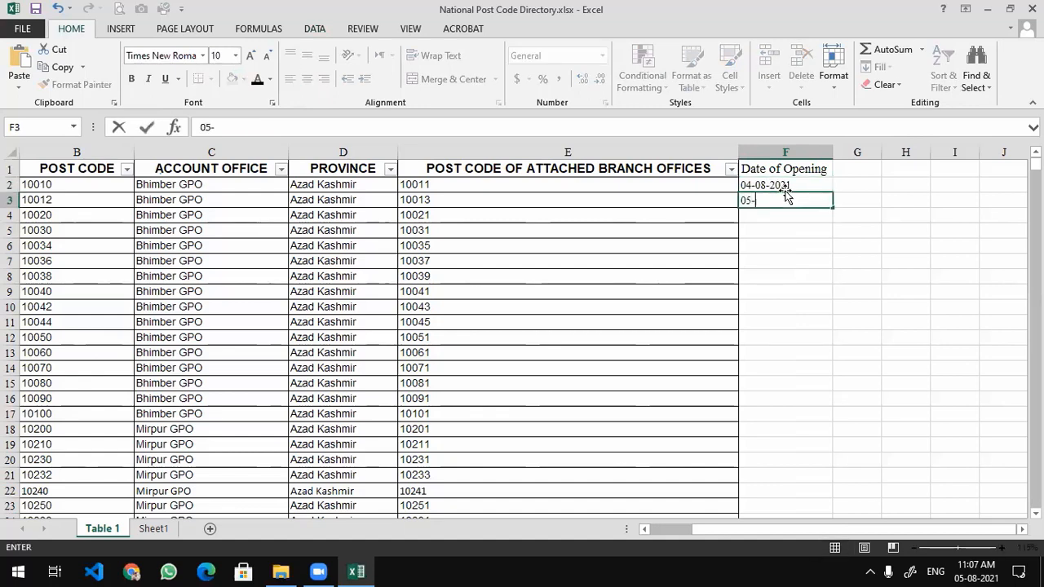
{"action": "type", "text": "08-2021"}
{"action": "key", "text": "Return"}
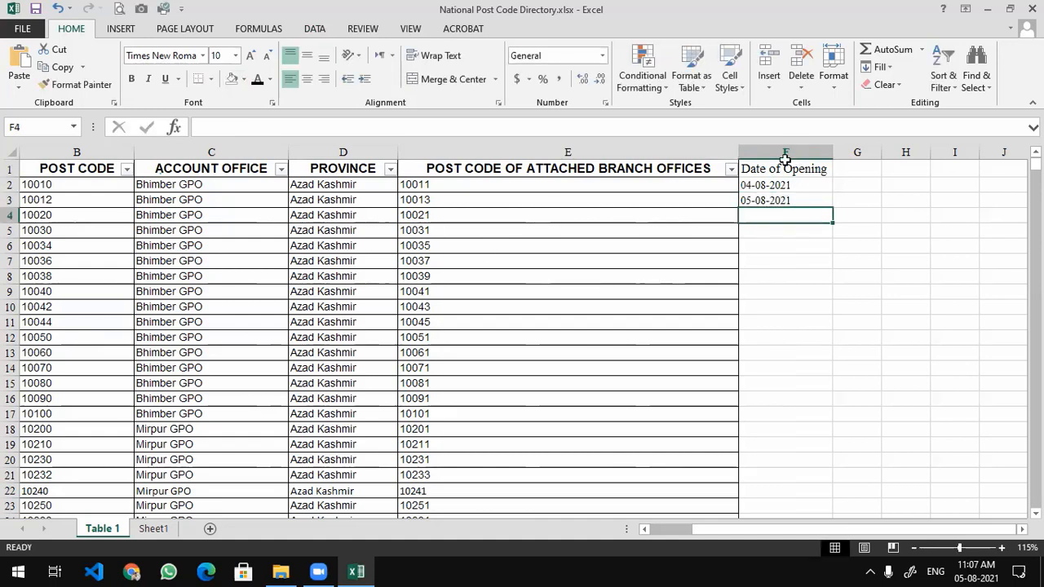
- Remove and reapply the filter on the header row so that it includes the Date of Opening column
{"action": "left_click", "coordinate": [785, 161]}
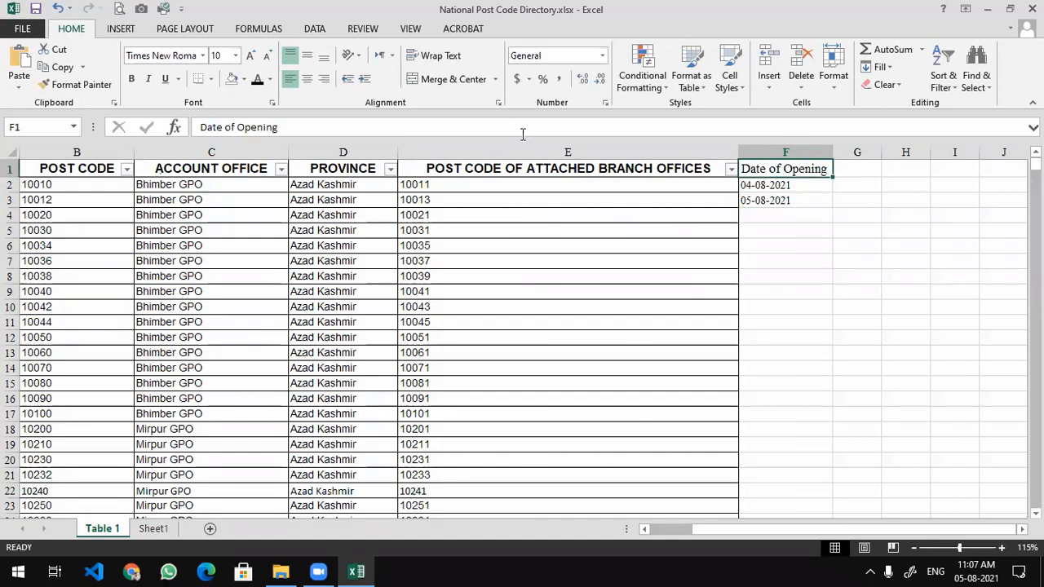
{"action": "left_click", "coordinate": [317, 31]}
{"action": "left_click", "coordinate": [406, 72]}
{"action": "left_click", "coordinate": [405, 72]}
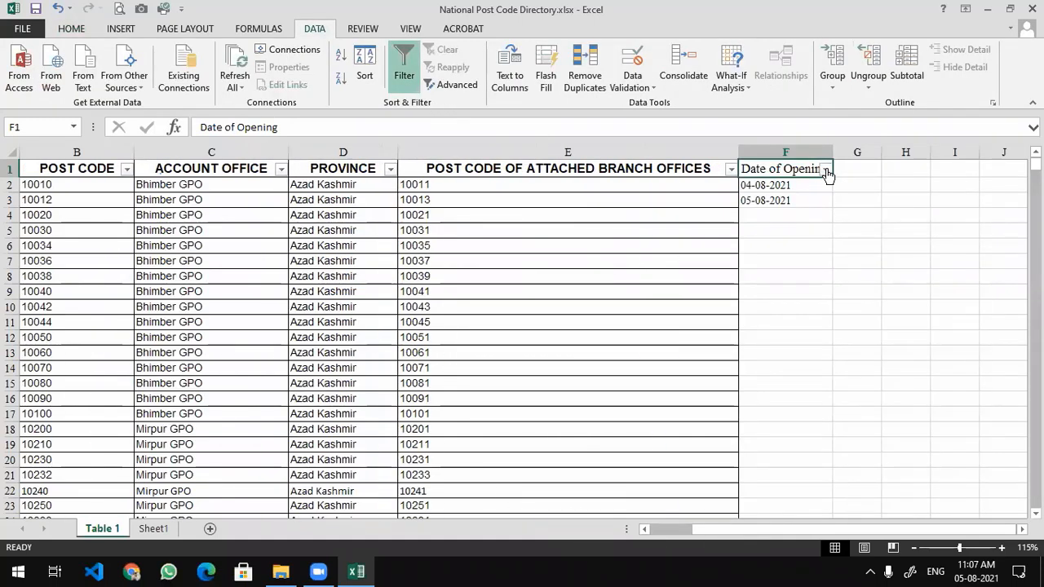
- Filter the Date of Opening column with the Yesterday date filter and view the matching record across all columns
{"action": "left_click", "coordinate": [826, 170]}
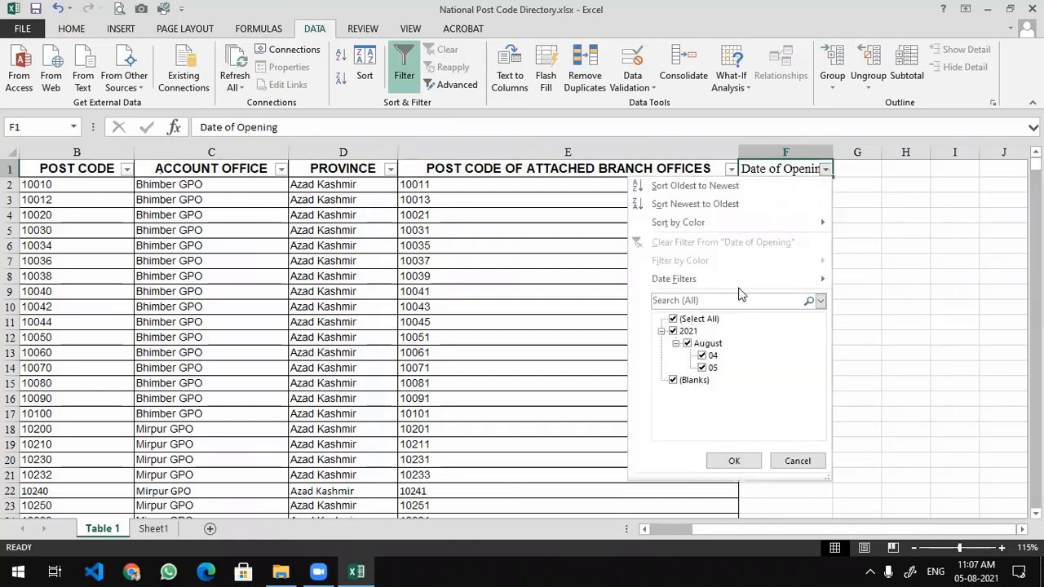
{"action": "mouse_move", "coordinate": [736, 285]}
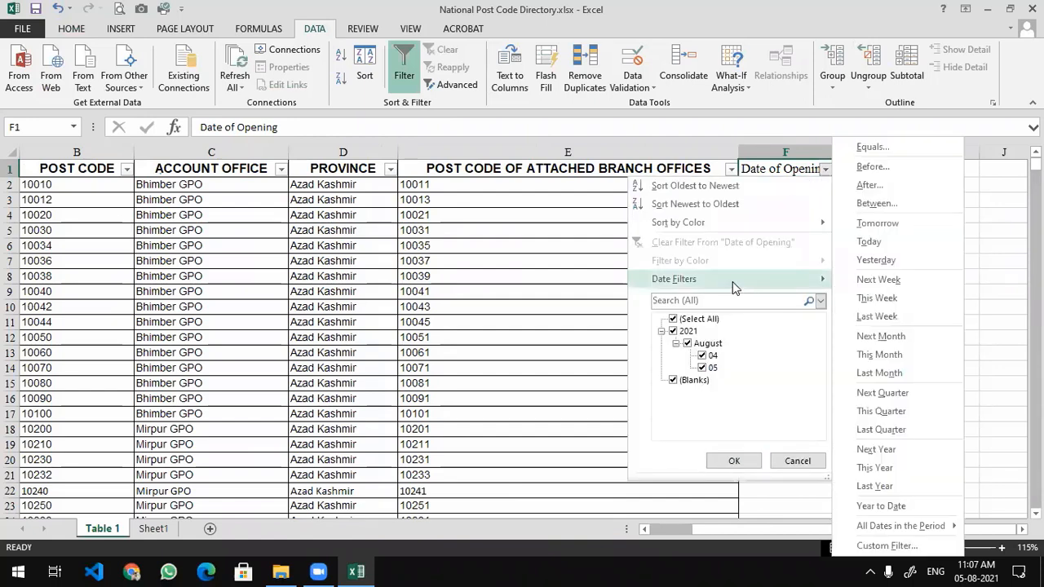
{"action": "left_click", "coordinate": [875, 260]}
{"action": "middle_click", "coordinate": [701, 250]}
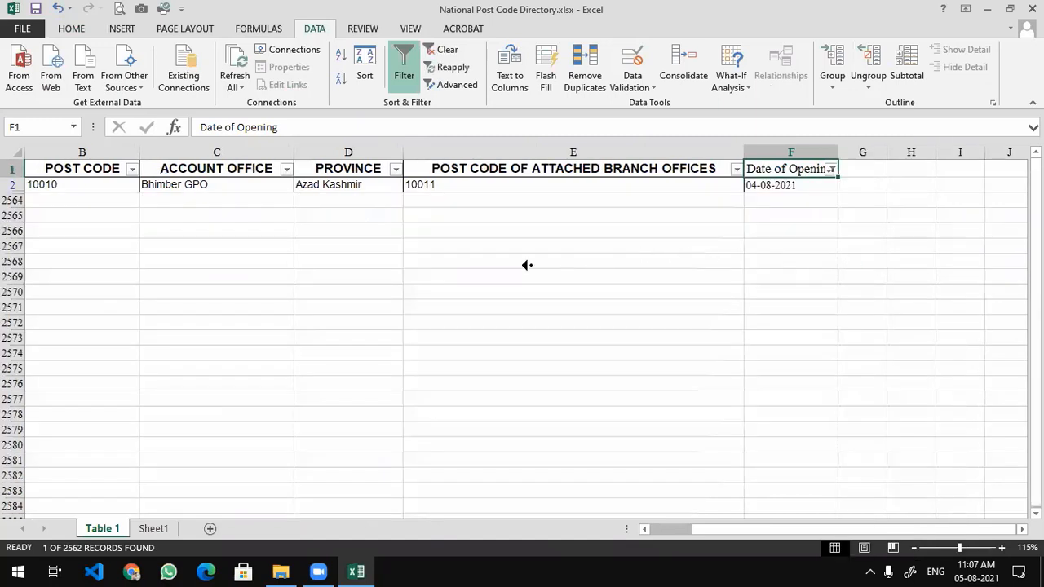
{"action": "middle_click", "coordinate": [482, 242]}
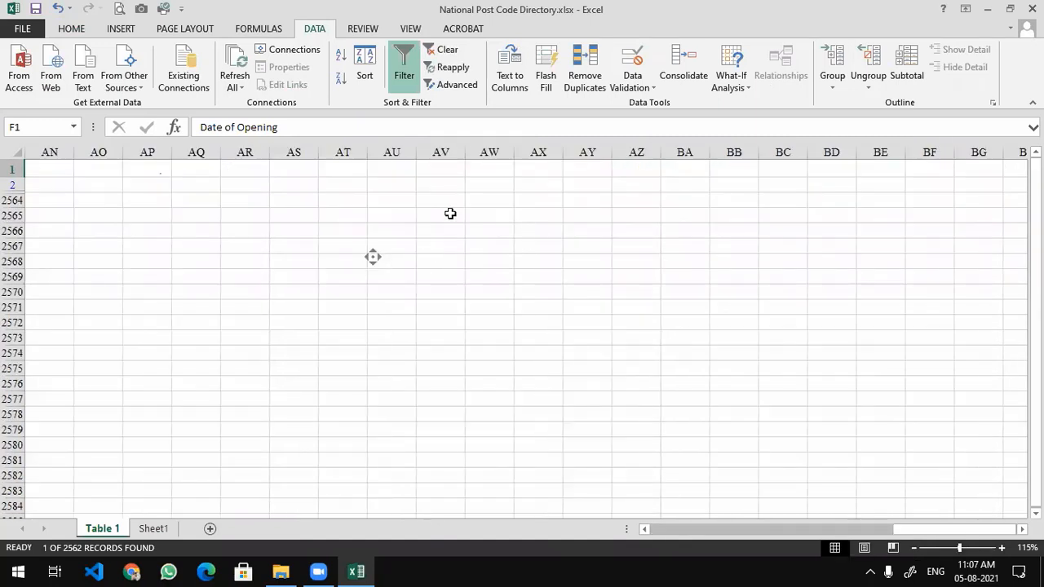
{"action": "middle_click", "coordinate": [241, 231]}
{"action": "middle_click", "coordinate": [171, 231]}
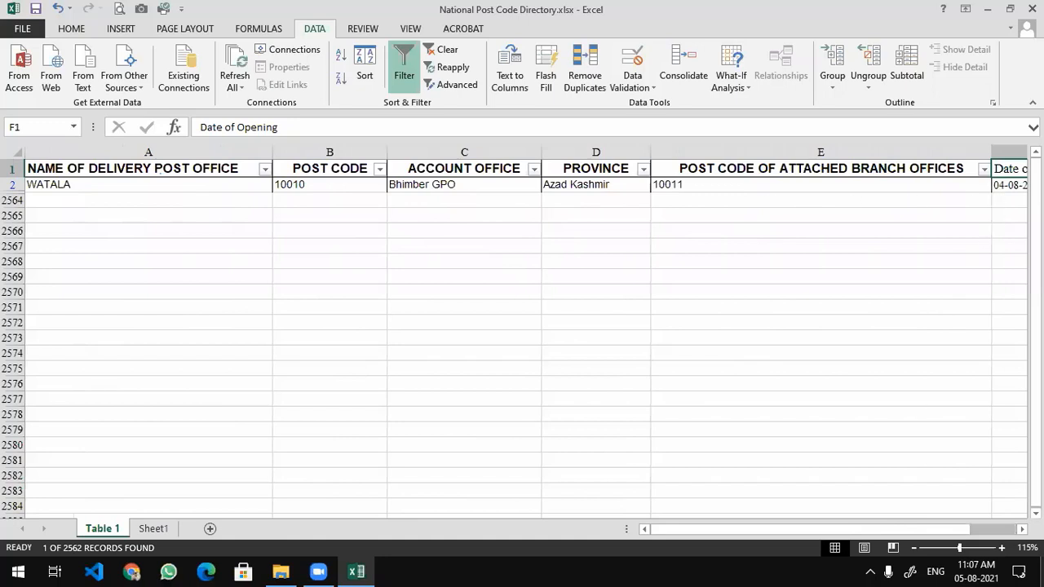
- Change the date filter on the Date of Opening column to Today
{"action": "left_click", "coordinate": [1022, 528]}
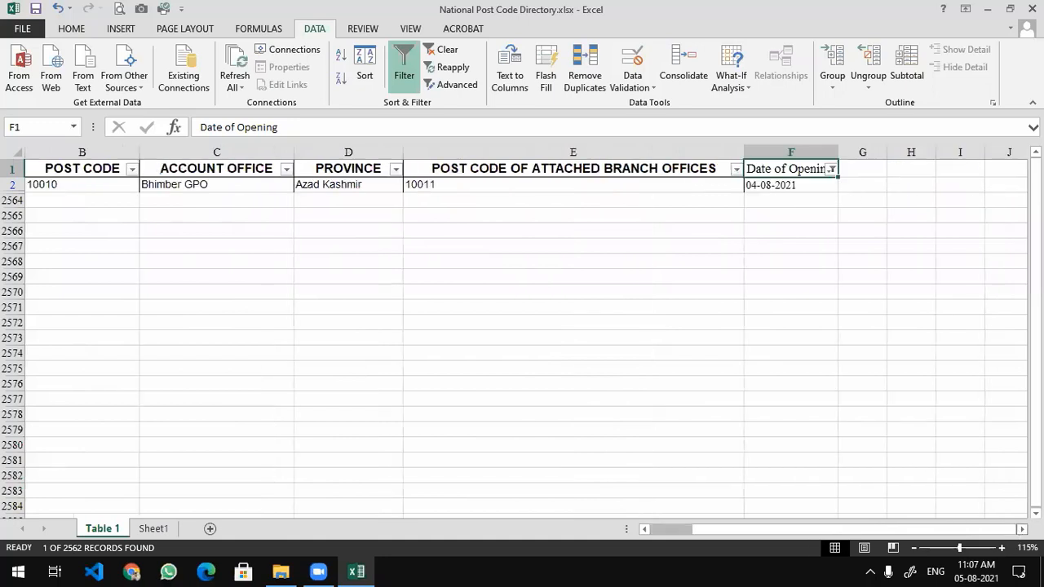
{"action": "scroll", "coordinate": [703, 170], "scroll_direction": "right", "scroll_amount": 1}
{"action": "left_click", "coordinate": [716, 169]}
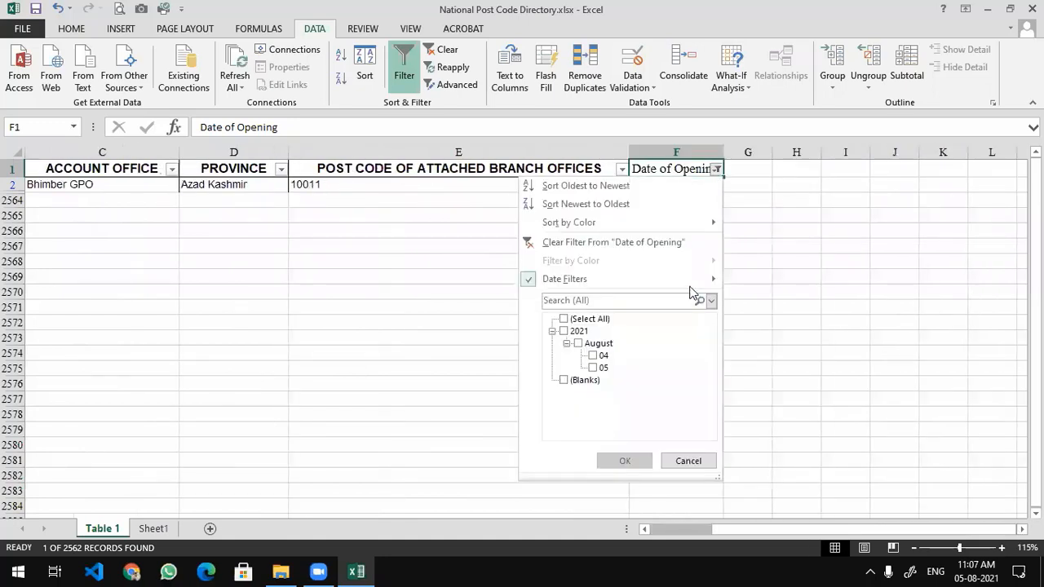
{"action": "mouse_move", "coordinate": [692, 281]}
{"action": "left_click", "coordinate": [758, 241]}
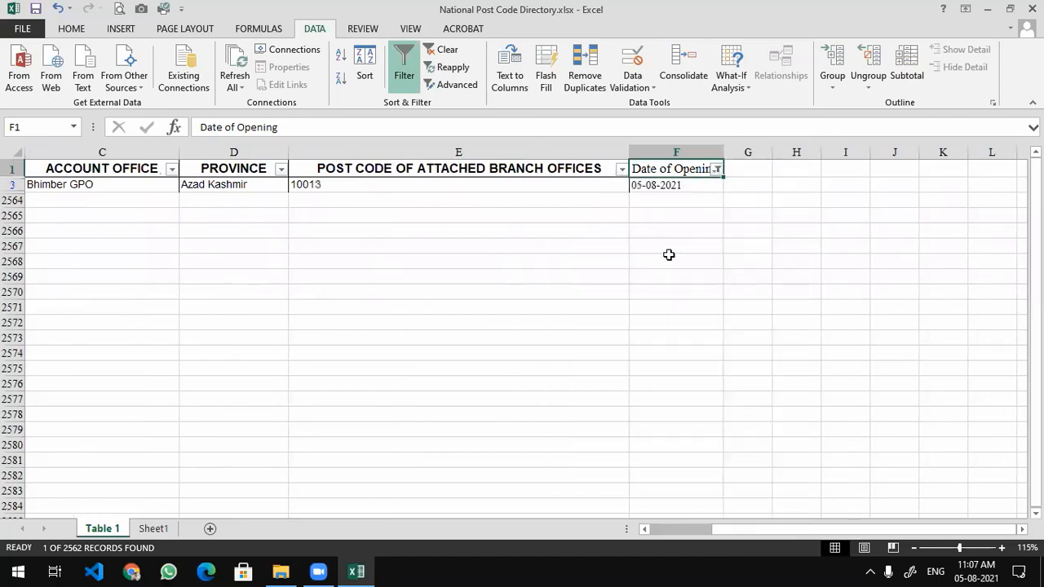
- Try to find 04-08-2021 through the search in the Date of Opening column's filter list, and clear the search
{"action": "left_click", "coordinate": [719, 168]}
{"action": "mouse_move", "coordinate": [671, 281]}
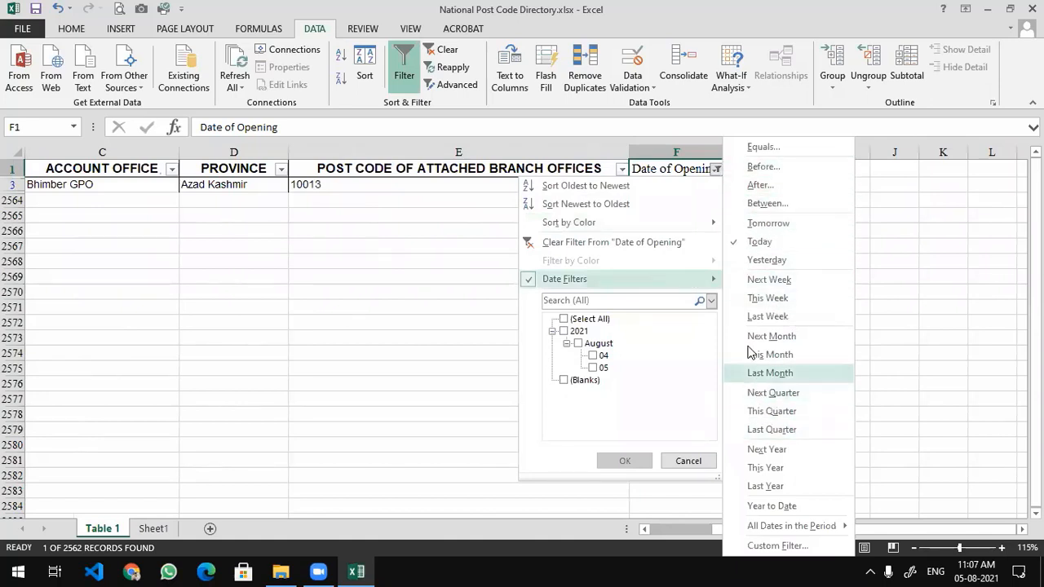
{"action": "left_click", "coordinate": [628, 302]}
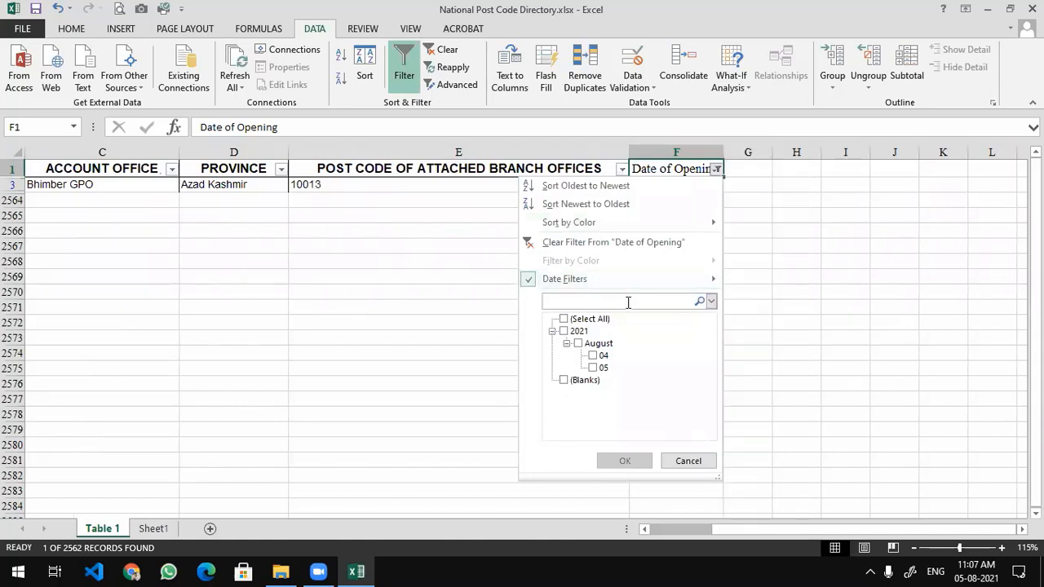
{"action": "type", "text": "04-0"}
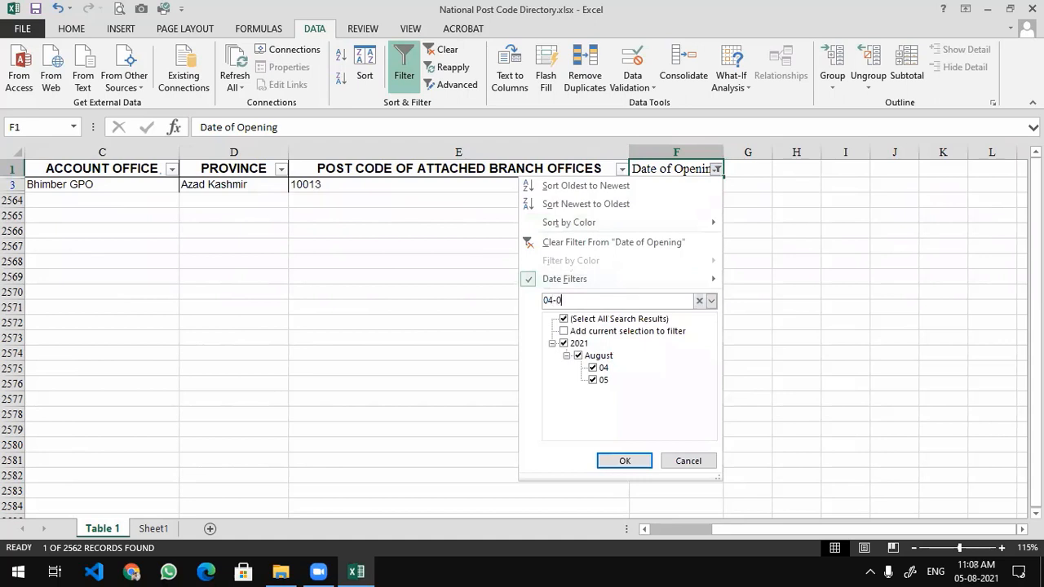
{"action": "type", "text": "8-2021"}
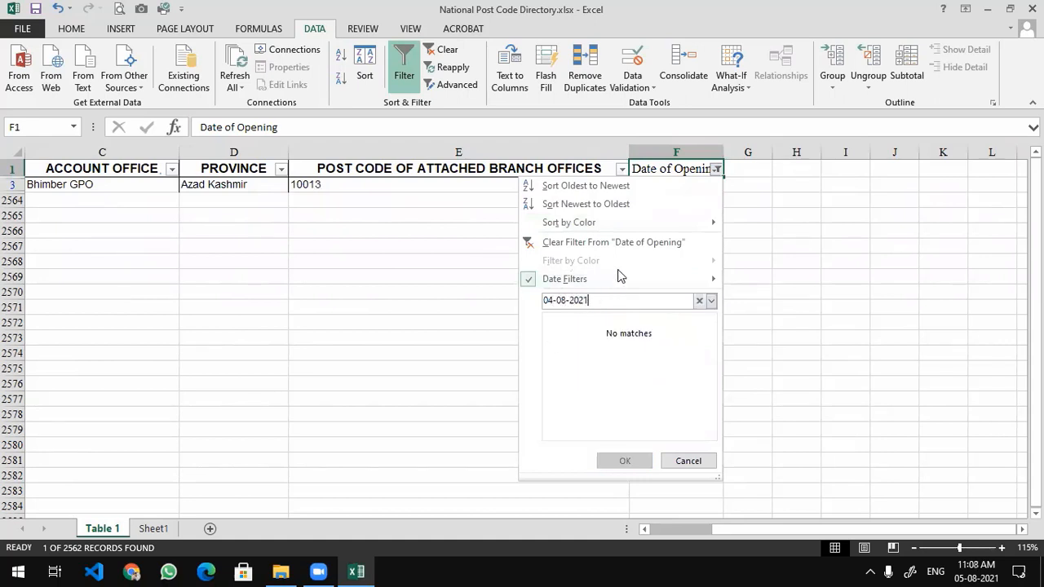
{"action": "left_click", "coordinate": [700, 301]}
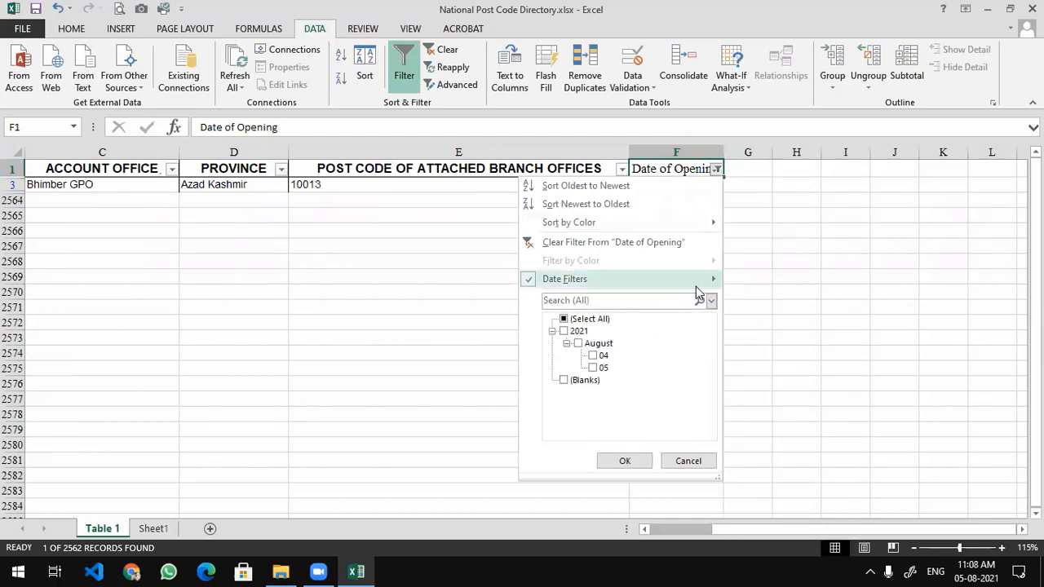
- Apply a custom date filter for opening dates after or equal to 04-08-2021 and before 06-08-2021, and view the matching records across all columns
{"action": "left_click", "coordinate": [798, 548]}
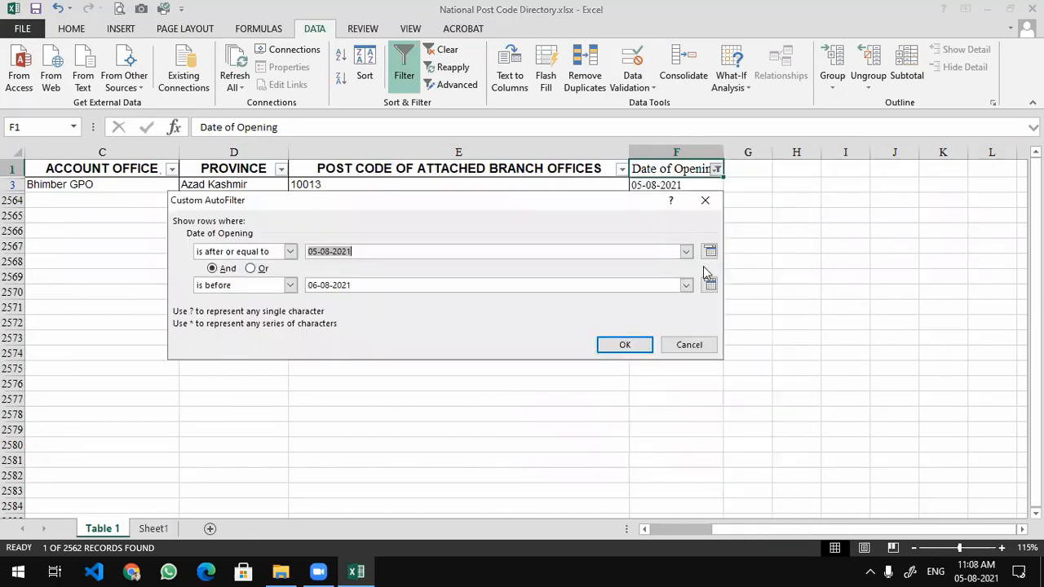
{"action": "type", "text": "04-08-2021"}
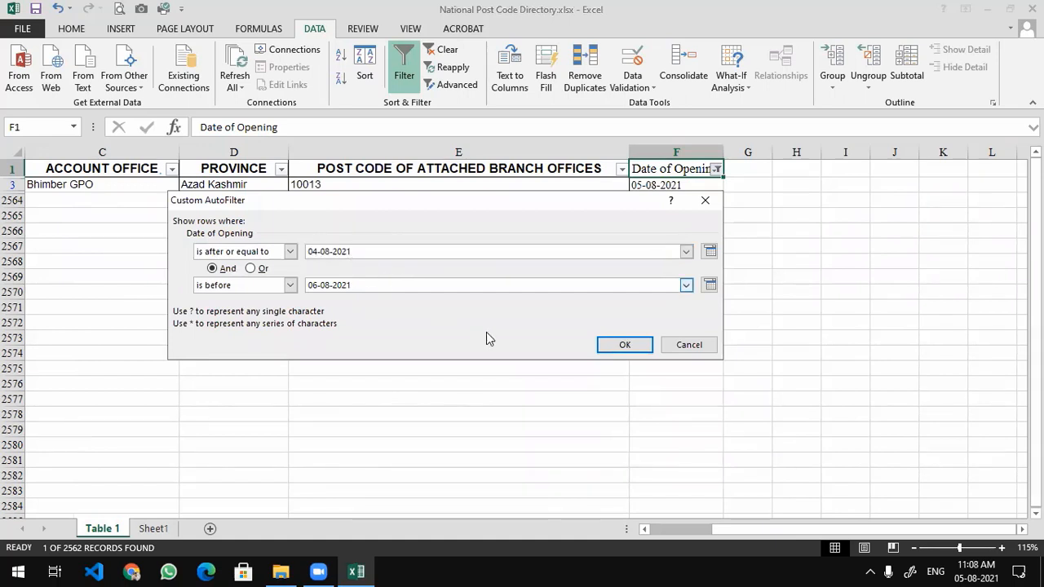
{"action": "left_click", "coordinate": [625, 345]}
{"action": "left_click_drag", "start_coordinate": [670, 185], "coordinate": [6, 196]}
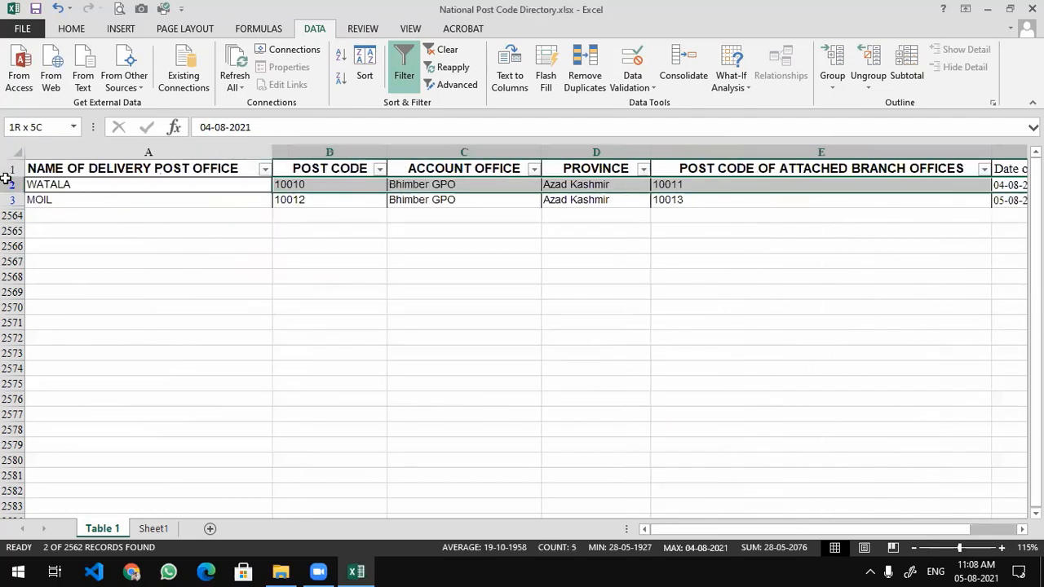
{"action": "scroll", "coordinate": [566, 251], "scroll_direction": "right", "scroll_amount": 2}
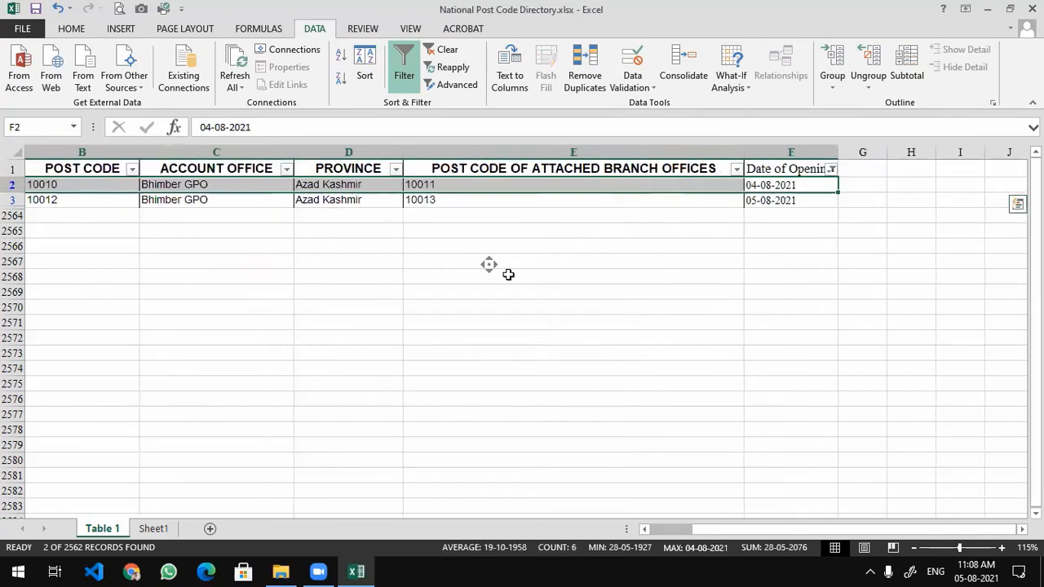
{"action": "scroll", "coordinate": [495, 268], "scroll_direction": "right", "scroll_amount": 2}
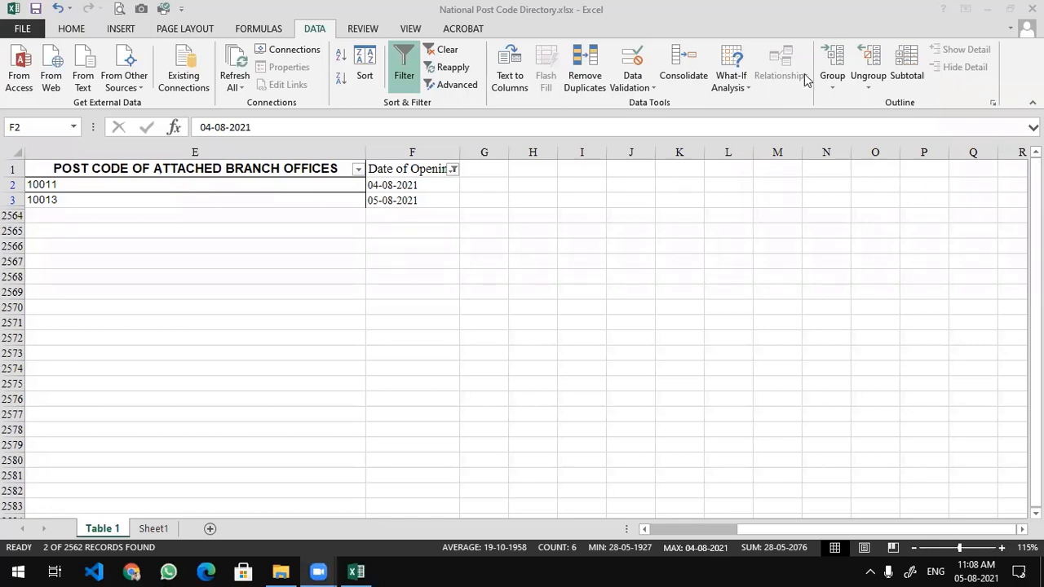
{"action": "left_click", "coordinate": [553, 442]}
{"action": "middle_click", "coordinate": [351, 416]}
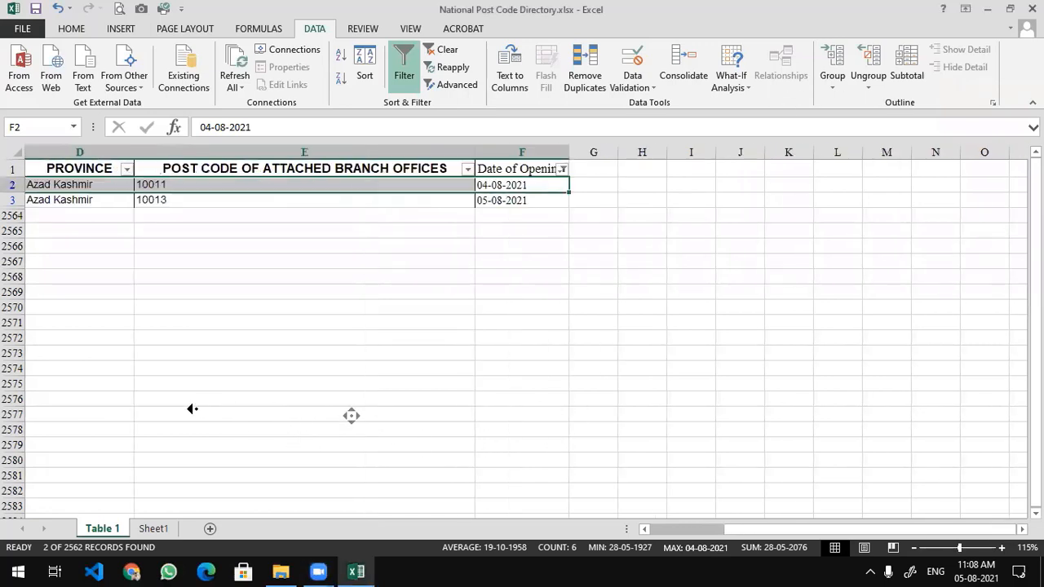
- Remove the filter from the header row of the post code table
{"action": "left_click", "coordinate": [182, 173]}
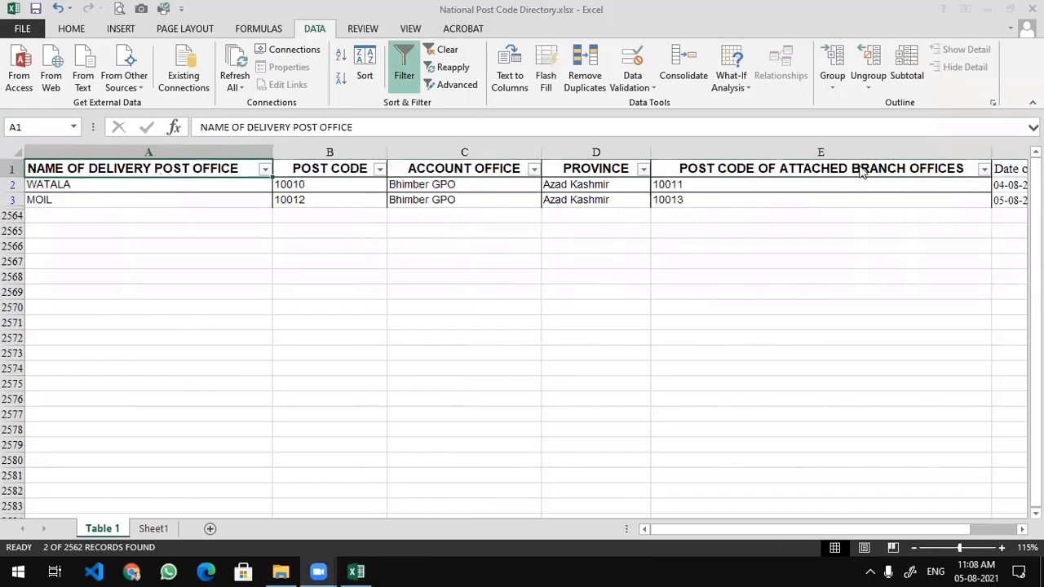
{"action": "left_click", "coordinate": [346, 168]}
{"action": "left_click", "coordinate": [412, 61]}
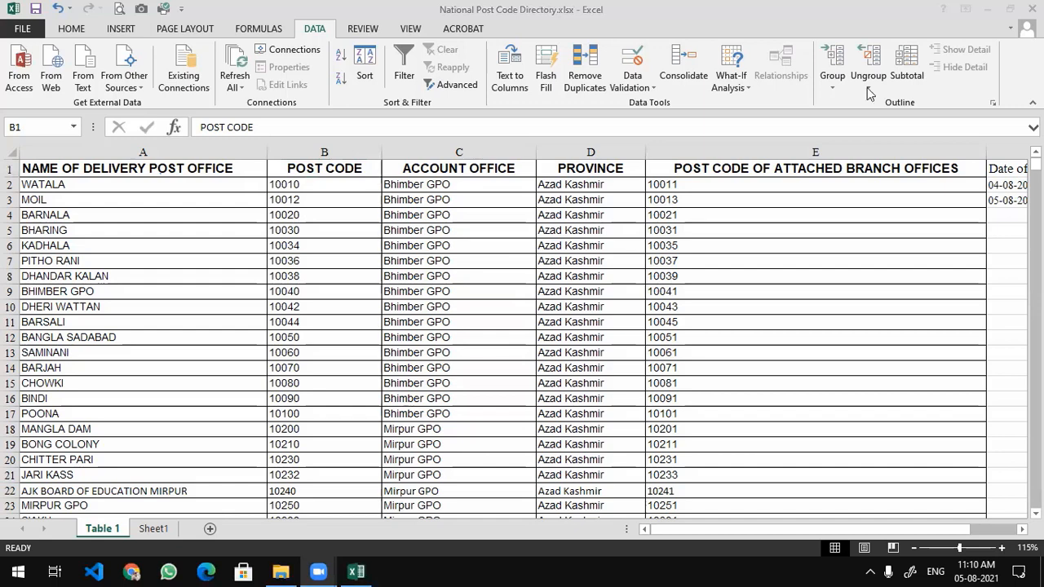
- Insert a new blank worksheet between Table 1 and Sheet1 and enlarge its view
{"action": "left_click", "coordinate": [161, 535]}
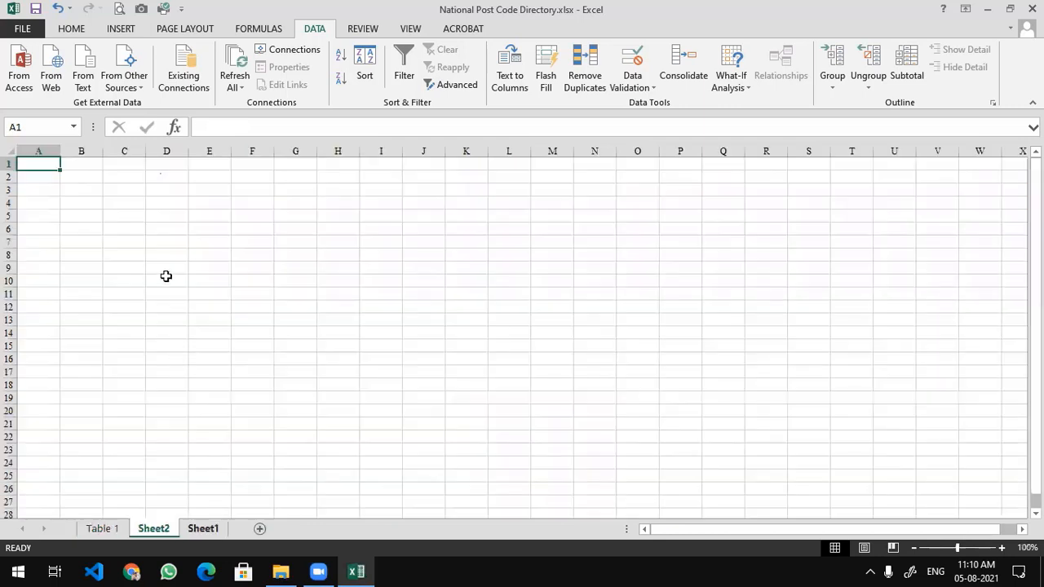
{"action": "left_click", "coordinate": [210, 528]}
{"action": "scroll", "coordinate": [146, 237], "scroll_direction": "up", "scroll_amount": 1}
{"action": "scroll", "coordinate": [146, 237], "scroll_direction": "up", "scroll_amount": 2}
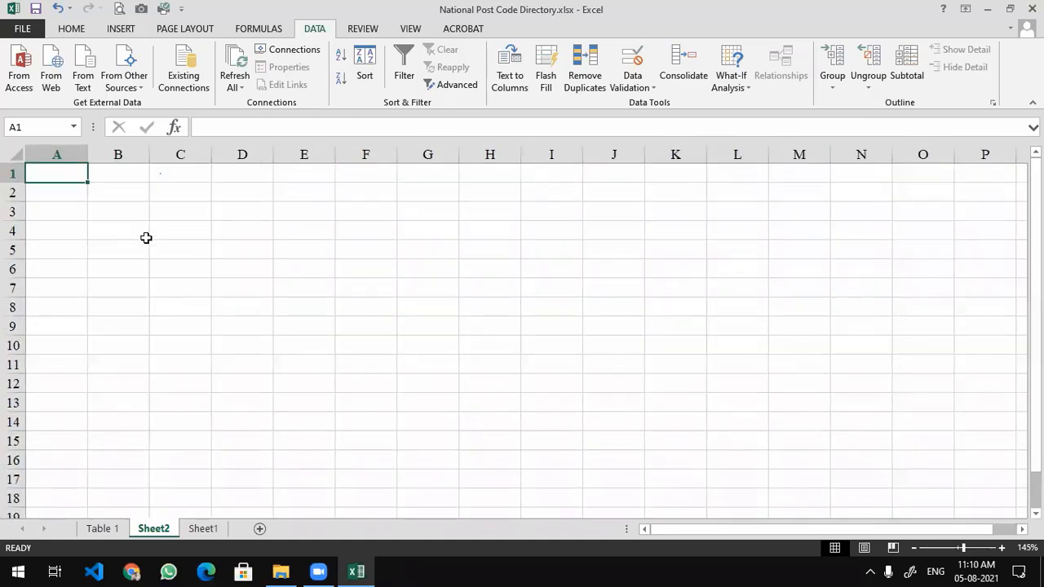
{"action": "type", "text": "Student Name"}
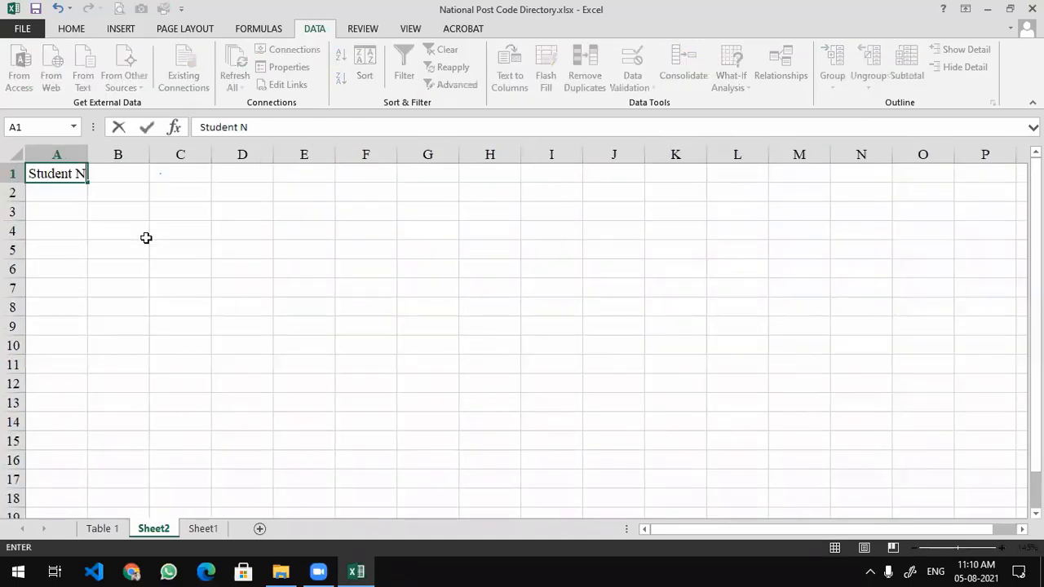
{"action": "key", "text": "Return"}
{"action": "key", "text": "Up"}
{"action": "key", "text": "Right"}
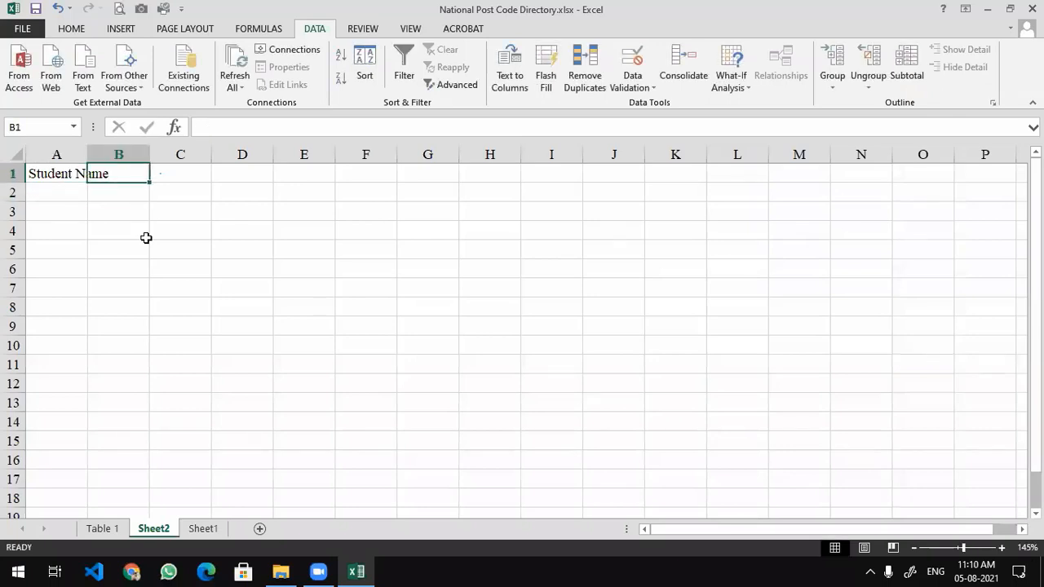
{"action": "key", "text": "Left"}
{"action": "key", "text": "Delete"}
{"action": "key", "text": "Return"}
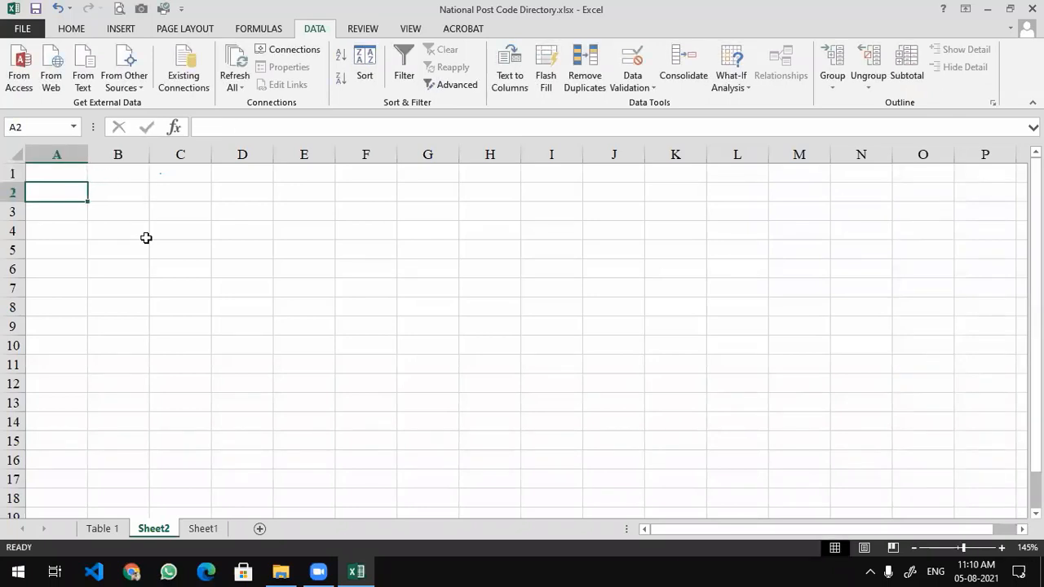
- Enter Pakistan, India, Sri Lanka, Afghanistan, China and Pakistan in cells A2 to A7, and fit column A to its contents
{"action": "type", "text": "Pakistan"}
{"action": "key", "text": "Return"}
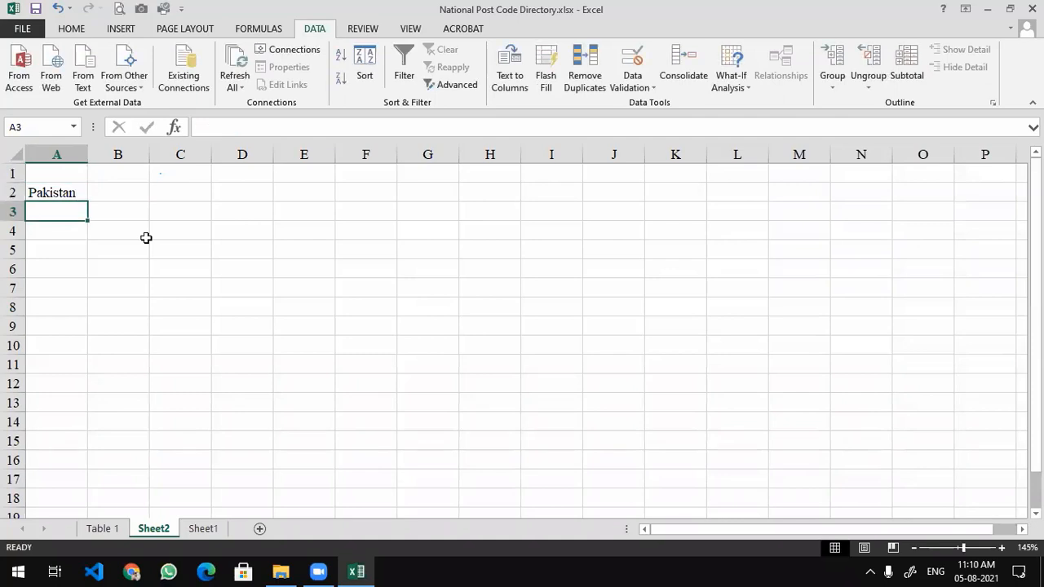
{"action": "type", "text": "India"}
{"action": "key", "text": "Return"}
{"action": "type", "text": "Sri "}
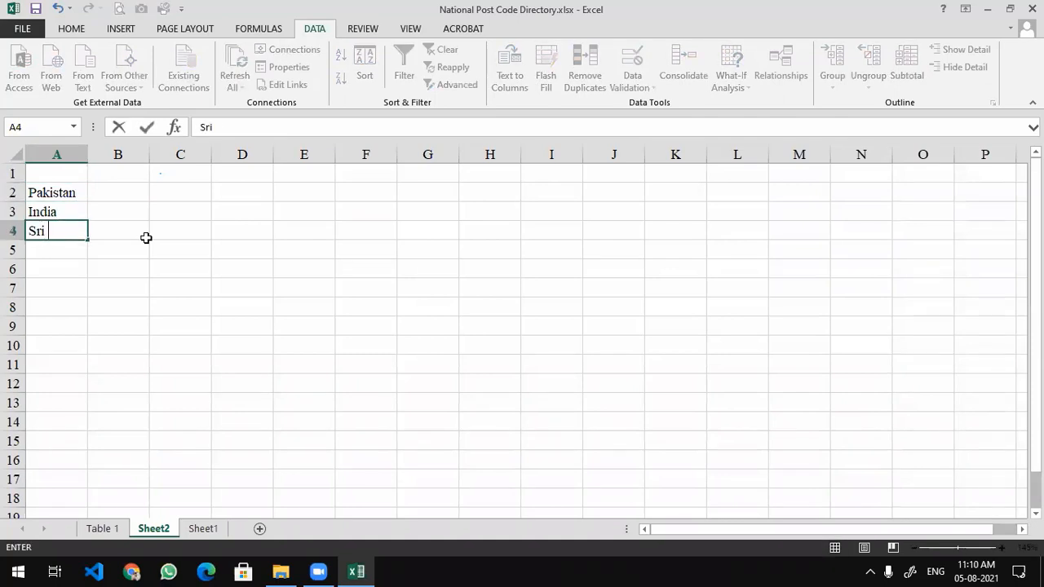
{"action": "type", "text": "Lanka"}
{"action": "key", "text": "Return"}
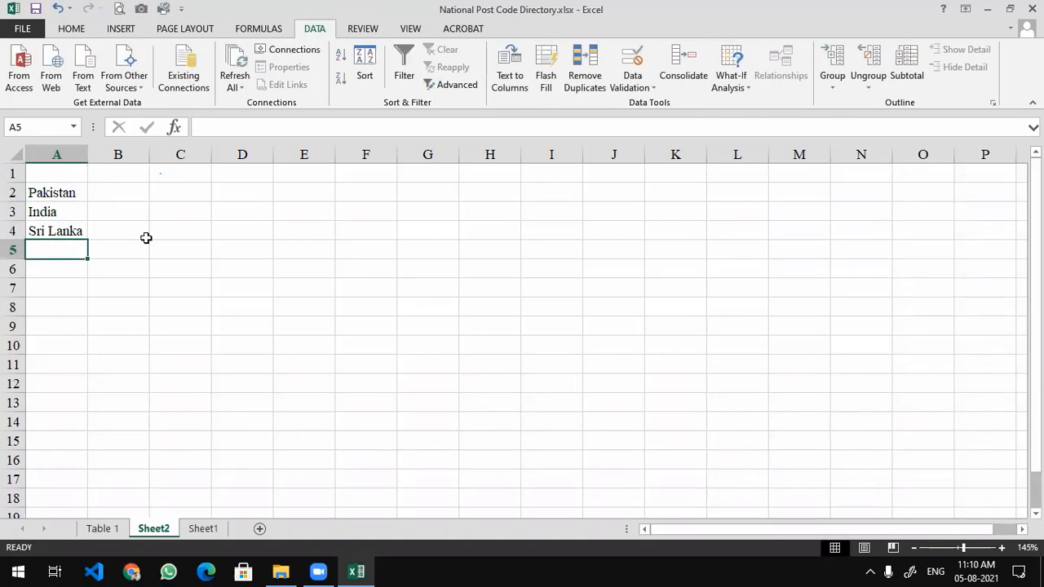
{"action": "type", "text": "Afghanistan"}
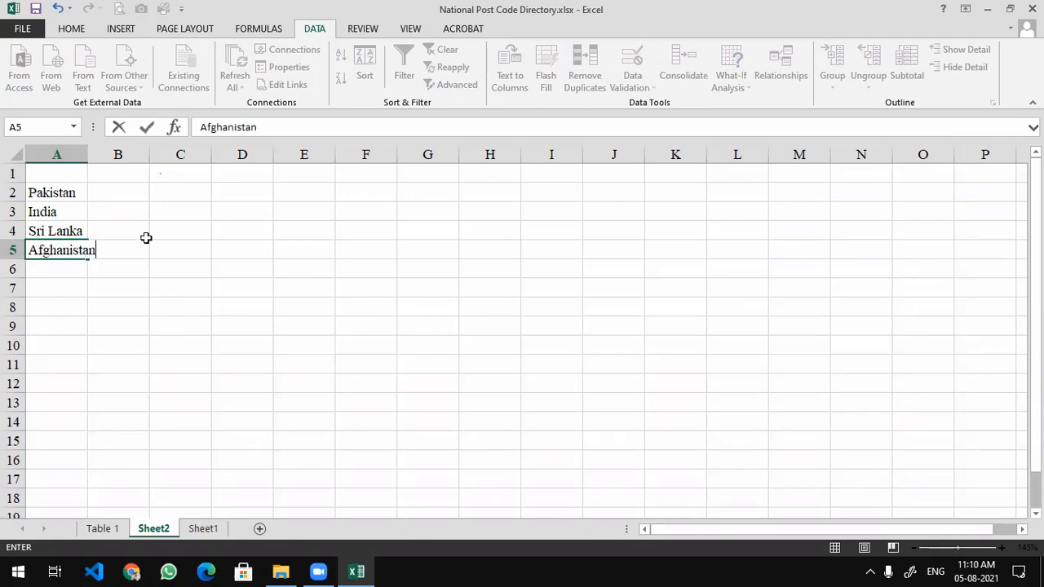
{"action": "key", "text": "Return"}
{"action": "type", "text": "China"}
{"action": "key", "text": "Return"}
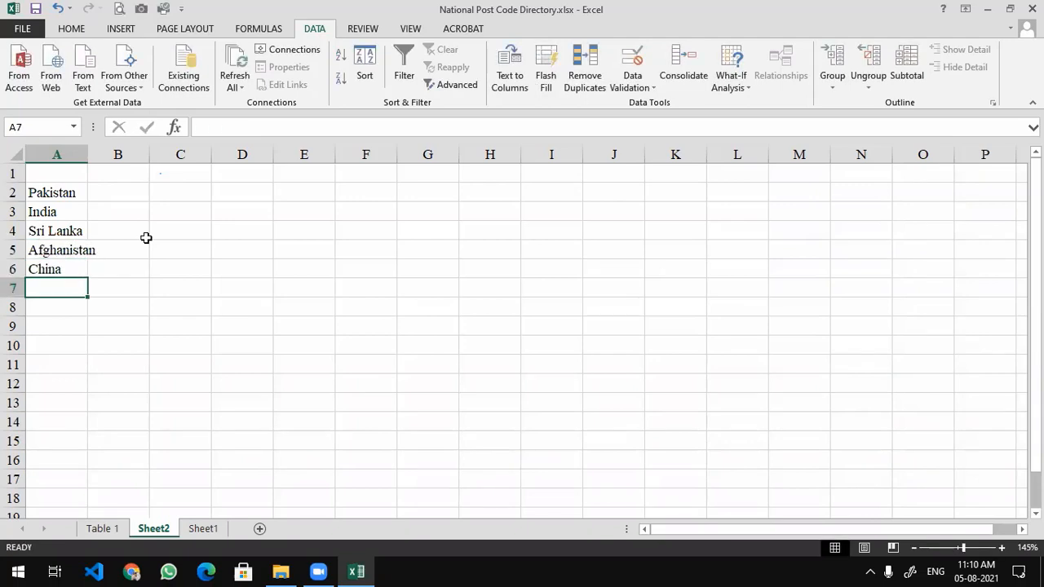
{"action": "type", "text": "Pakistan"}
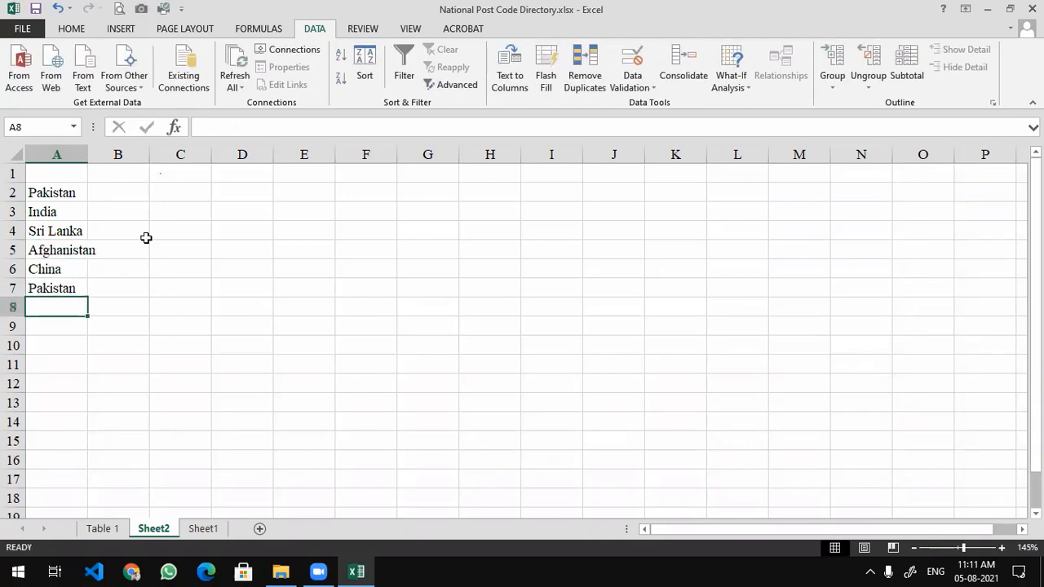
{"action": "key", "text": "Return"}
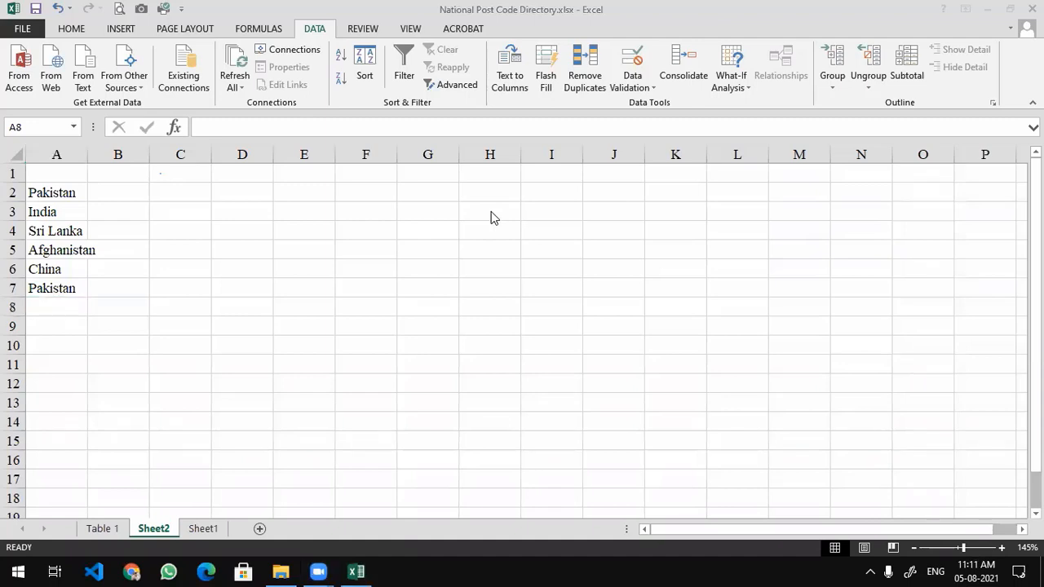
{"action": "double_click", "coordinate": [87, 146]}
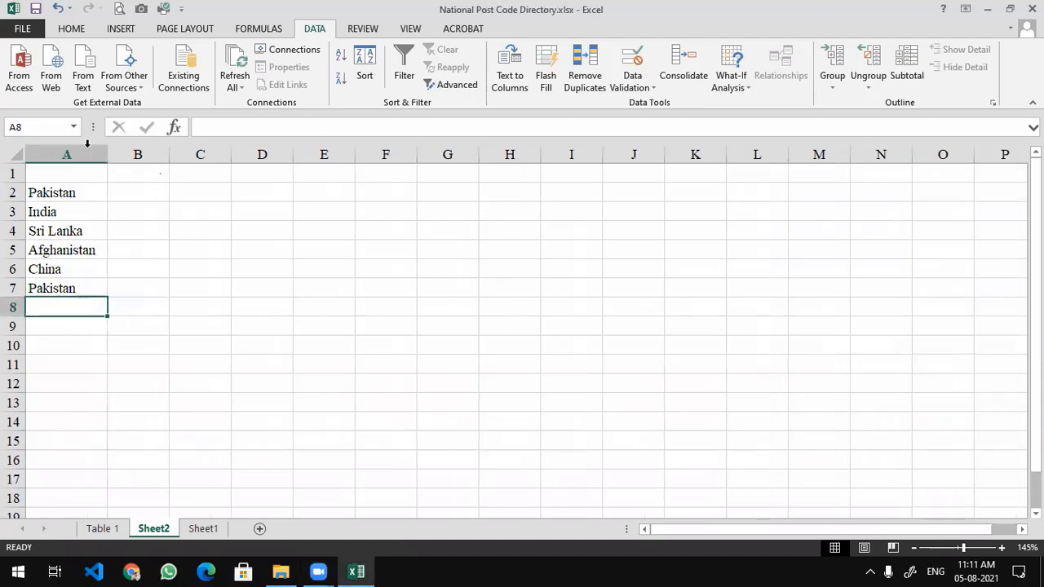
- Remove the duplicate values from the country list in cells A2 to A7, with Column A as the compared column
{"action": "left_click", "coordinate": [181, 248]}
{"action": "left_click", "coordinate": [65, 193]}
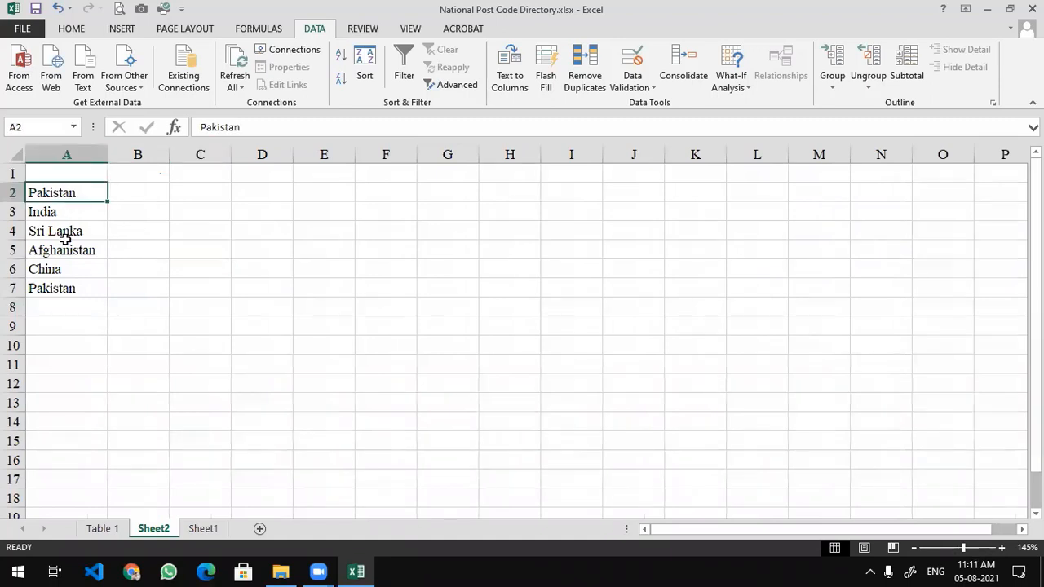
{"action": "left_click_drag", "start_coordinate": [65, 239], "coordinate": [64, 284]}
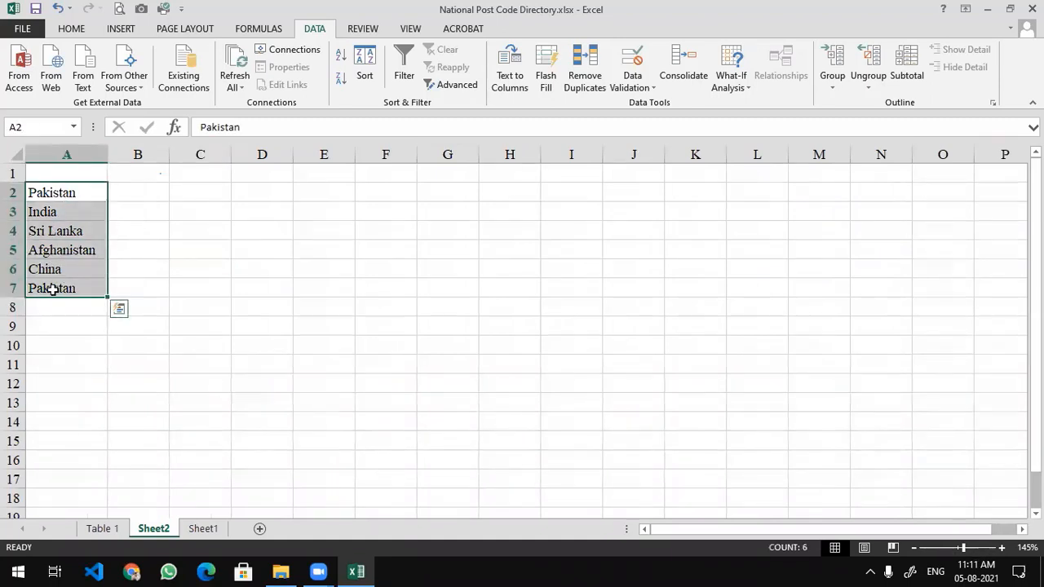
{"action": "left_click", "coordinate": [707, 86]}
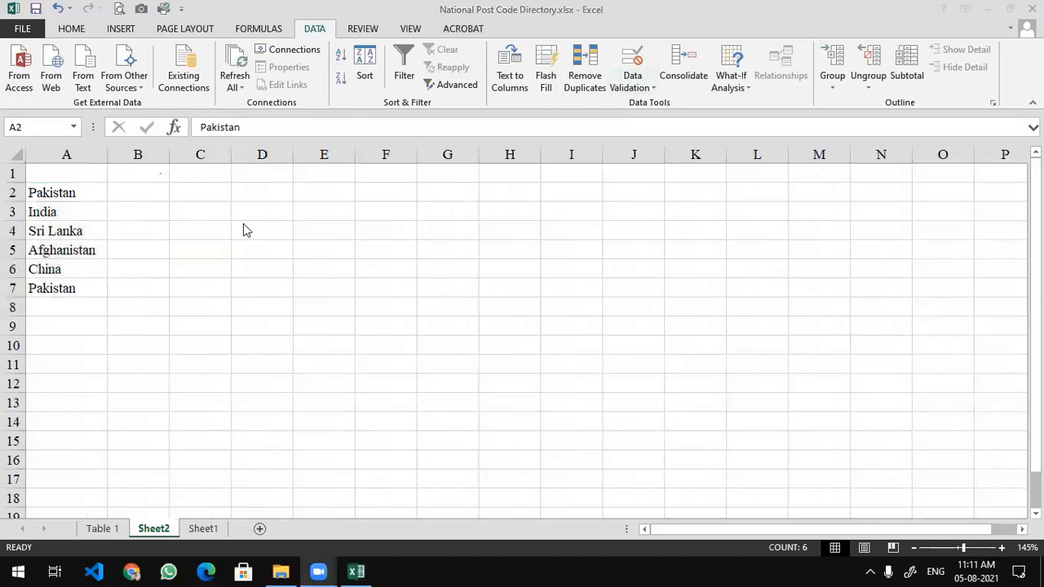
{"action": "left_click", "coordinate": [63, 202]}
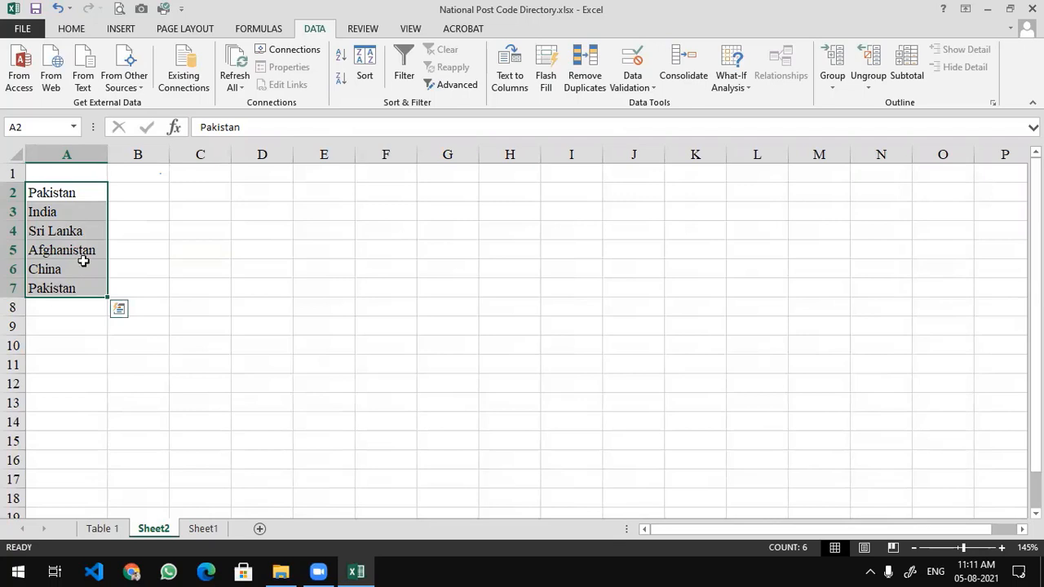
{"action": "left_click", "coordinate": [598, 85]}
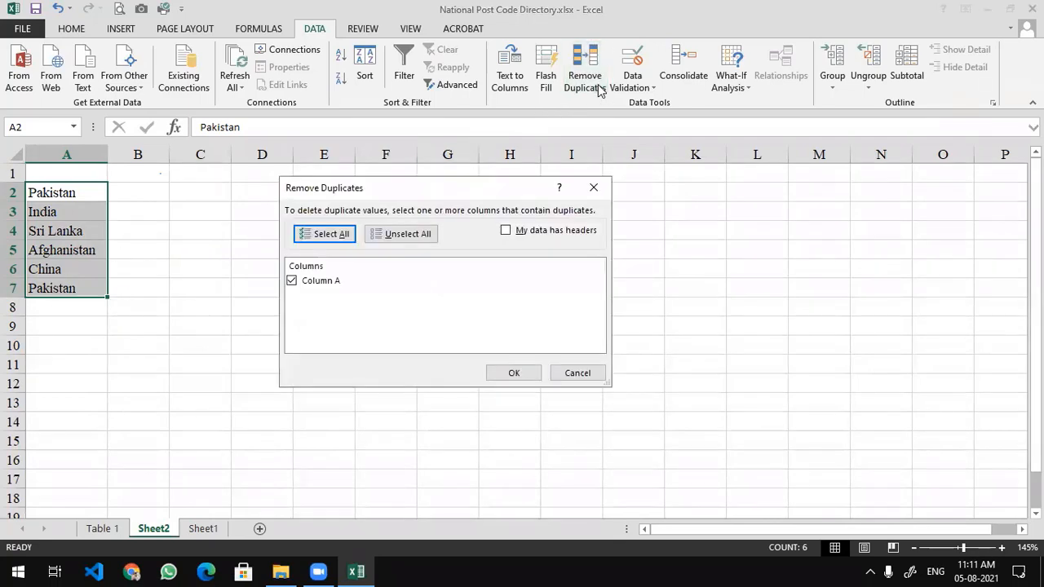
{"action": "left_click", "coordinate": [515, 371]}
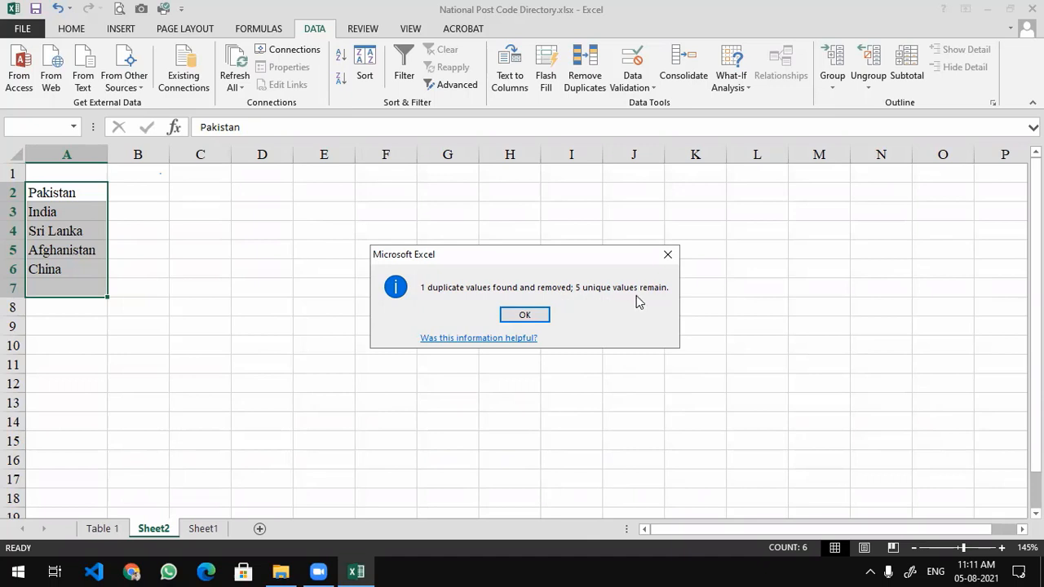
{"action": "left_click", "coordinate": [525, 320]}
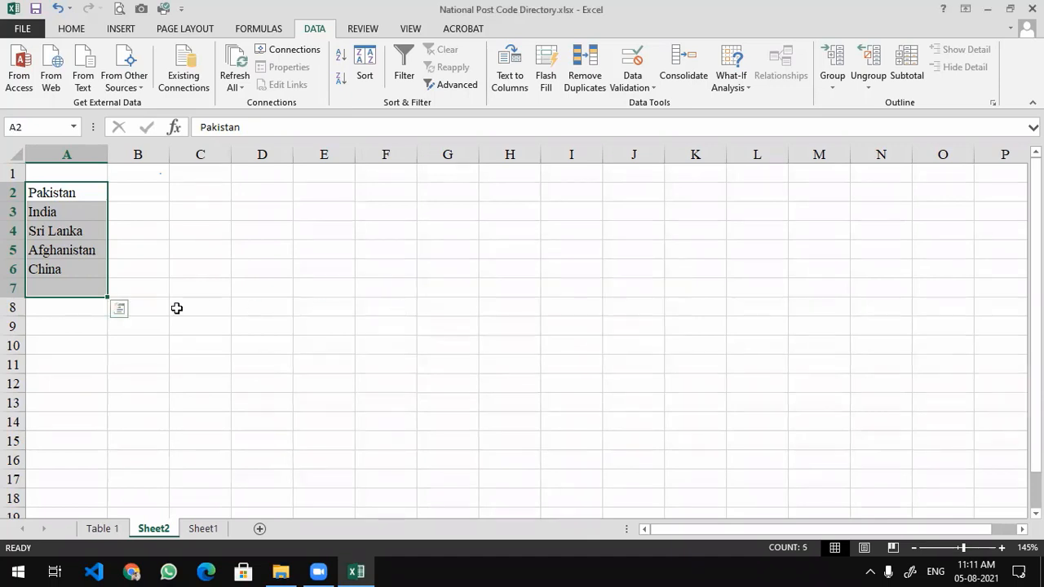
- Enter Sri Lanka in cell A7 and select the country list A2 to A7
{"action": "left_click", "coordinate": [91, 288]}
{"action": "key", "text": "Return"}
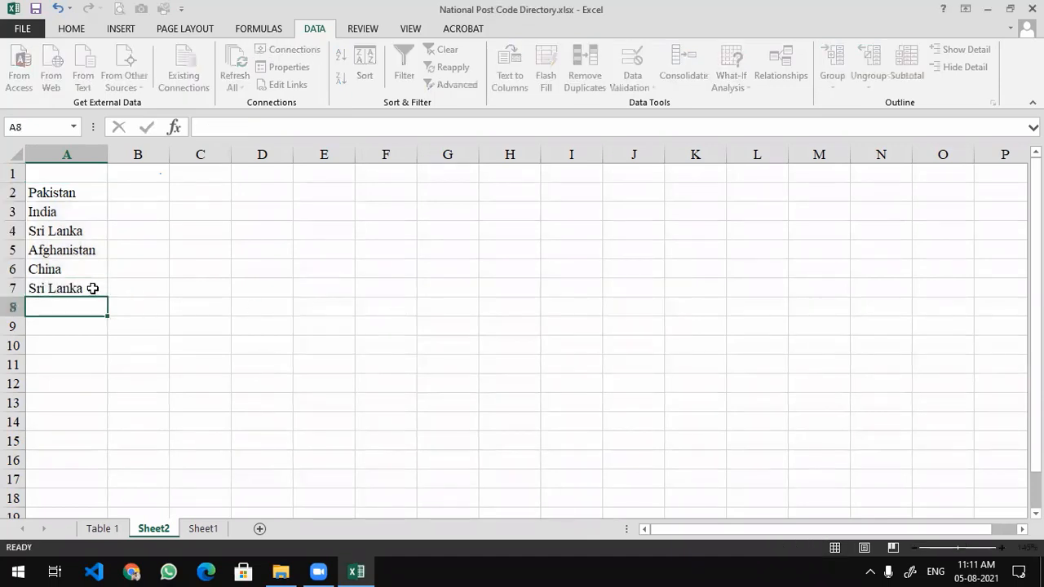
{"action": "left_click_drag", "start_coordinate": [90, 193], "coordinate": [88, 288]}
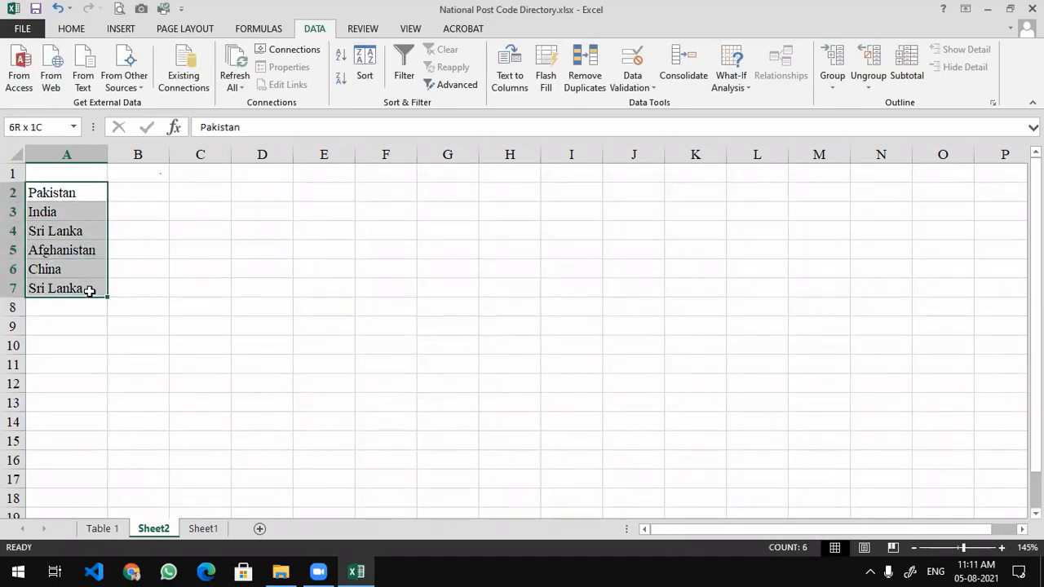
- Remove the duplicate country from the selected list in cells A2 to A7, comparing Column A
{"action": "left_click", "coordinate": [585, 79]}
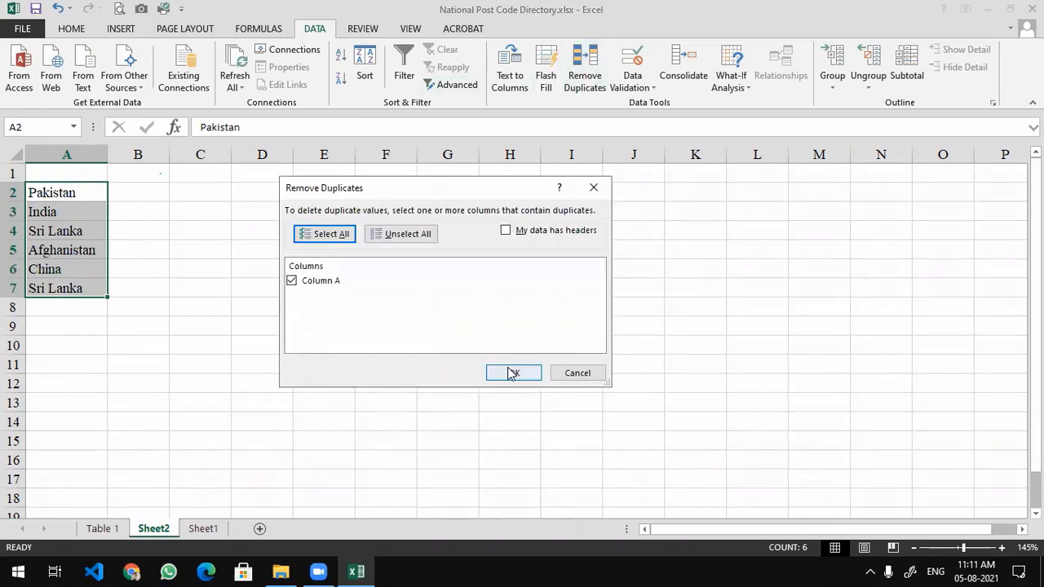
{"action": "left_click", "coordinate": [511, 373]}
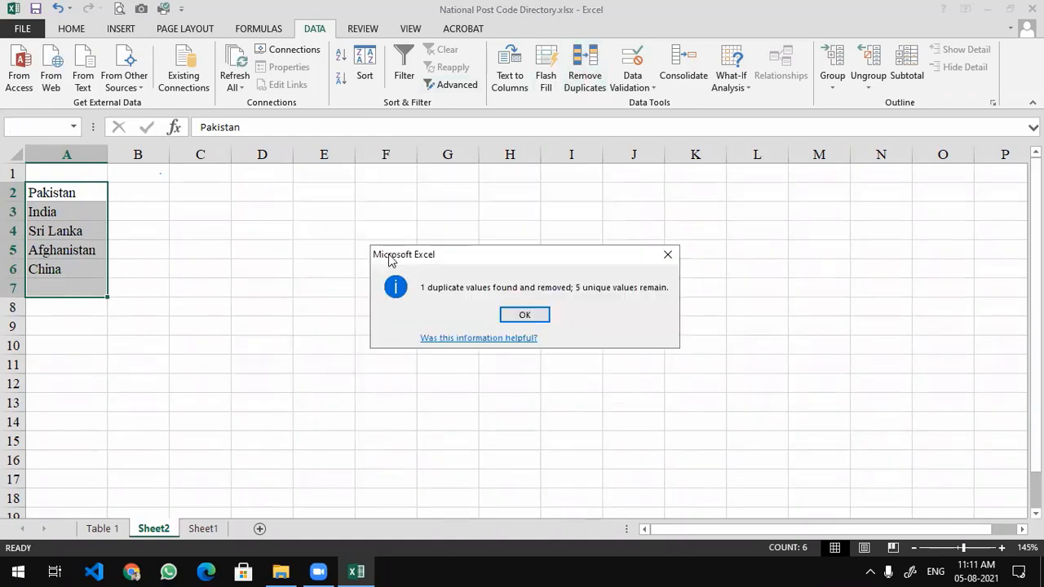
{"action": "left_click", "coordinate": [536, 325]}
{"action": "left_click", "coordinate": [190, 306]}
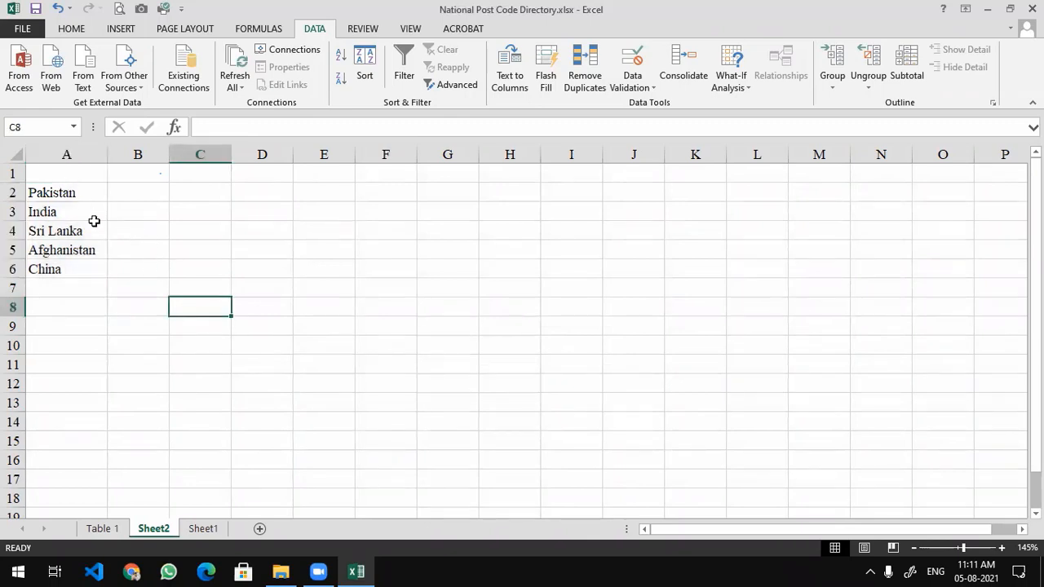
- Clear the remaining country list from cells A2 to A6
{"action": "left_click_drag", "start_coordinate": [69, 192], "coordinate": [70, 290]}
{"action": "left_click_drag", "start_coordinate": [74, 193], "coordinate": [73, 269]}
{"action": "key", "text": "Delete"}
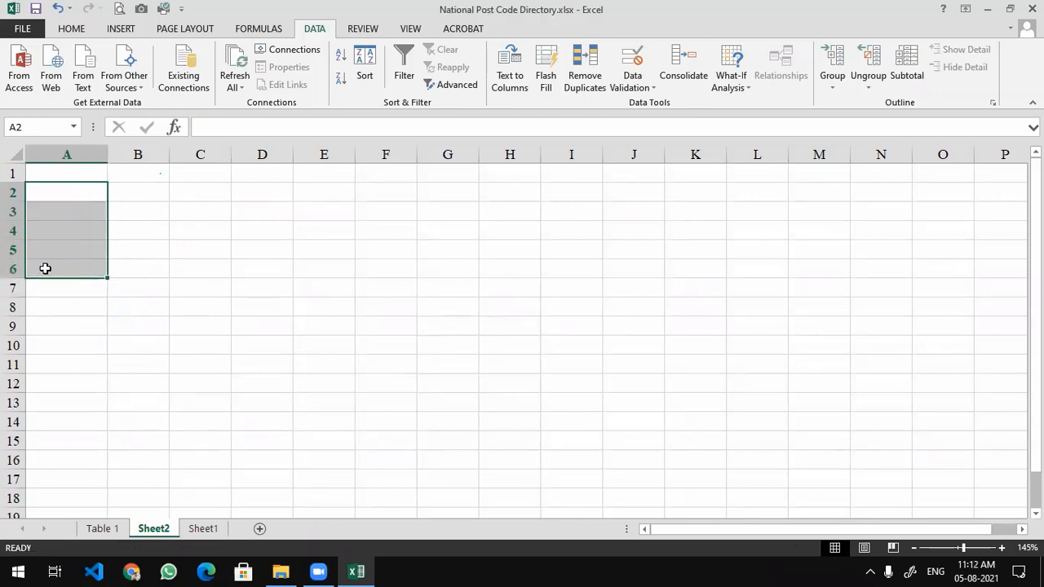
- Enter the headers Student Name and Father Name in cells A1 and B1, and fit column A to its contents
{"action": "left_click", "coordinate": [64, 189]}
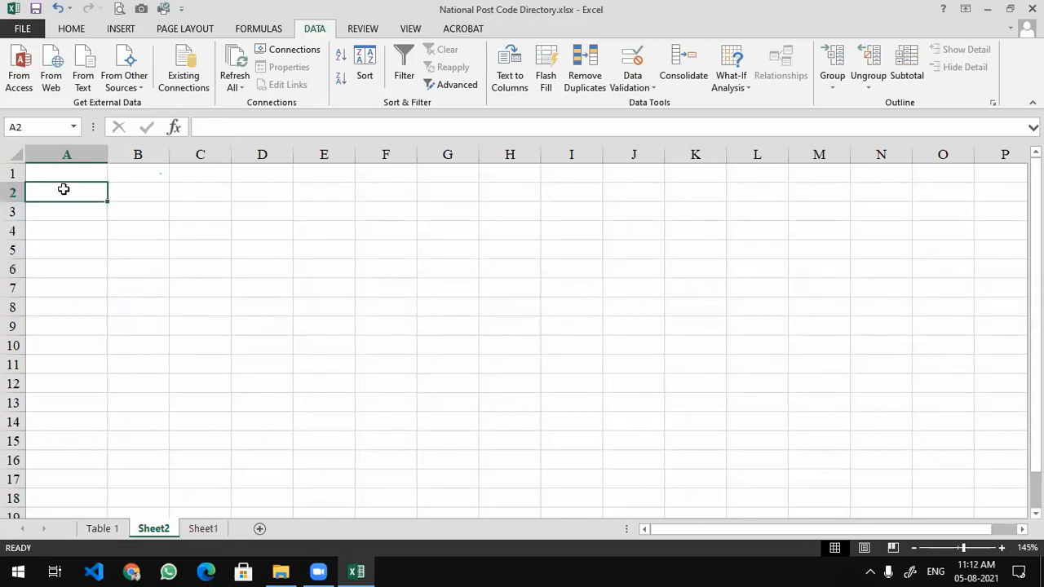
{"action": "key", "text": "Up"}
{"action": "type", "text": "Student Name"}
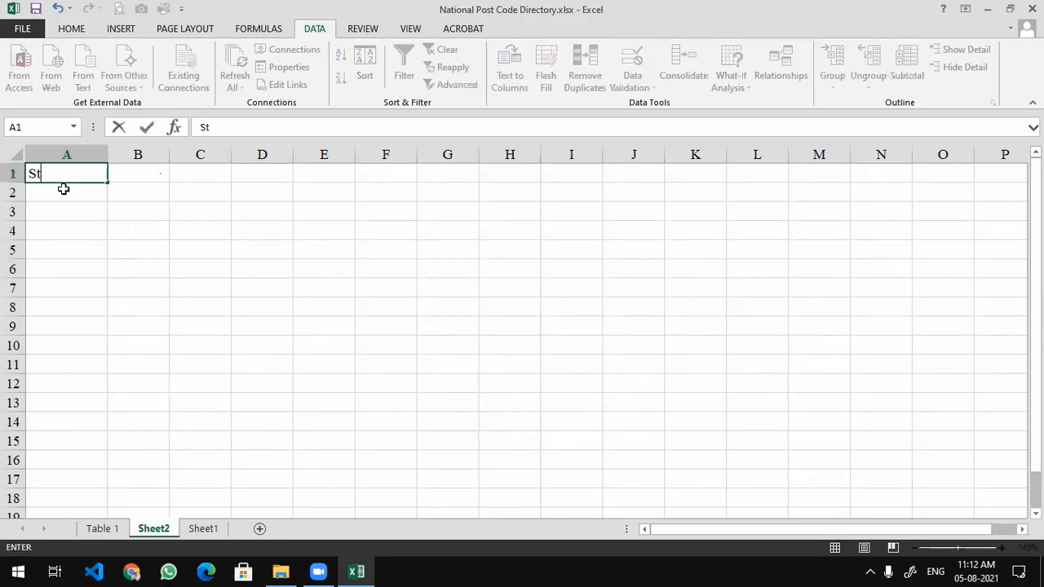
{"action": "key", "text": "Tab"}
{"action": "type", "text": "Father Name"}
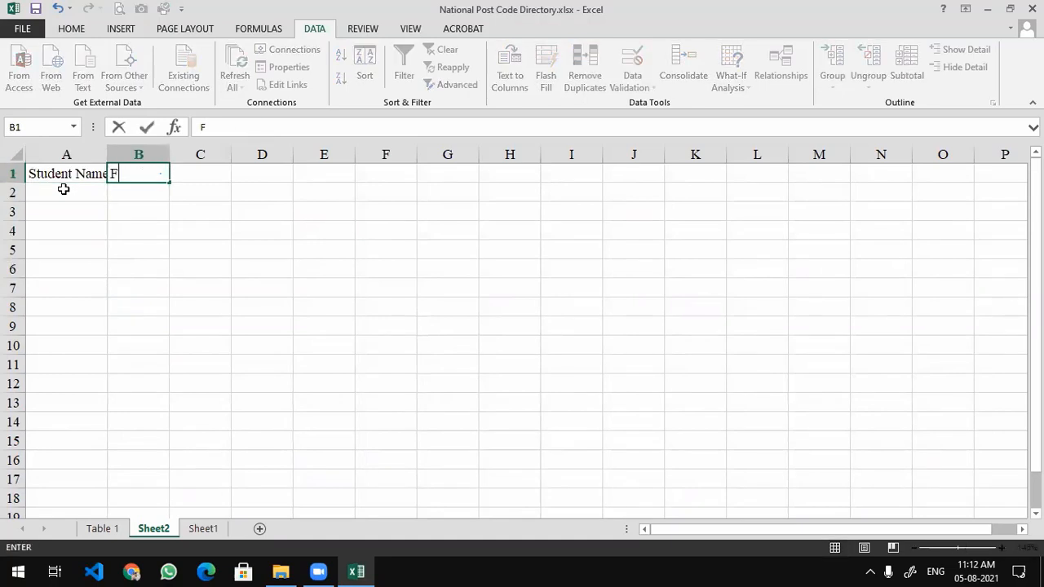
{"action": "key", "text": "Return"}
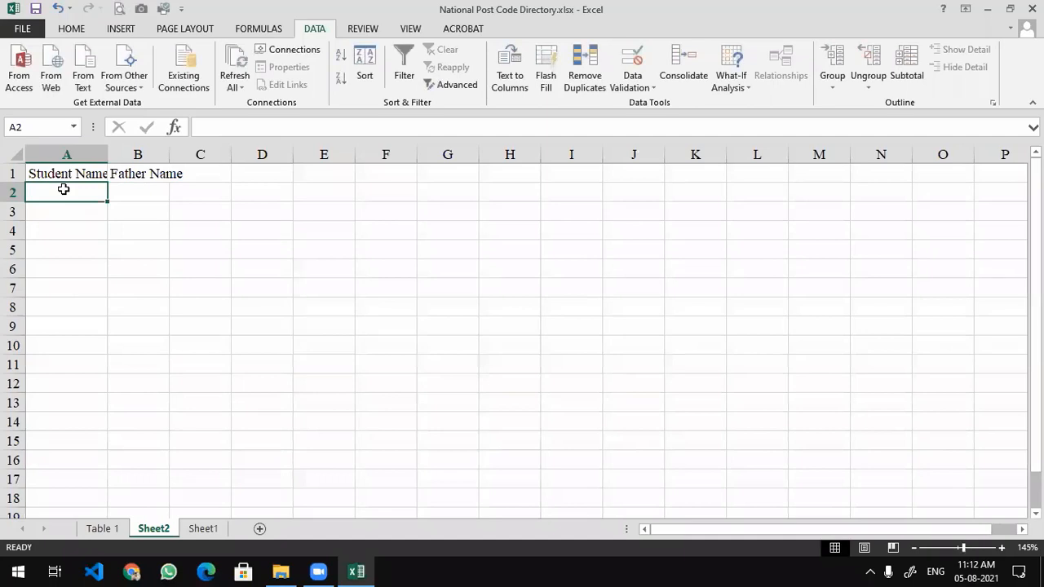
{"action": "double_click", "coordinate": [108, 154]}
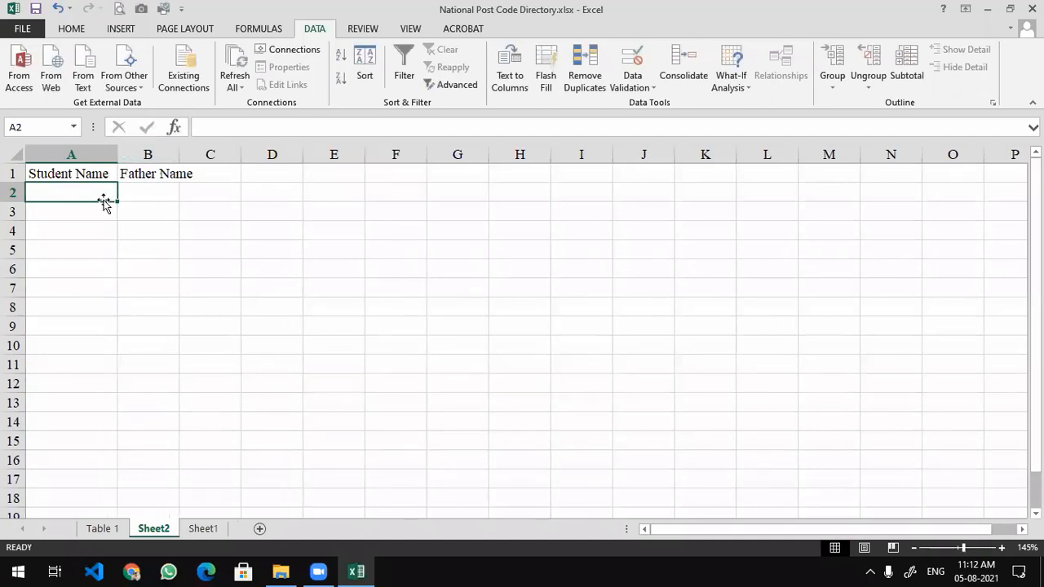
- Fill rows 2 and 3 with two different students' names and the same father's name for both
{"action": "type", "text": "Junaid"}
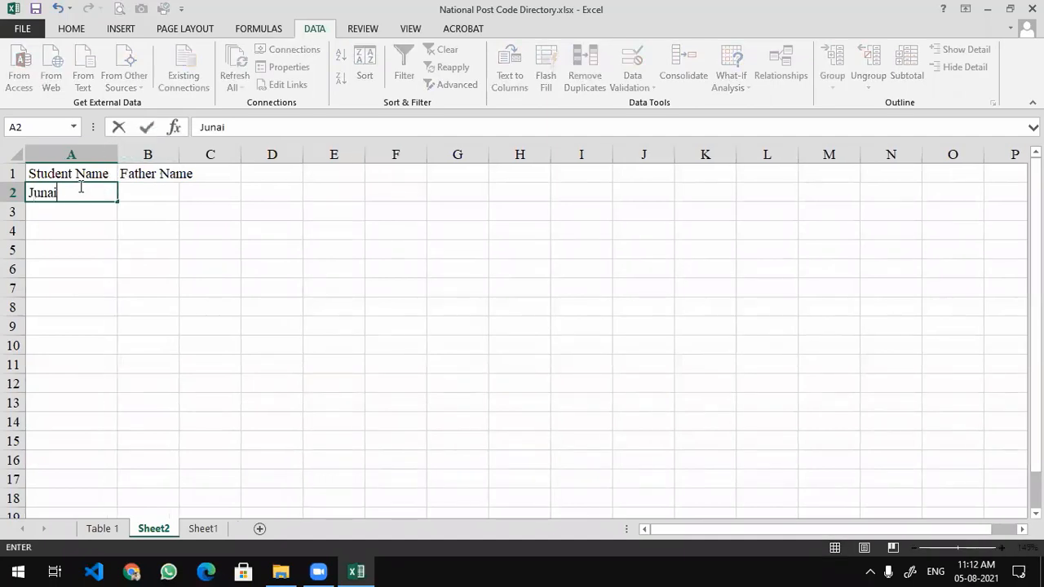
{"action": "key", "text": "Tab"}
{"action": "type", "text": "Raza"}
{"action": "key", "text": "Return"}
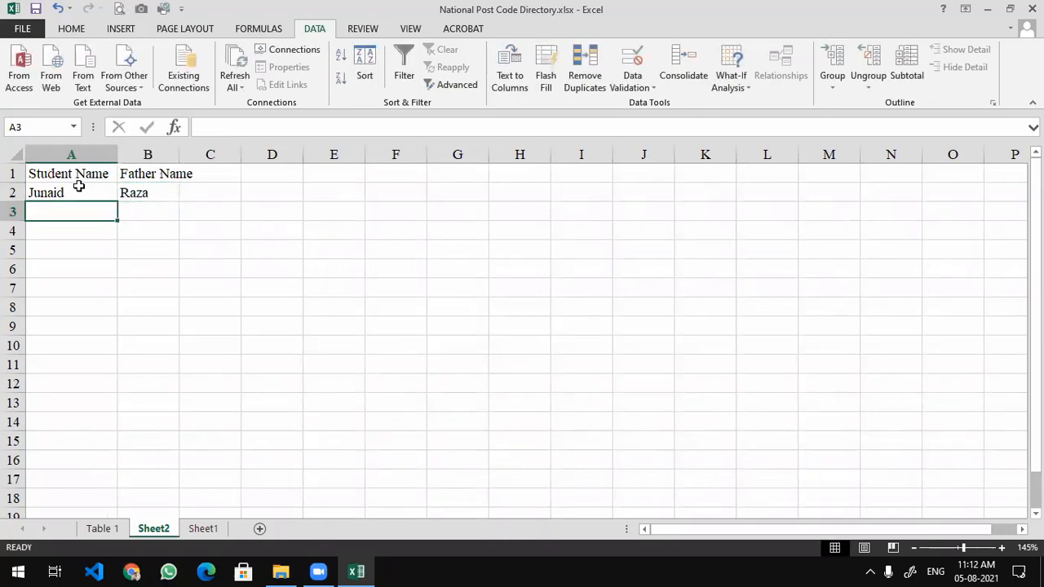
{"action": "type", "text": "Ali Ra"}
{"action": "key", "text": "BackSpace"}
{"action": "key", "text": "BackSpace"}
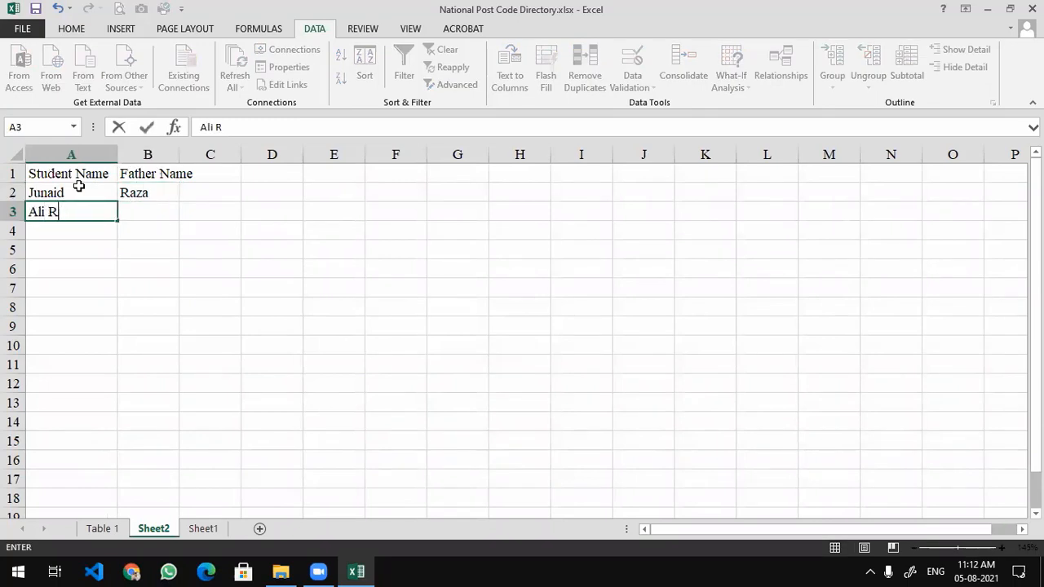
{"action": "key", "text": "Tab"}
{"action": "type", "text": "Raza"}
{"action": "key", "text": "Return"}
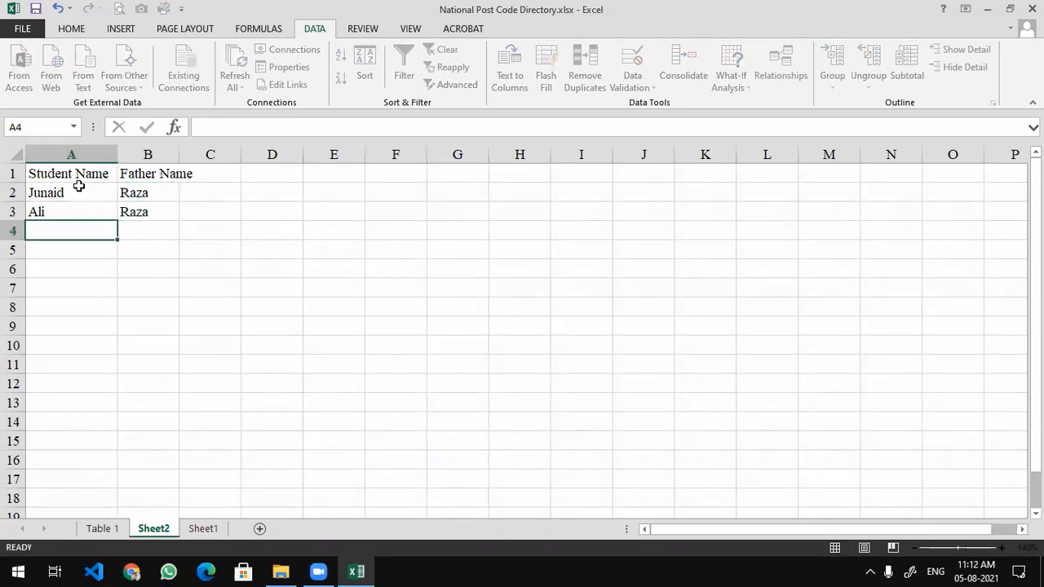
- Add a new student and father in row 4, and row 3's student name with a different father's name in row 5
{"action": "type", "text": "Muh"}
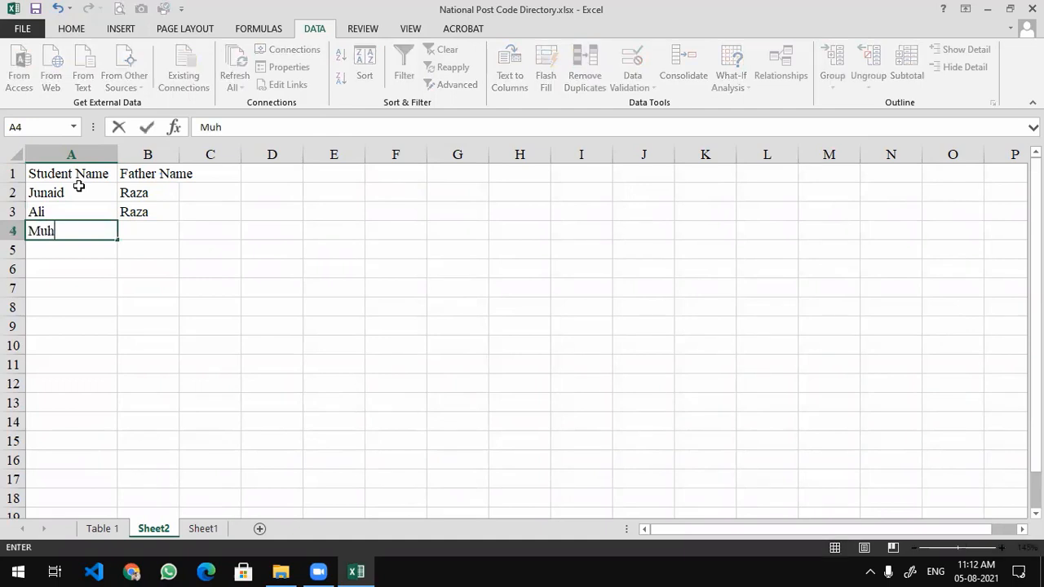
{"action": "type", "text": "ammad"}
{"action": "key", "text": "Tab"}
{"action": "type", "text": "Yaqo"}
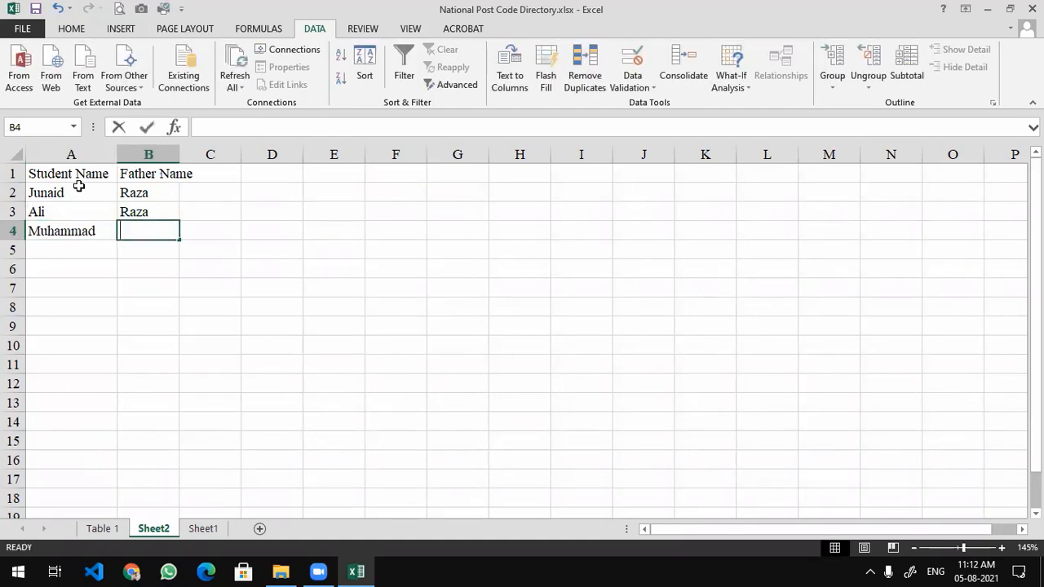
{"action": "type", "text": "ob"}
{"action": "key", "text": "Return"}
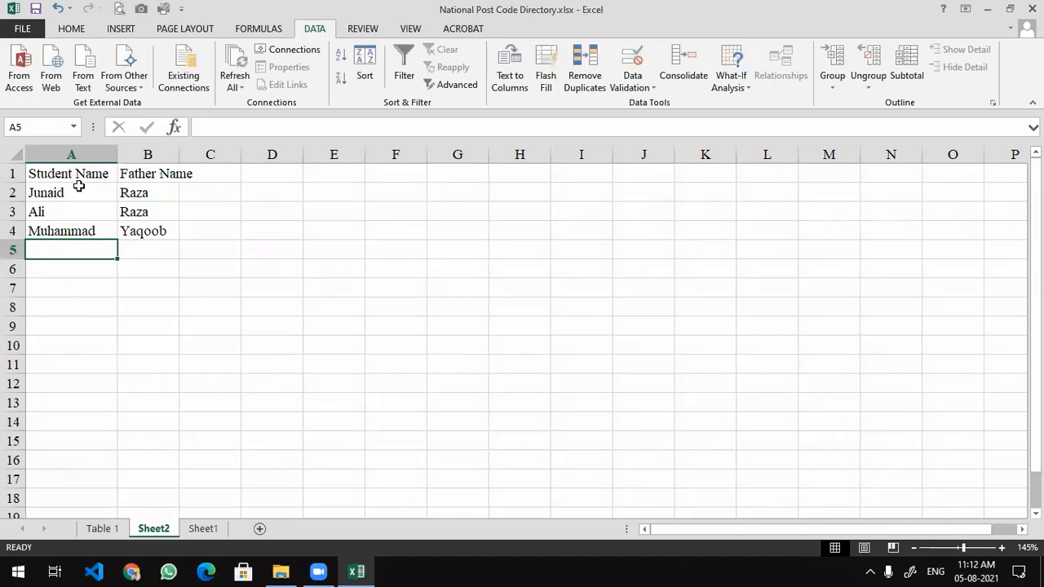
{"action": "type", "text": "Ali"}
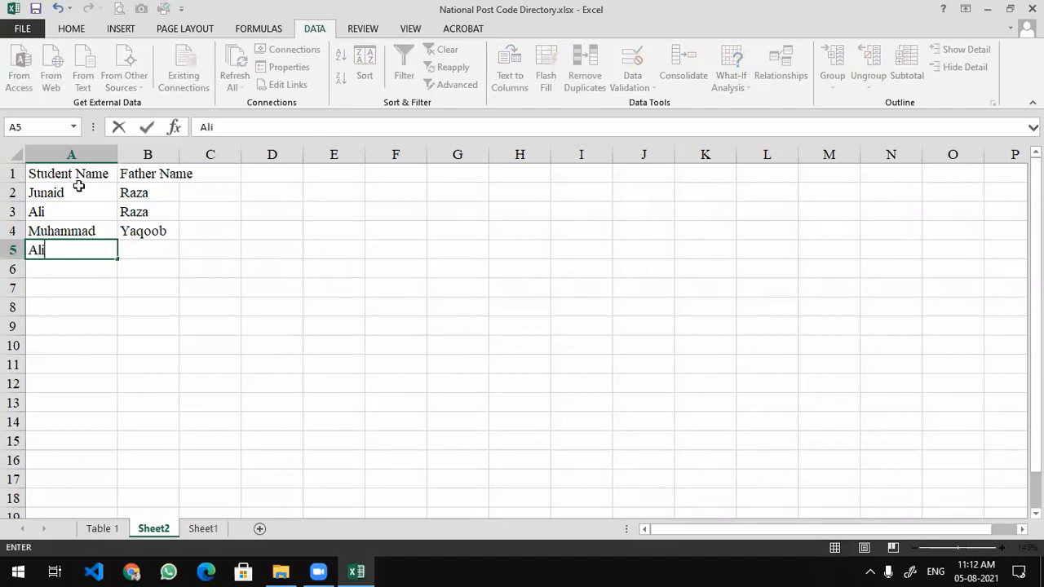
{"action": "key", "text": "Tab"}
{"action": "type", "text": "Faisal"}
{"action": "key", "text": "Return"}
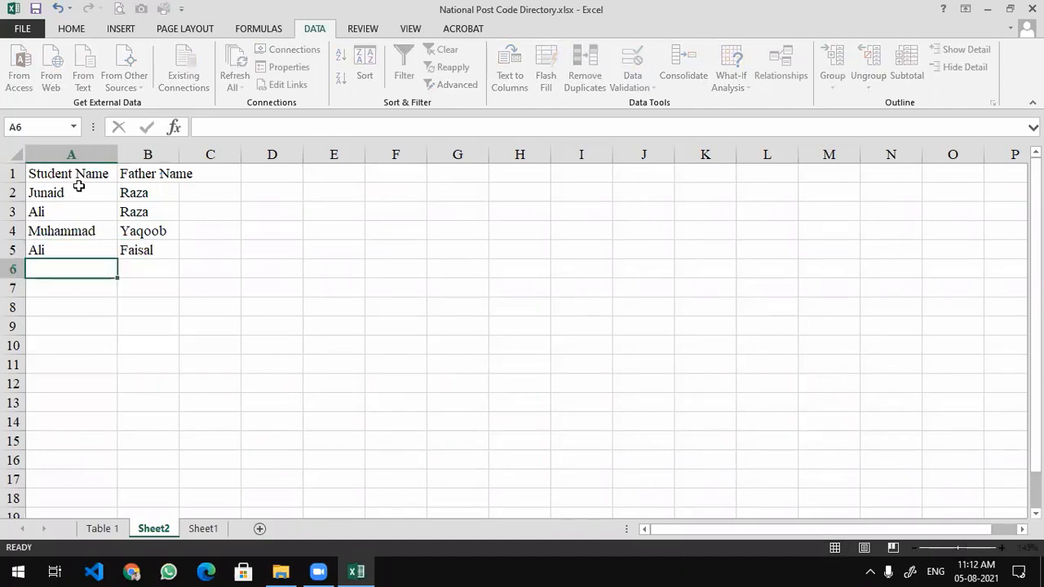
- Repeat row 3's student and father names in row 6, and fit column B to its contents
{"action": "type", "text": "Ali Raza"}
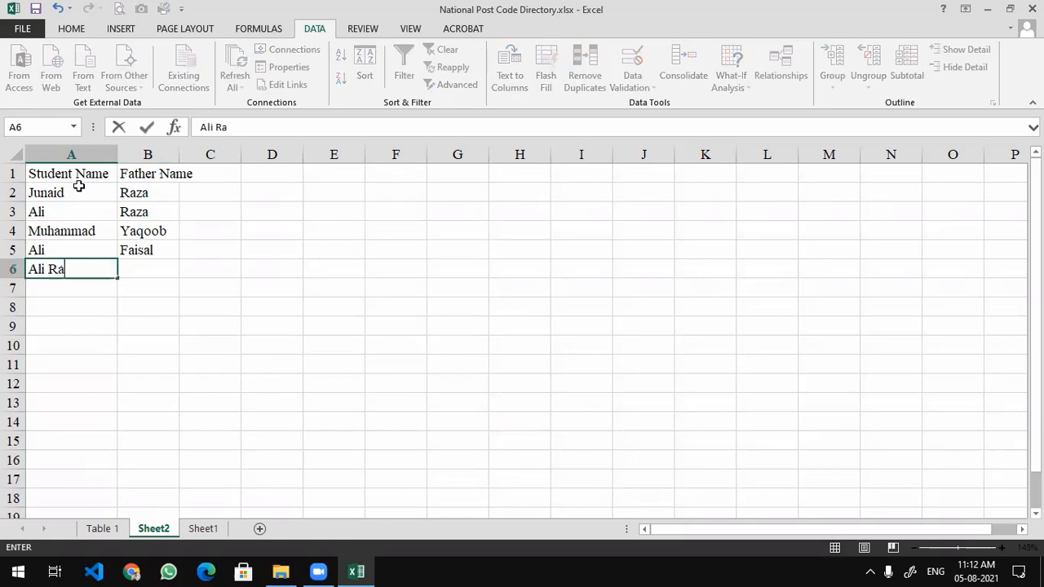
{"action": "key", "text": "BackSpace"}
{"action": "key", "text": "BackSpace"}
{"action": "key", "text": "BackSpace"}
{"action": "key", "text": "BackSpace"}
{"action": "key", "text": "BackSpace"}
{"action": "key", "text": "Tab"}
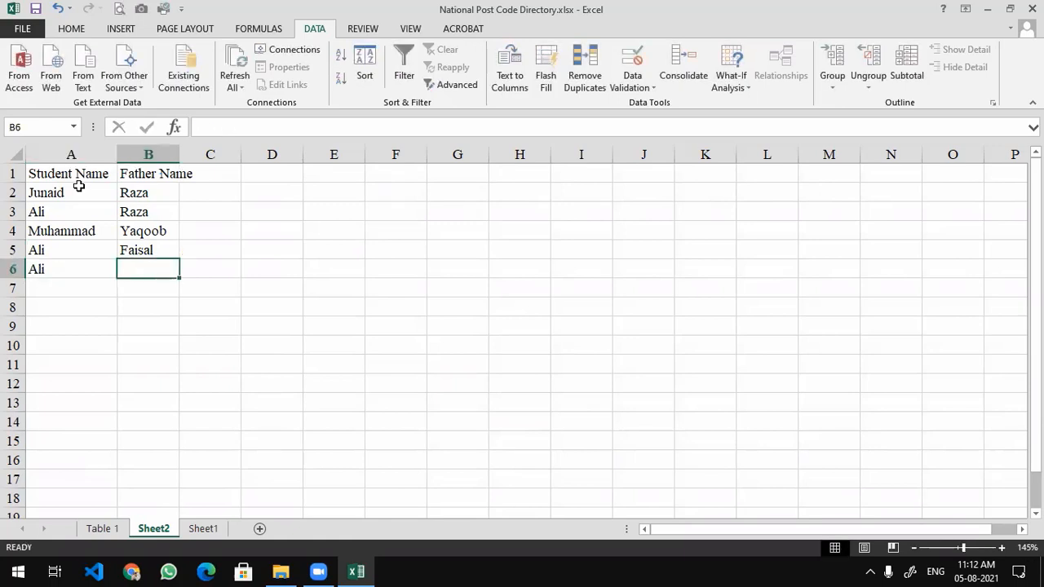
{"action": "type", "text": "Ra"}
{"action": "key", "text": "Return"}
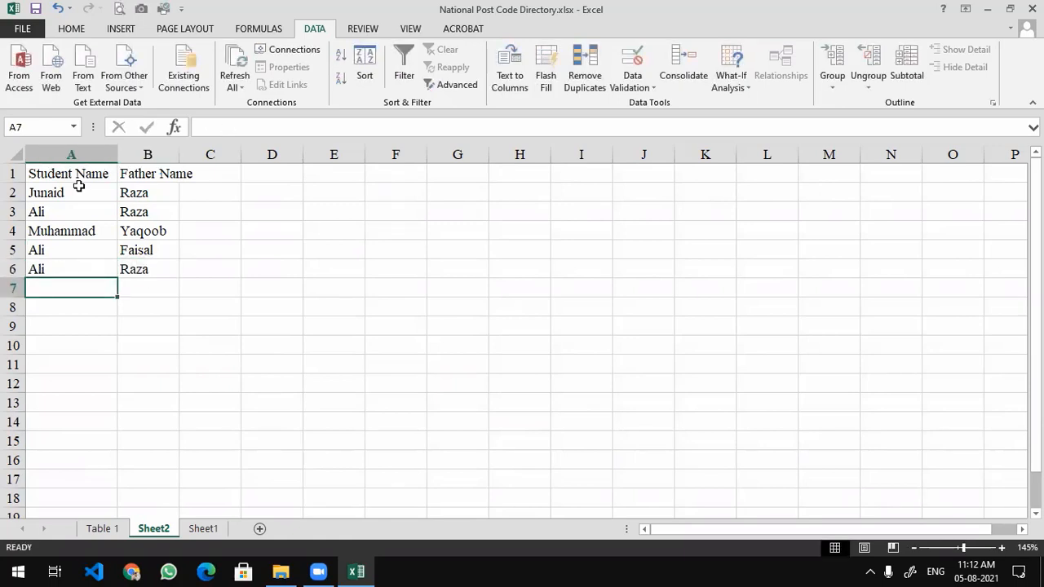
{"action": "double_click", "coordinate": [179, 153]}
- Remove duplicate records from cells A1 to B6, treating the first row as headers and comparing Student Name and Father Name
{"action": "left_click_drag", "start_coordinate": [171, 268], "coordinate": [77, 170]}
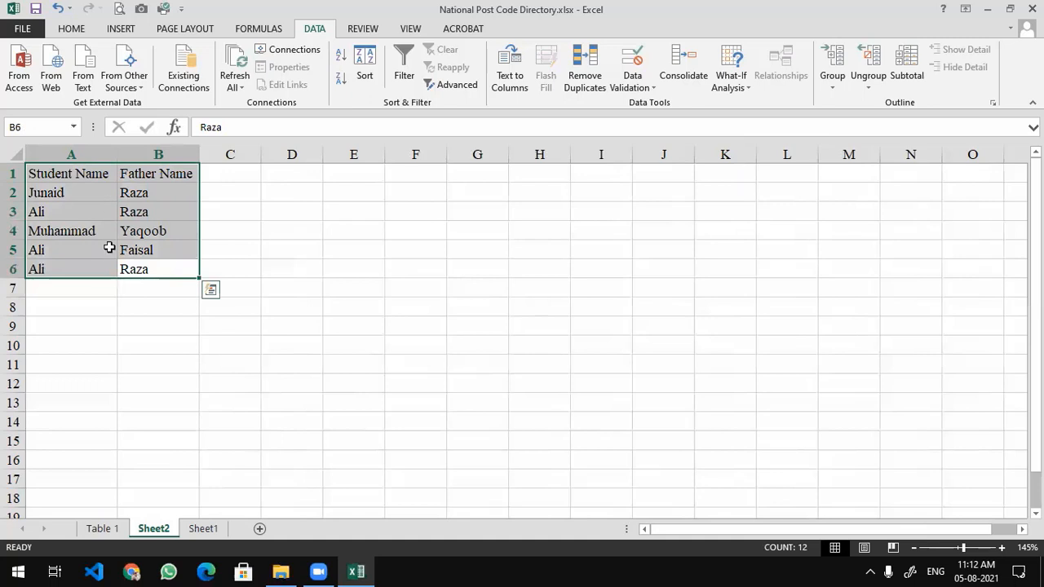
{"action": "left_click", "coordinate": [585, 81]}
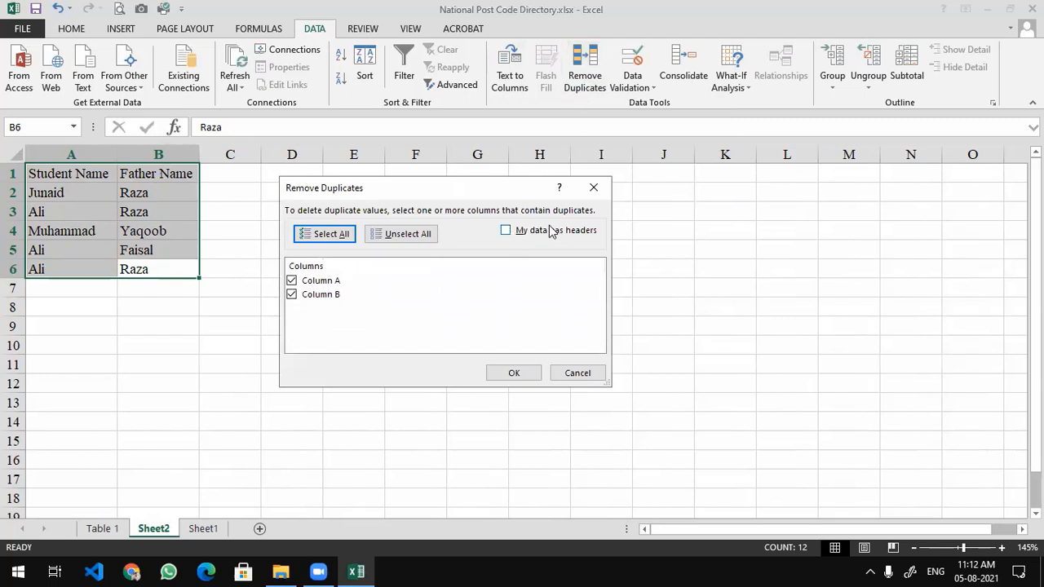
{"action": "left_click", "coordinate": [506, 231]}
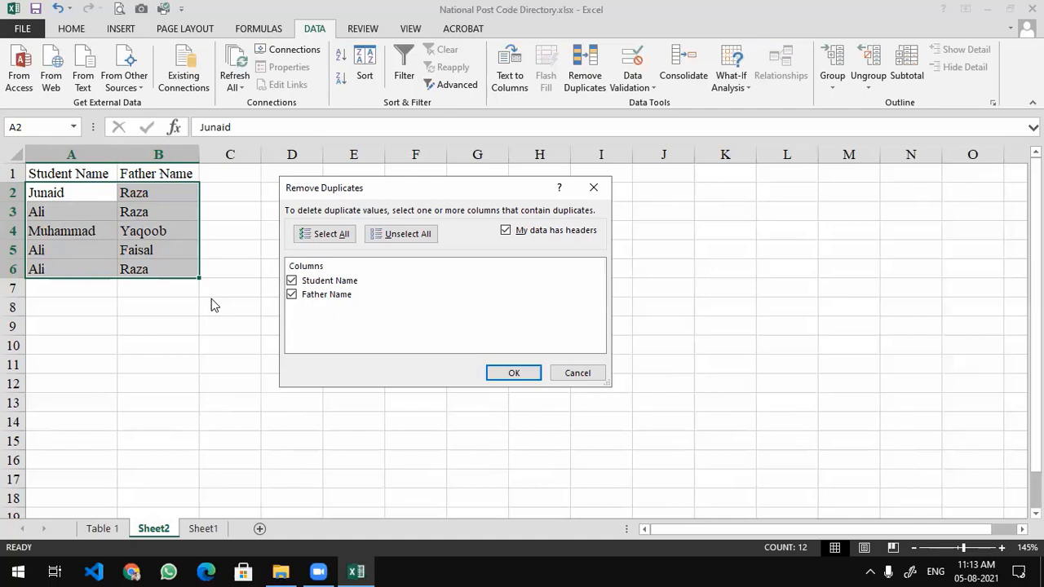
{"action": "left_click", "coordinate": [243, 2]}
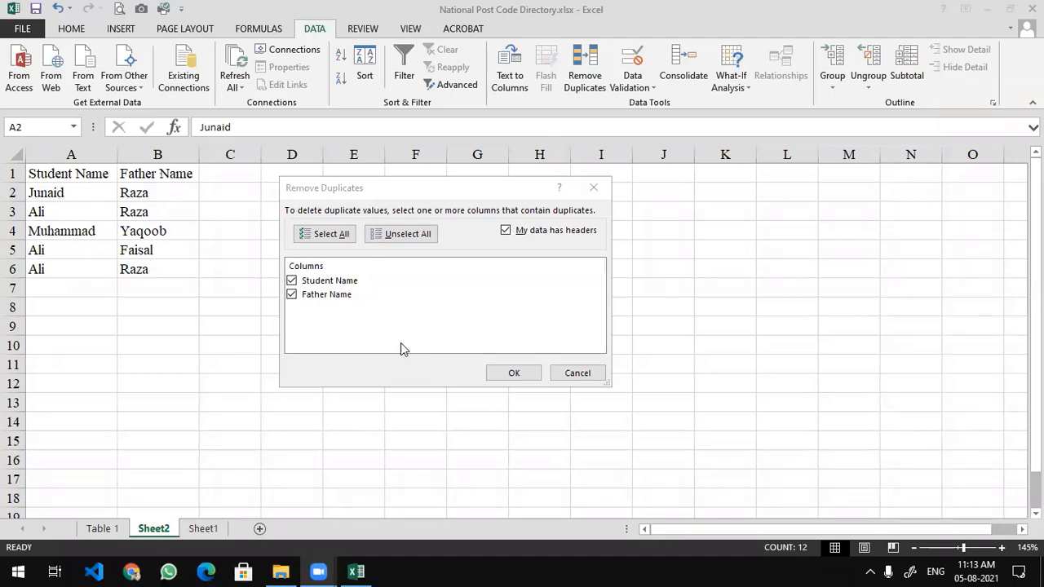
{"action": "left_click", "coordinate": [518, 377]}
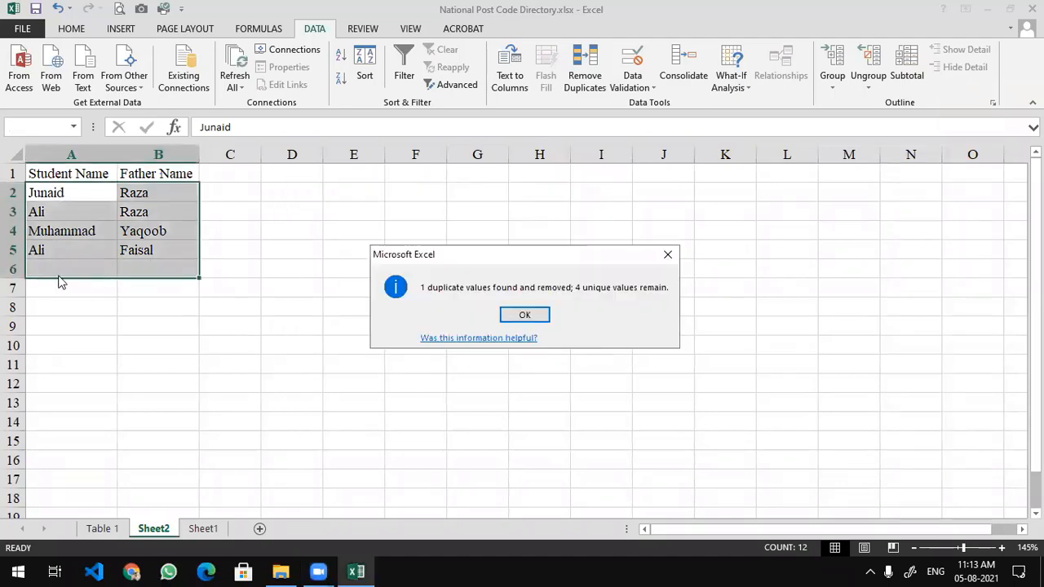
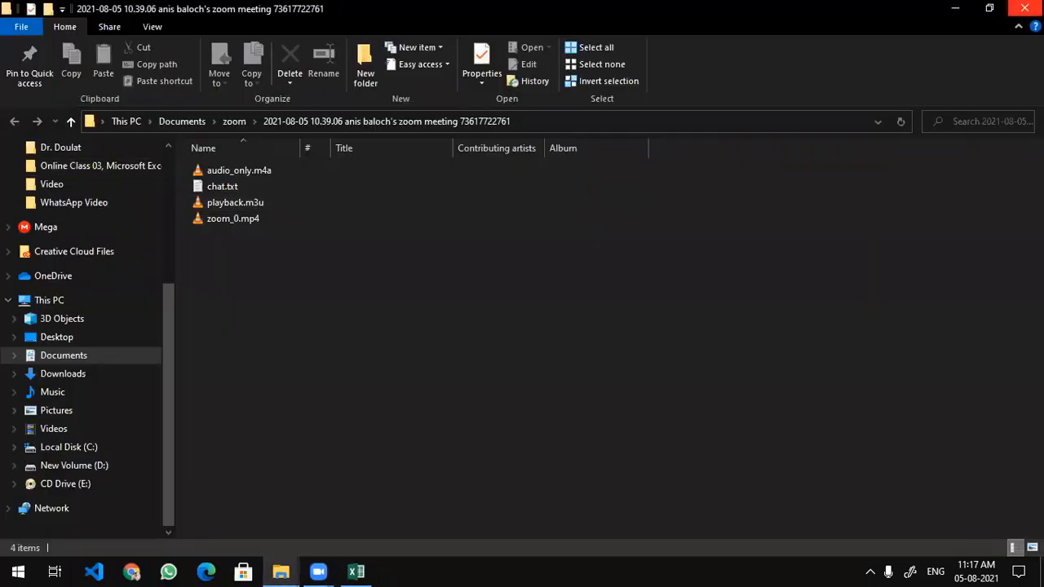
- Close the meeting recordings folder and examine the Name, Class and Section records in cells A1 to C4 of Sheet3
{"action": "left_click", "coordinate": [1024, 8]}
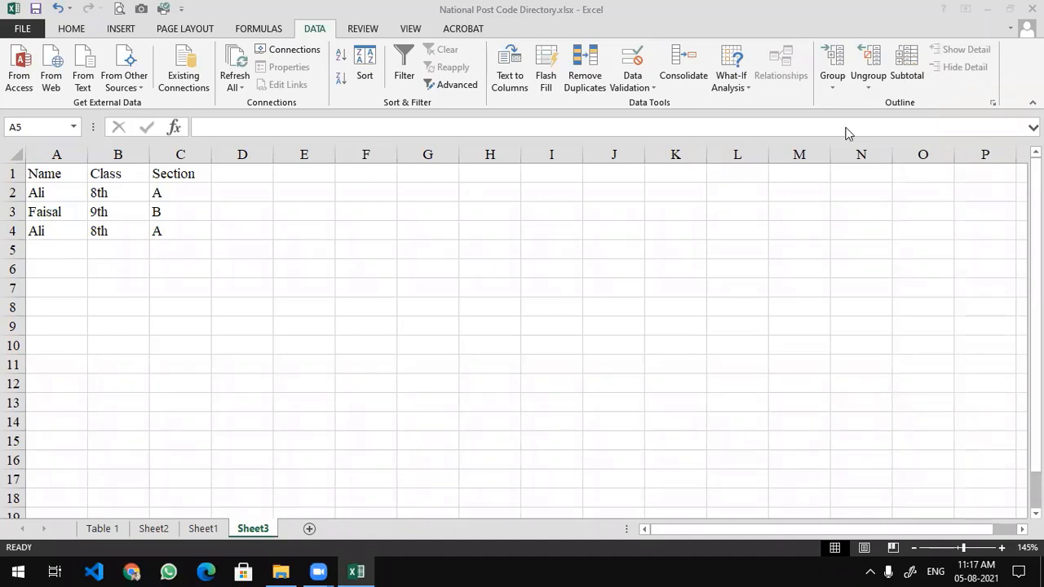
{"action": "left_click_drag", "start_coordinate": [53, 174], "coordinate": [186, 234]}
{"action": "left_click", "coordinate": [195, 252]}
{"action": "left_click", "coordinate": [120, 193]}
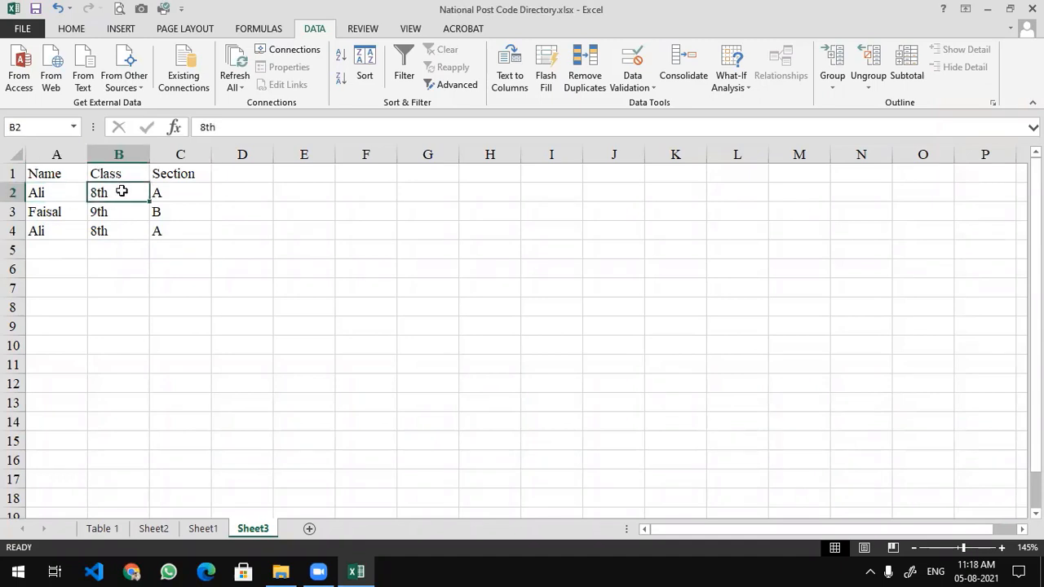
{"action": "left_click", "coordinate": [163, 199]}
{"action": "left_click", "coordinate": [83, 214]}
{"action": "left_click", "coordinate": [131, 209]}
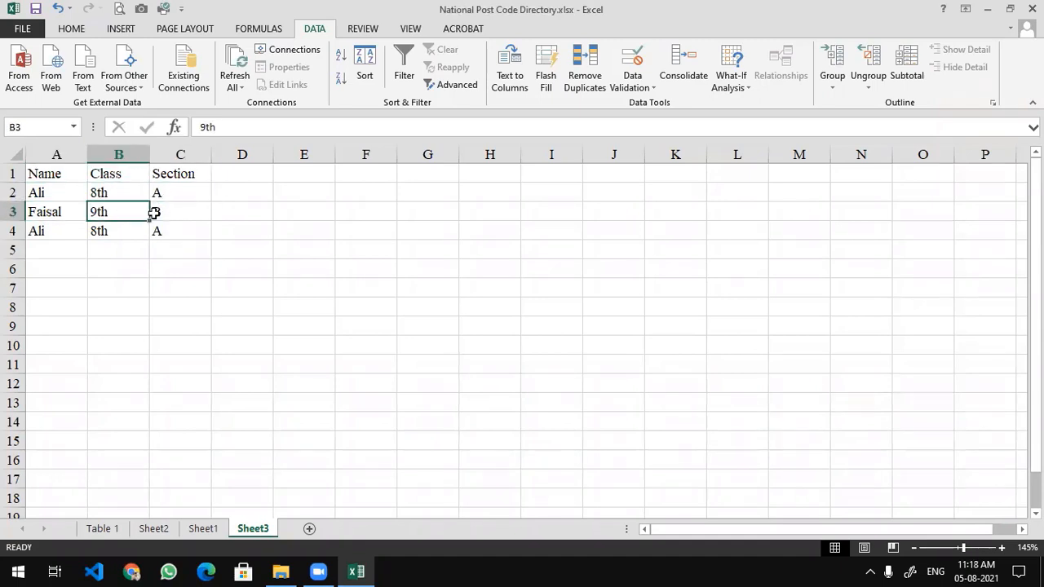
{"action": "left_click", "coordinate": [154, 209]}
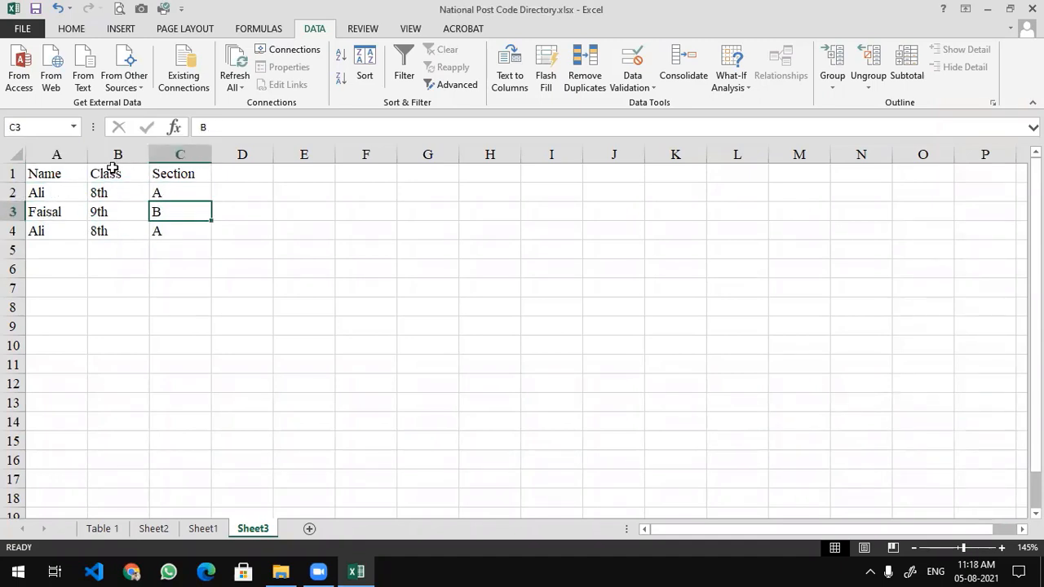
{"action": "left_click_drag", "start_coordinate": [53, 174], "coordinate": [187, 228]}
{"action": "left_click", "coordinate": [228, 294]}
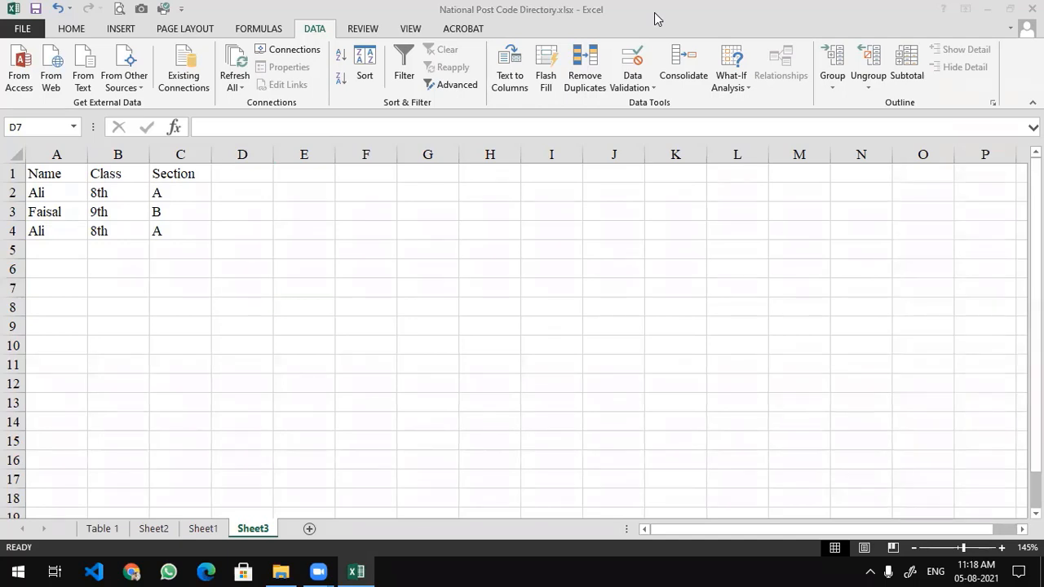
{"action": "left_click_drag", "start_coordinate": [46, 175], "coordinate": [162, 234]}
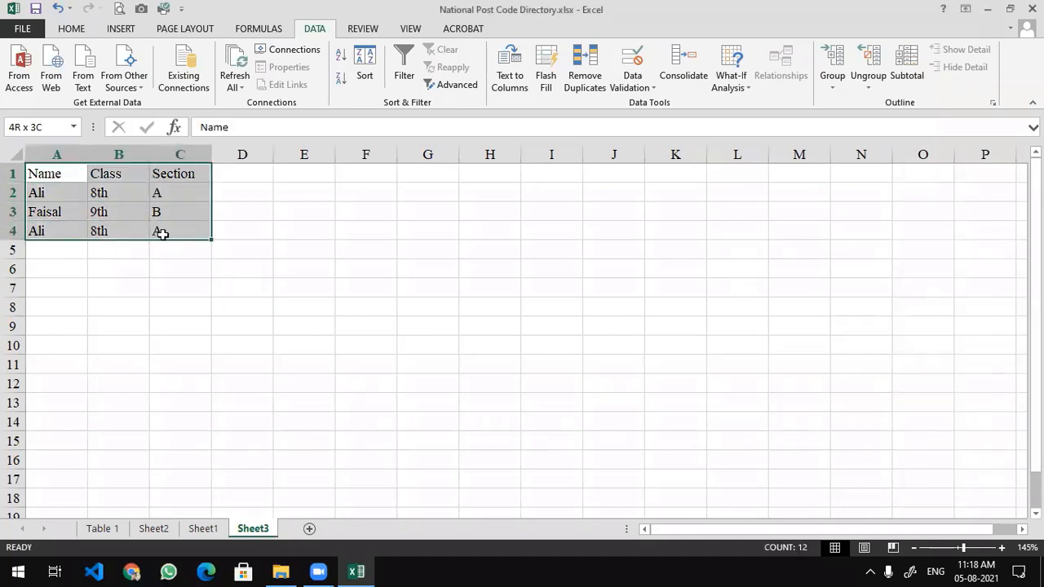
{"action": "left_click", "coordinate": [171, 284]}
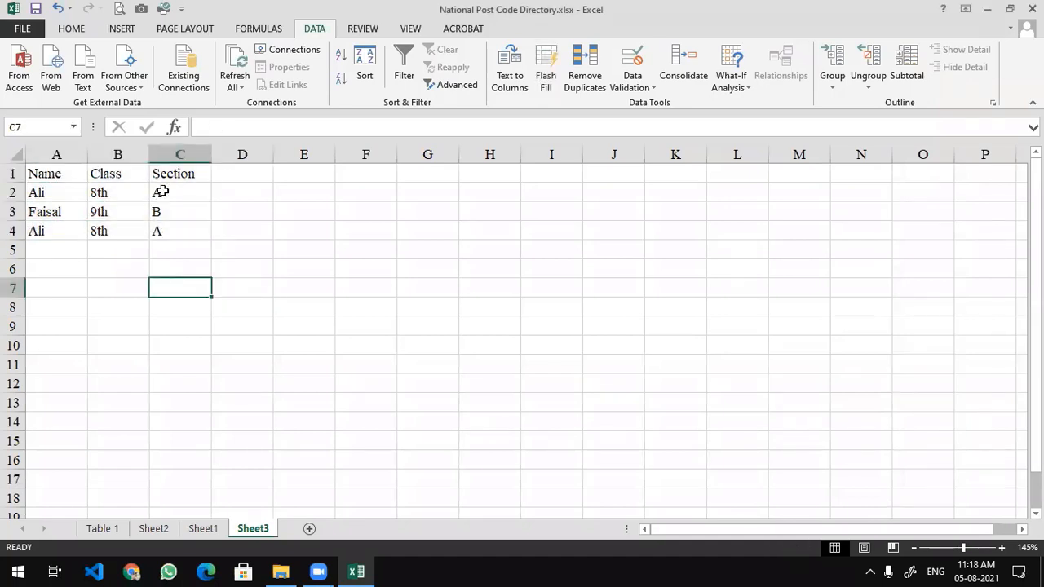
{"action": "left_click", "coordinate": [65, 176]}
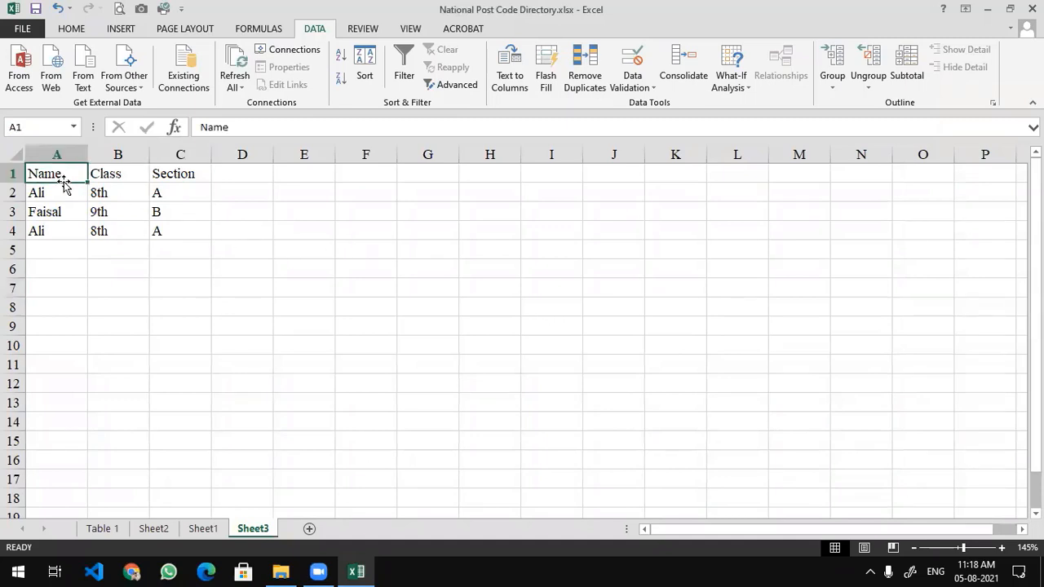
- Remove duplicate records from cells A1 to C4, treating the first row as headers and comparing Name, Class and Section
{"action": "key", "text": "ctrl+a"}
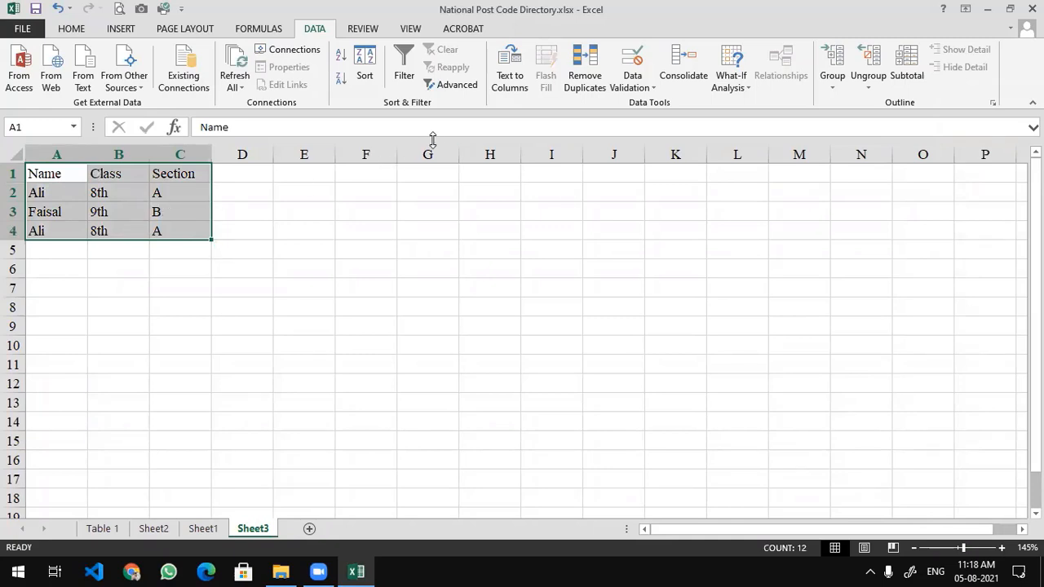
{"action": "left_click", "coordinate": [584, 86]}
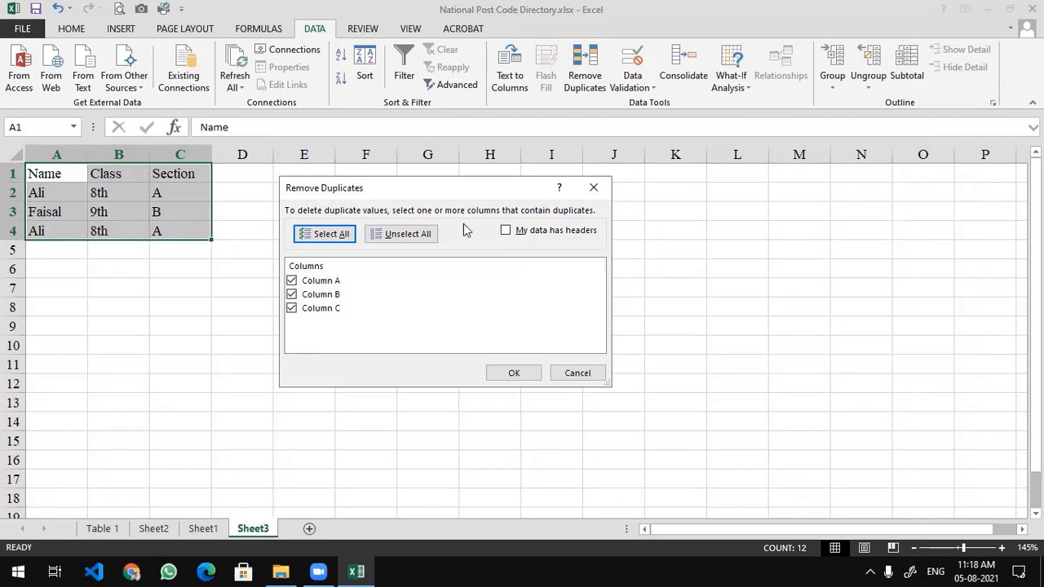
{"action": "left_click", "coordinate": [505, 232]}
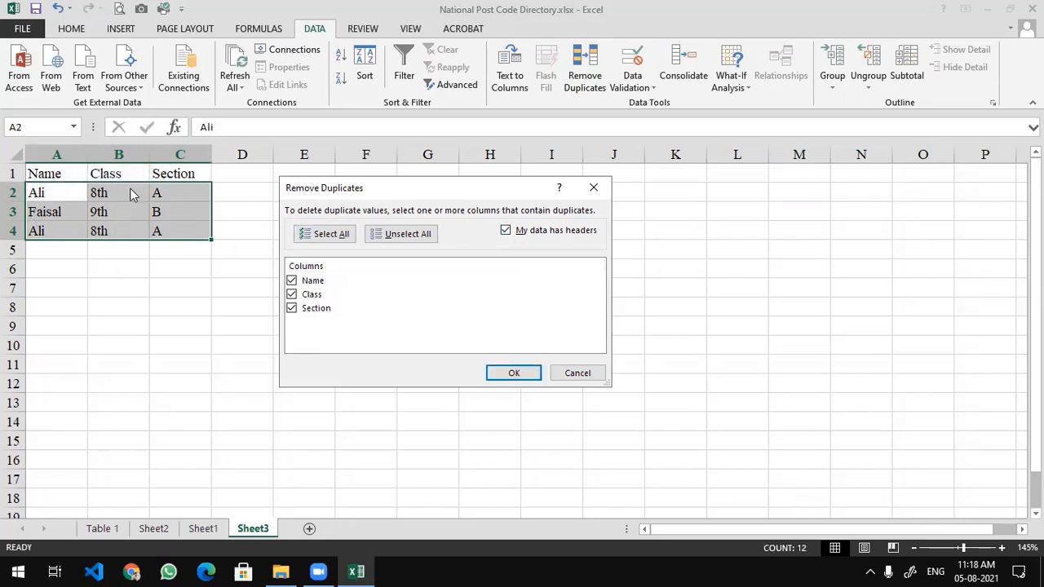
{"action": "left_click", "coordinate": [499, 374]}
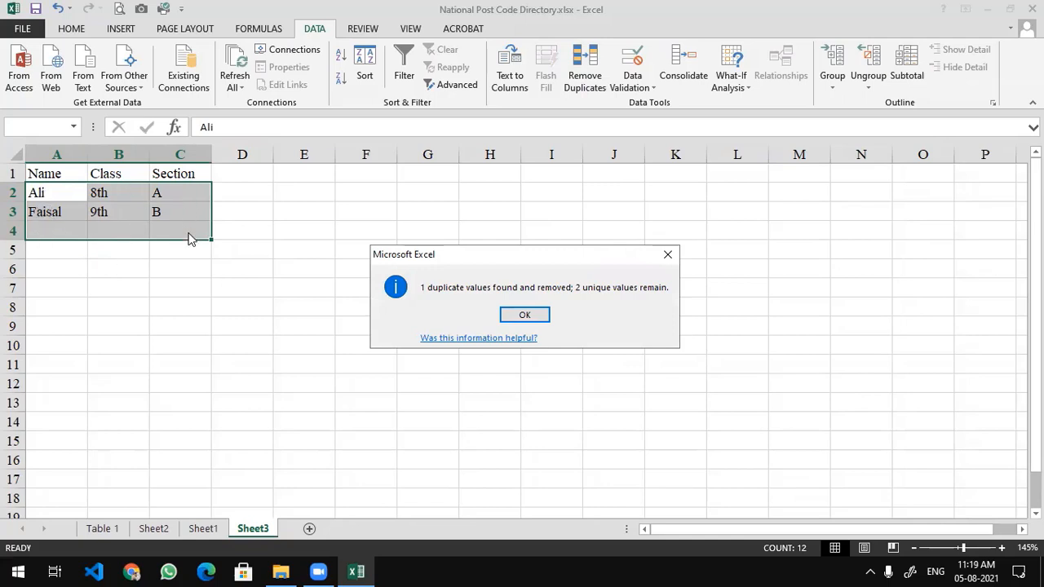
{"action": "left_click", "coordinate": [511, 315]}
{"action": "left_click", "coordinate": [195, 307]}
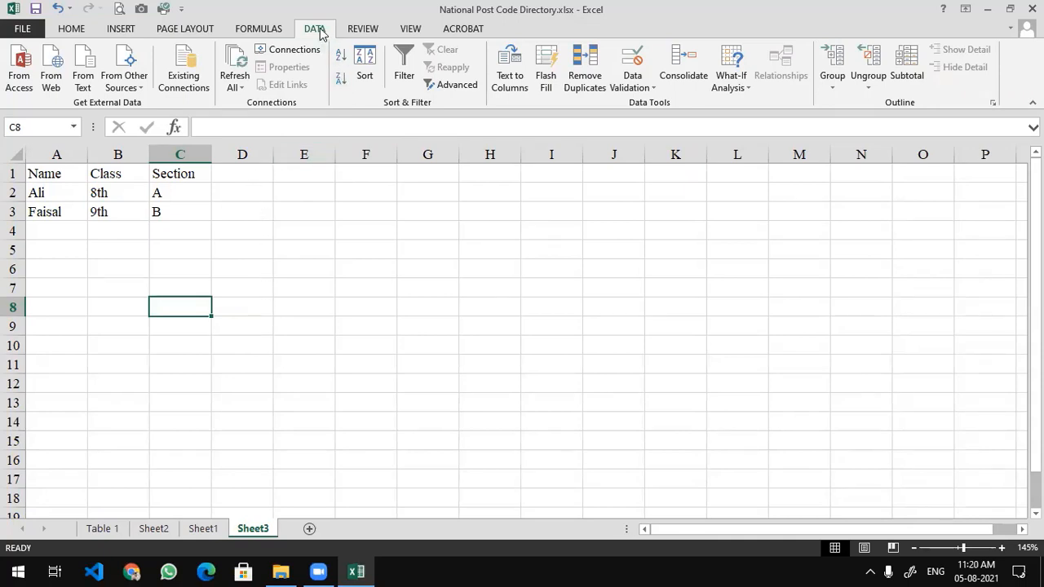
{"action": "left_click", "coordinate": [259, 30]}
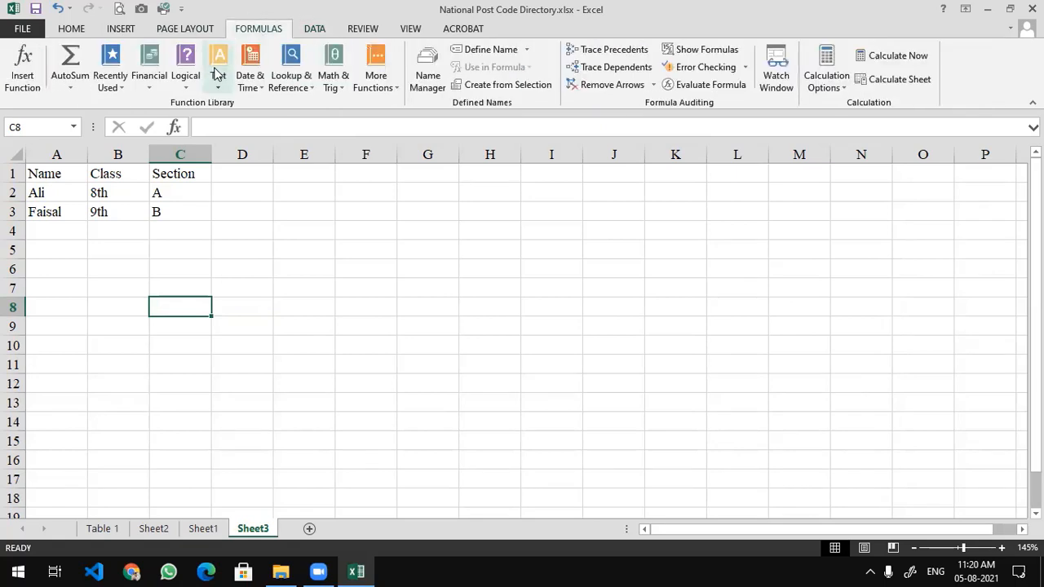
{"action": "left_click", "coordinate": [250, 79]}
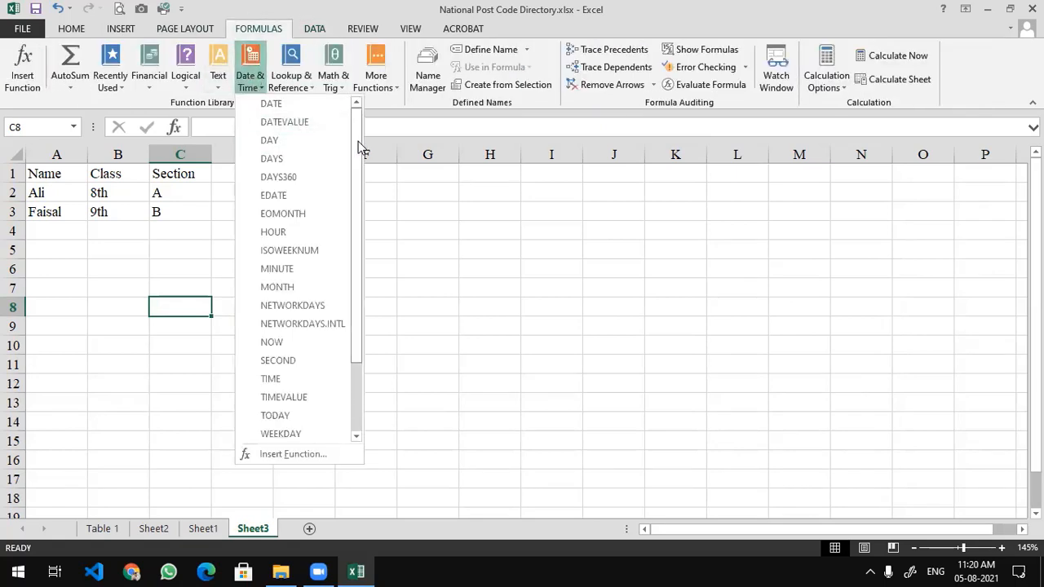
{"action": "scroll", "coordinate": [359, 155], "scroll_direction": "down", "scroll_amount": 1}
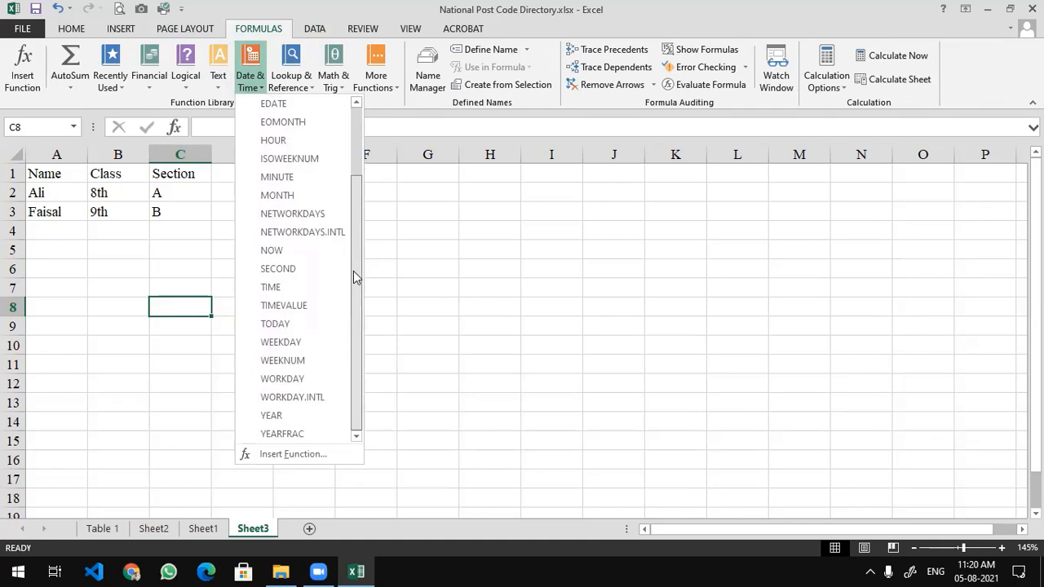
{"action": "left_click_drag", "start_coordinate": [353, 179], "coordinate": [350, 227]}
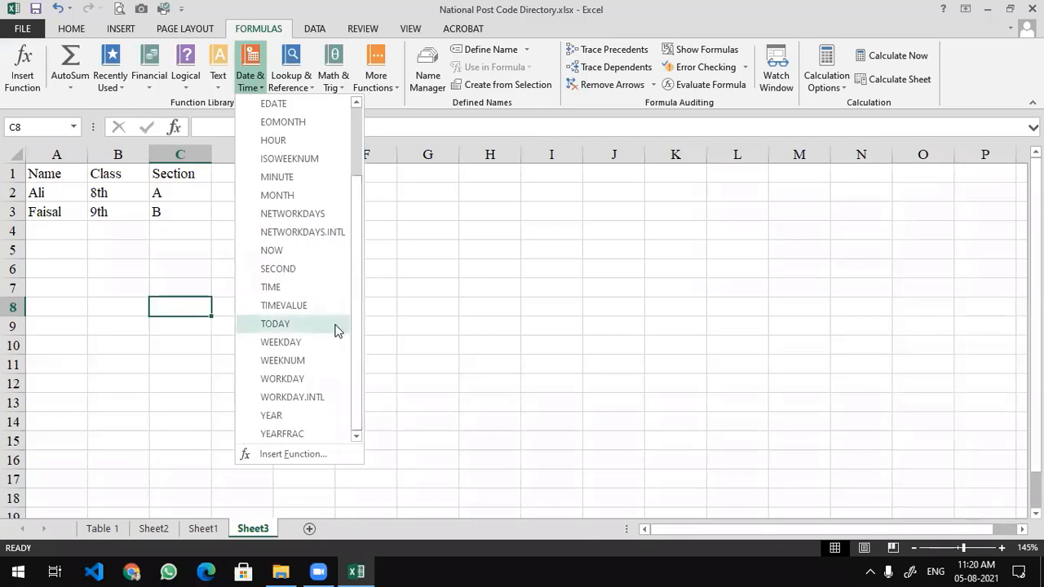
{"action": "left_click", "coordinate": [291, 368]}
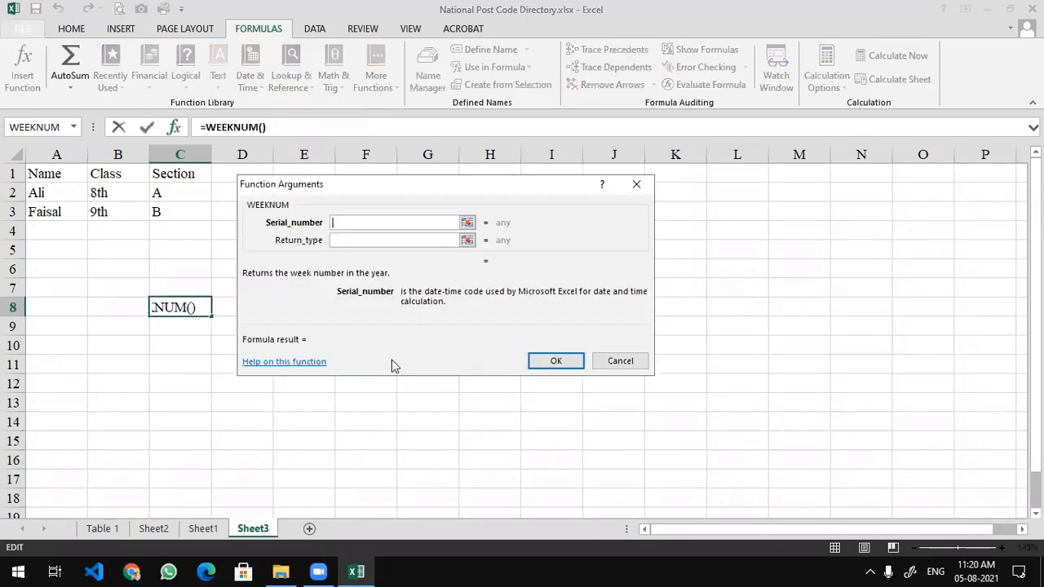
{"action": "left_click", "coordinate": [623, 369]}
{"action": "left_click", "coordinate": [373, 386]}
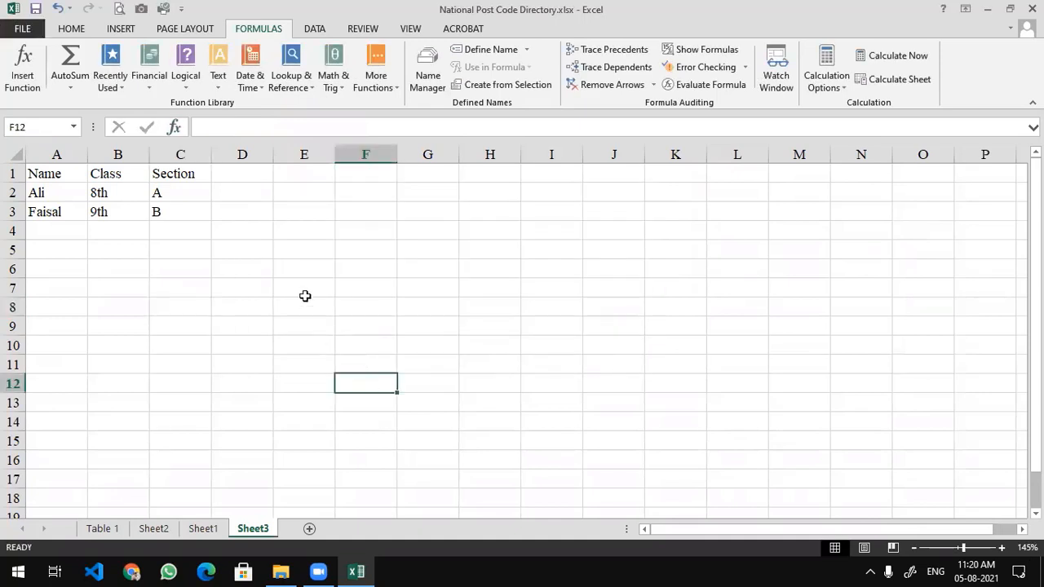
- Insert the current date, 05-08-2021, as a fixed value in cell E7
{"action": "left_click", "coordinate": [306, 296]}
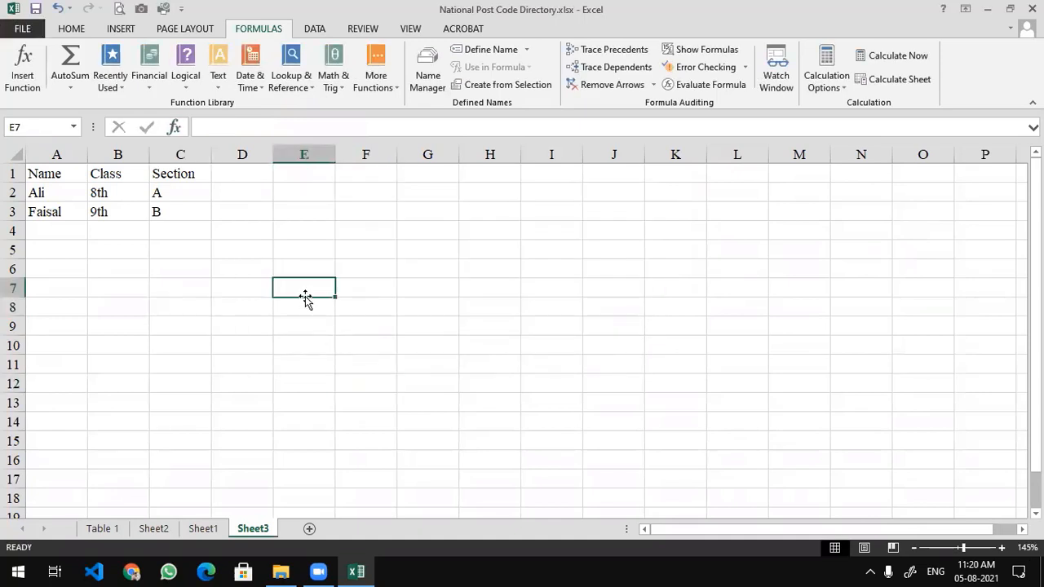
{"action": "key", "text": "ctrl+semicolon"}
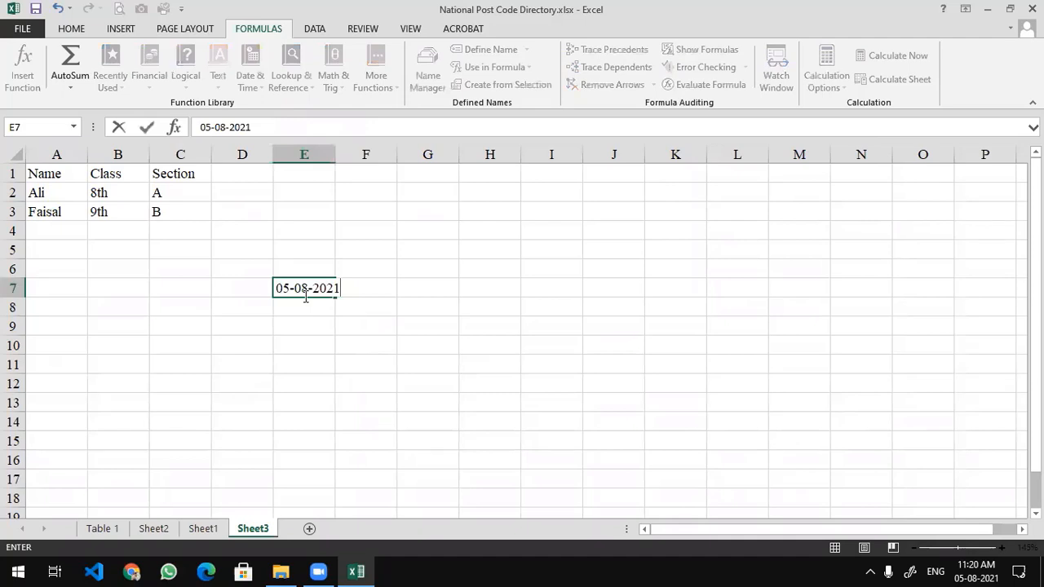
{"action": "key", "text": "Return"}
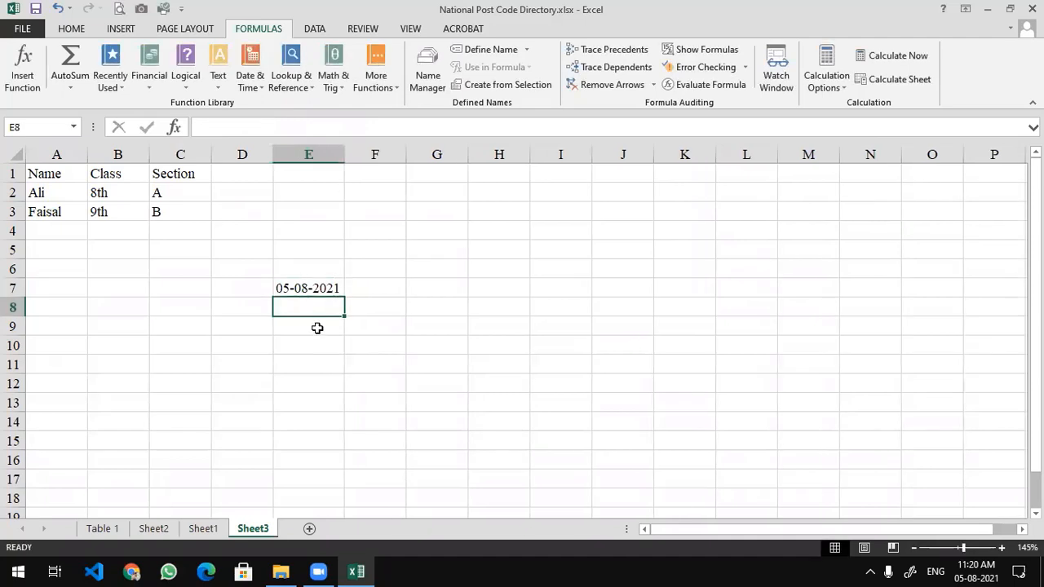
- Calculate the week number of the date in E7 by entering =WEEKNUM(E7) in cell E9
{"action": "left_click", "coordinate": [318, 327]}
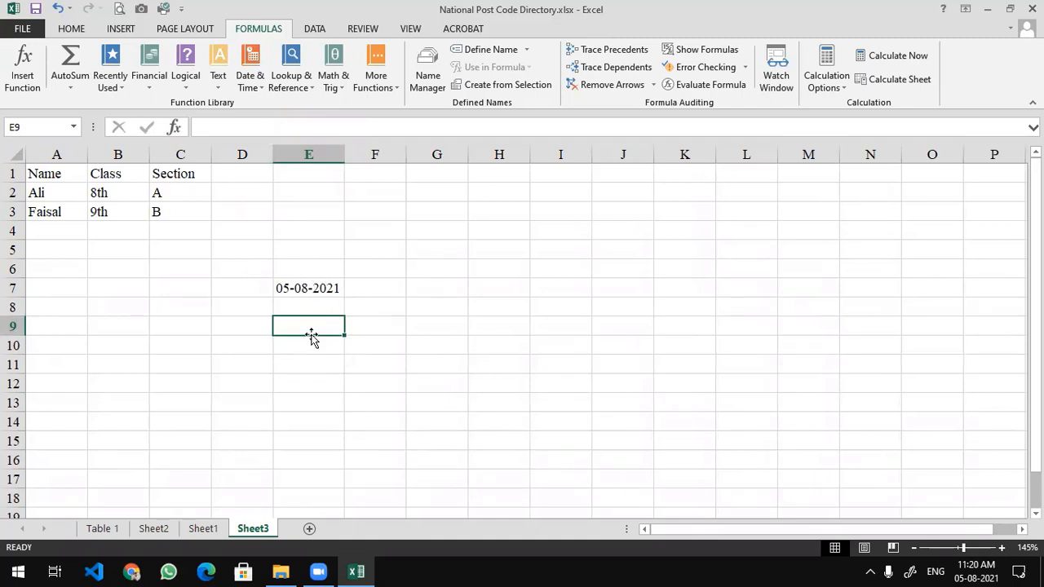
{"action": "type", "text": "=week"}
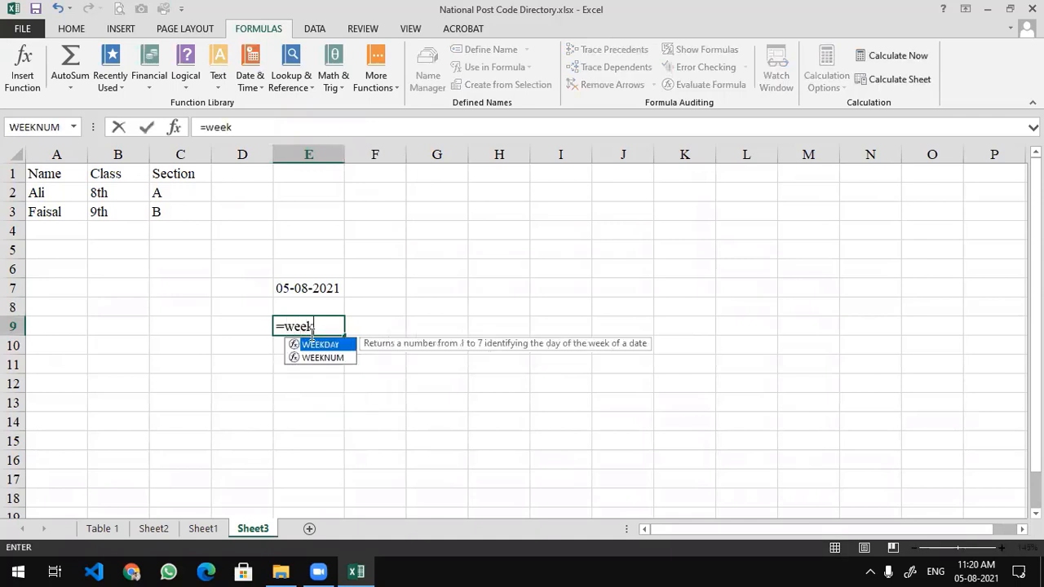
{"action": "type", "text": "num"}
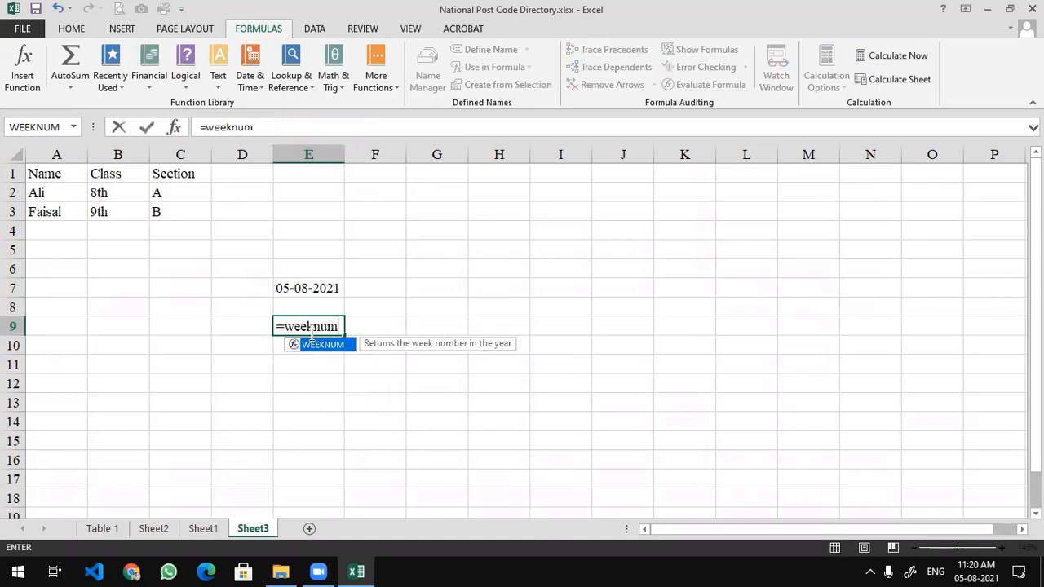
{"action": "key", "text": "Tab"}
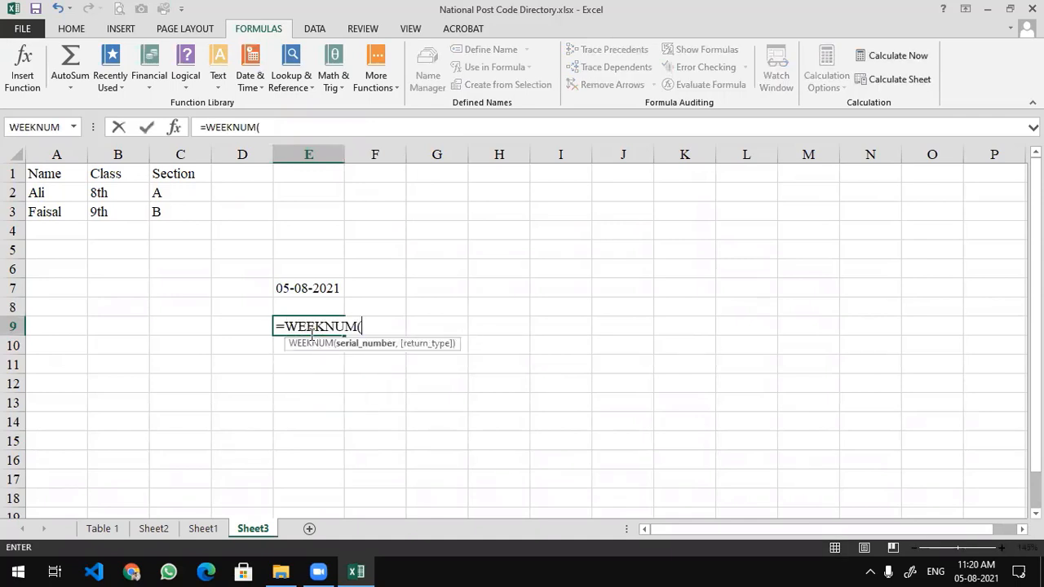
{"action": "left_click", "coordinate": [309, 290]}
{"action": "type", "text": ")"}
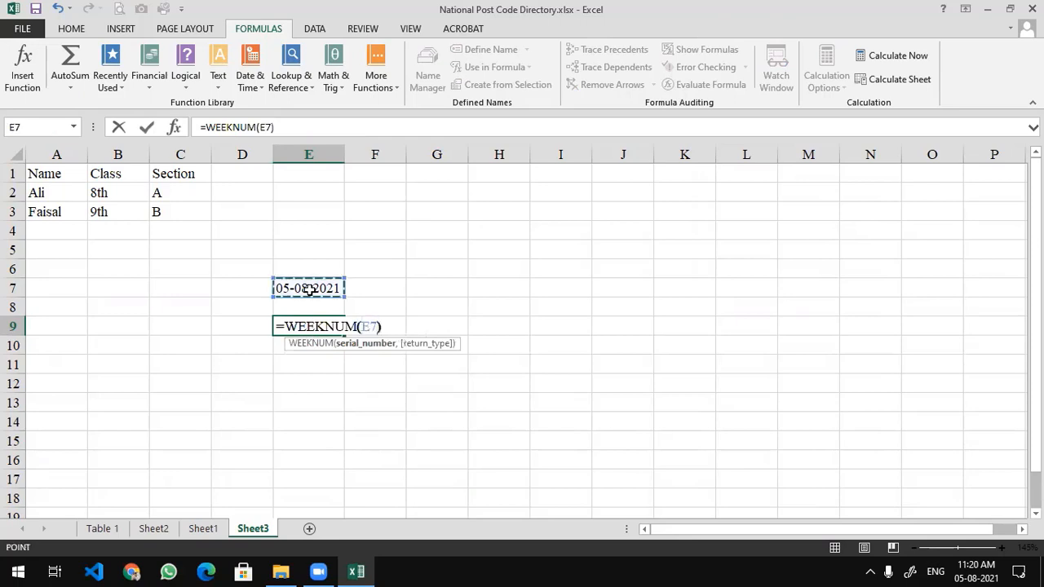
{"action": "key", "text": "Return"}
{"action": "key", "text": "Up"}
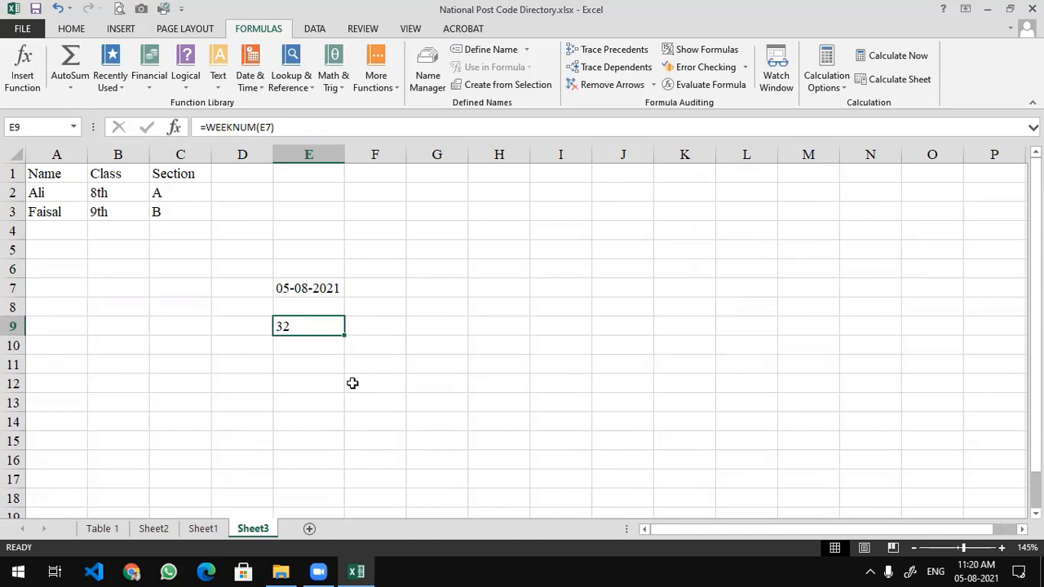
{"action": "left_click", "coordinate": [324, 301]}
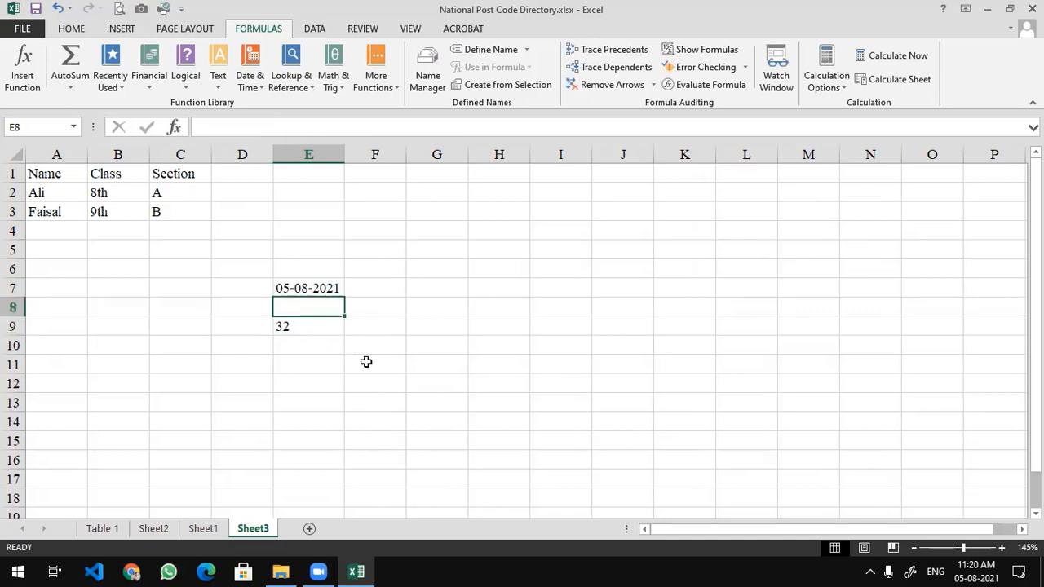
- Enter the date 01-01-2021 in cell G8
{"action": "left_click", "coordinate": [440, 303]}
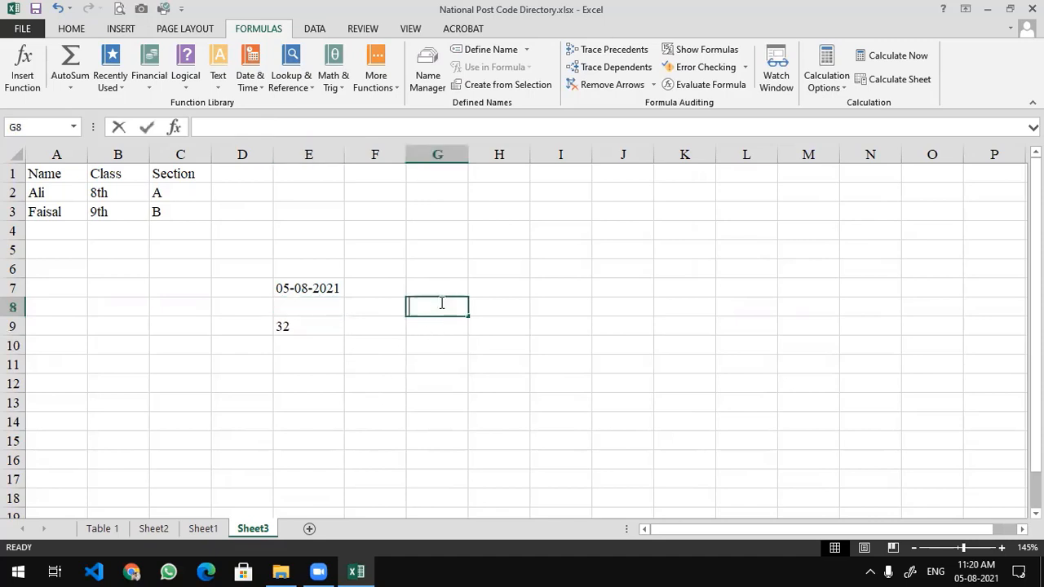
{"action": "type", "text": "01-01-"}
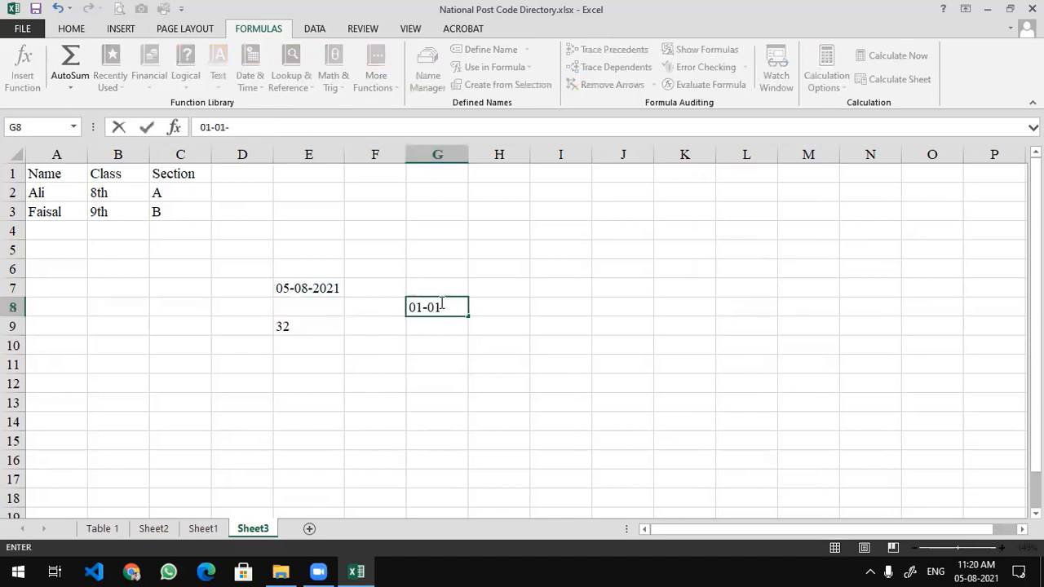
{"action": "type", "text": "2021"}
{"action": "key", "text": "Return"}
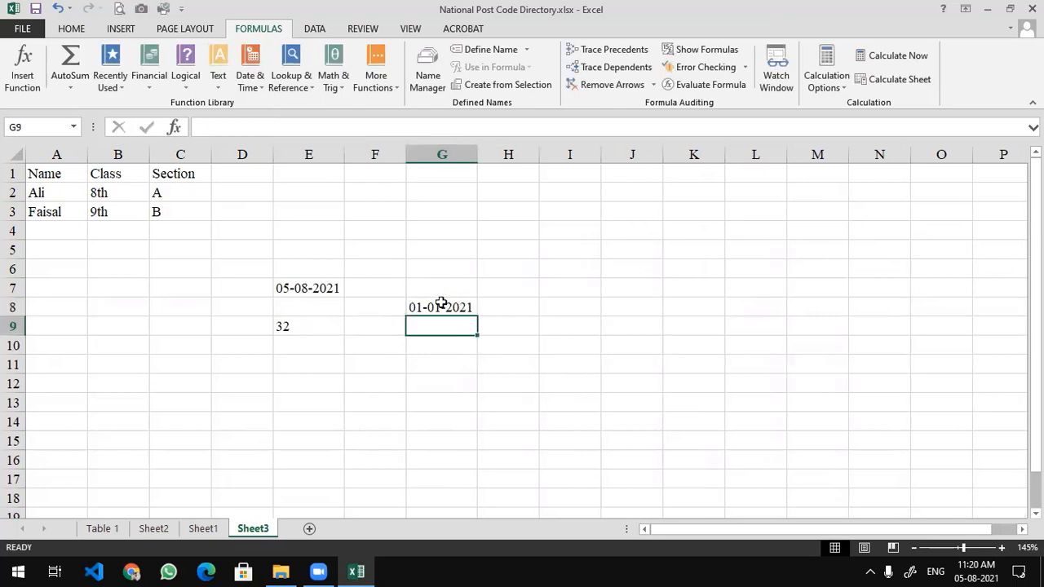
- Calculate the week number of the date in G8 by entering =WEEKNUM(G8) in cell G9
{"action": "key", "text": "Return"}
{"action": "key", "text": "Up"}
{"action": "type", "text": "=weeknum"}
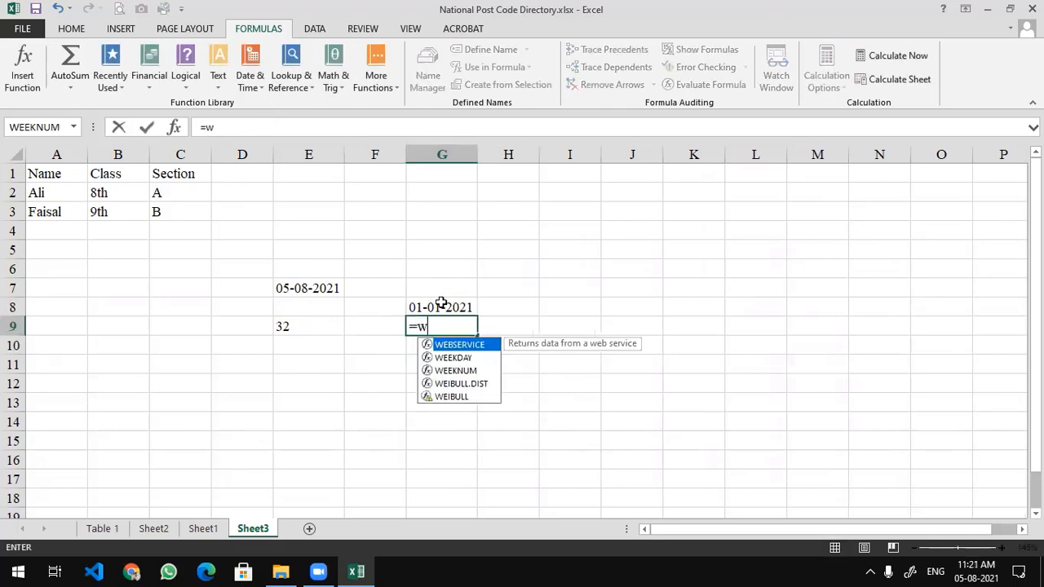
{"action": "key", "text": "Tab"}
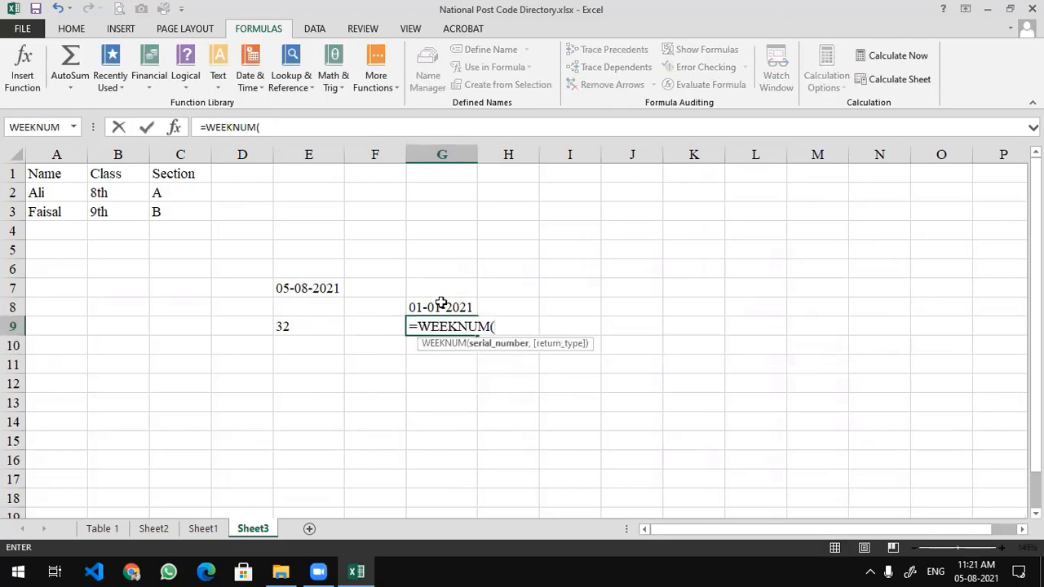
{"action": "left_click", "coordinate": [441, 303]}
{"action": "type", "text": ")"}
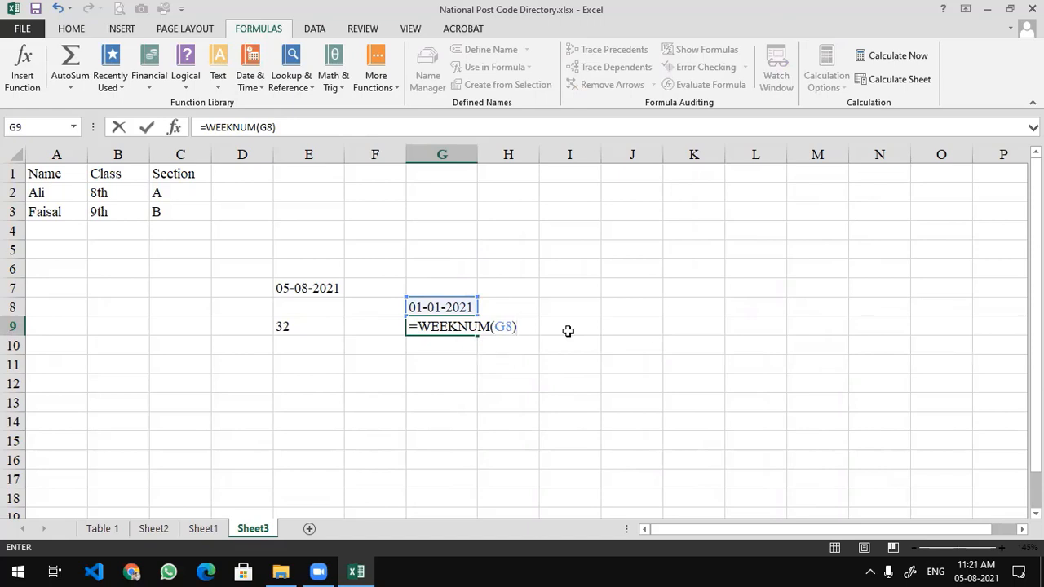
{"action": "key", "text": "Return"}
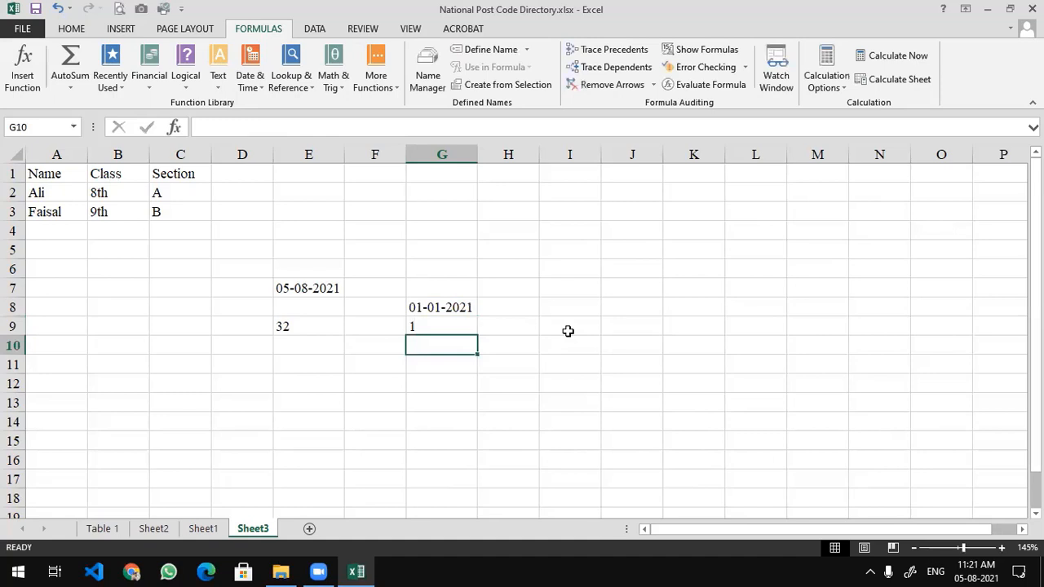
- Change the day of the date in cell G8 so that it reads 02-01-2021
{"action": "key", "text": "Up"}
{"action": "key", "text": "Up"}
{"action": "key", "text": "F2"}
{"action": "key", "text": "Left"}
{"action": "key", "text": "Left"}
{"action": "key", "text": "Left"}
{"action": "key", "text": "Left"}
{"action": "key", "text": "Left"}
{"action": "key", "text": "Left"}
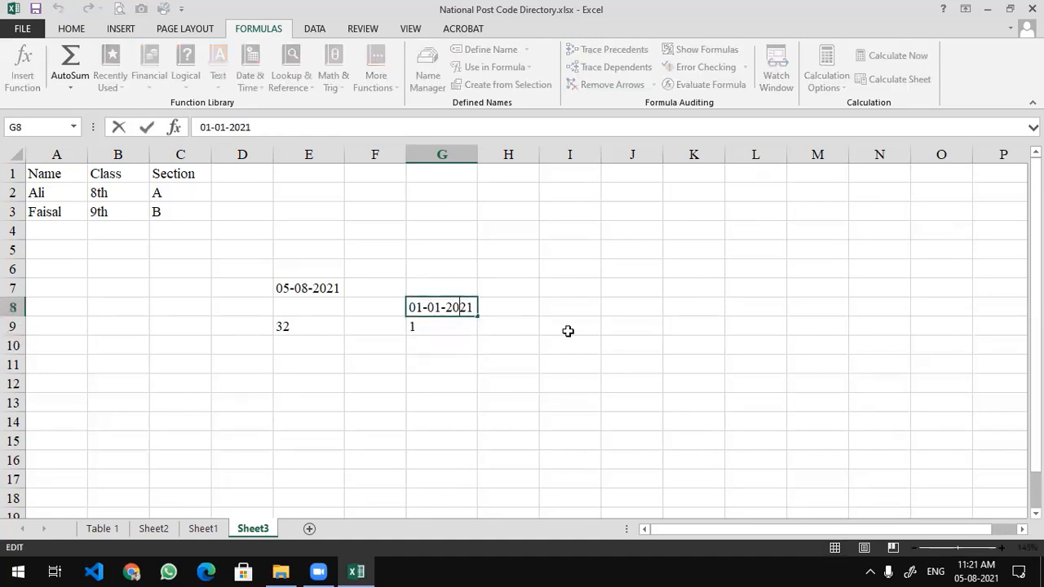
{"action": "key", "text": "Left"}
{"action": "key", "text": "Left"}
{"action": "key", "text": "BackSpace"}
{"action": "type", "text": "2"}
{"action": "key", "text": "Return"}
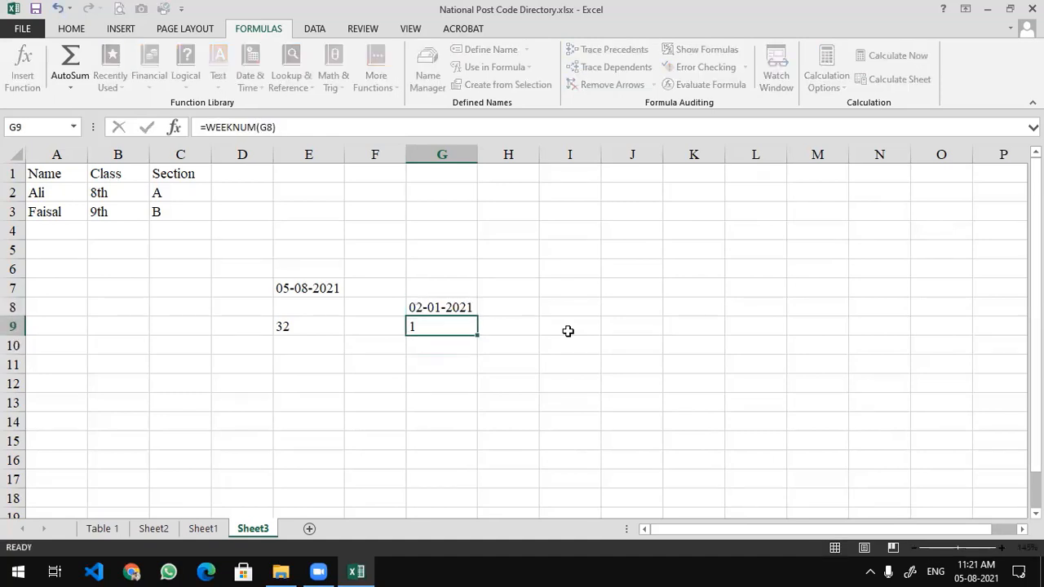
- Change the day of the date in cell G8 so that it reads 07-01-2021
{"action": "key", "text": "Up"}
{"action": "key", "text": "F2"}
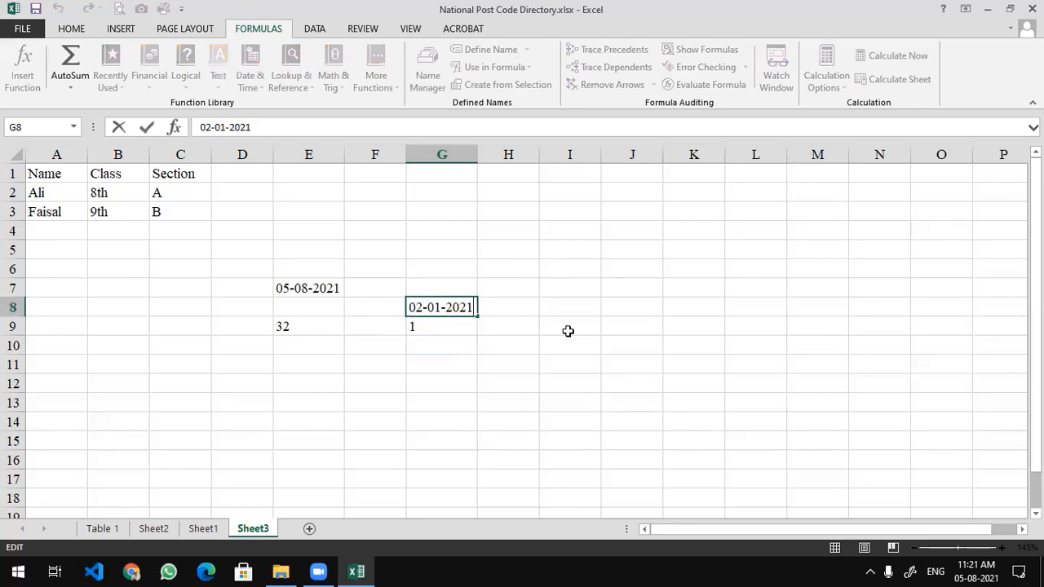
{"action": "key", "text": "Left"}
{"action": "key", "text": "Left"}
{"action": "key", "text": "Left"}
{"action": "key", "text": "Left"}
{"action": "key", "text": "Left"}
{"action": "key", "text": "Left"}
{"action": "key", "text": "Left"}
{"action": "key", "text": "Left"}
{"action": "key", "text": "BackSpace"}
{"action": "type", "text": "7"}
{"action": "key", "text": "Return"}
- Change the day of the date in cell G8 so that it reads 05-01-2021
{"action": "key", "text": "Up"}
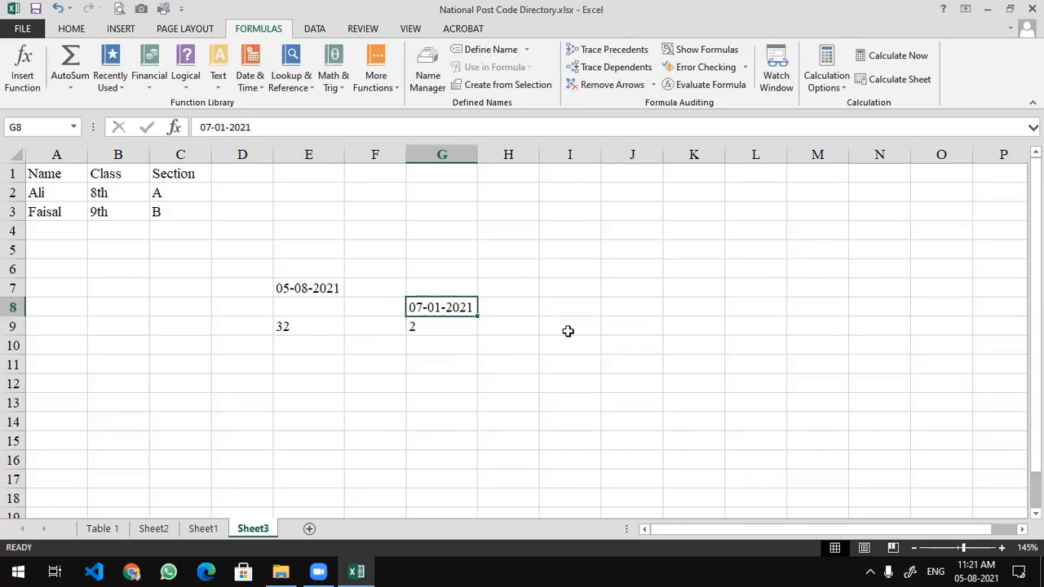
{"action": "key", "text": "F2"}
{"action": "key", "text": "Left"}
{"action": "key", "text": "Left"}
{"action": "key", "text": "Left"}
{"action": "key", "text": "Left"}
{"action": "key", "text": "Left"}
{"action": "key", "text": "Left"}
{"action": "key", "text": "Left"}
{"action": "key", "text": "Left"}
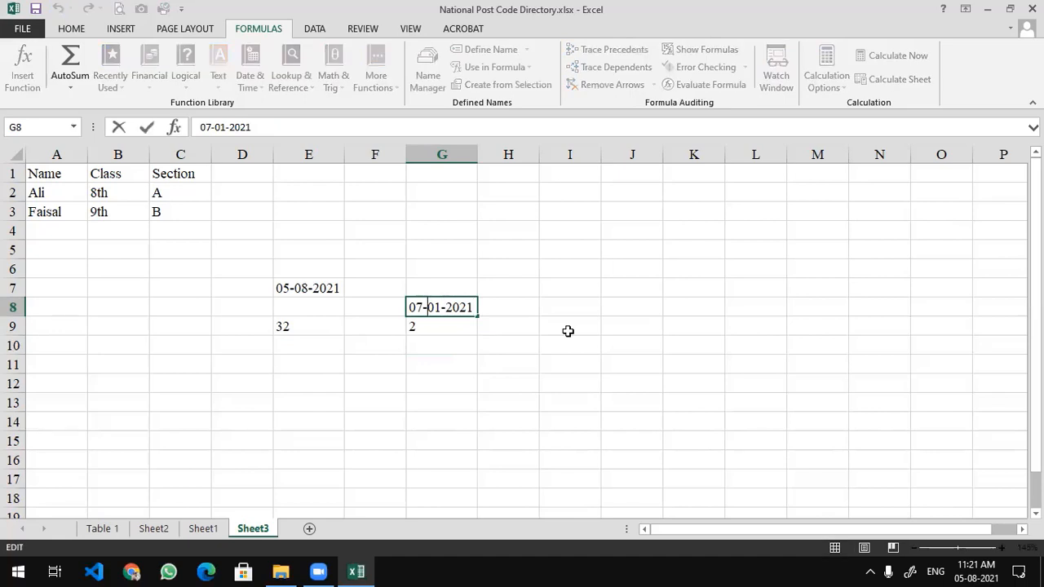
{"action": "key", "text": "BackSpace"}
{"action": "type", "text": "5"}
{"action": "key", "text": "Return"}
{"action": "key", "text": "Up"}
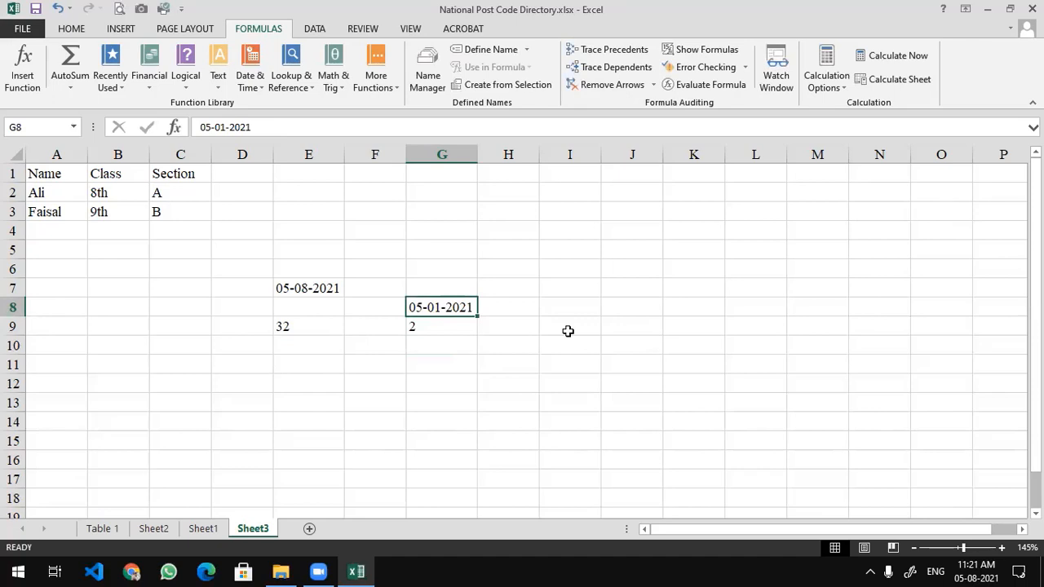
{"action": "key", "text": "F2"}
{"action": "key", "text": "Left"}
{"action": "key", "text": "Left"}
{"action": "key", "text": "Left"}
{"action": "key", "text": "Left"}
{"action": "key", "text": "Left"}
{"action": "key", "text": "Left"}
{"action": "key", "text": "Left"}
{"action": "key", "text": "Left"}
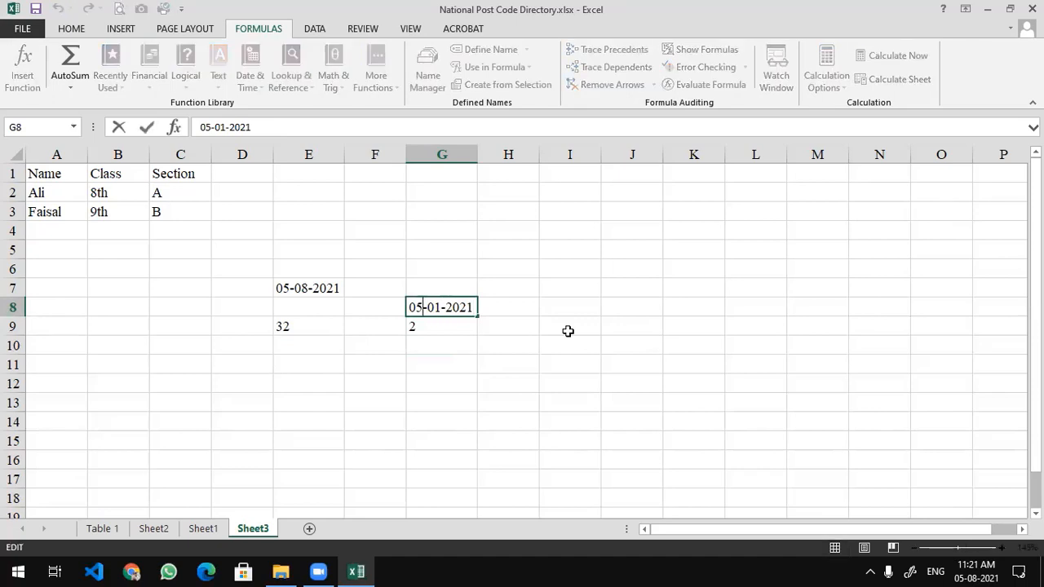
{"action": "left_click", "coordinate": [568, 331]}
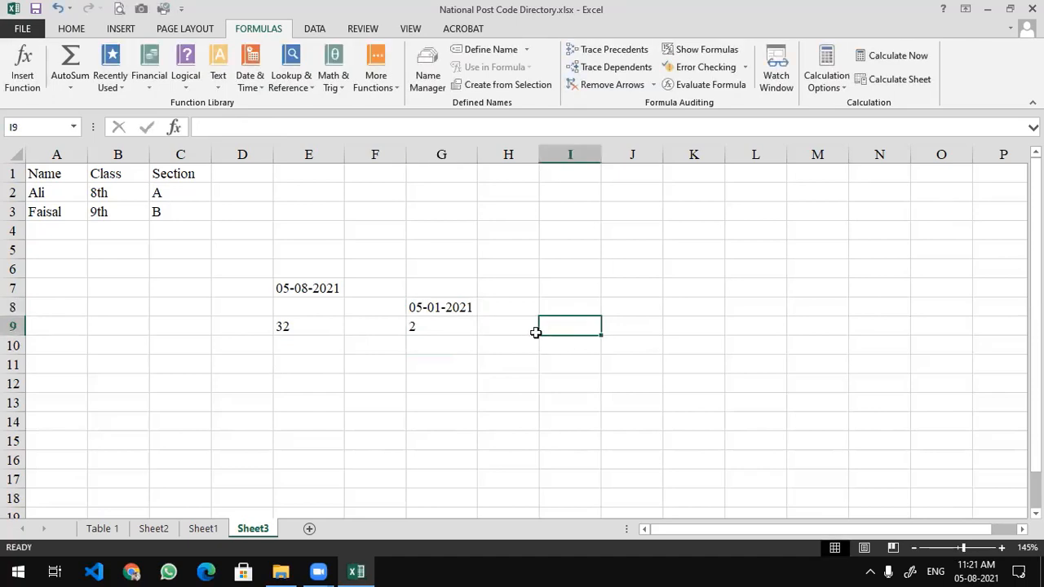
- Look up January 2021 in the system calendar to check where its weeks begin
{"action": "left_click", "coordinate": [1019, 572]}
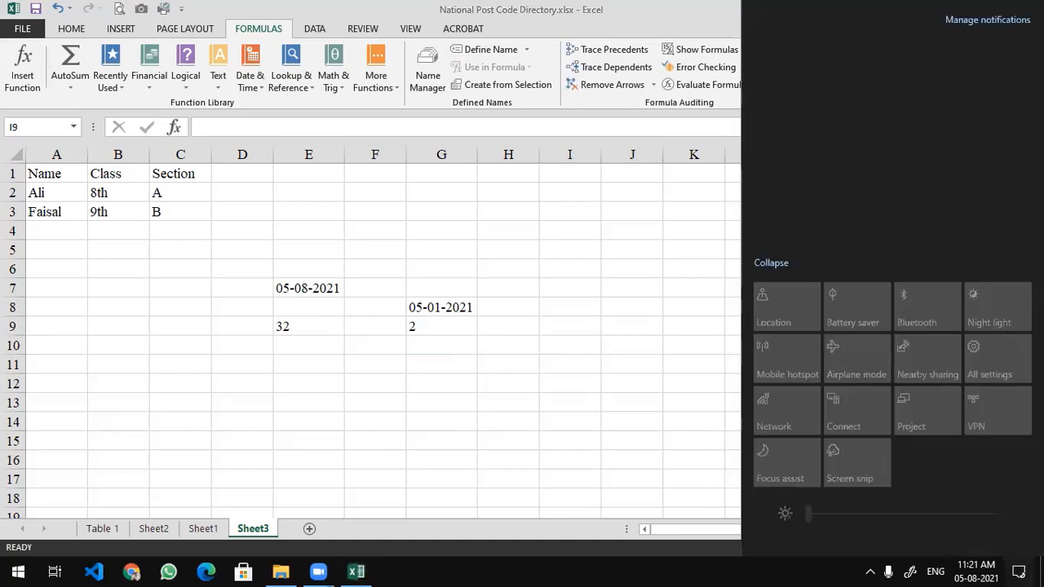
{"action": "left_click", "coordinate": [987, 568]}
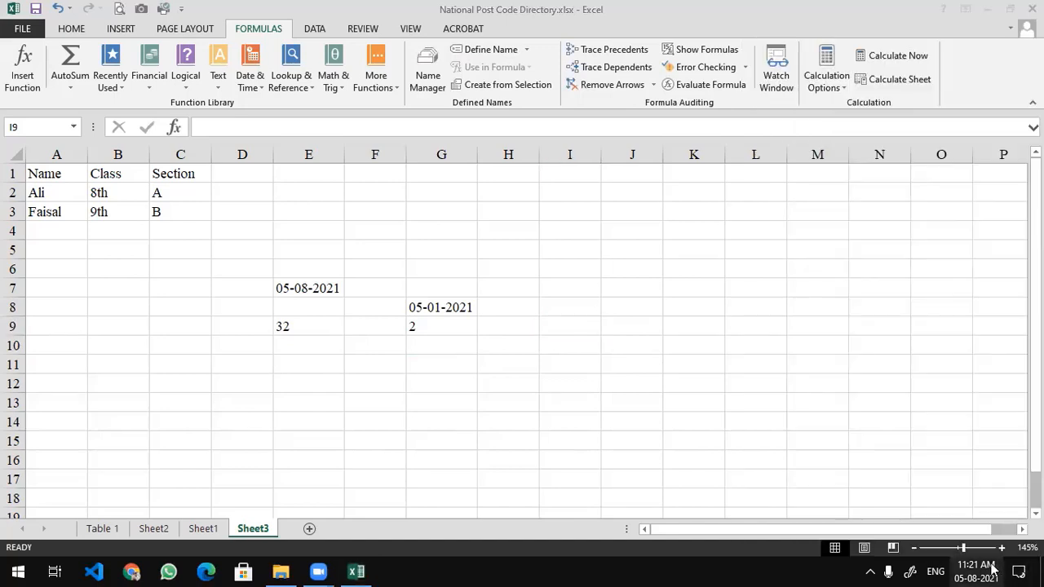
{"action": "scroll", "coordinate": [920, 466], "scroll_direction": "up", "scroll_amount": 12}
{"action": "scroll", "coordinate": [920, 466], "scroll_direction": "up", "scroll_amount": 1}
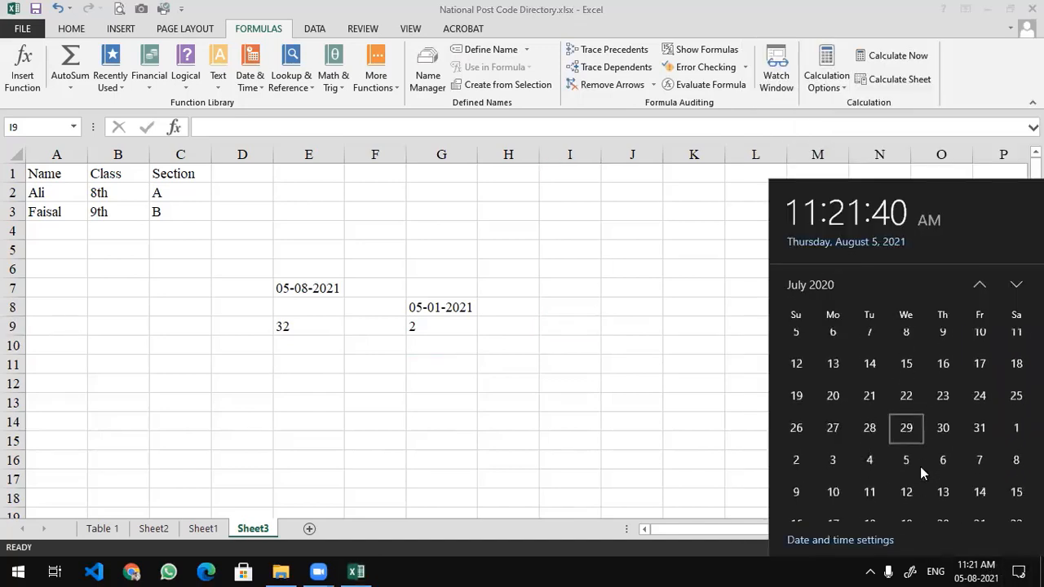
{"action": "scroll", "coordinate": [920, 466], "scroll_direction": "down", "scroll_amount": 2}
{"action": "scroll", "coordinate": [920, 466], "scroll_direction": "up", "scroll_amount": 2}
{"action": "scroll", "coordinate": [920, 466], "scroll_direction": "down", "scroll_amount": 3}
{"action": "scroll", "coordinate": [920, 466], "scroll_direction": "down", "scroll_amount": 3}
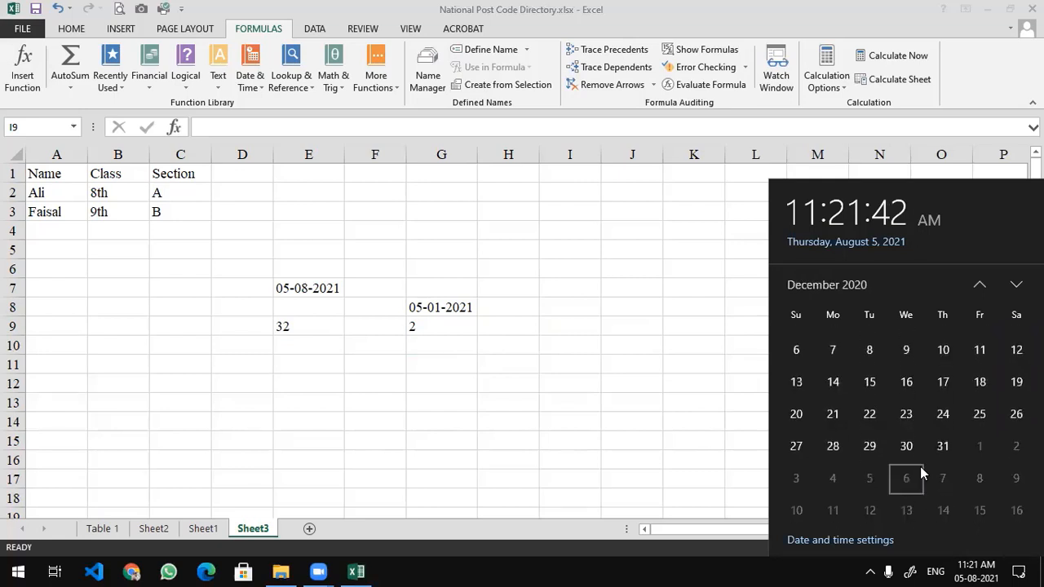
{"action": "scroll", "coordinate": [970, 397], "scroll_direction": "up", "scroll_amount": 2}
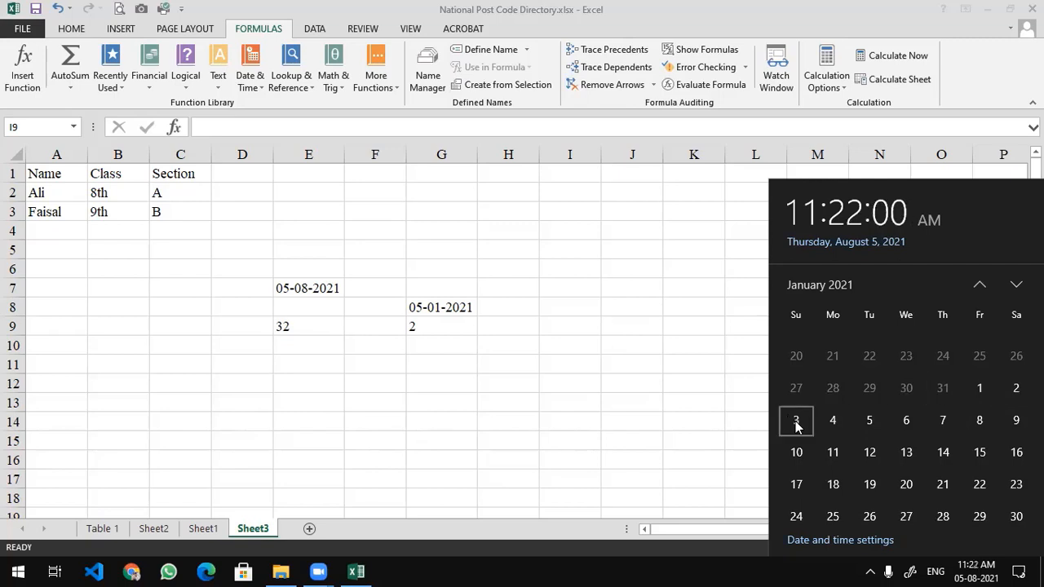
- Change the day of the date in cell G8 so that it reads 02-01-2021
{"action": "left_click", "coordinate": [413, 306]}
{"action": "double_click", "coordinate": [425, 308]}
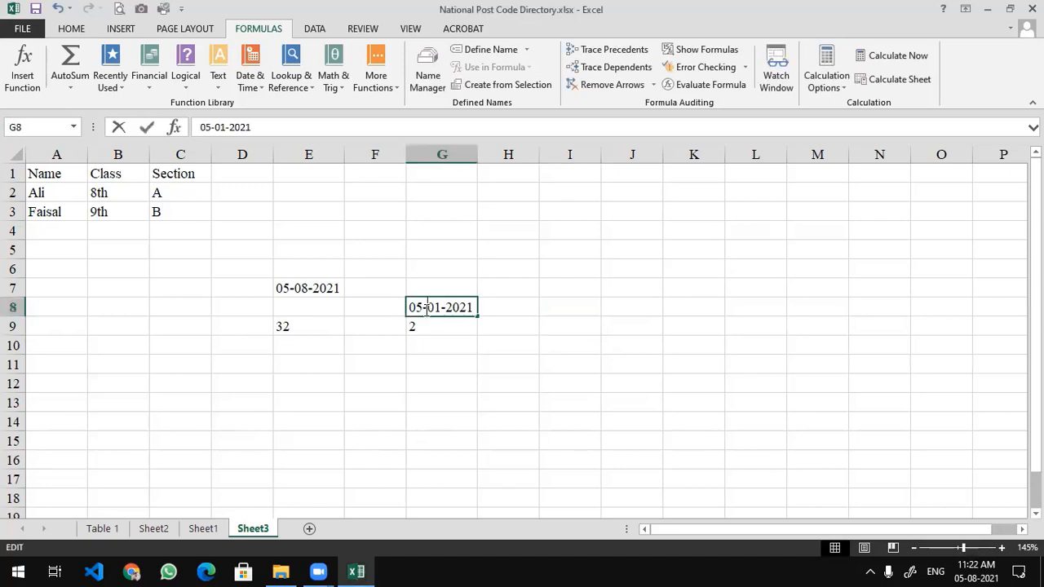
{"action": "key", "text": "BackSpace"}
{"action": "type", "text": "2"}
{"action": "key", "text": "Return"}
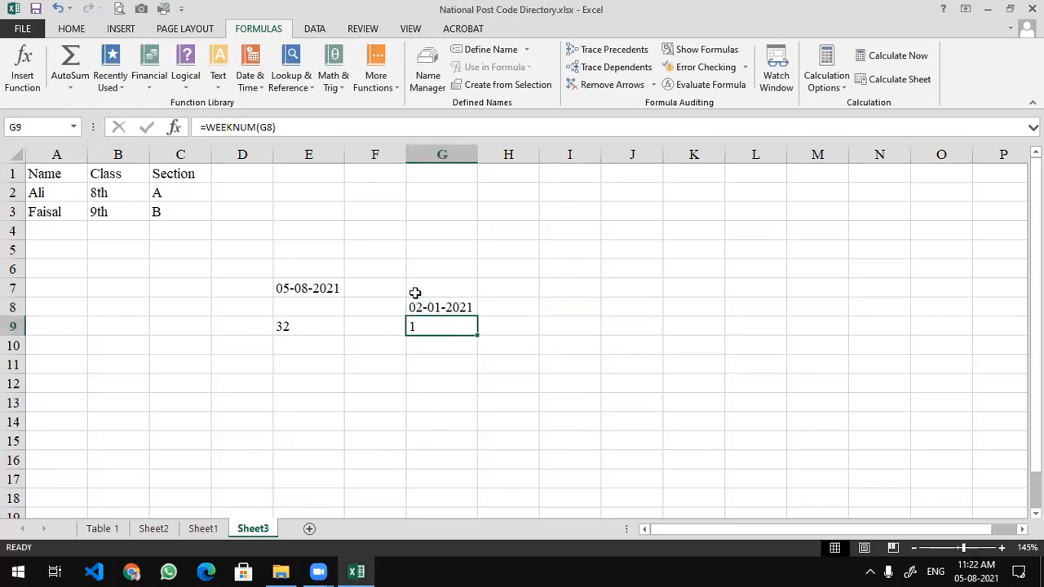
- Change the day of the date in cell G8 so that it reads 03-01-2021
{"action": "key", "text": "Up"}
{"action": "key", "text": "F2"}
{"action": "key", "text": "Left"}
{"action": "key", "text": "Left"}
{"action": "key", "text": "Left"}
{"action": "key", "text": "Left"}
{"action": "key", "text": "Left"}
{"action": "key", "text": "Left"}
{"action": "key", "text": "Left"}
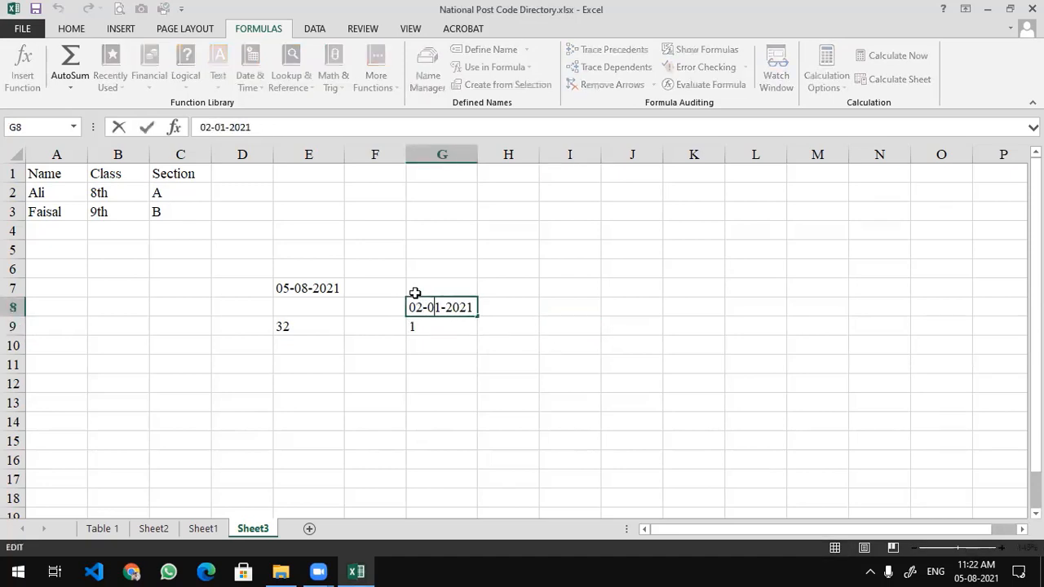
{"action": "key", "text": "Left"}
{"action": "key", "text": "BackSpace"}
{"action": "type", "text": "3"}
{"action": "key", "text": "Return"}
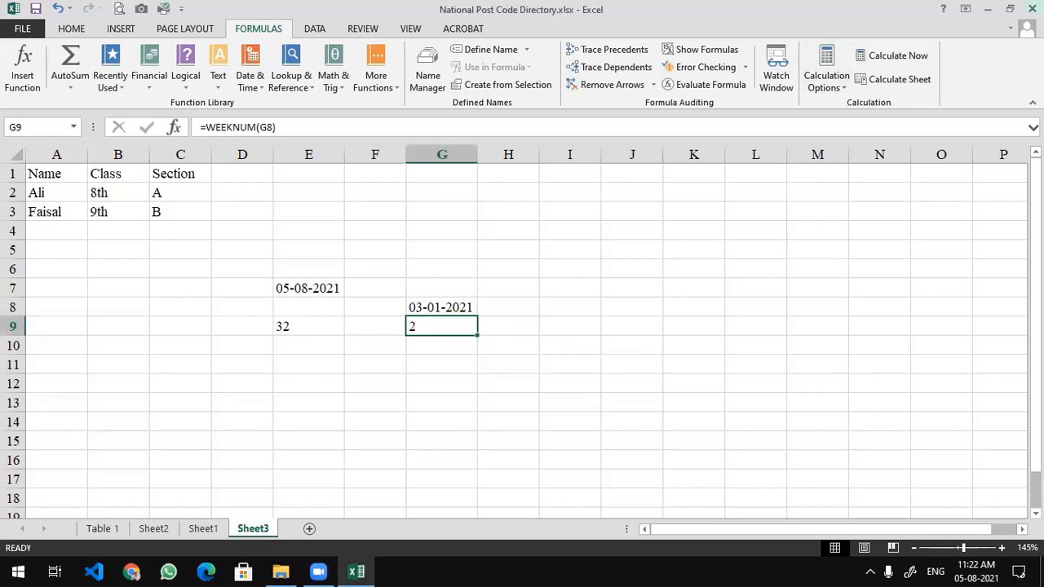
- Close the National Post Code Directory workbook and extract the Microsoft Excel.rar archive in the exercises folder
{"action": "left_click", "coordinate": [1032, 8]}
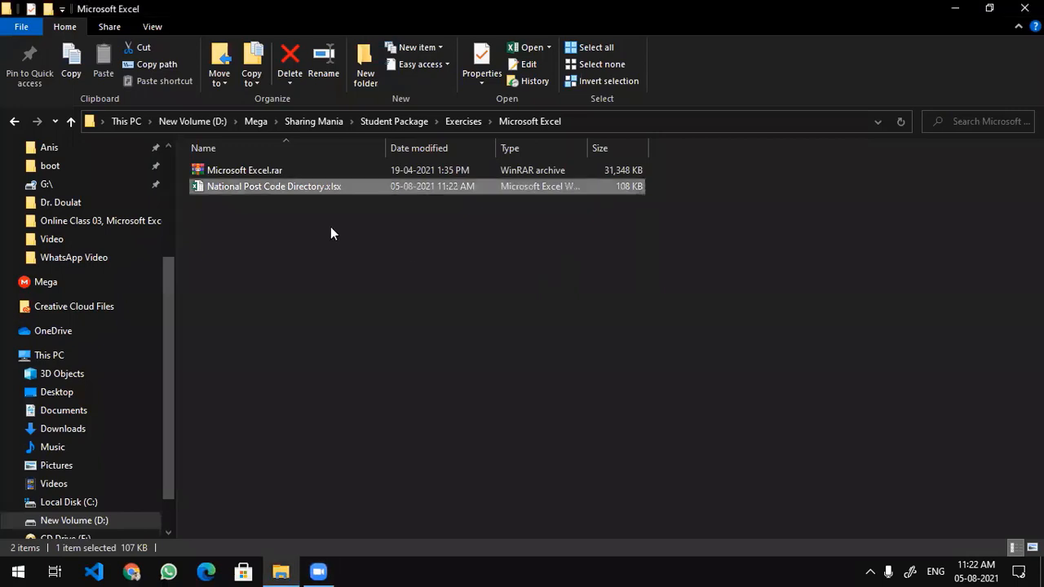
{"action": "left_click", "coordinate": [276, 172]}
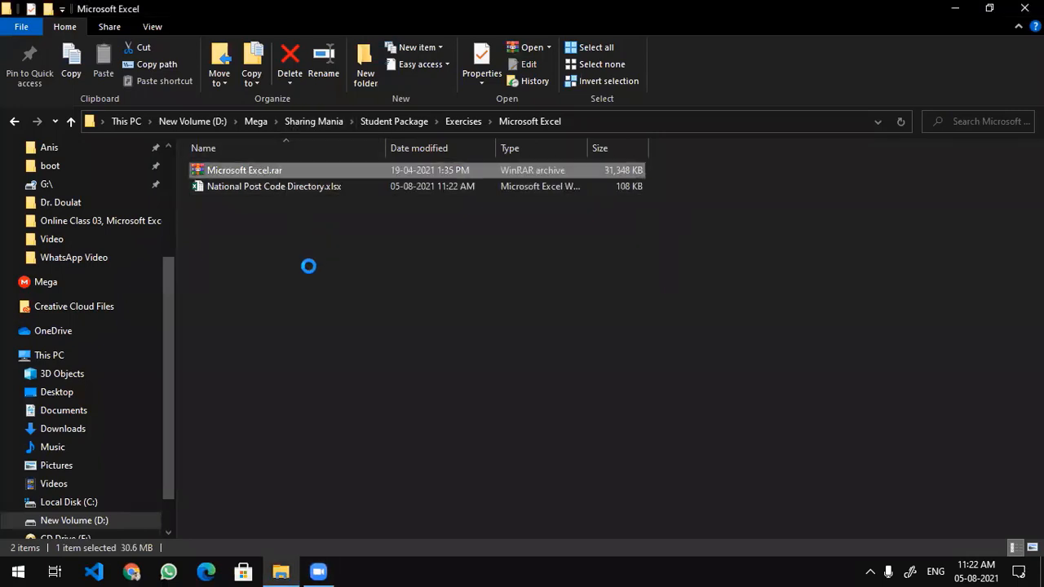
{"action": "right_click", "coordinate": [258, 166]}
{"action": "left_click", "coordinate": [286, 279]}
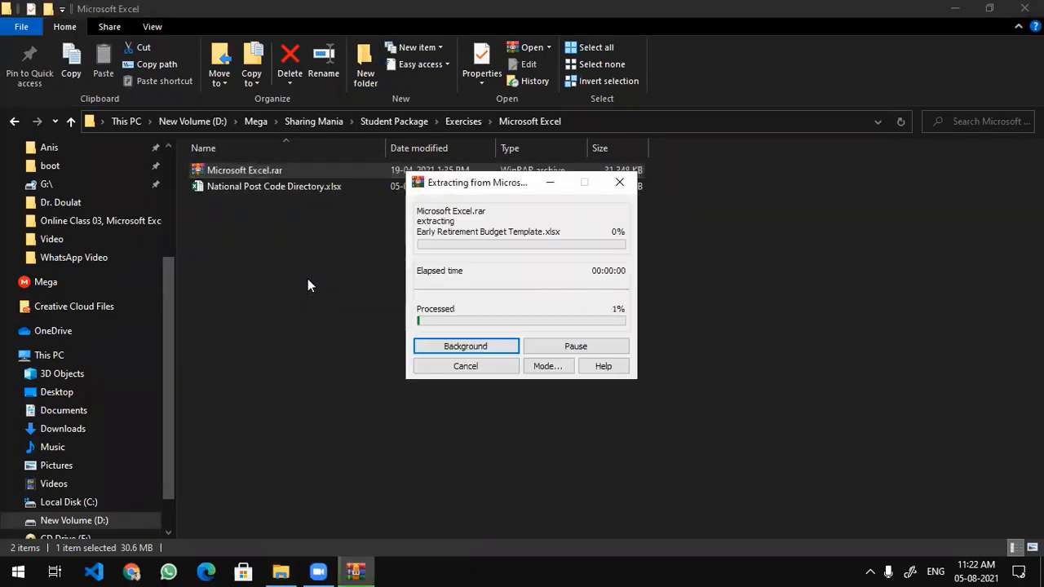
- Open world_database.xlsx from the Excel Class Sheets folder inside the extracted Microsoft Excel folder
{"action": "left_click", "coordinate": [268, 174]}
{"action": "double_click", "coordinate": [267, 175]}
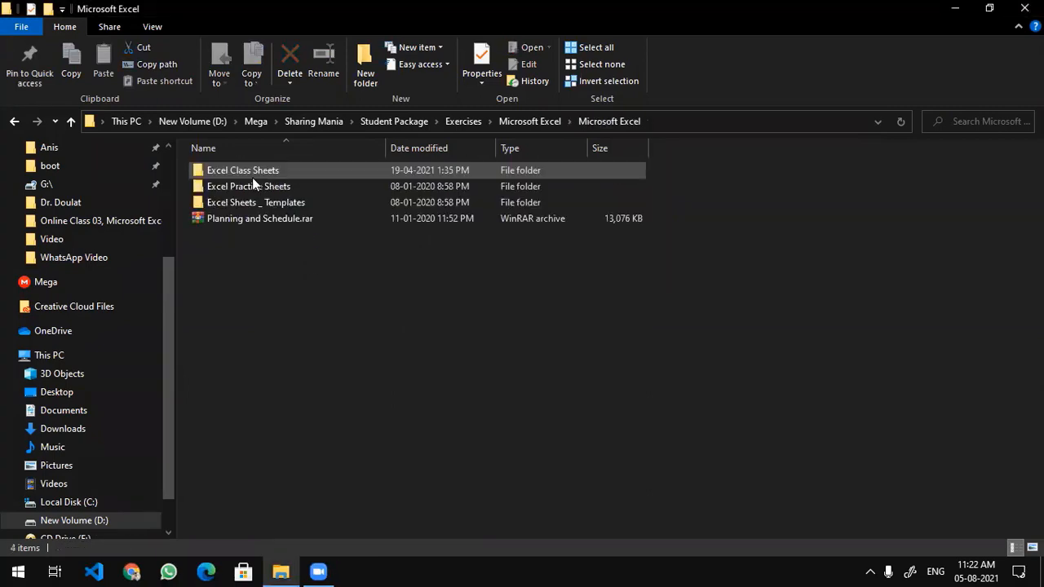
{"action": "double_click", "coordinate": [254, 174]}
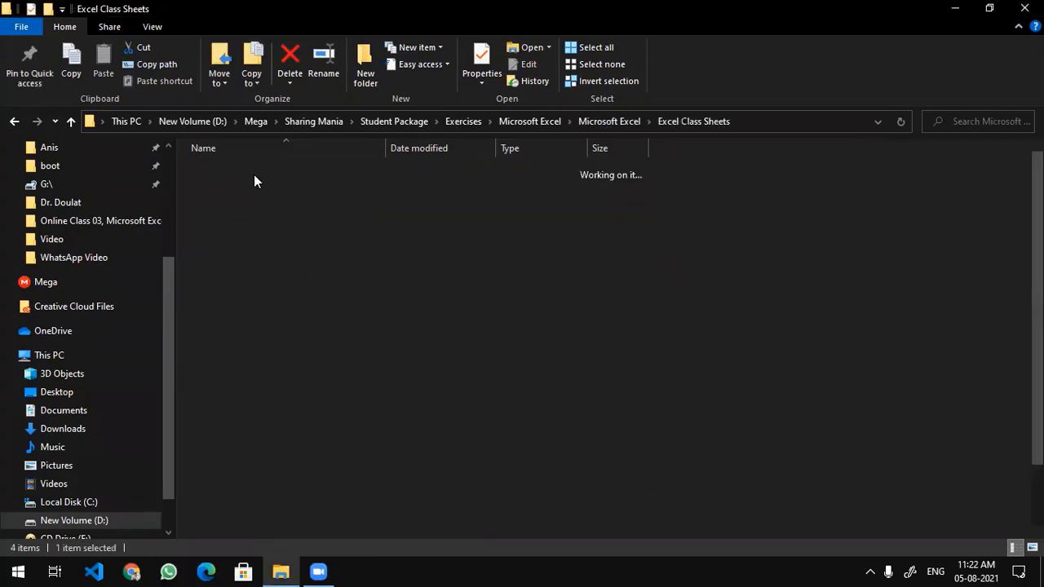
{"action": "left_click", "coordinate": [238, 513]}
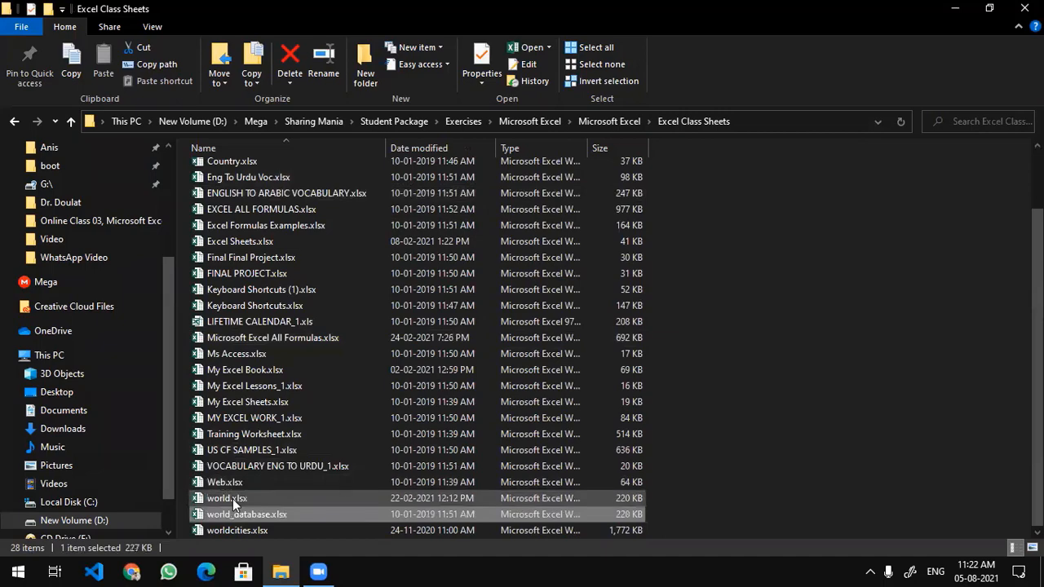
{"action": "double_click", "coordinate": [232, 512]}
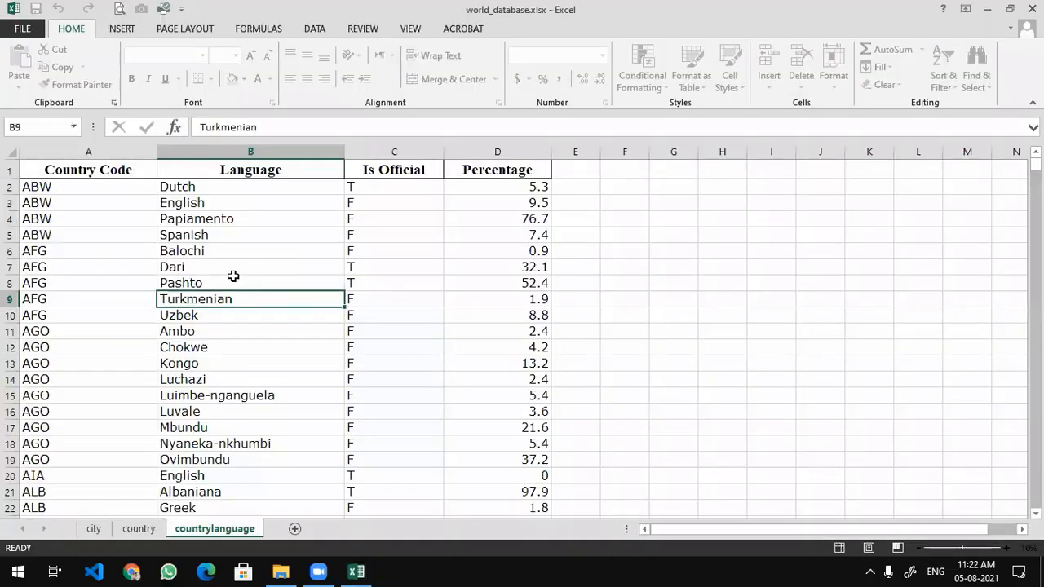
- Examine the city sheet's Name, Country Code, District and Population columns and the city records beneath them
{"action": "left_click", "coordinate": [103, 530]}
{"action": "scroll", "coordinate": [351, 342], "scroll_direction": "up", "scroll_amount": 4}
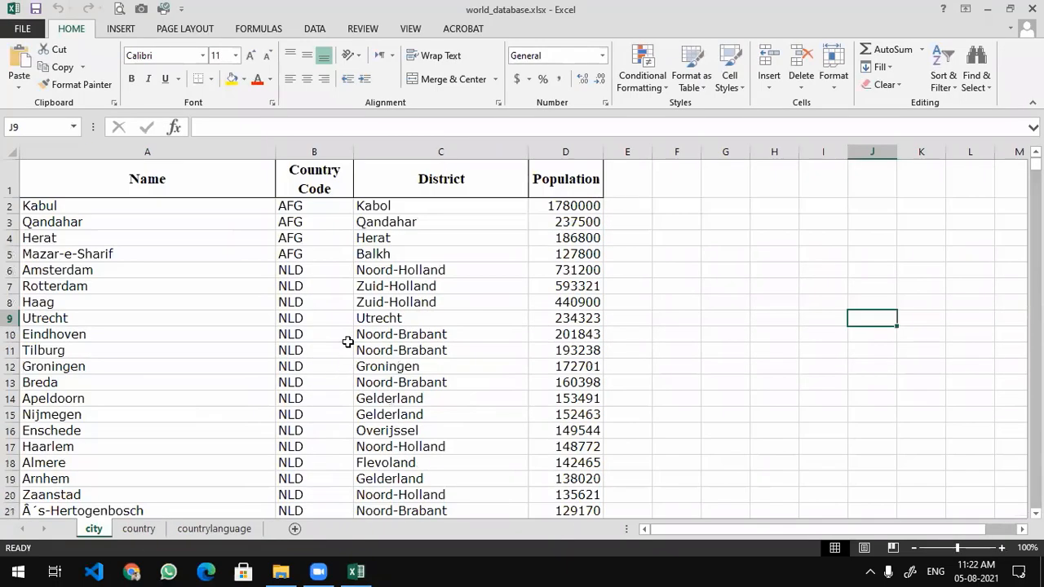
{"action": "left_click_drag", "start_coordinate": [195, 186], "coordinate": [541, 178]}
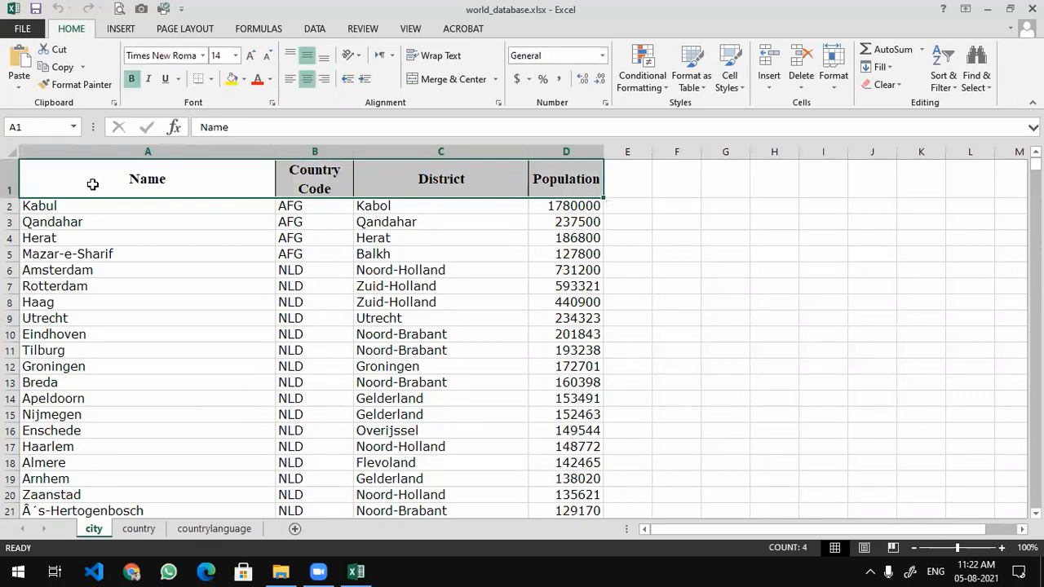
{"action": "left_click_drag", "start_coordinate": [48, 214], "coordinate": [55, 441]}
{"action": "scroll", "coordinate": [459, 359], "scroll_direction": "down", "scroll_amount": 20}
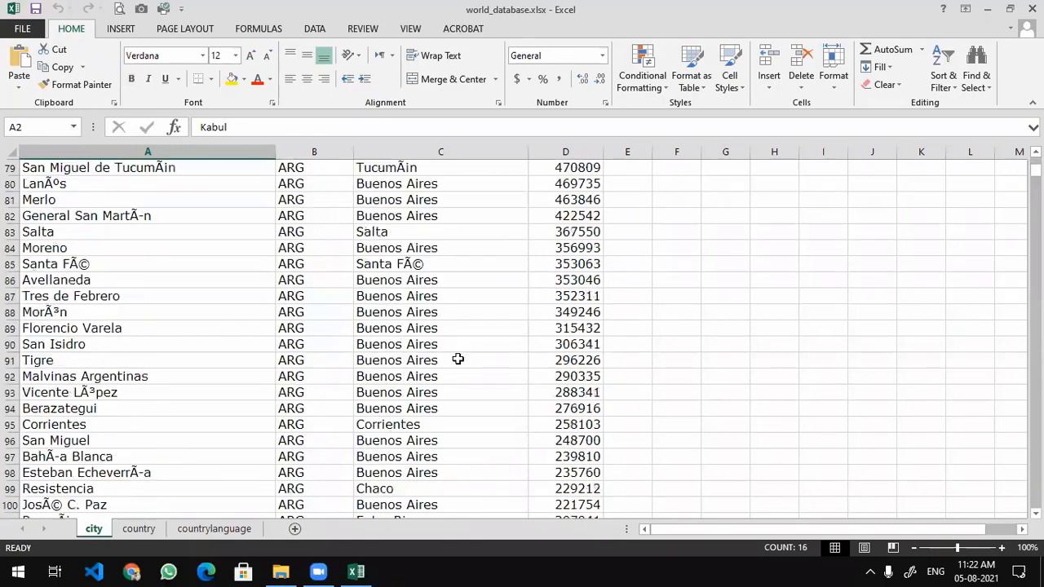
{"action": "scroll", "coordinate": [459, 359], "scroll_direction": "down", "scroll_amount": 20}
{"action": "scroll", "coordinate": [459, 359], "scroll_direction": "up", "scroll_amount": 20}
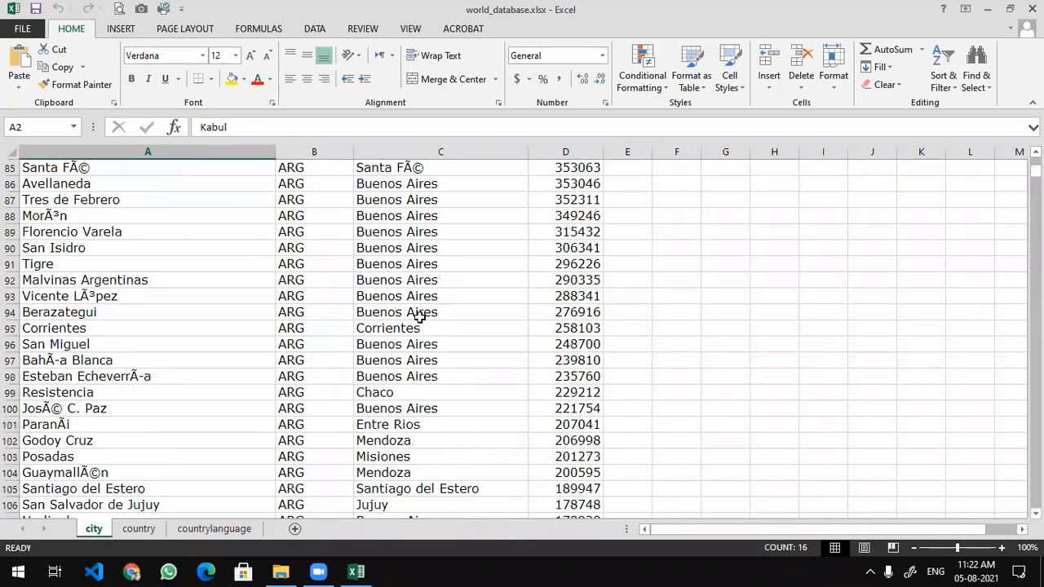
{"action": "scroll", "coordinate": [419, 316], "scroll_direction": "up", "scroll_amount": 20}
{"action": "left_click", "coordinate": [316, 176]}
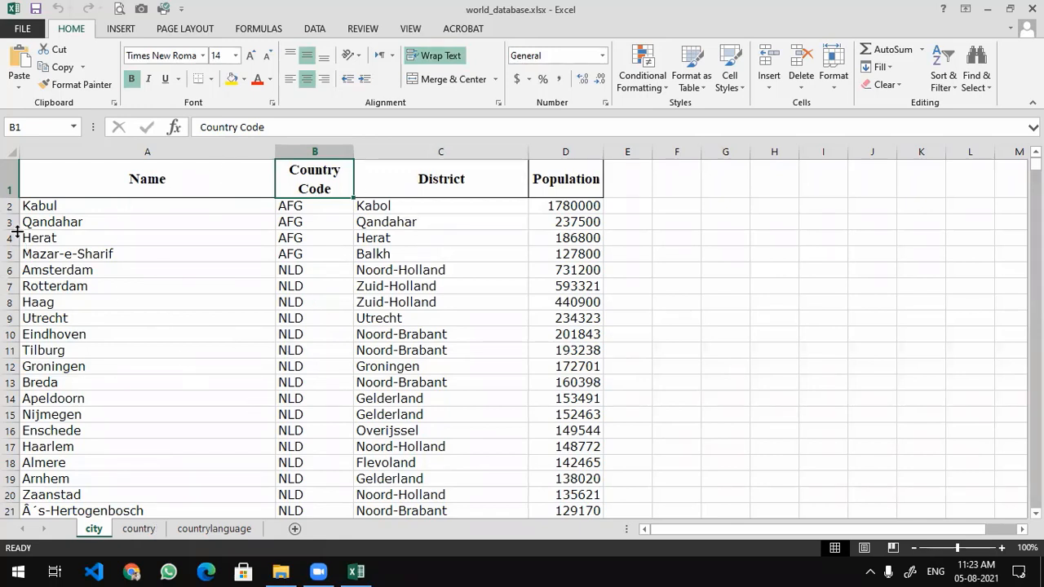
{"action": "left_click_drag", "start_coordinate": [30, 206], "coordinate": [65, 462]}
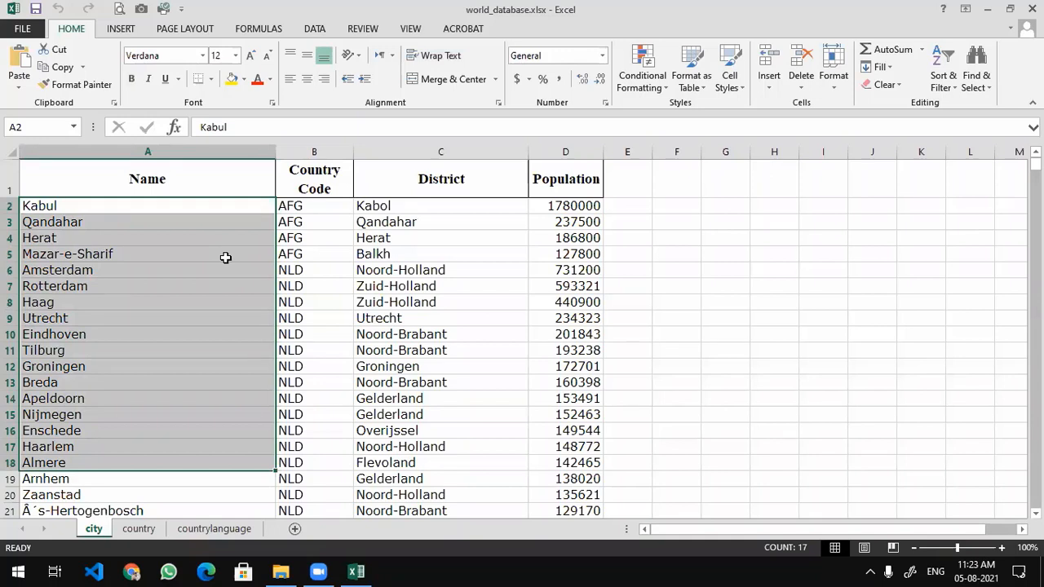
{"action": "left_click", "coordinate": [409, 251]}
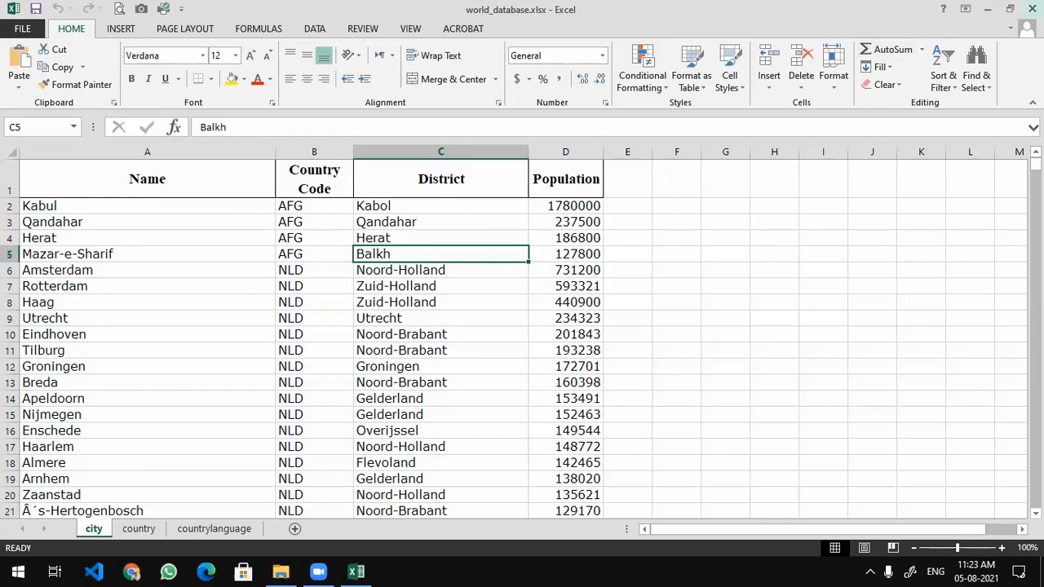
- Close the world_database workbook and the file manager, and switch to the Zoom meeting
{"action": "left_click", "coordinate": [1032, 8]}
{"action": "left_click", "coordinate": [1024, 8]}
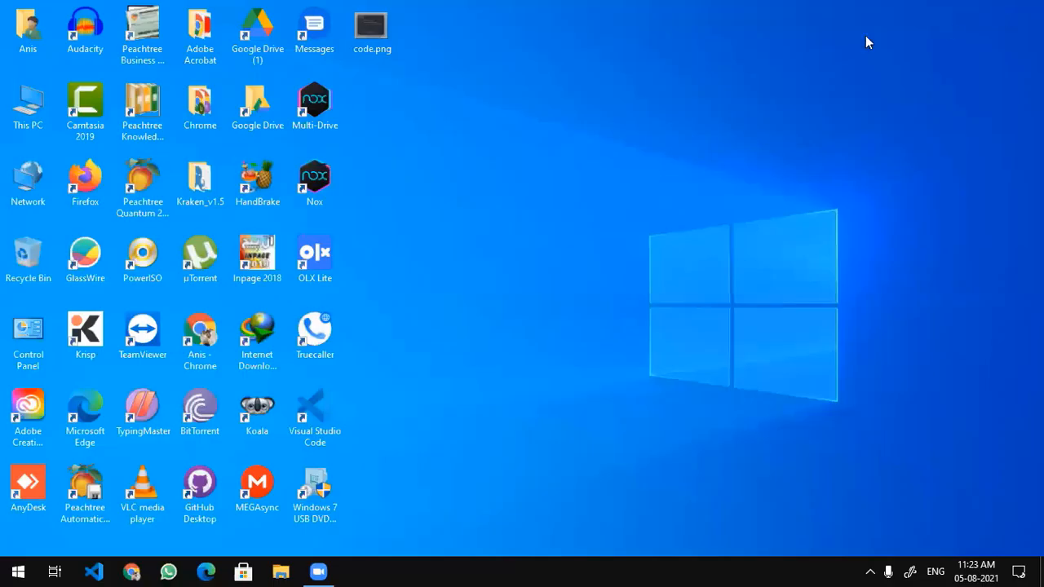
{"action": "left_click", "coordinate": [320, 571]}
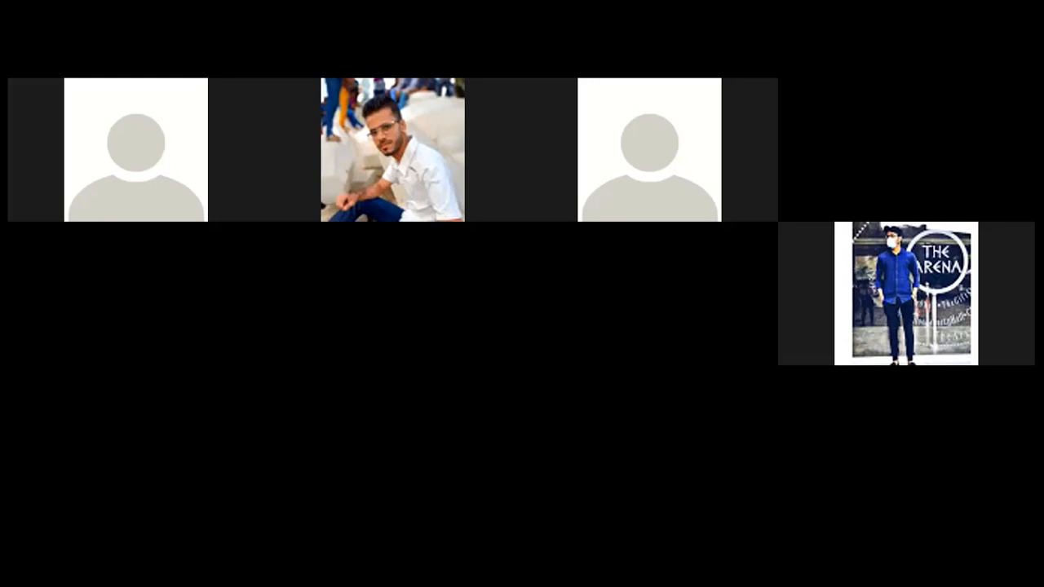